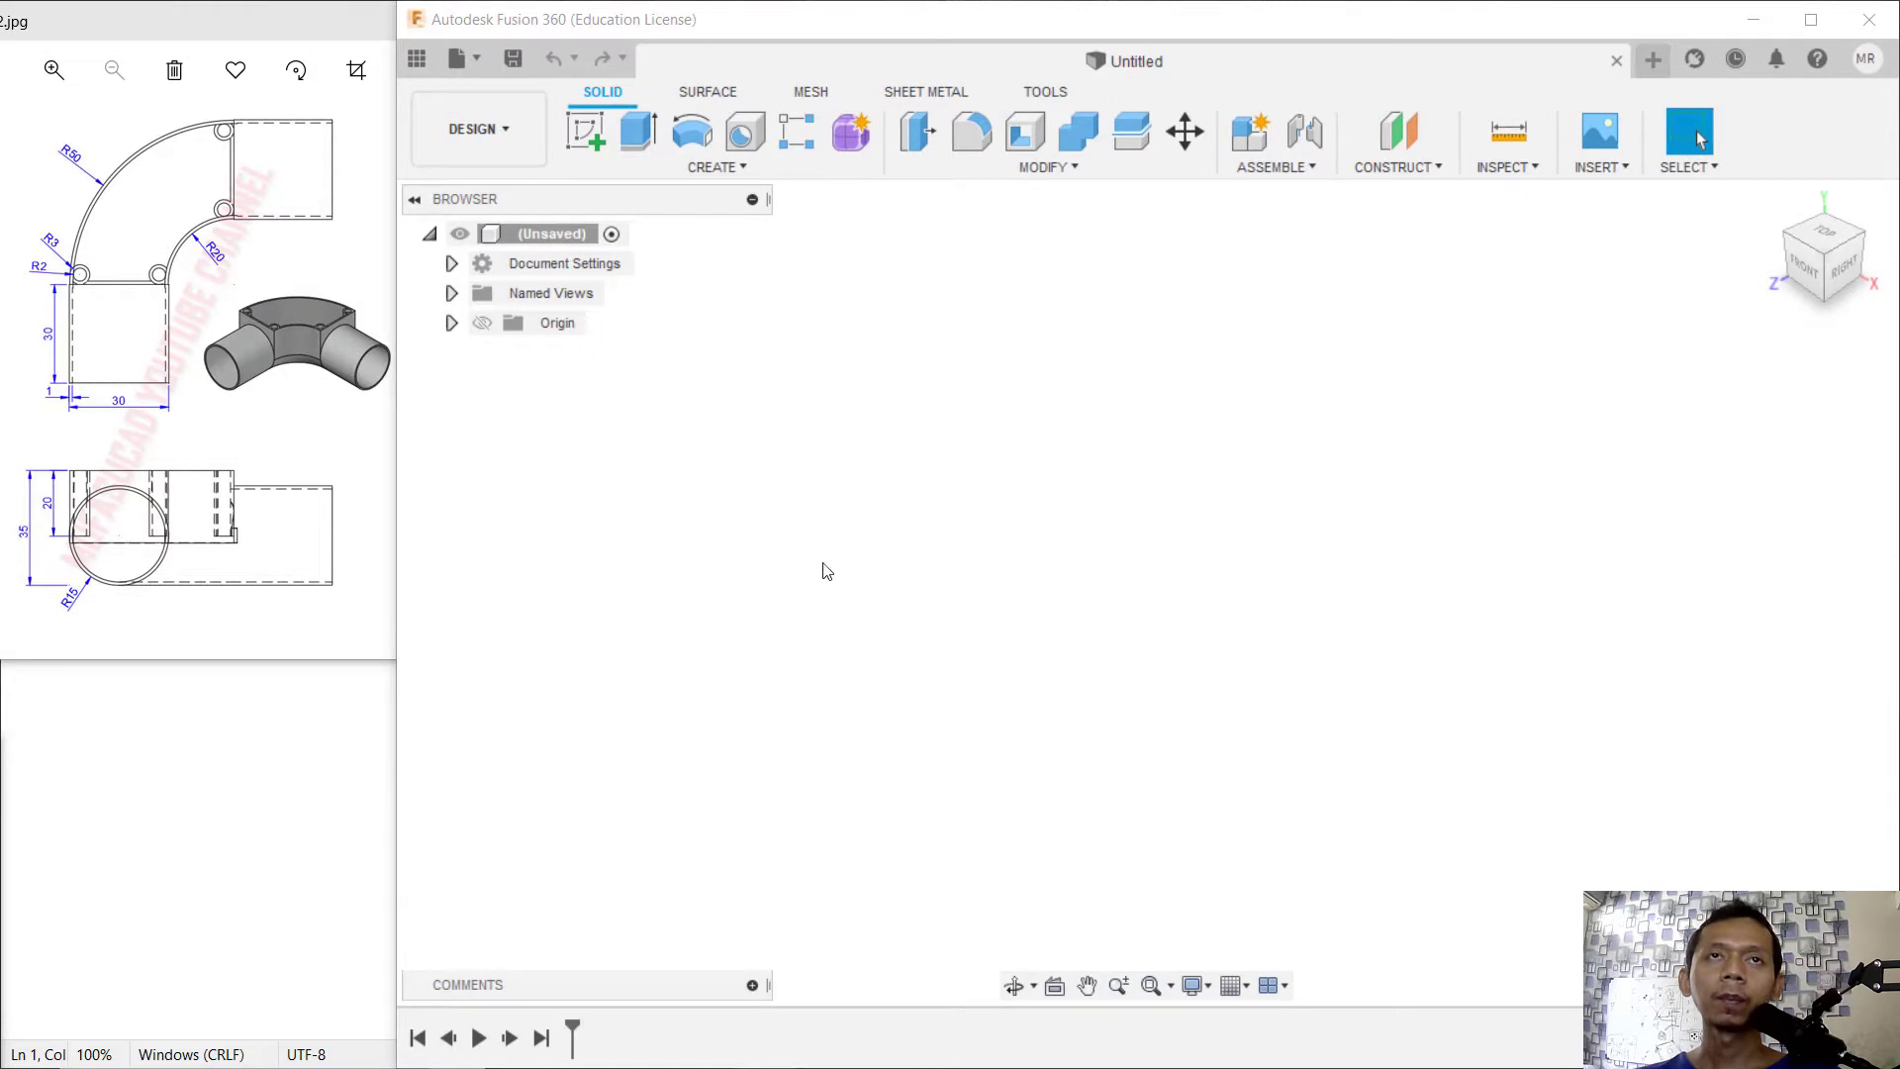
- Start a sketch on the horizontal plane and draw a 100 mm diameter circle centred on the origin
click(585, 130)
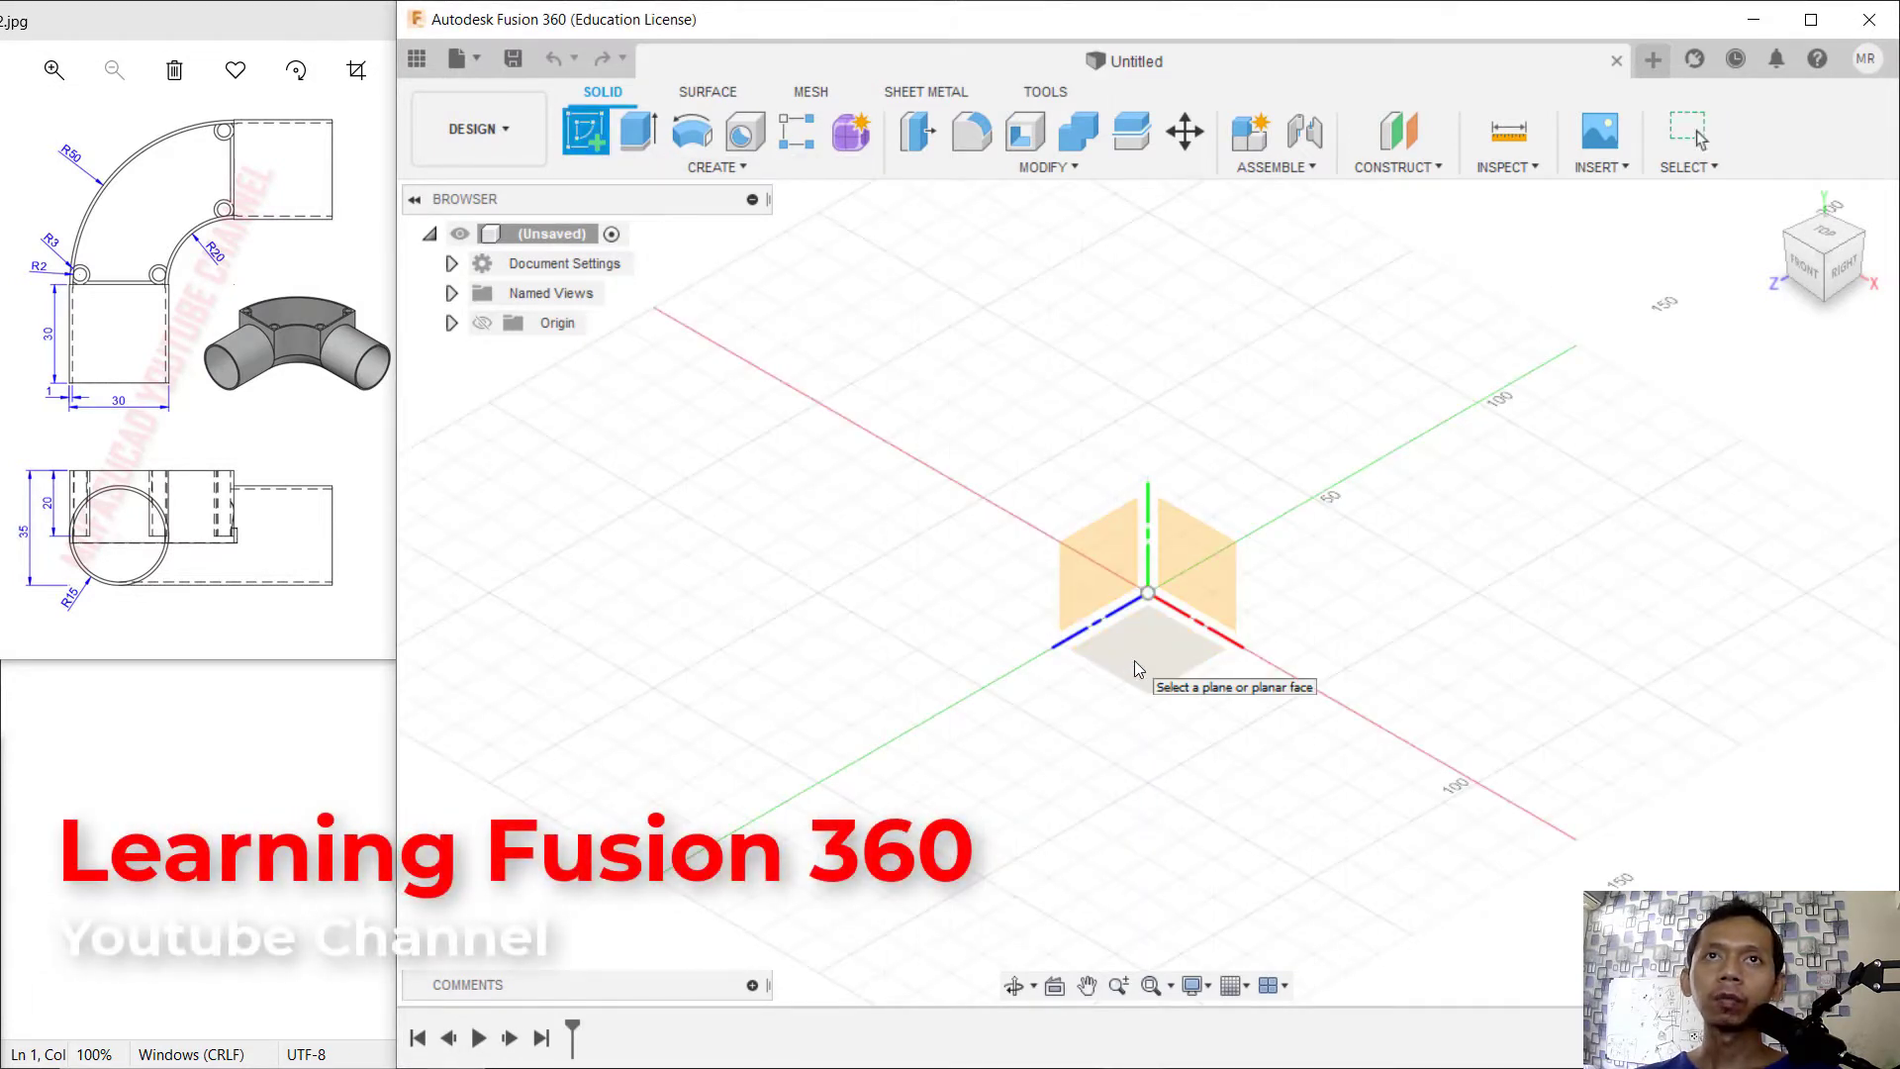
click(1134, 661)
click(692, 133)
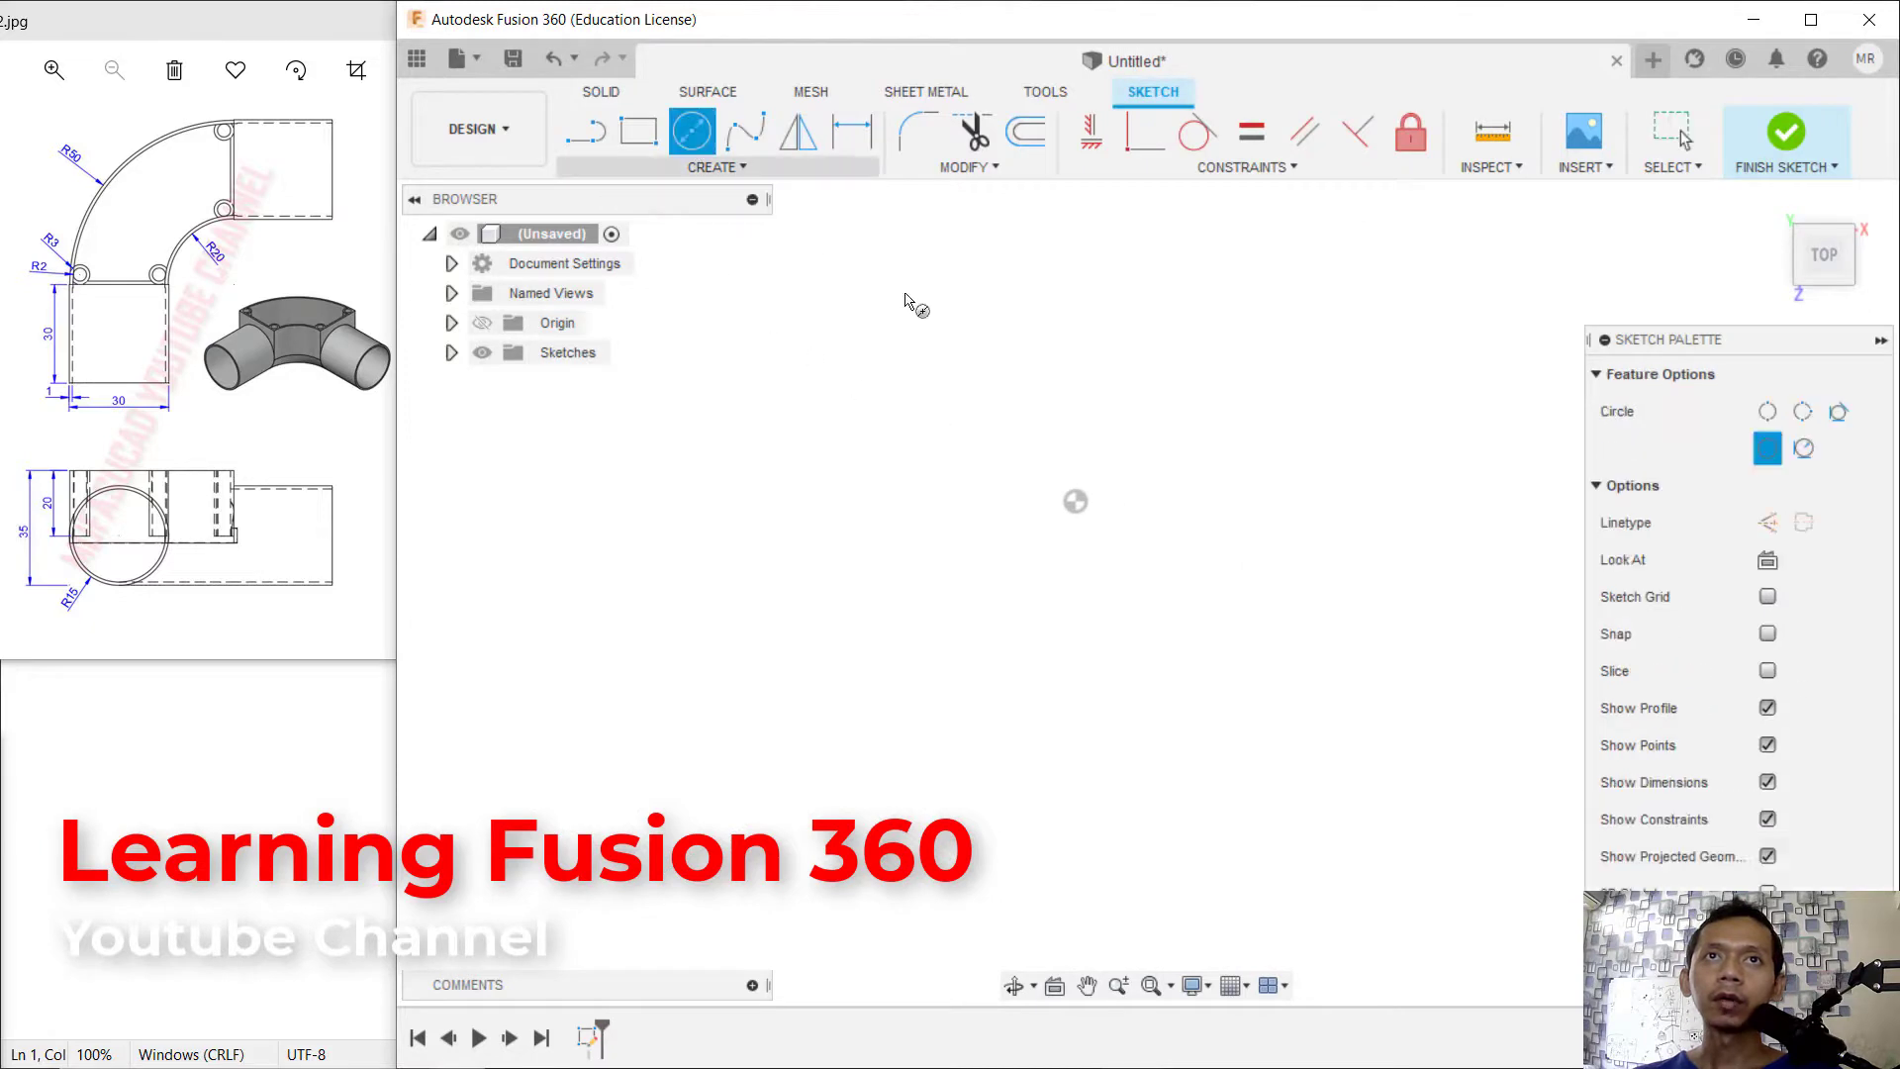
click(1075, 502)
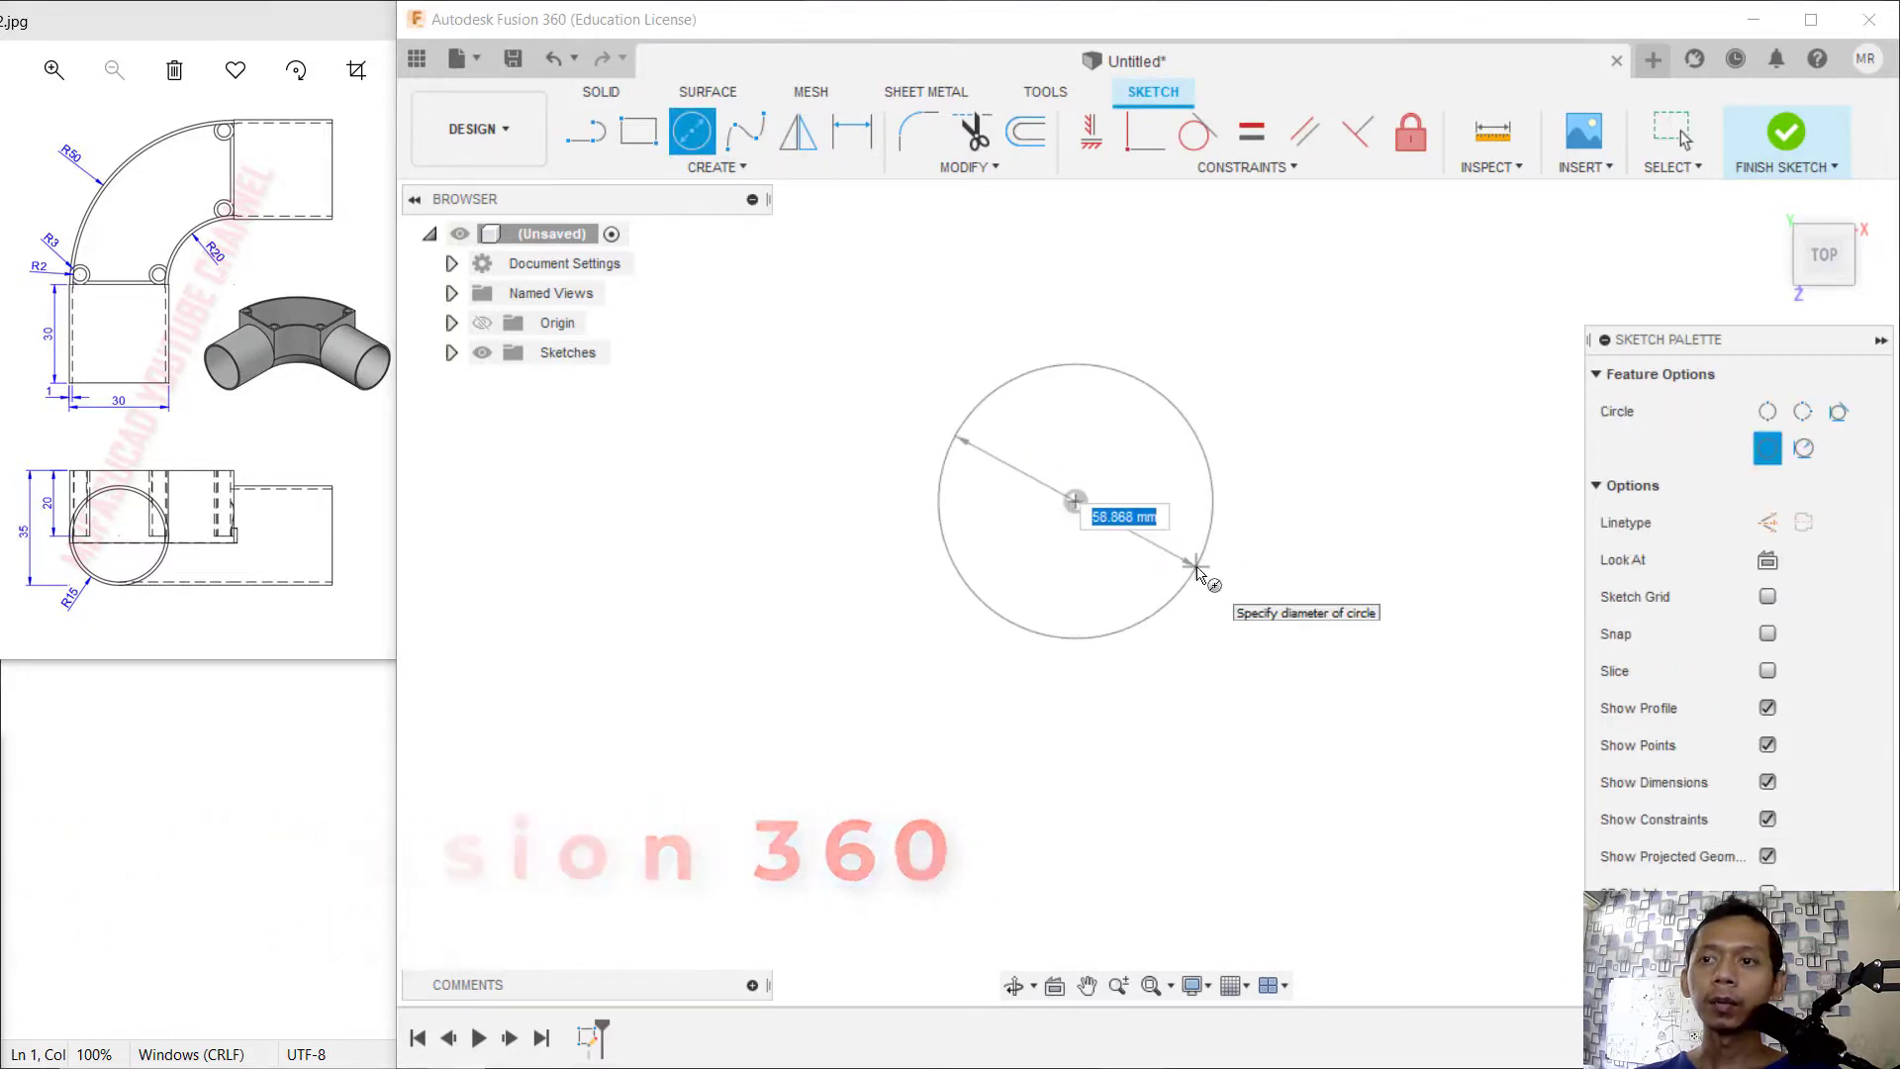
text(100)
key(Return)
key(Escape)
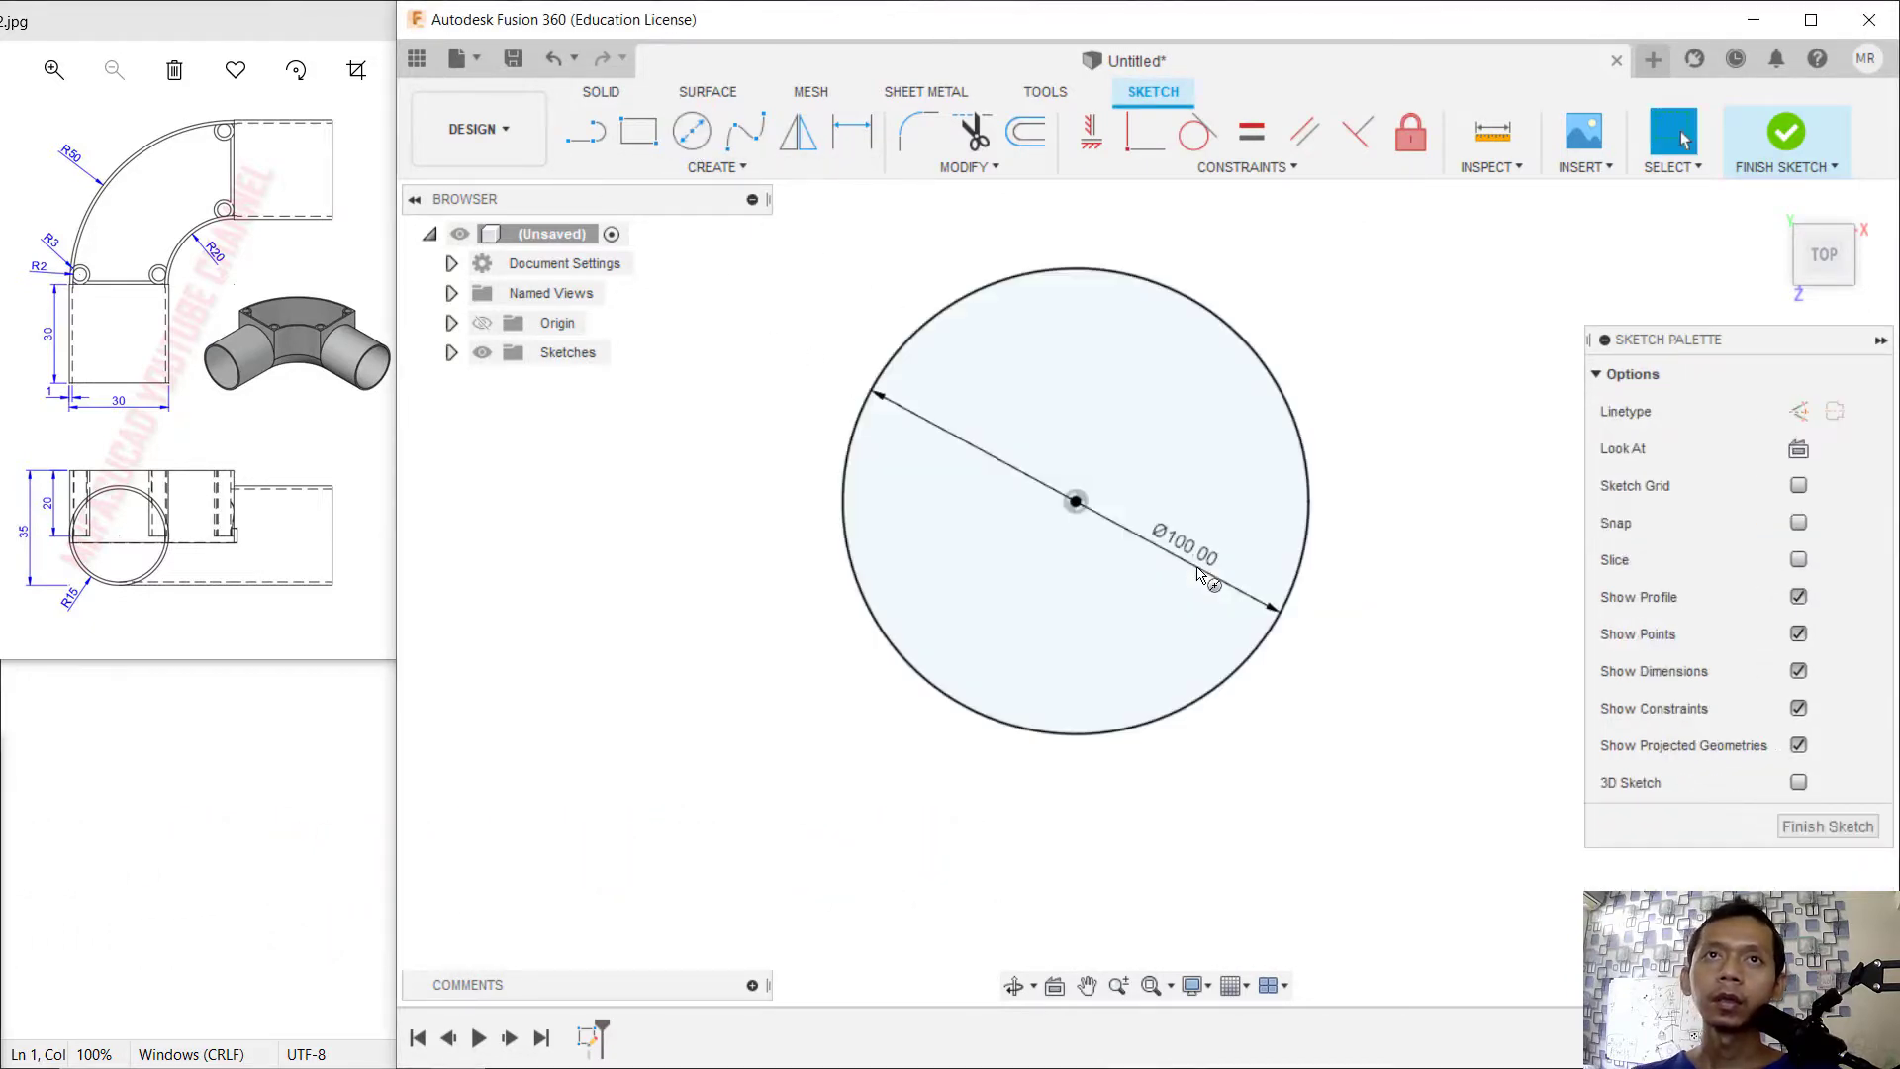
- Add a concentric 40 mm diameter circle centred on the origin
click(680, 138)
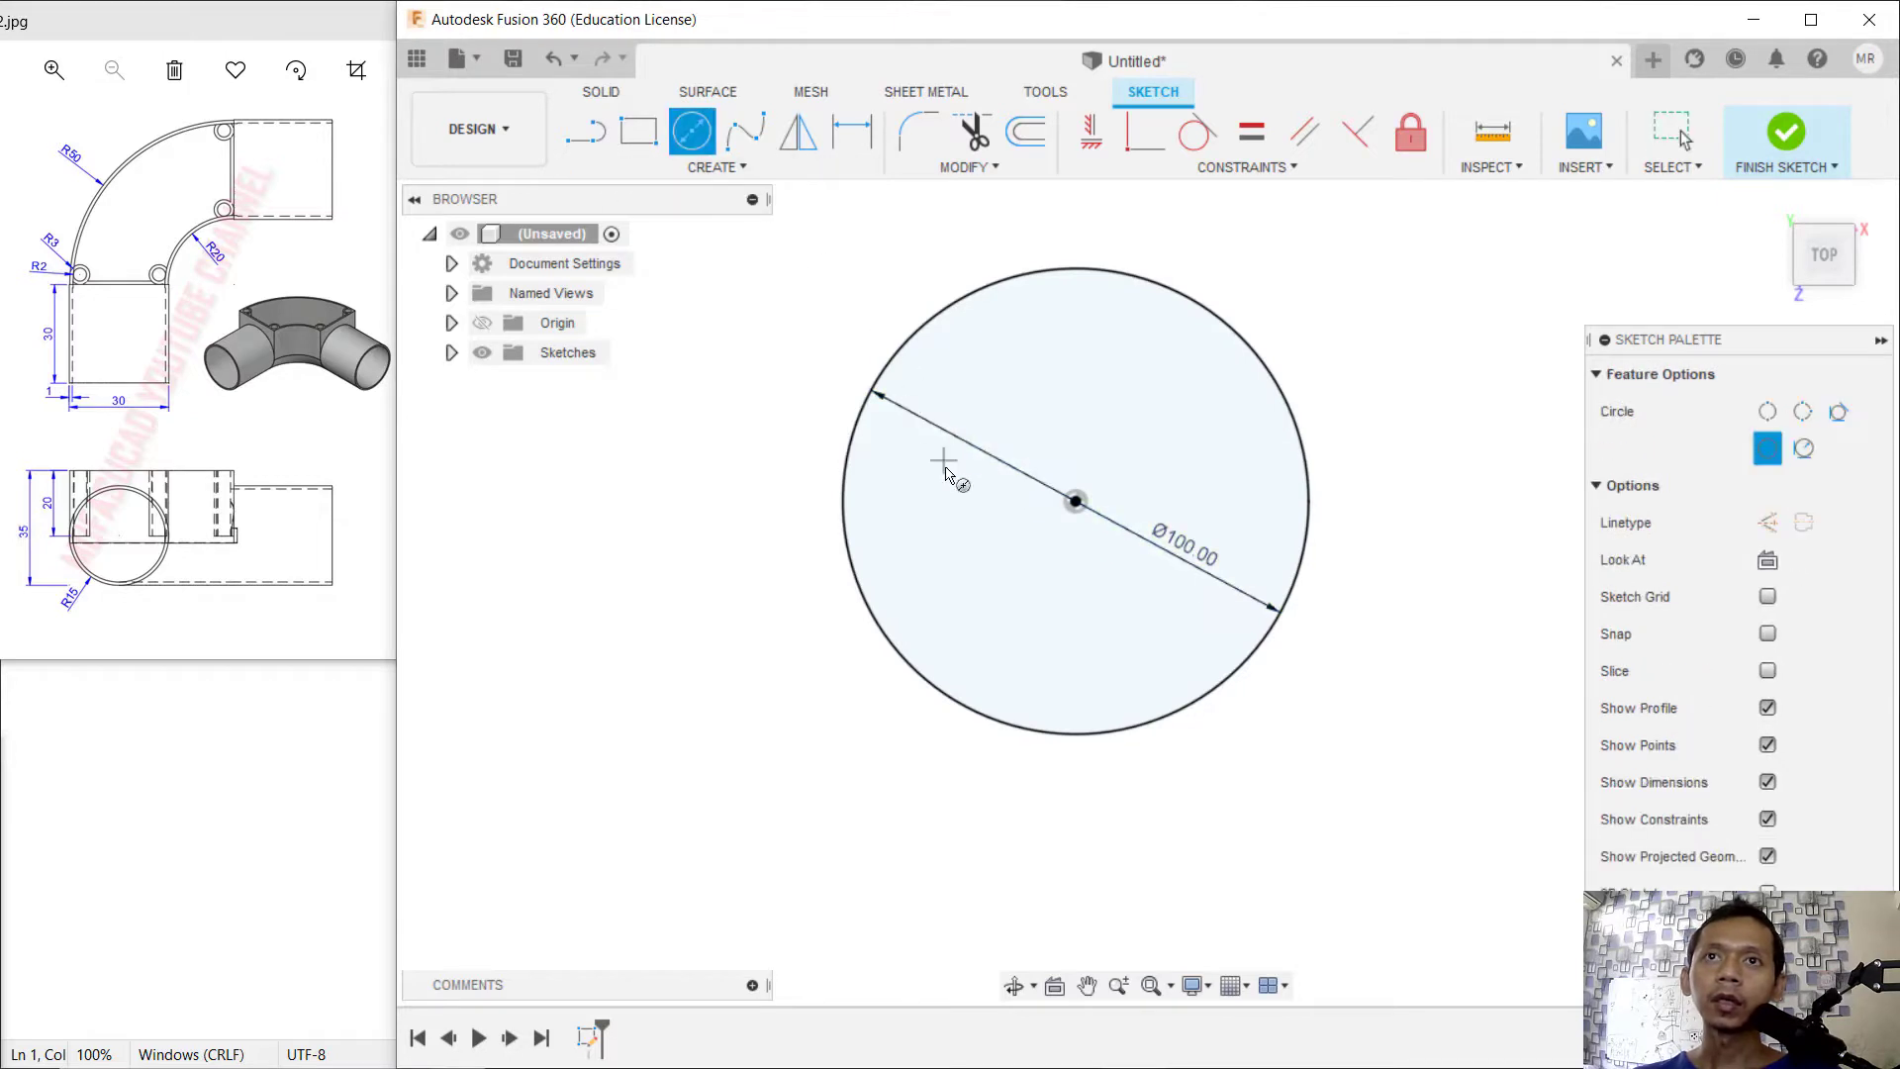
click(1076, 502)
text(4)
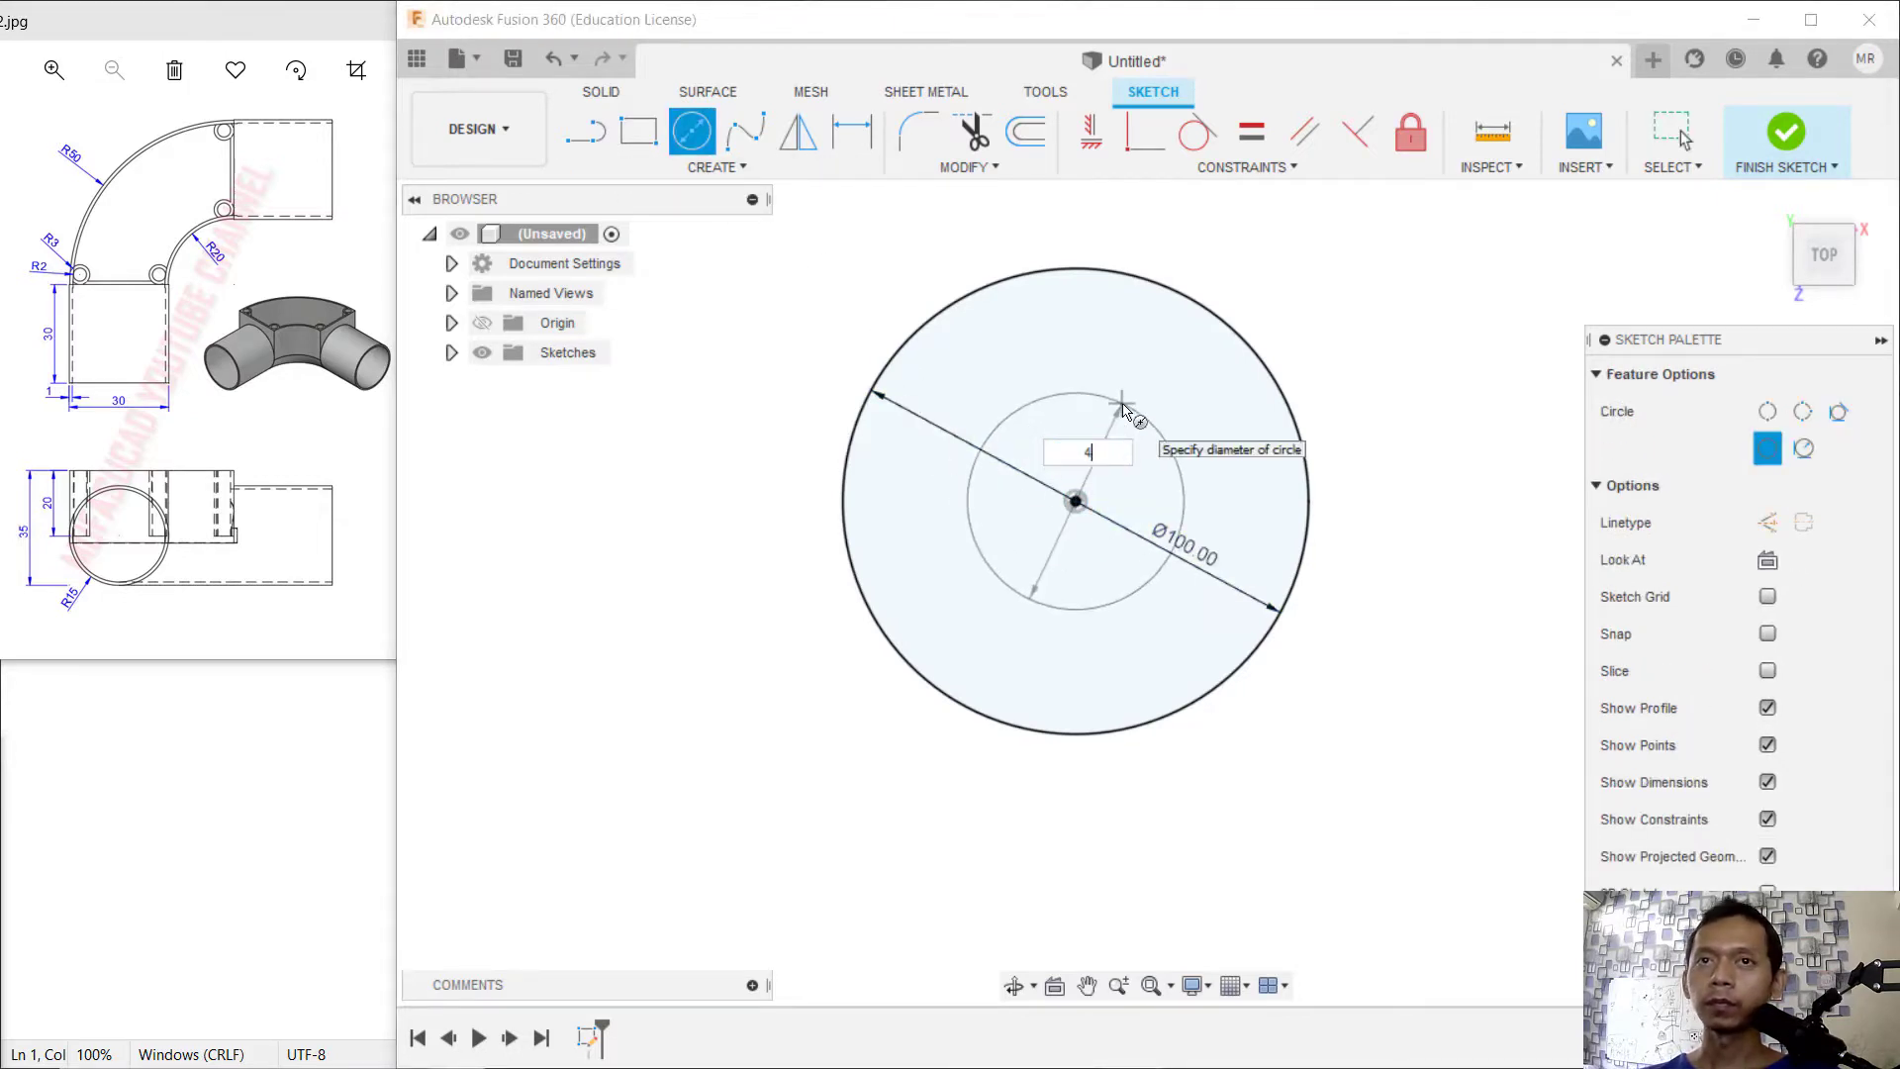
text(0)
key(Return)
key(Escape)
- Draw a horizontal line leftward and a vertical line upward from the circles' centre, both extending past the outer circle
middle_drag(1119, 384, 1077, 556)
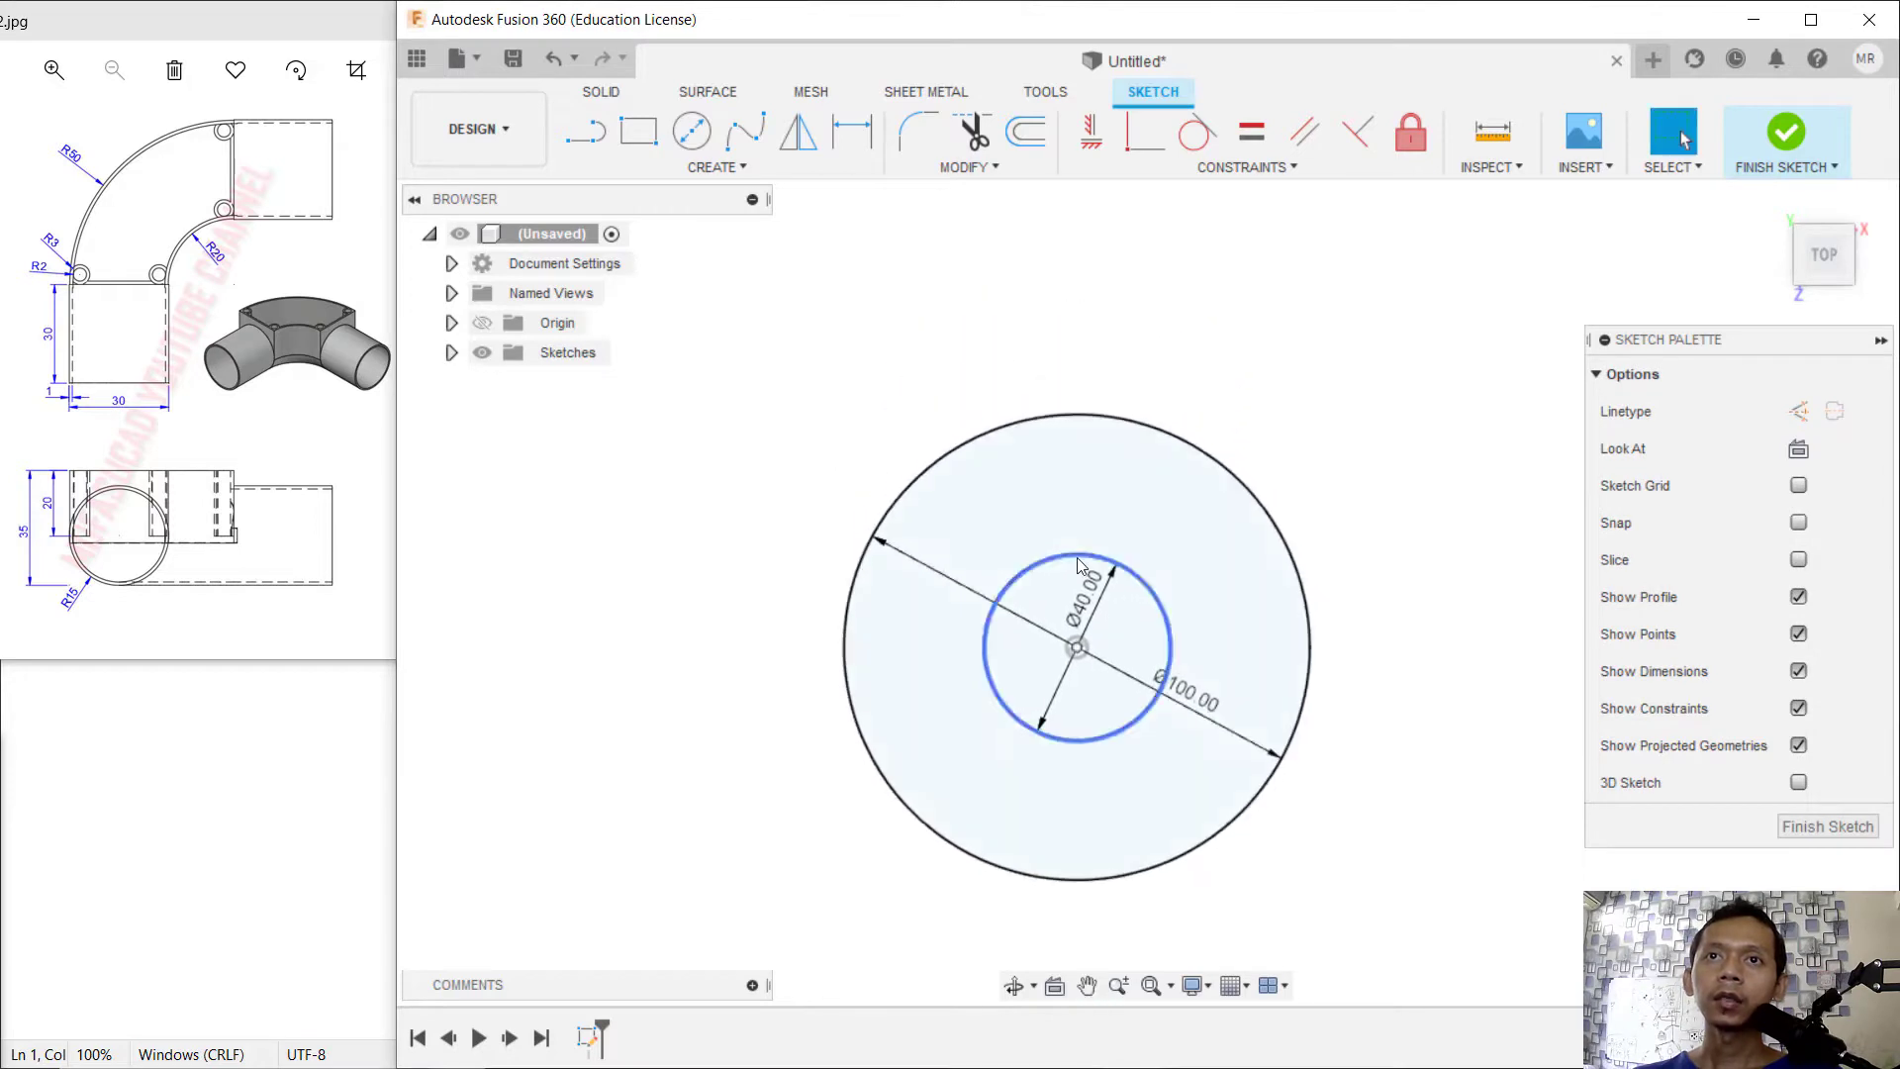
scroll(1078, 558, up, 3)
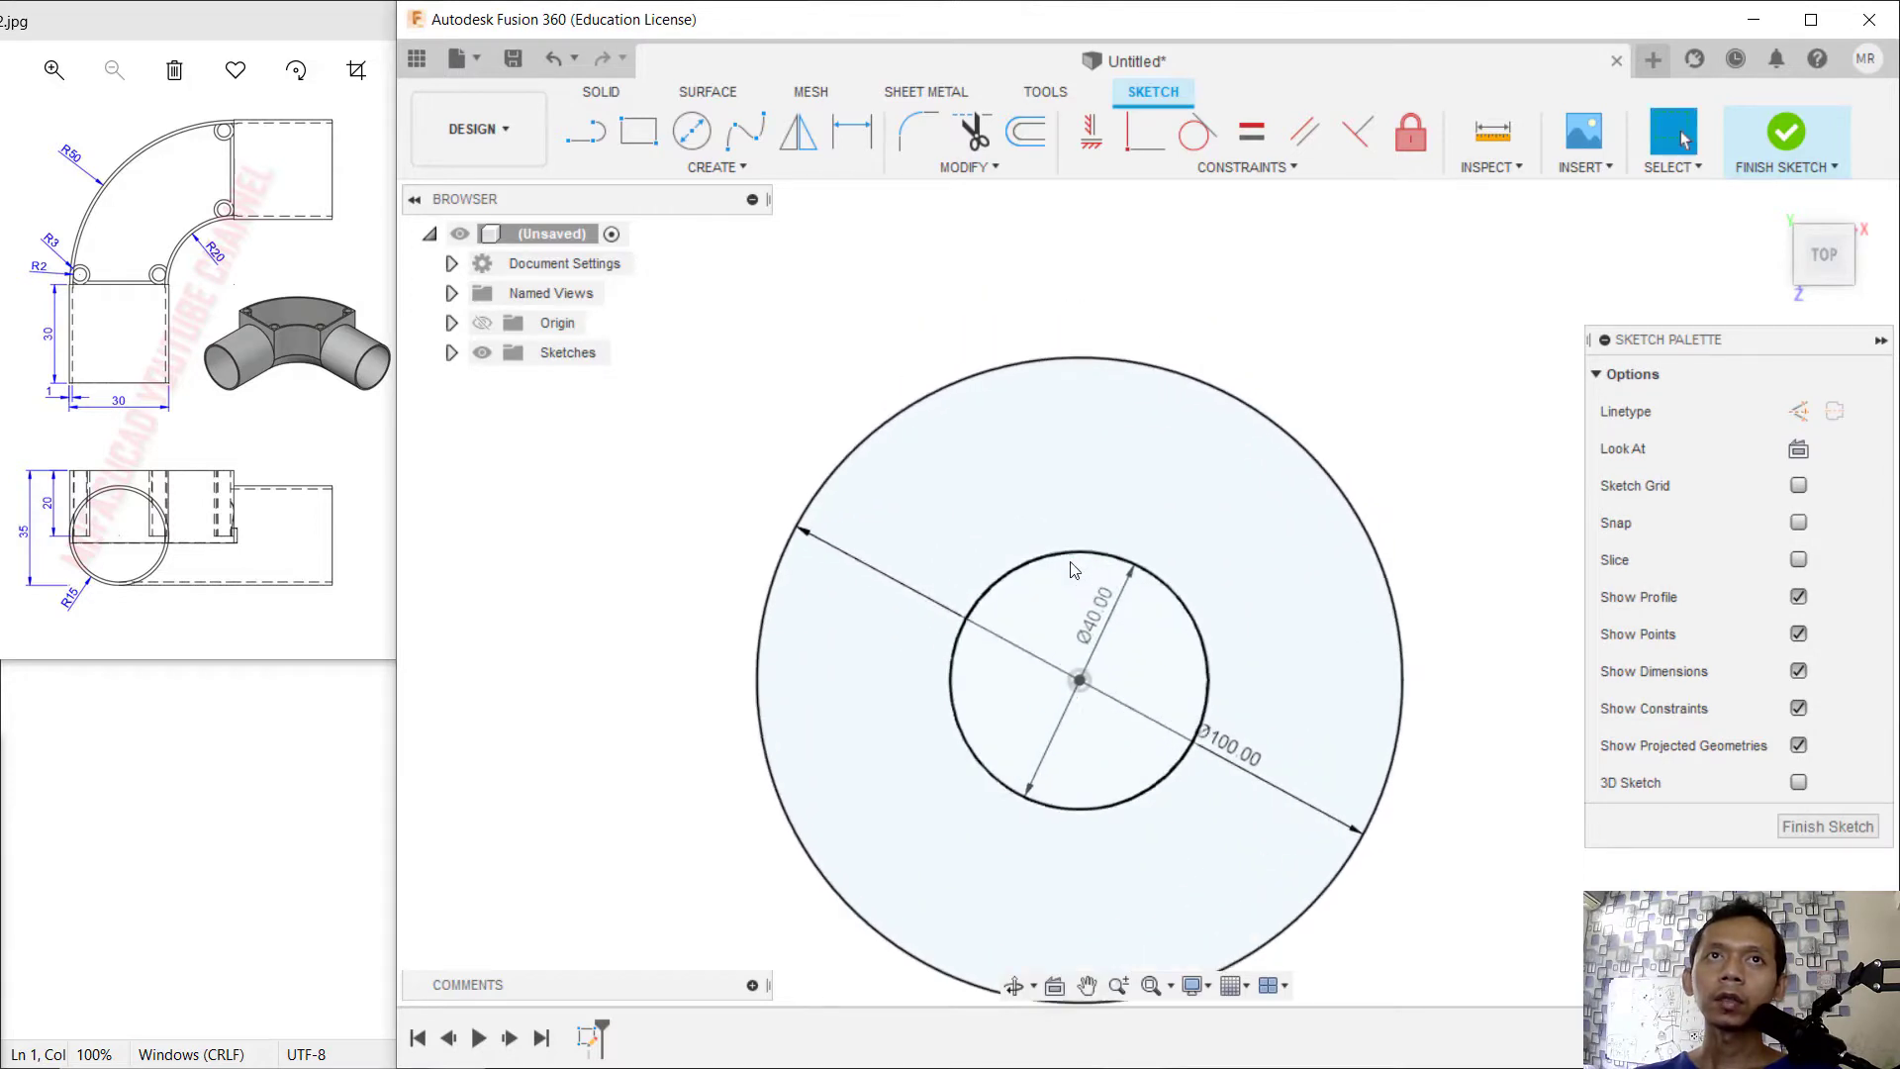
click(589, 142)
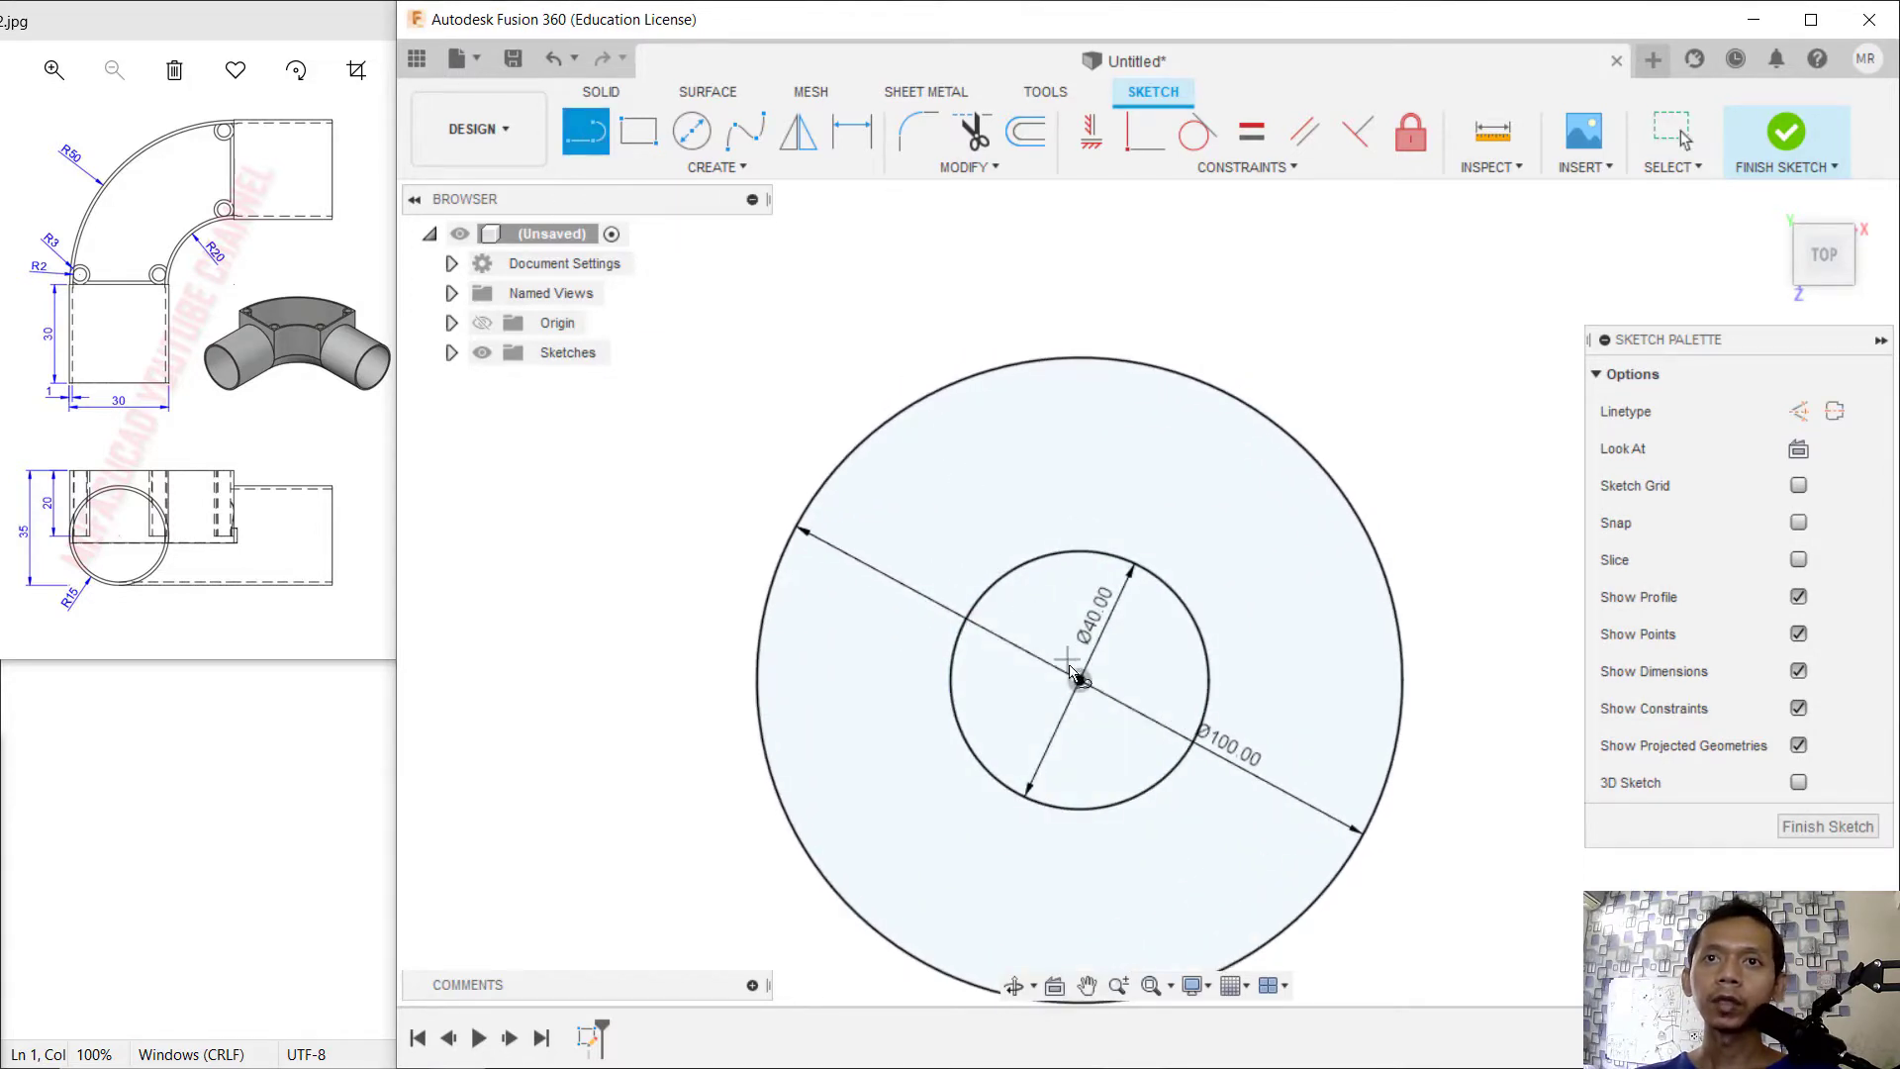
click(1080, 680)
click(686, 681)
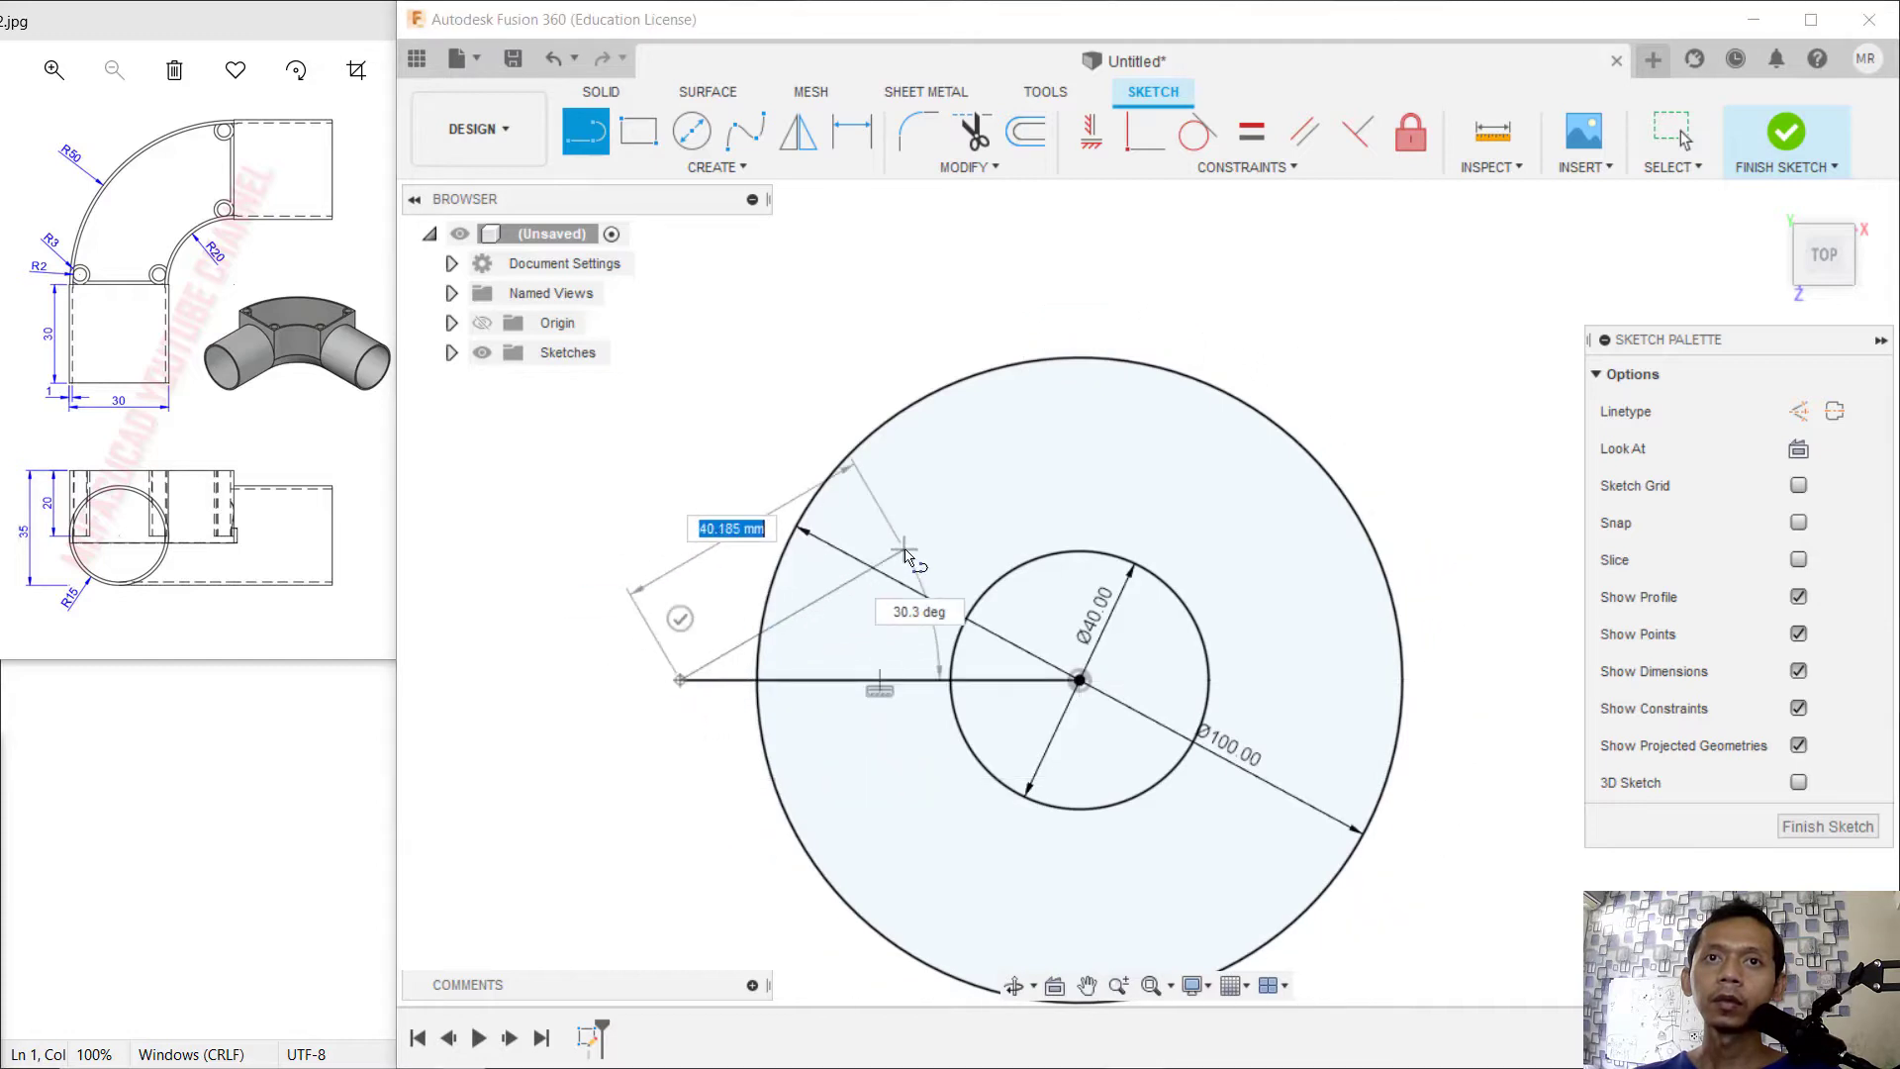
click(682, 620)
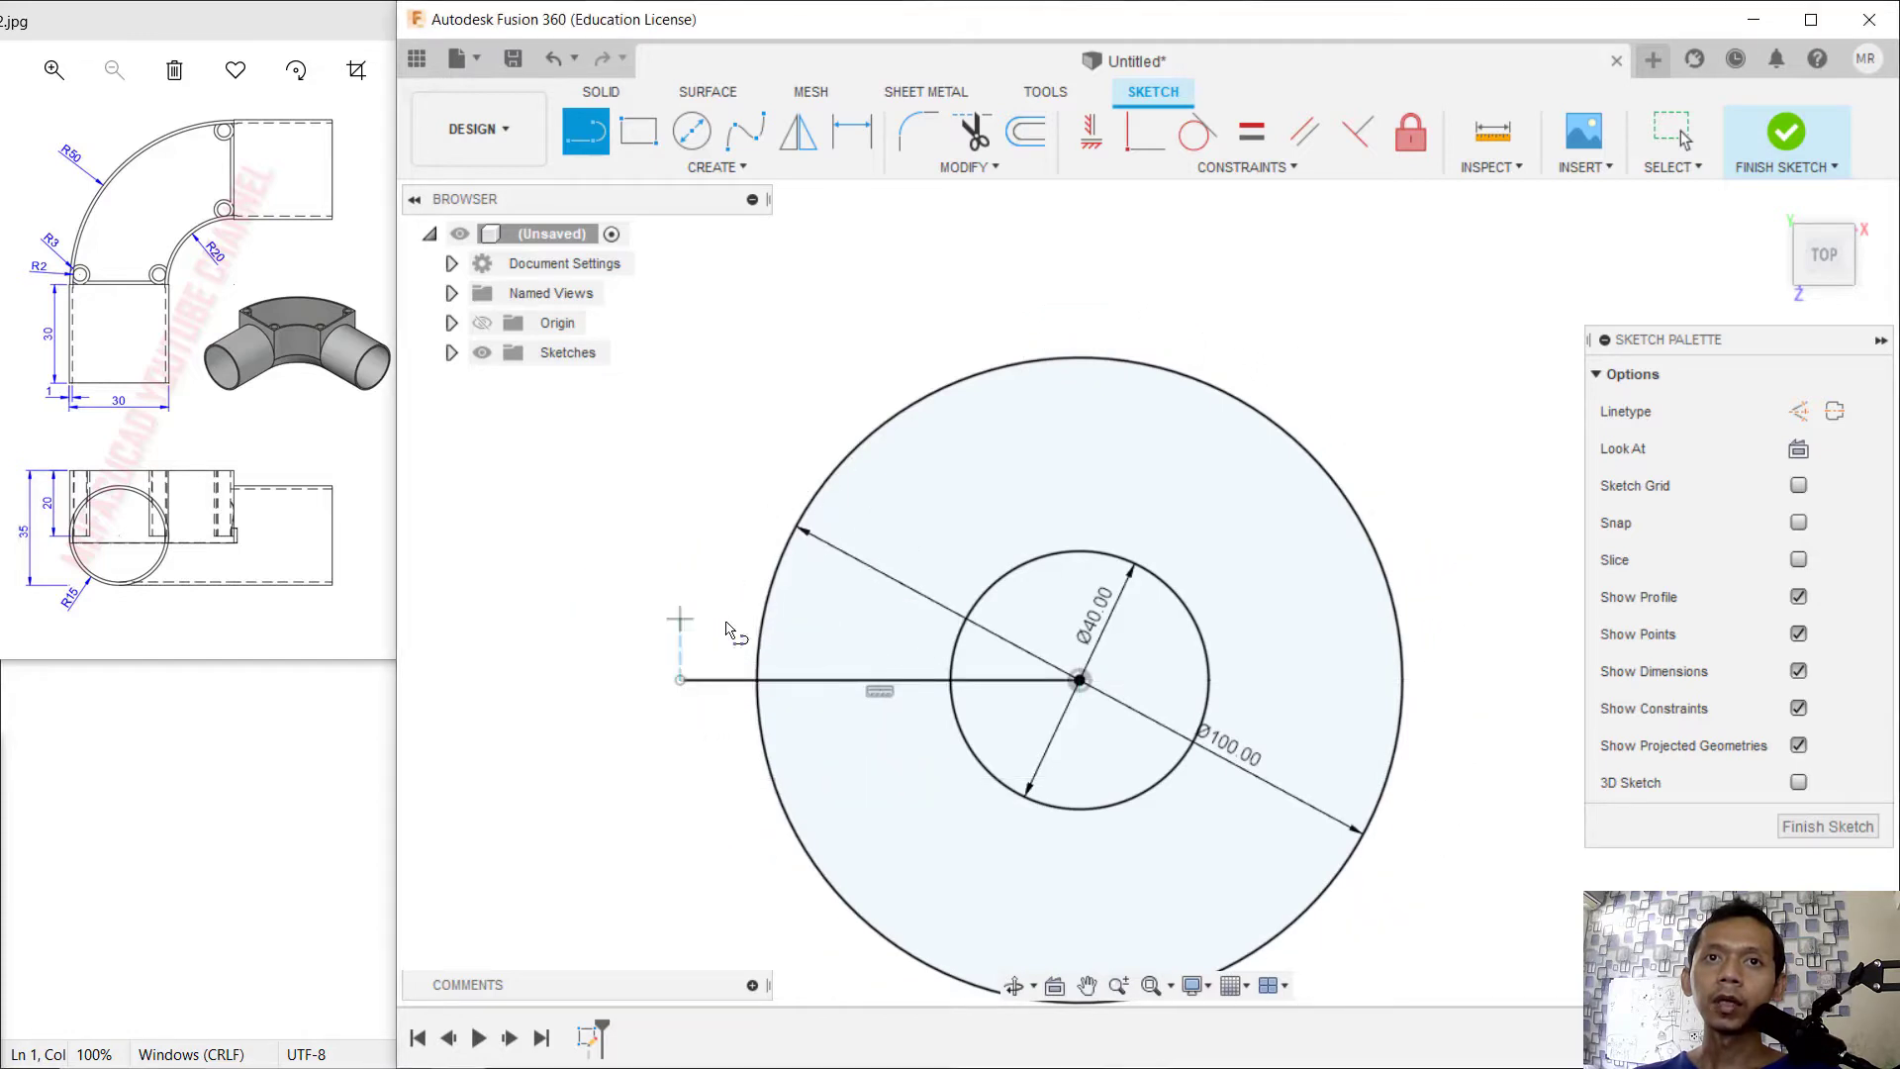
click(1079, 681)
click(1080, 300)
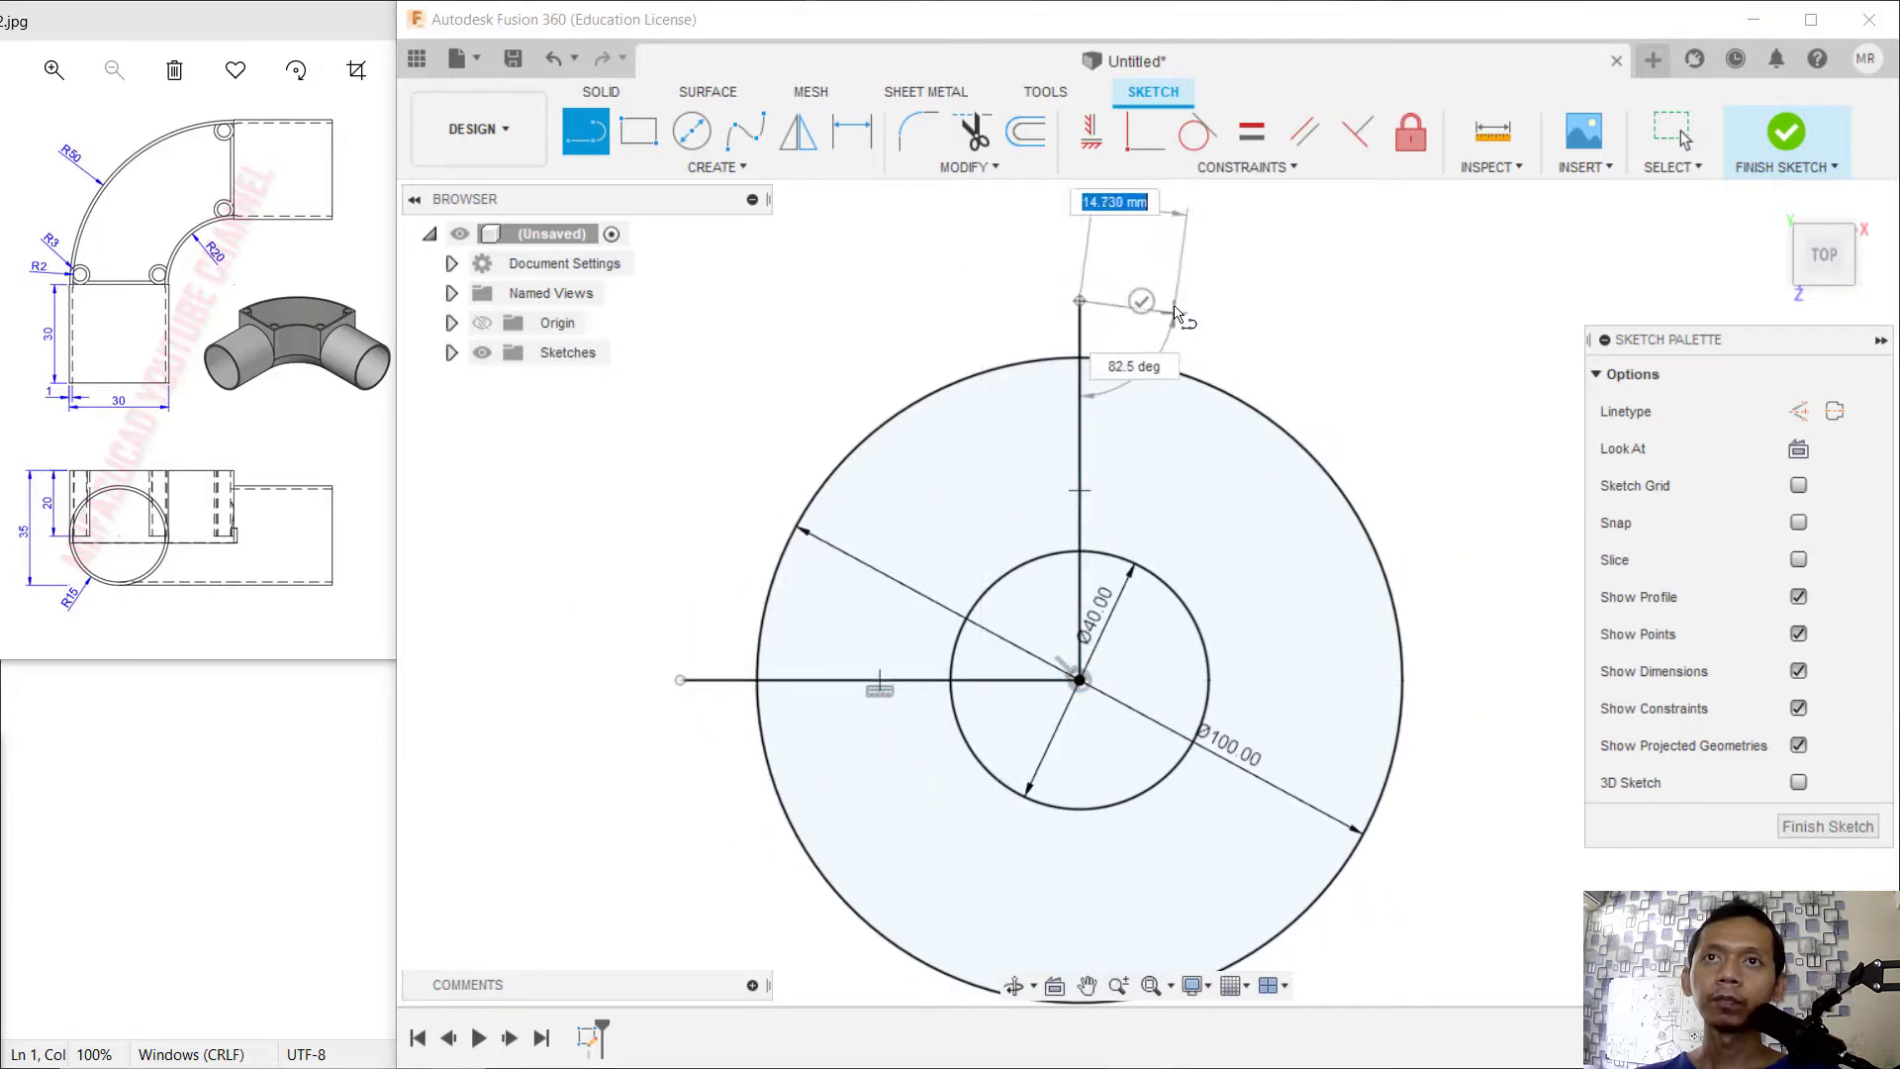
click(1141, 301)
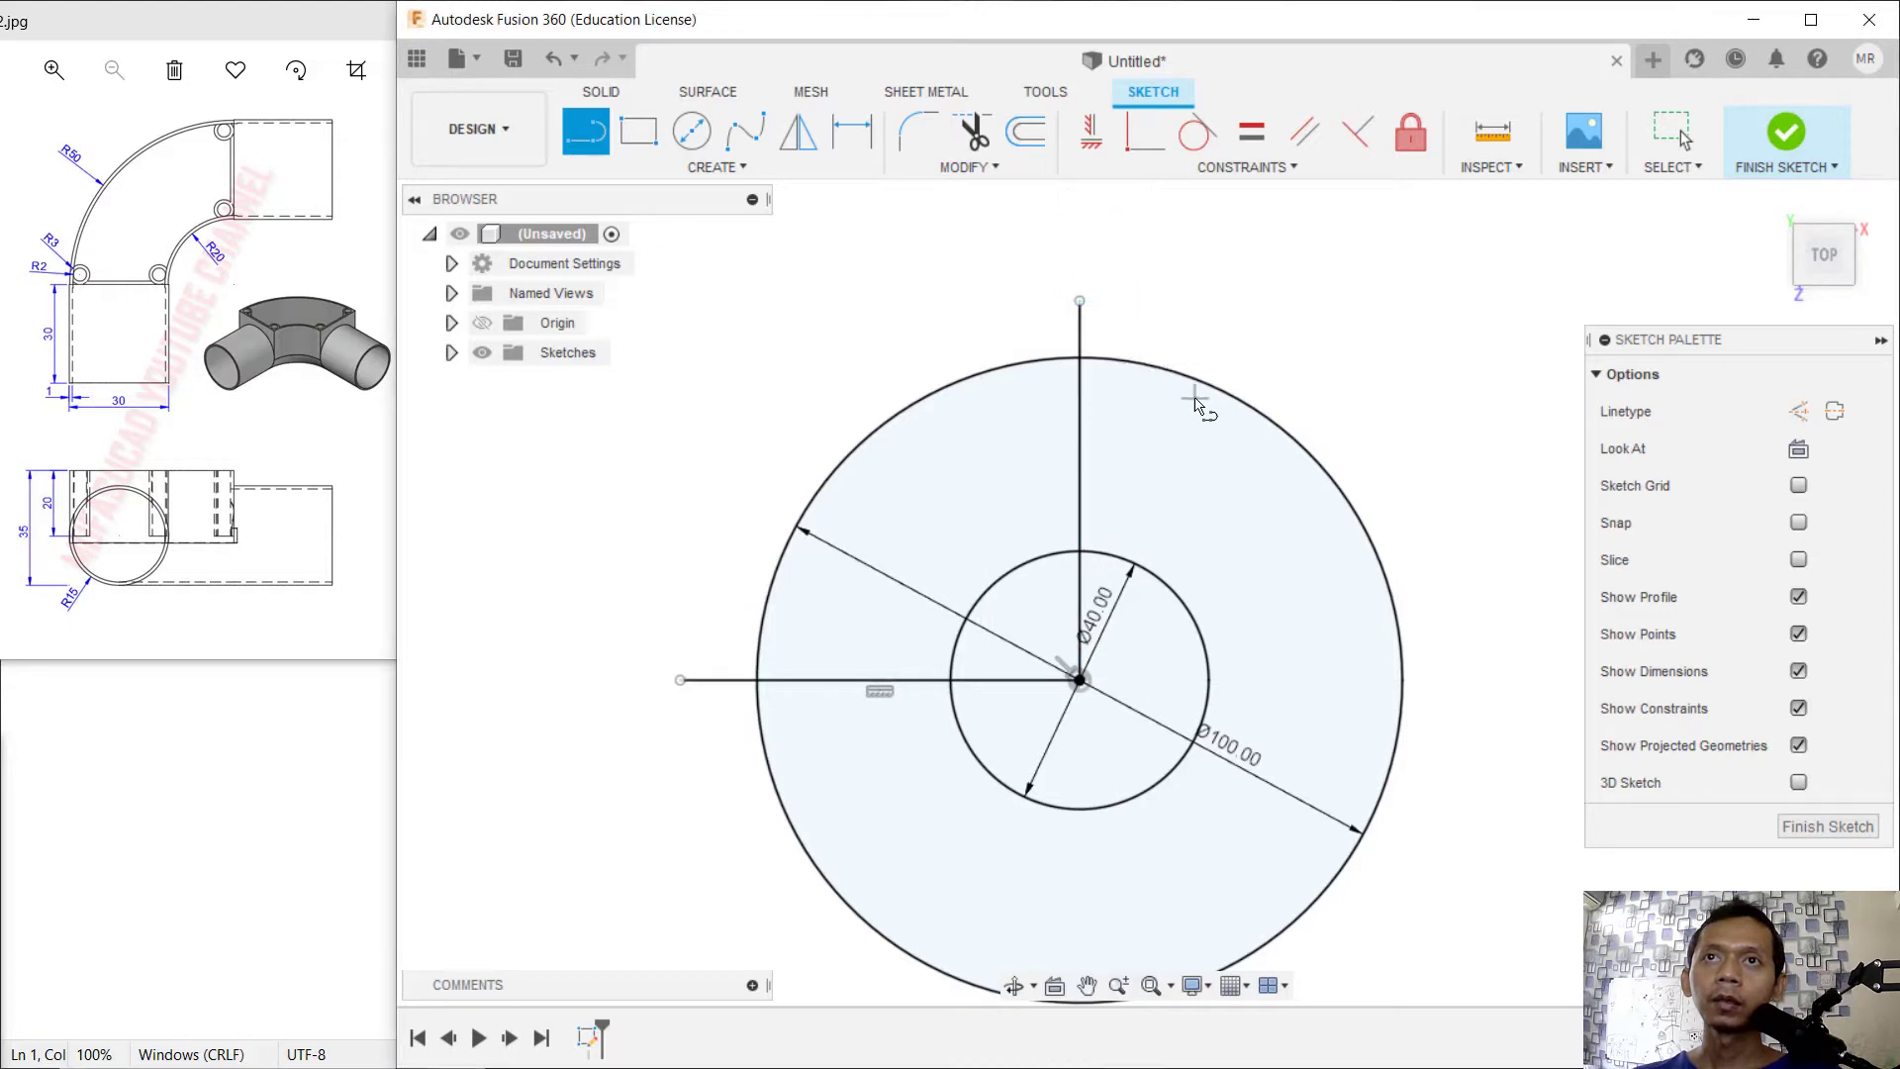
- Trim the circles and lines to leave only the upper-left quarter-ring profile, and finish the sketch
click(973, 132)
click(1081, 593)
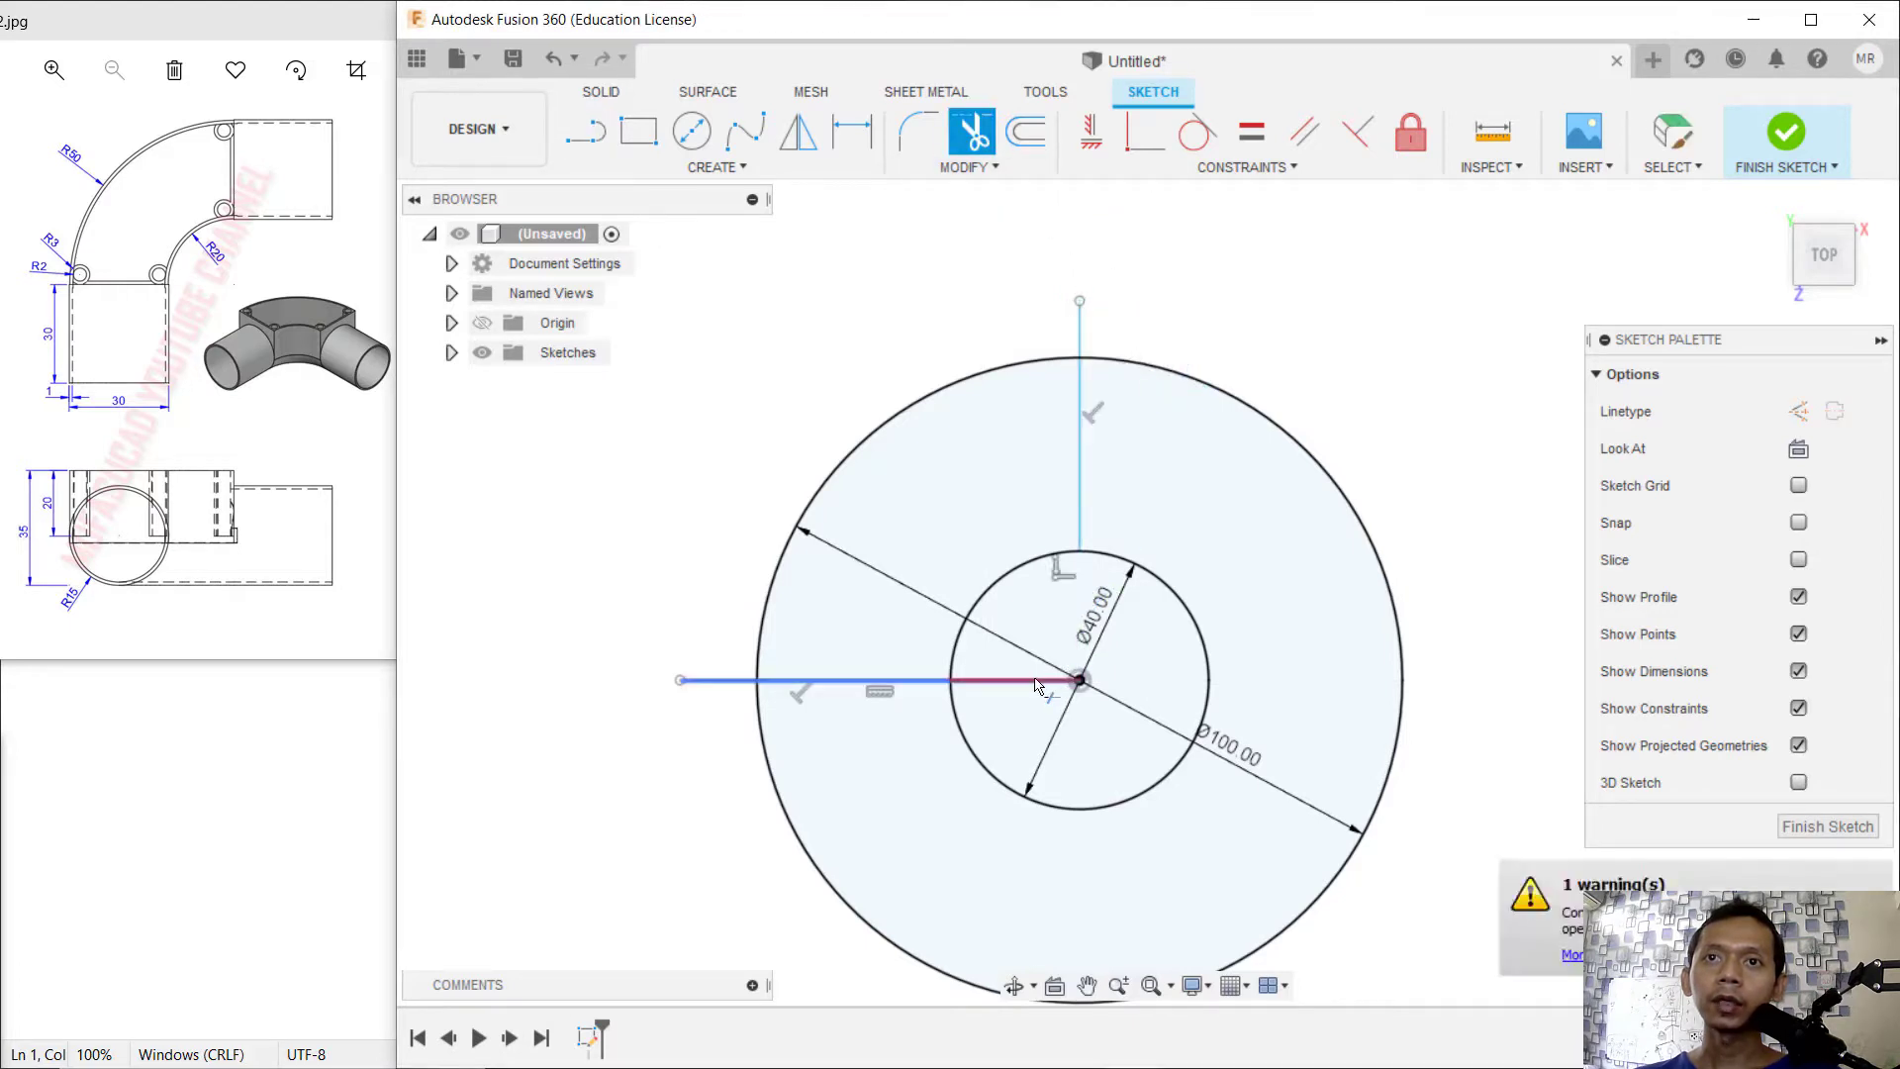
click(724, 681)
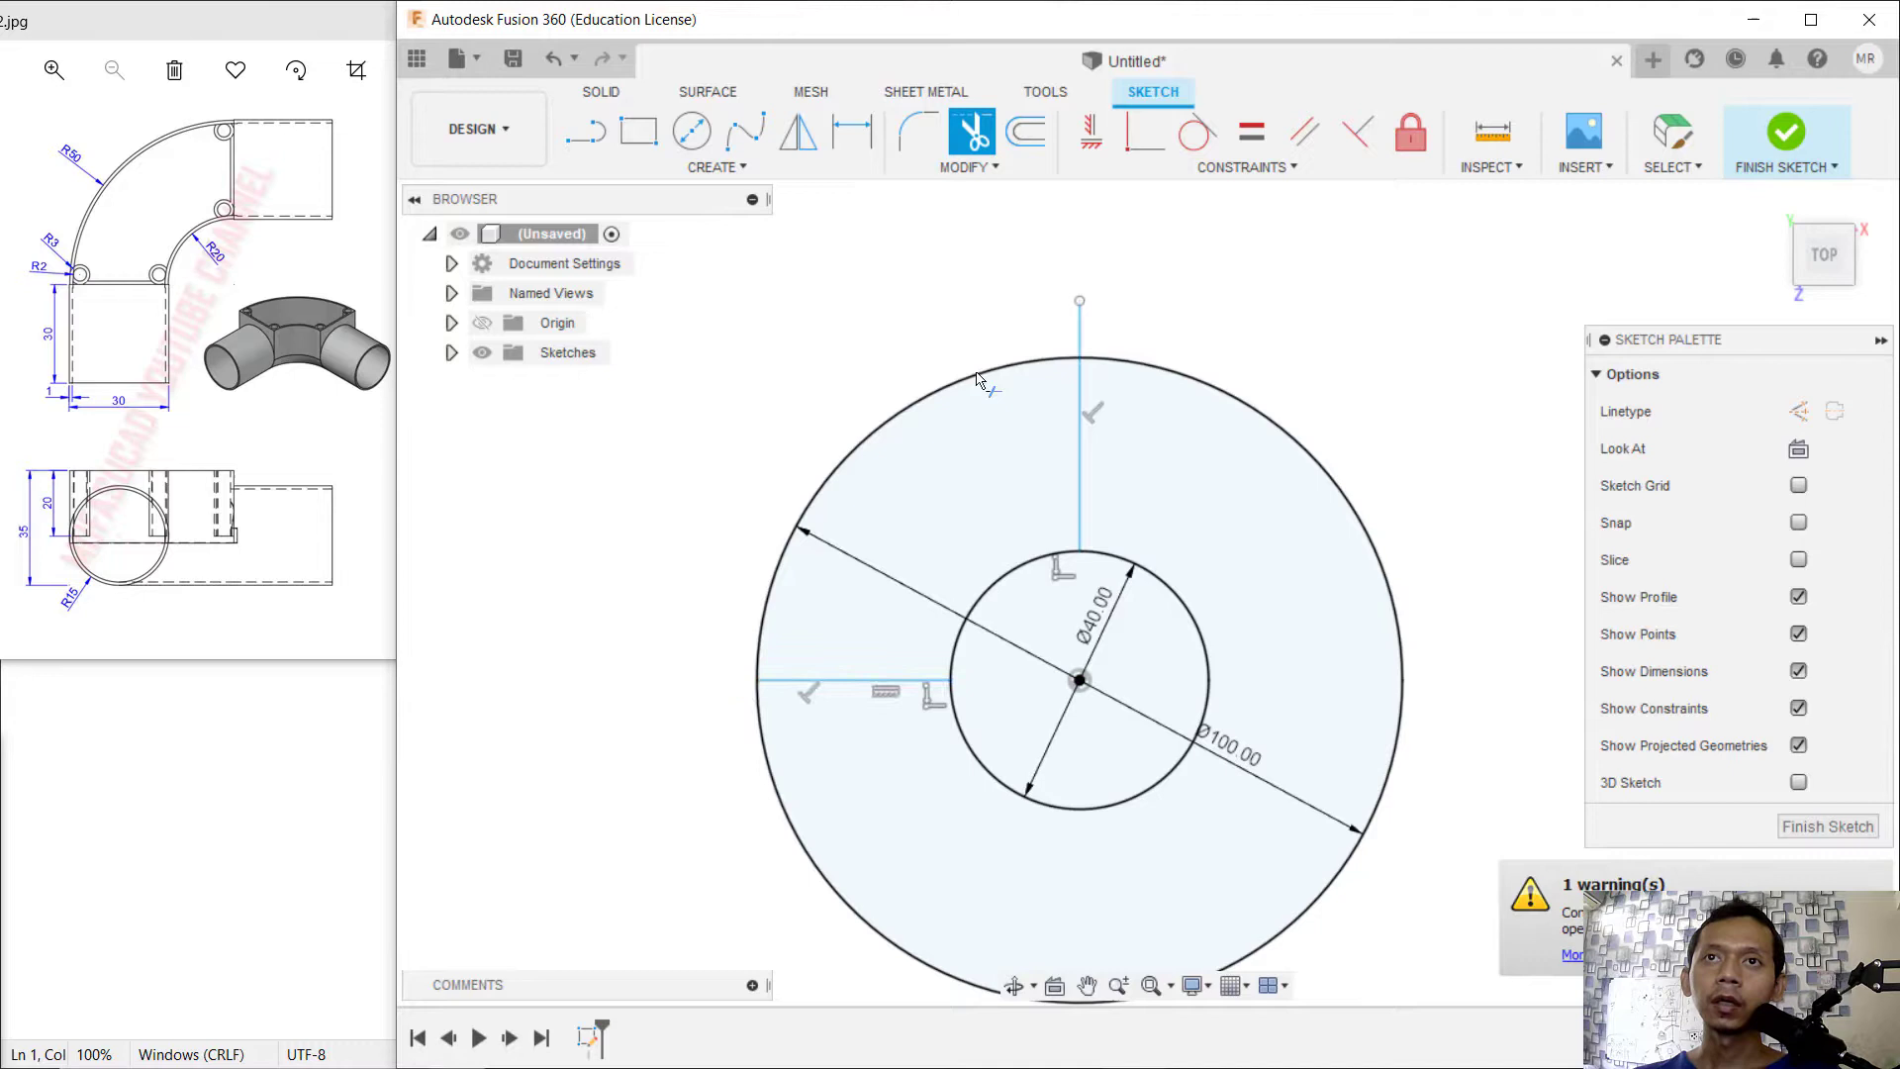
click(1081, 329)
click(1150, 374)
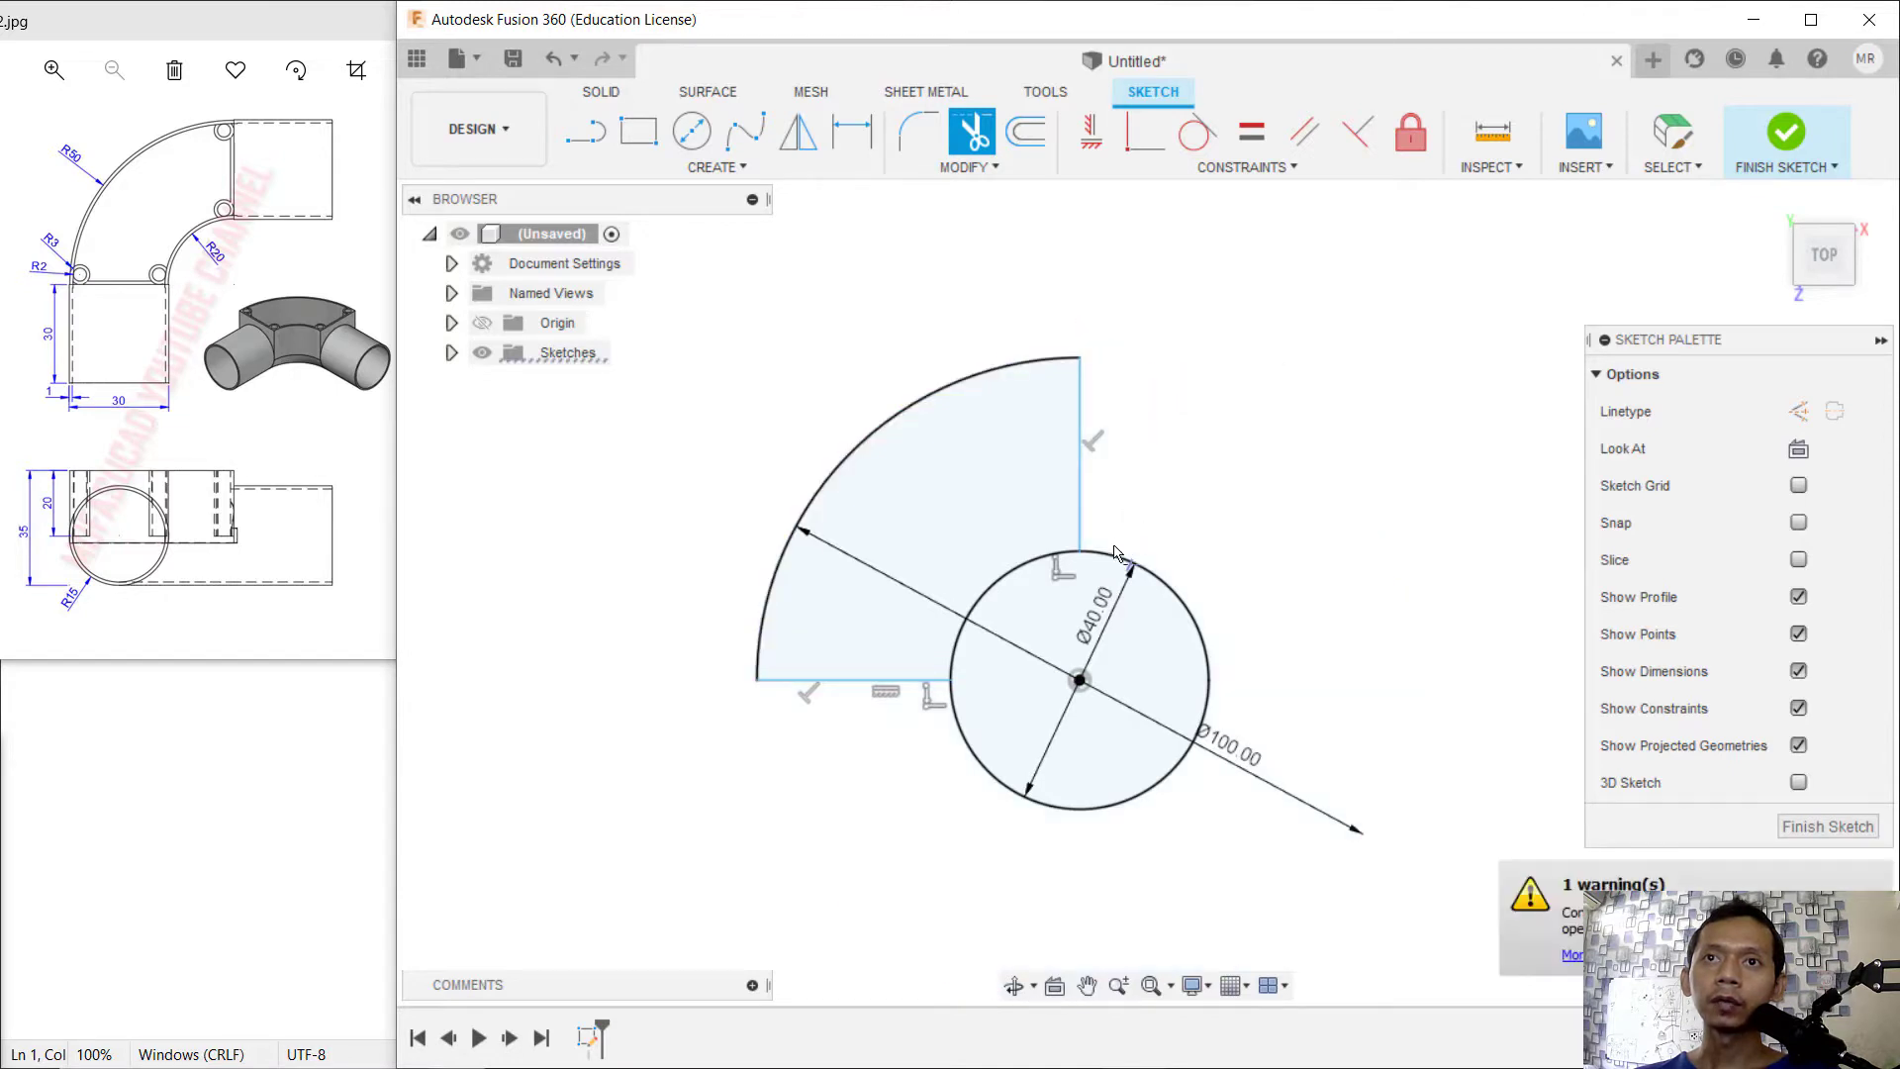
click(1115, 560)
scroll(965, 523, up, 4)
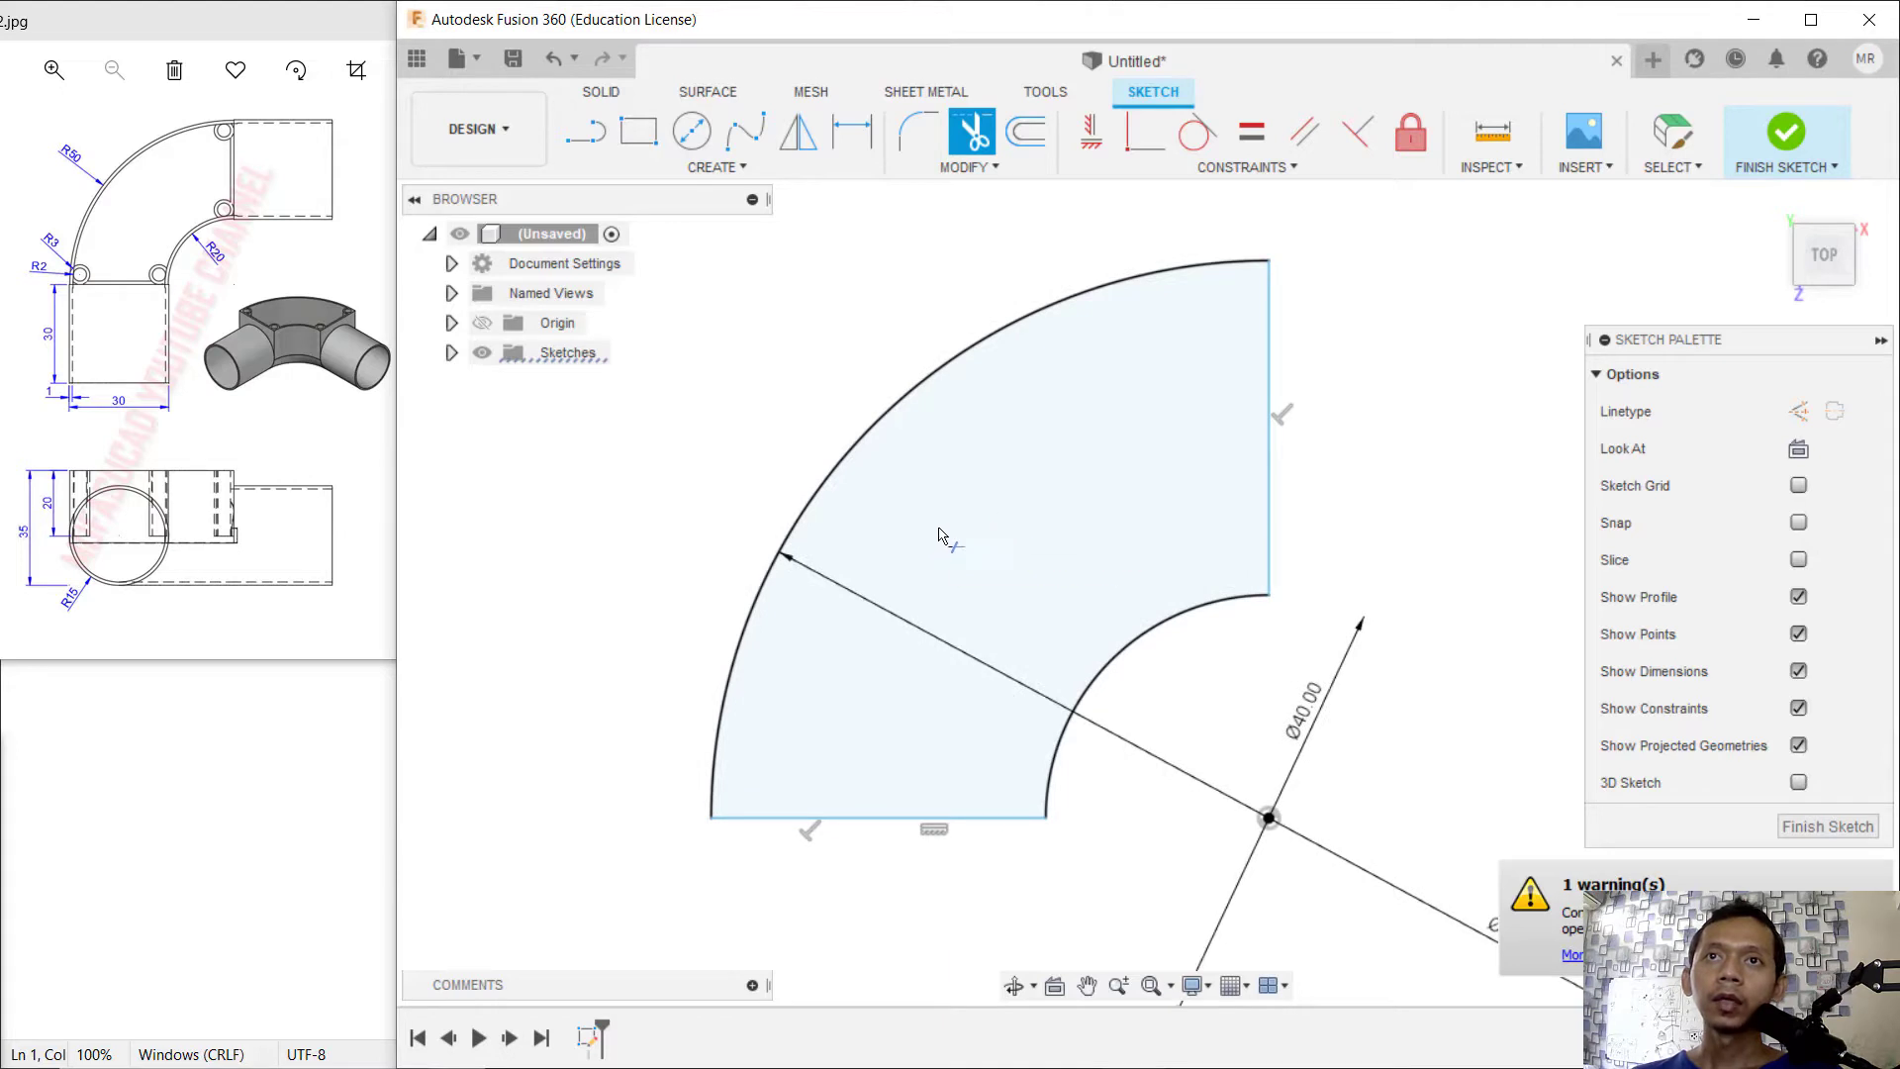
click(1786, 134)
- Extrude the quarter-ring profile upward 35 mm as a new body
middle_drag(1064, 516, 1204, 509)
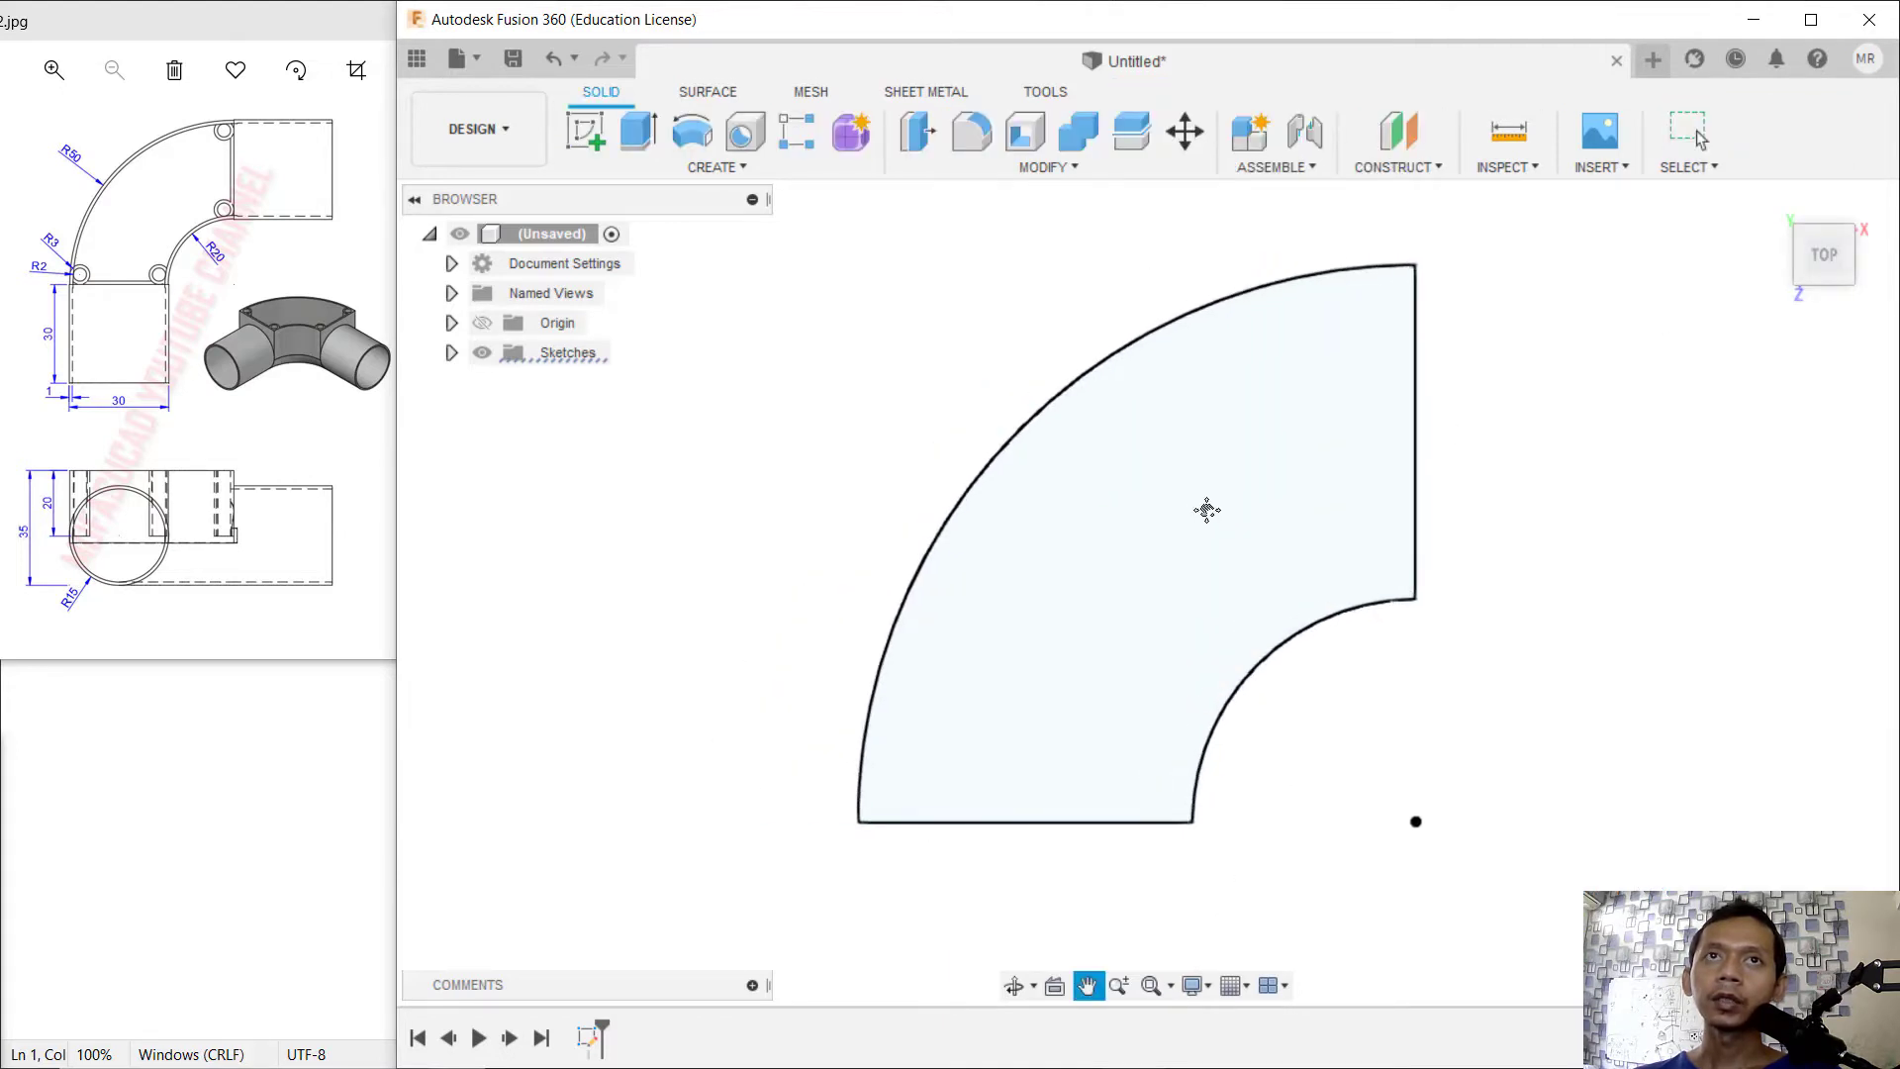
shift+middle_drag(1120, 590, 1112, 449)
key(Escape)
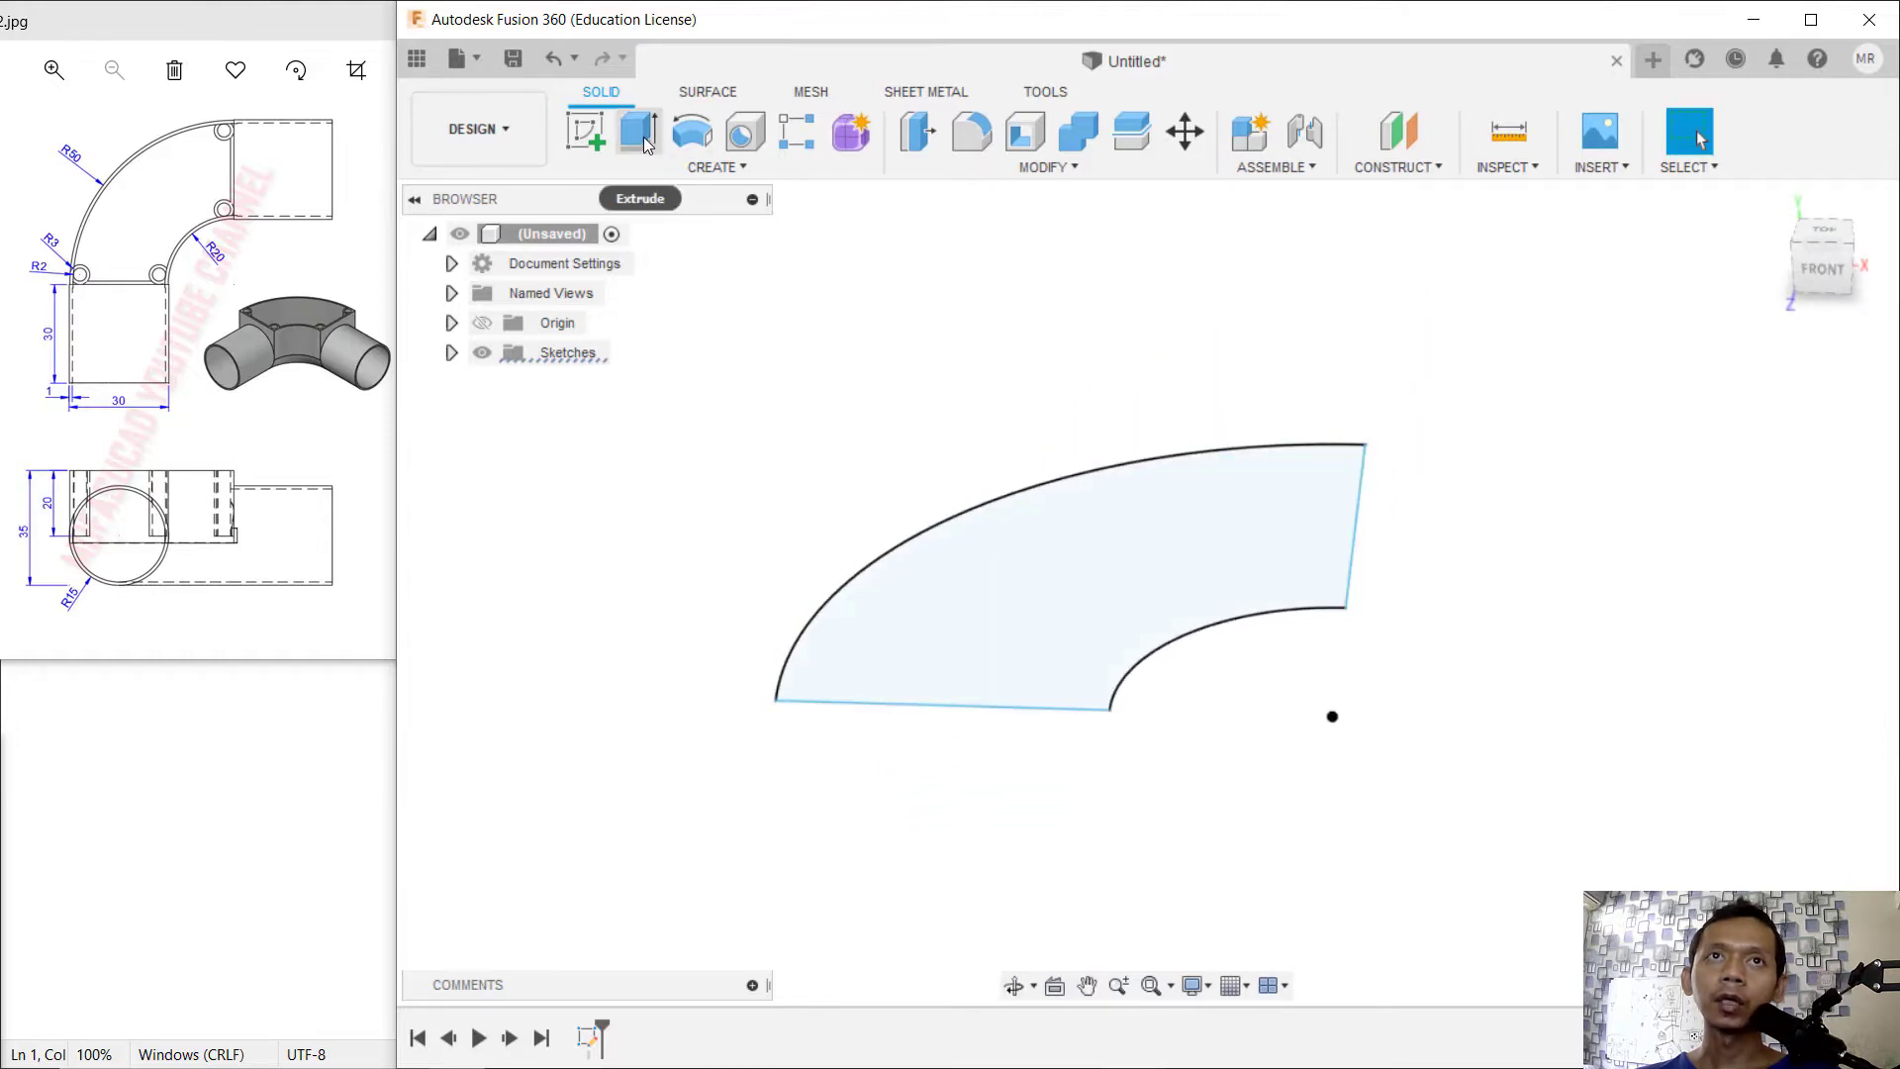
click(639, 132)
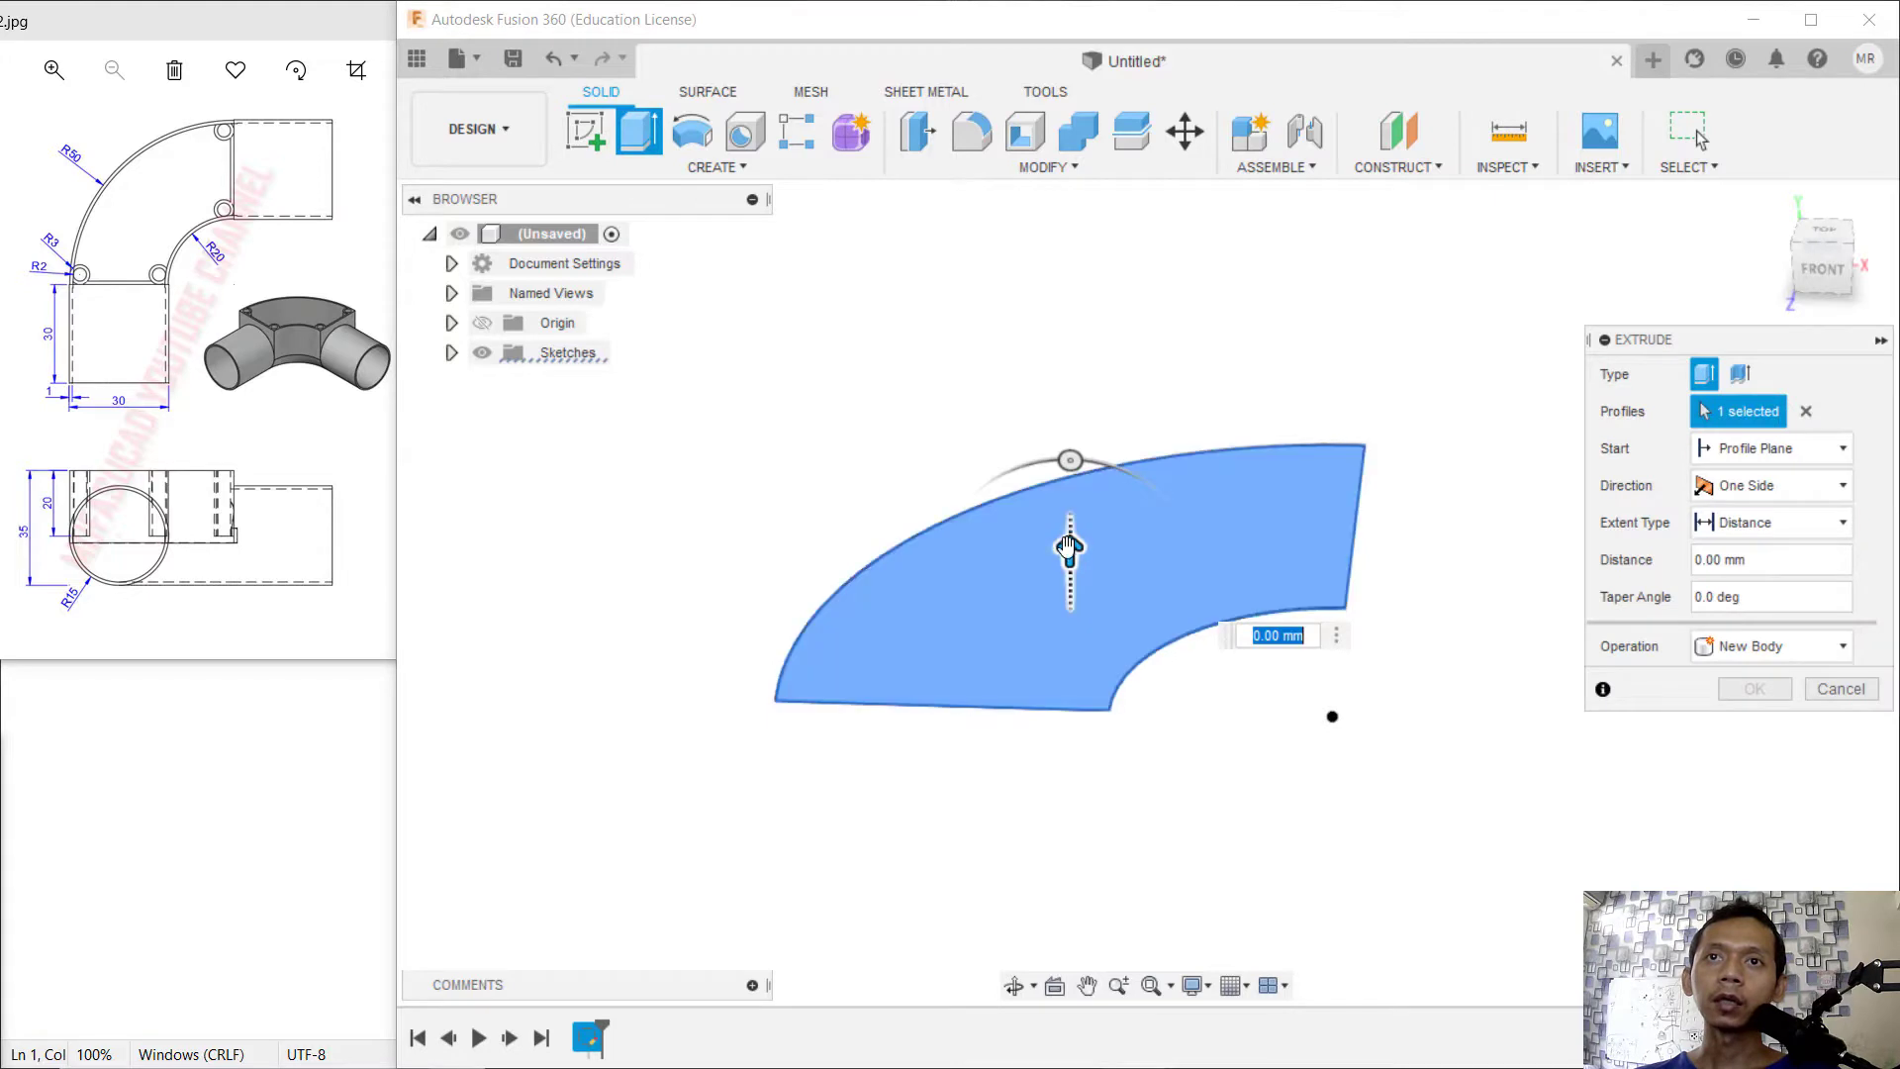
drag(1067, 550, 1068, 453)
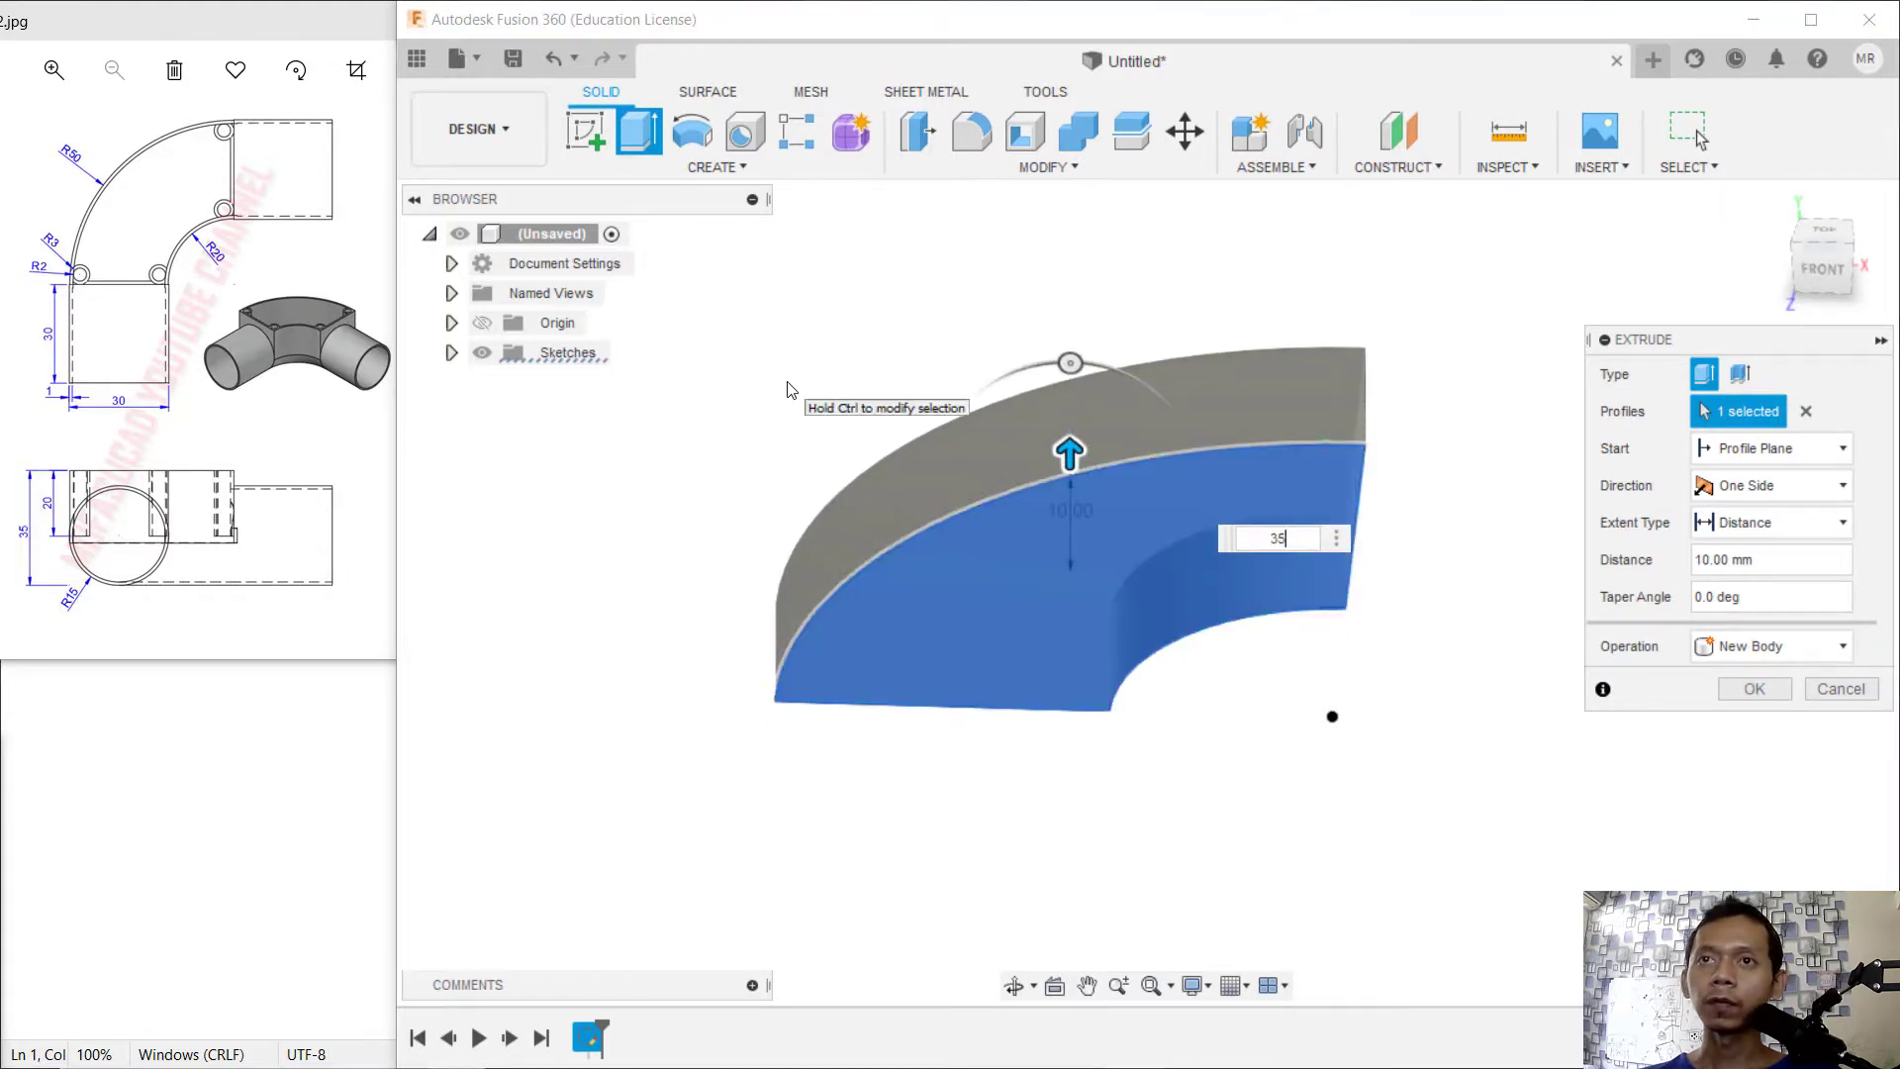
text(35)
key(Return)
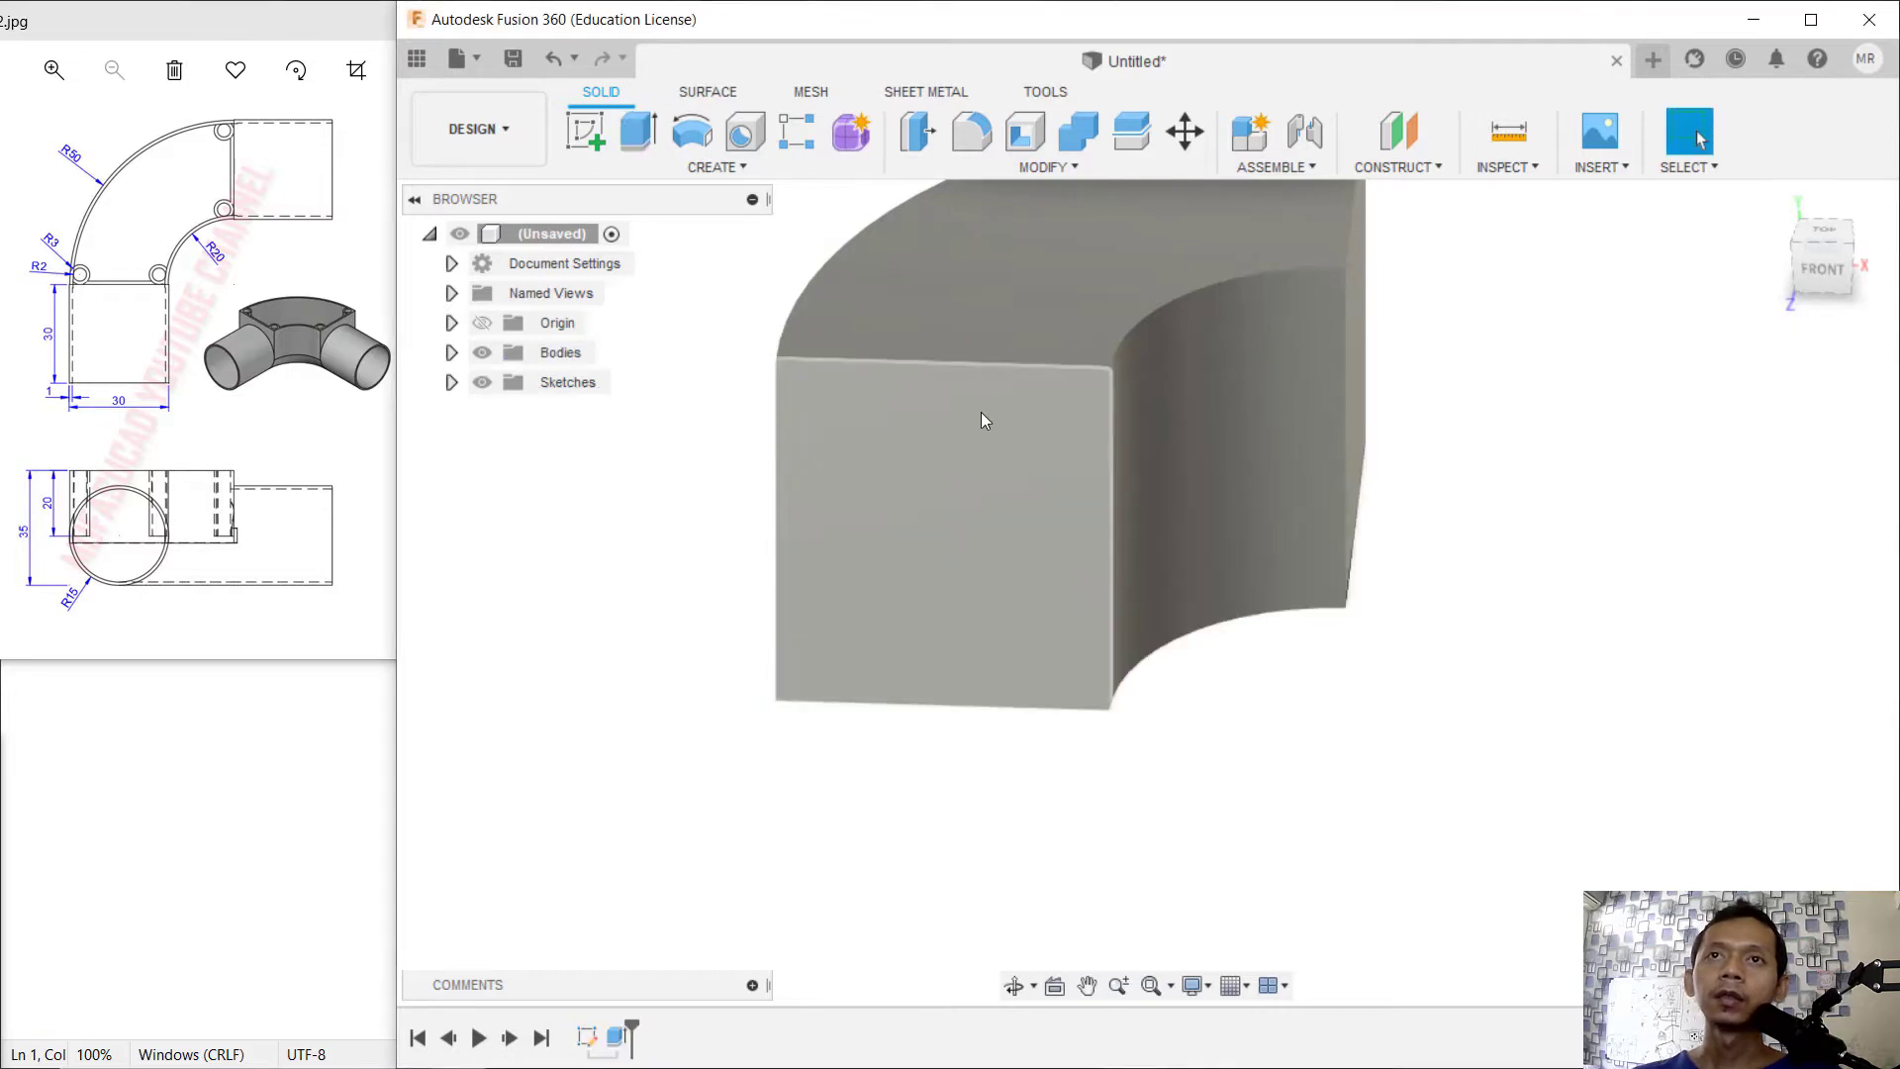
- Fillet the inner and outer curved bottom edges of the elbow body with a 15 mm radius
scroll(988, 405, up, 3)
scroll(1040, 399, down, 4)
middle_drag(1247, 383, 1165, 497)
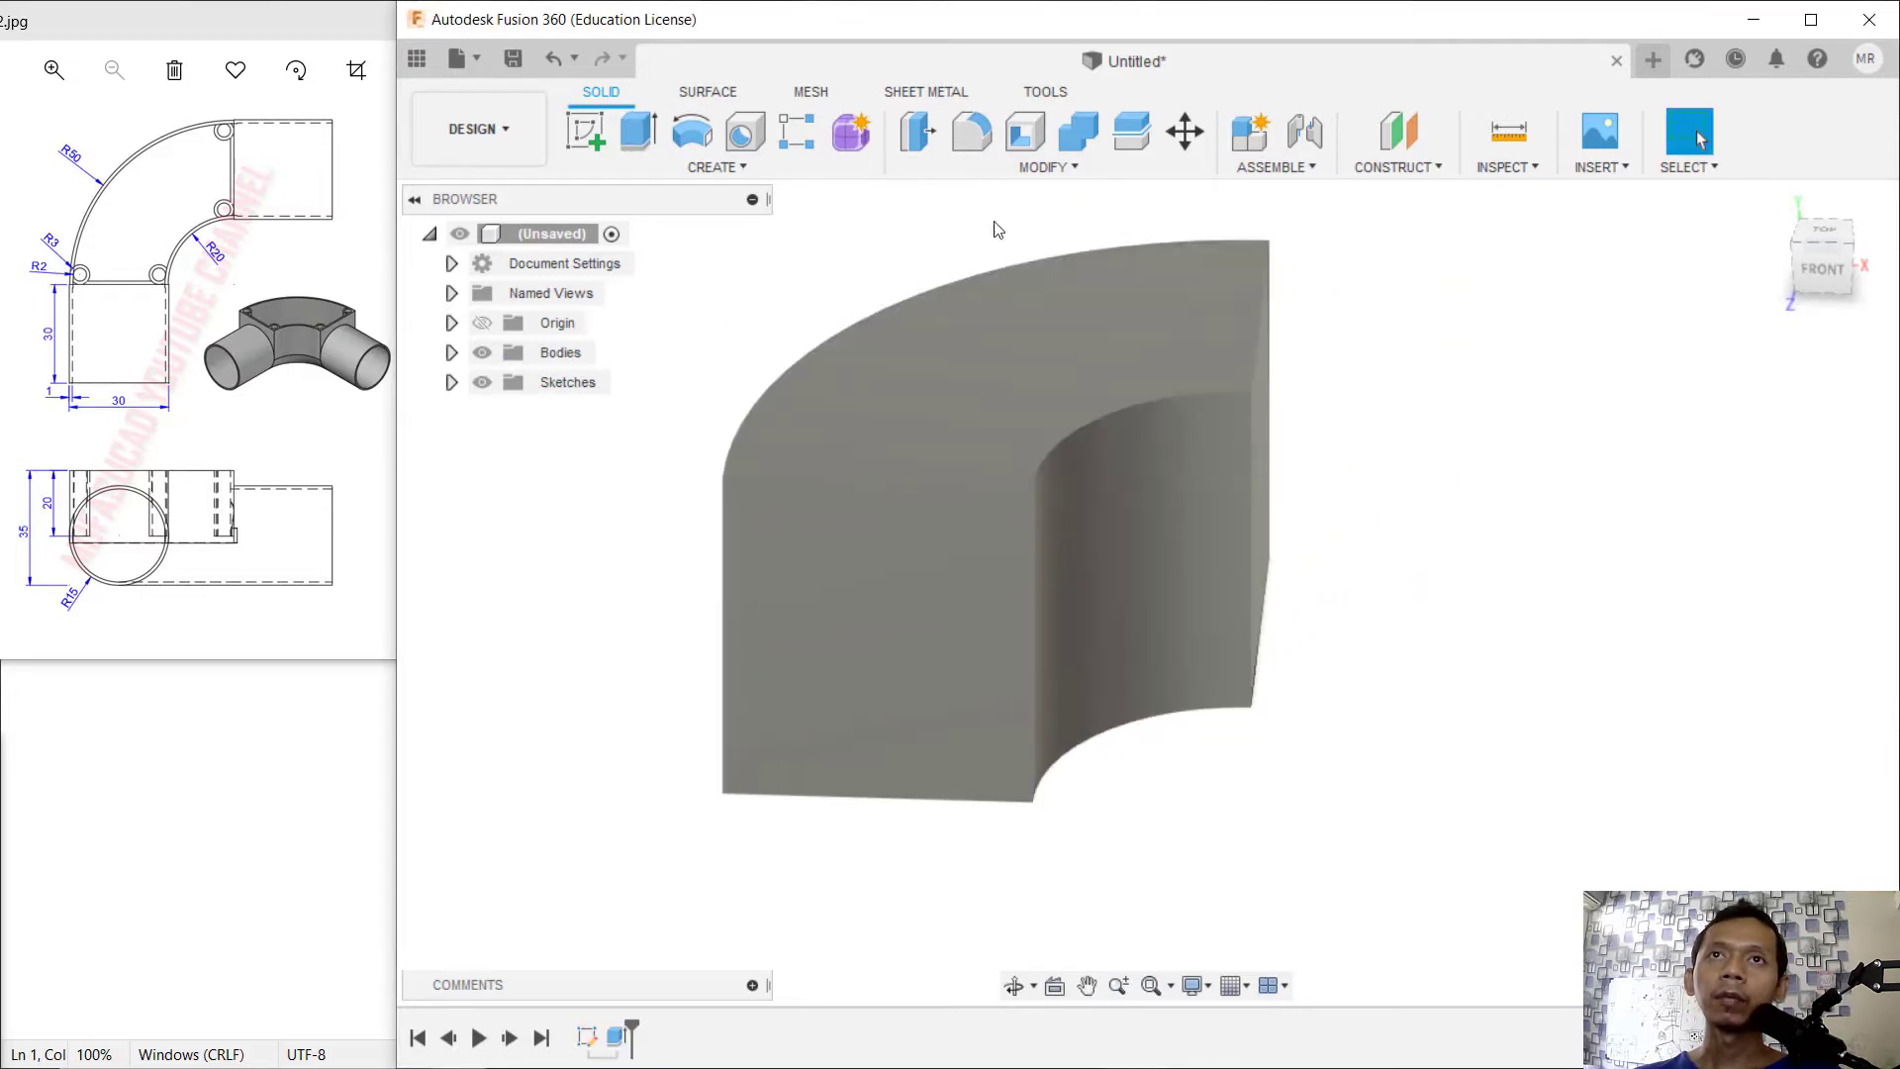
click(969, 143)
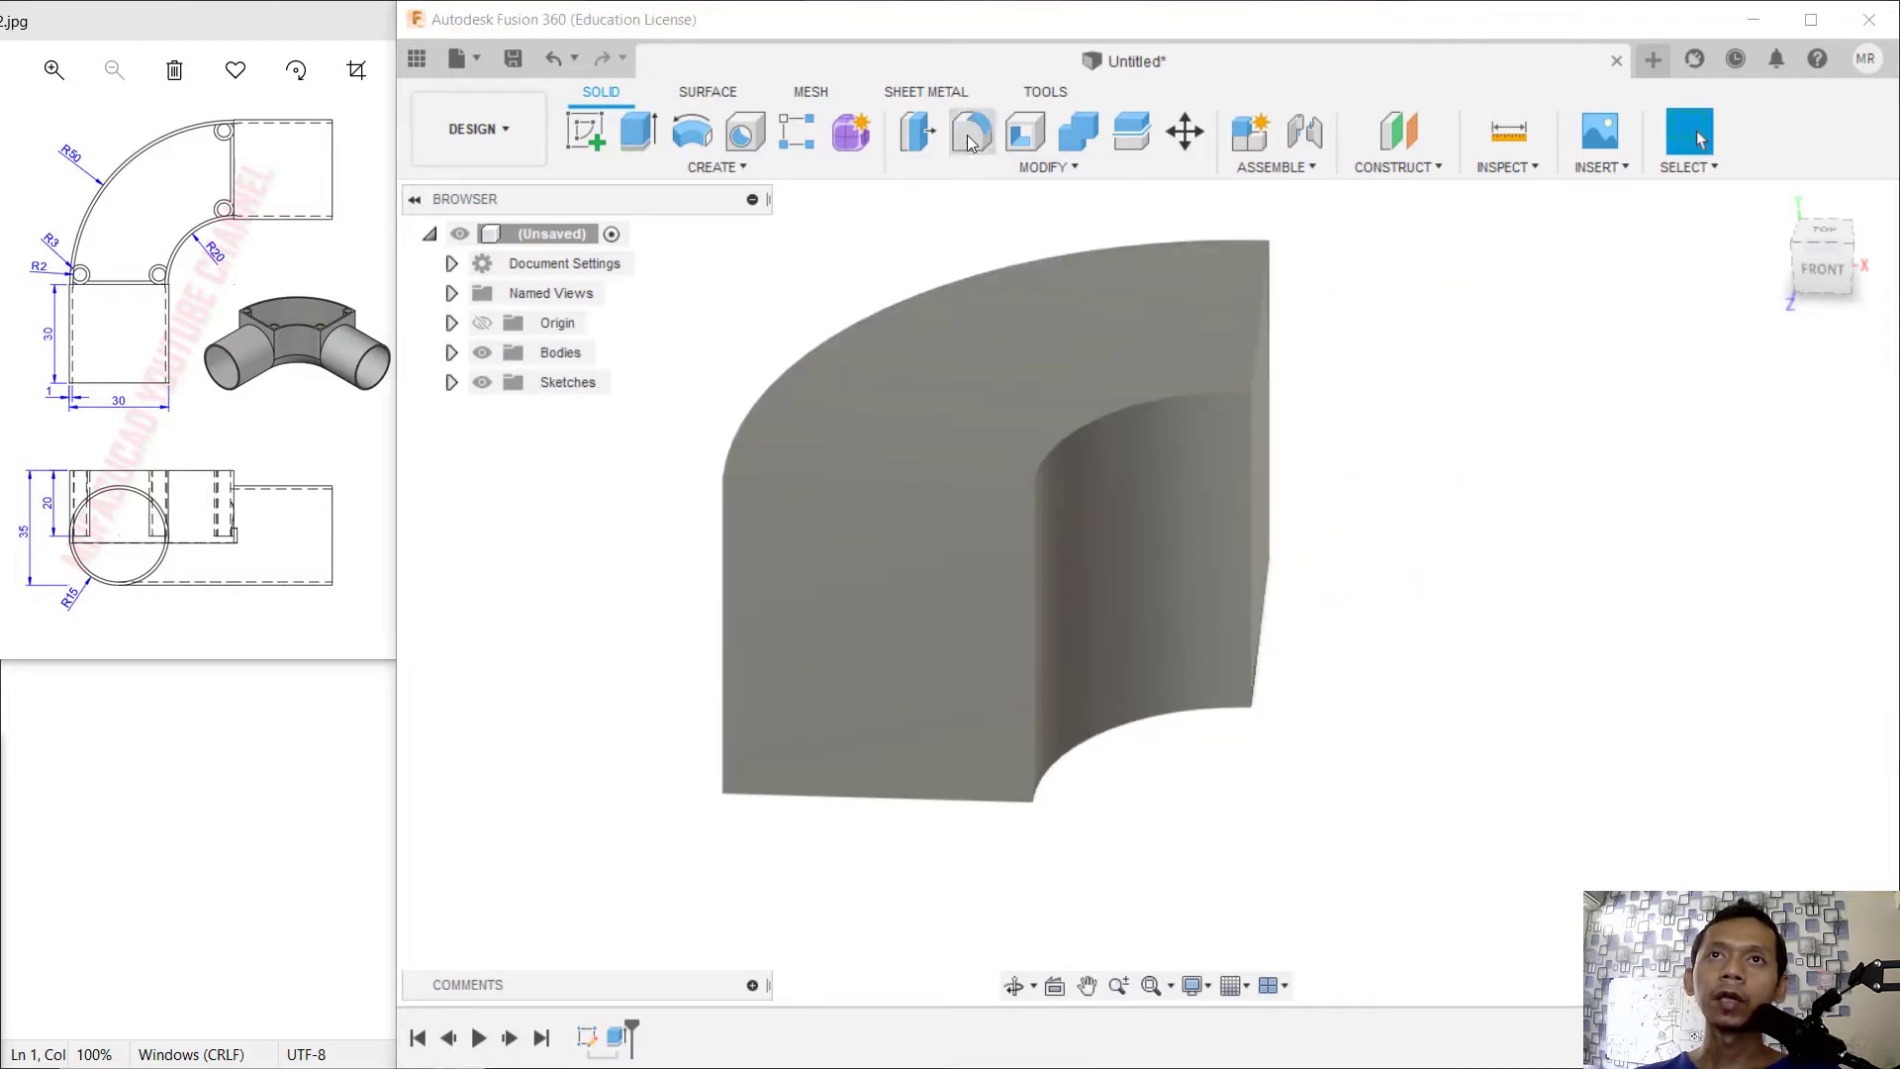
click(1125, 734)
shift+middle_drag(1124, 734, 1006, 768)
click(945, 786)
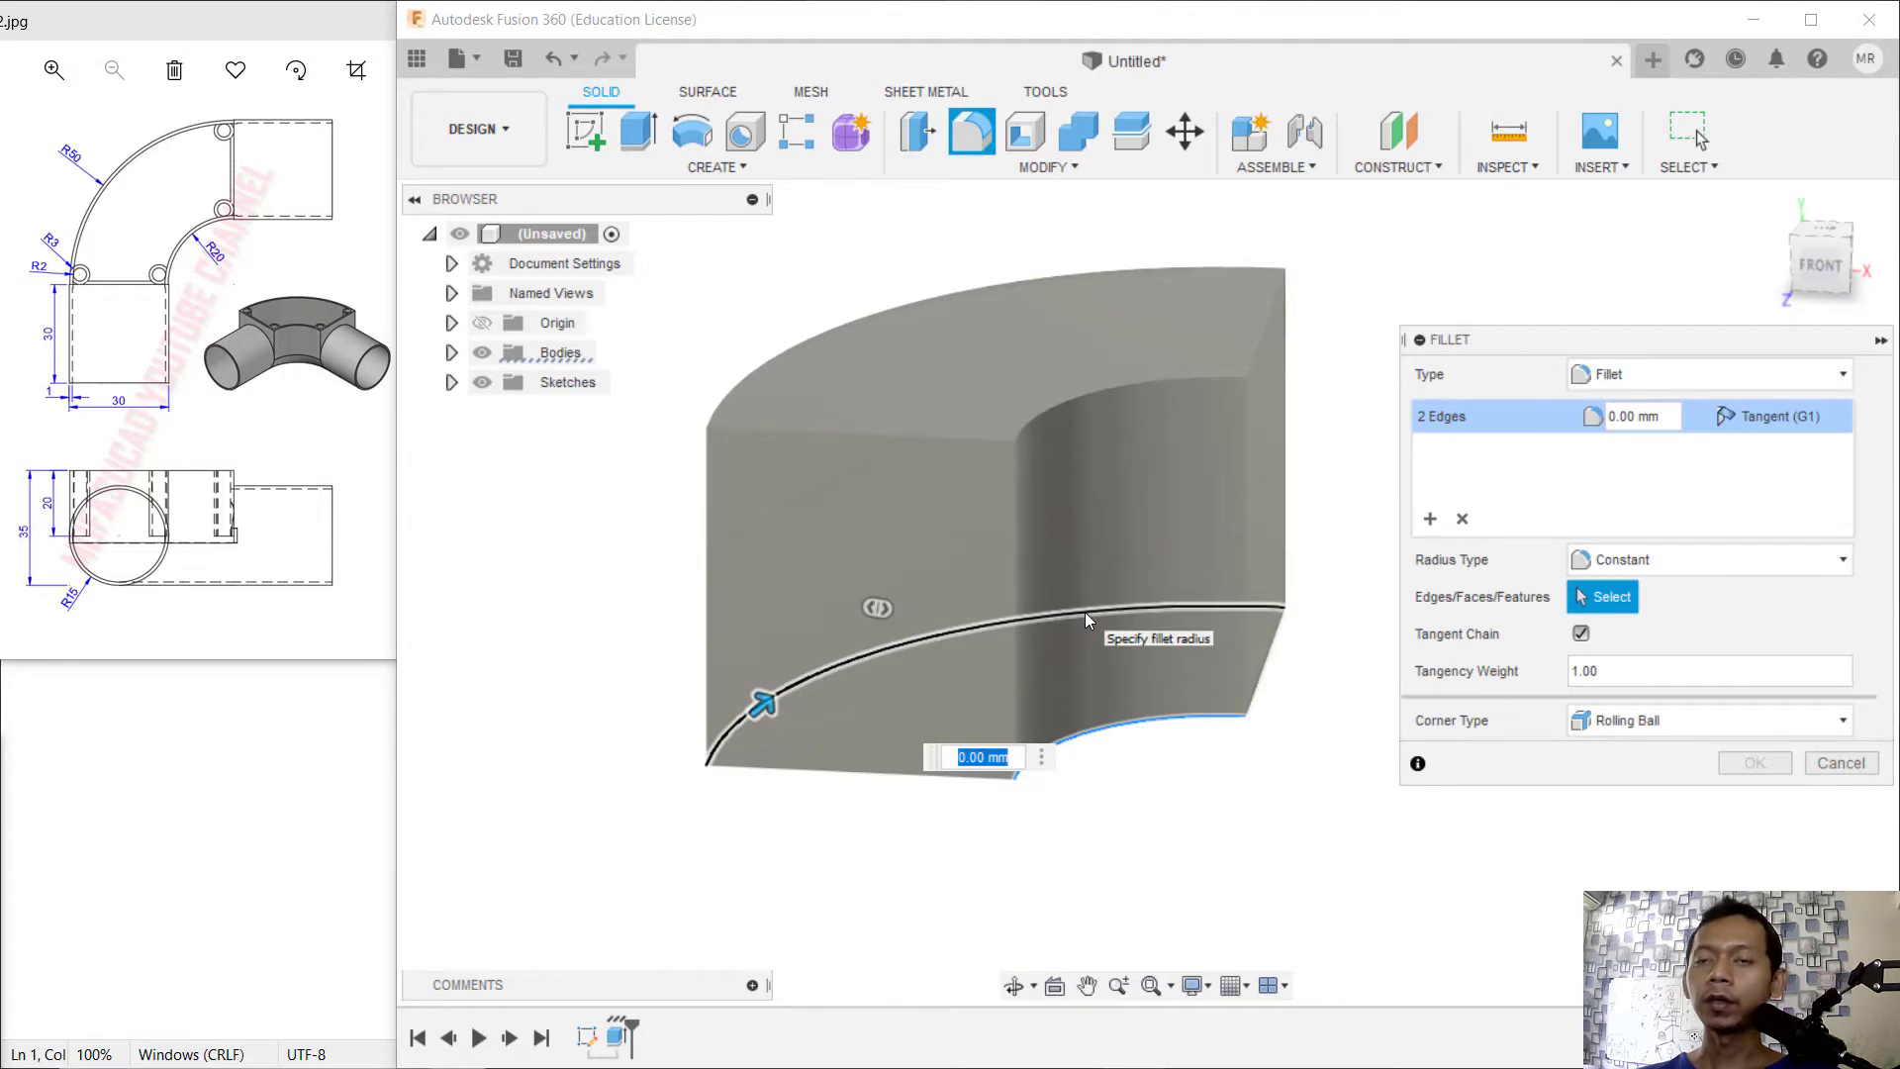
text(15)
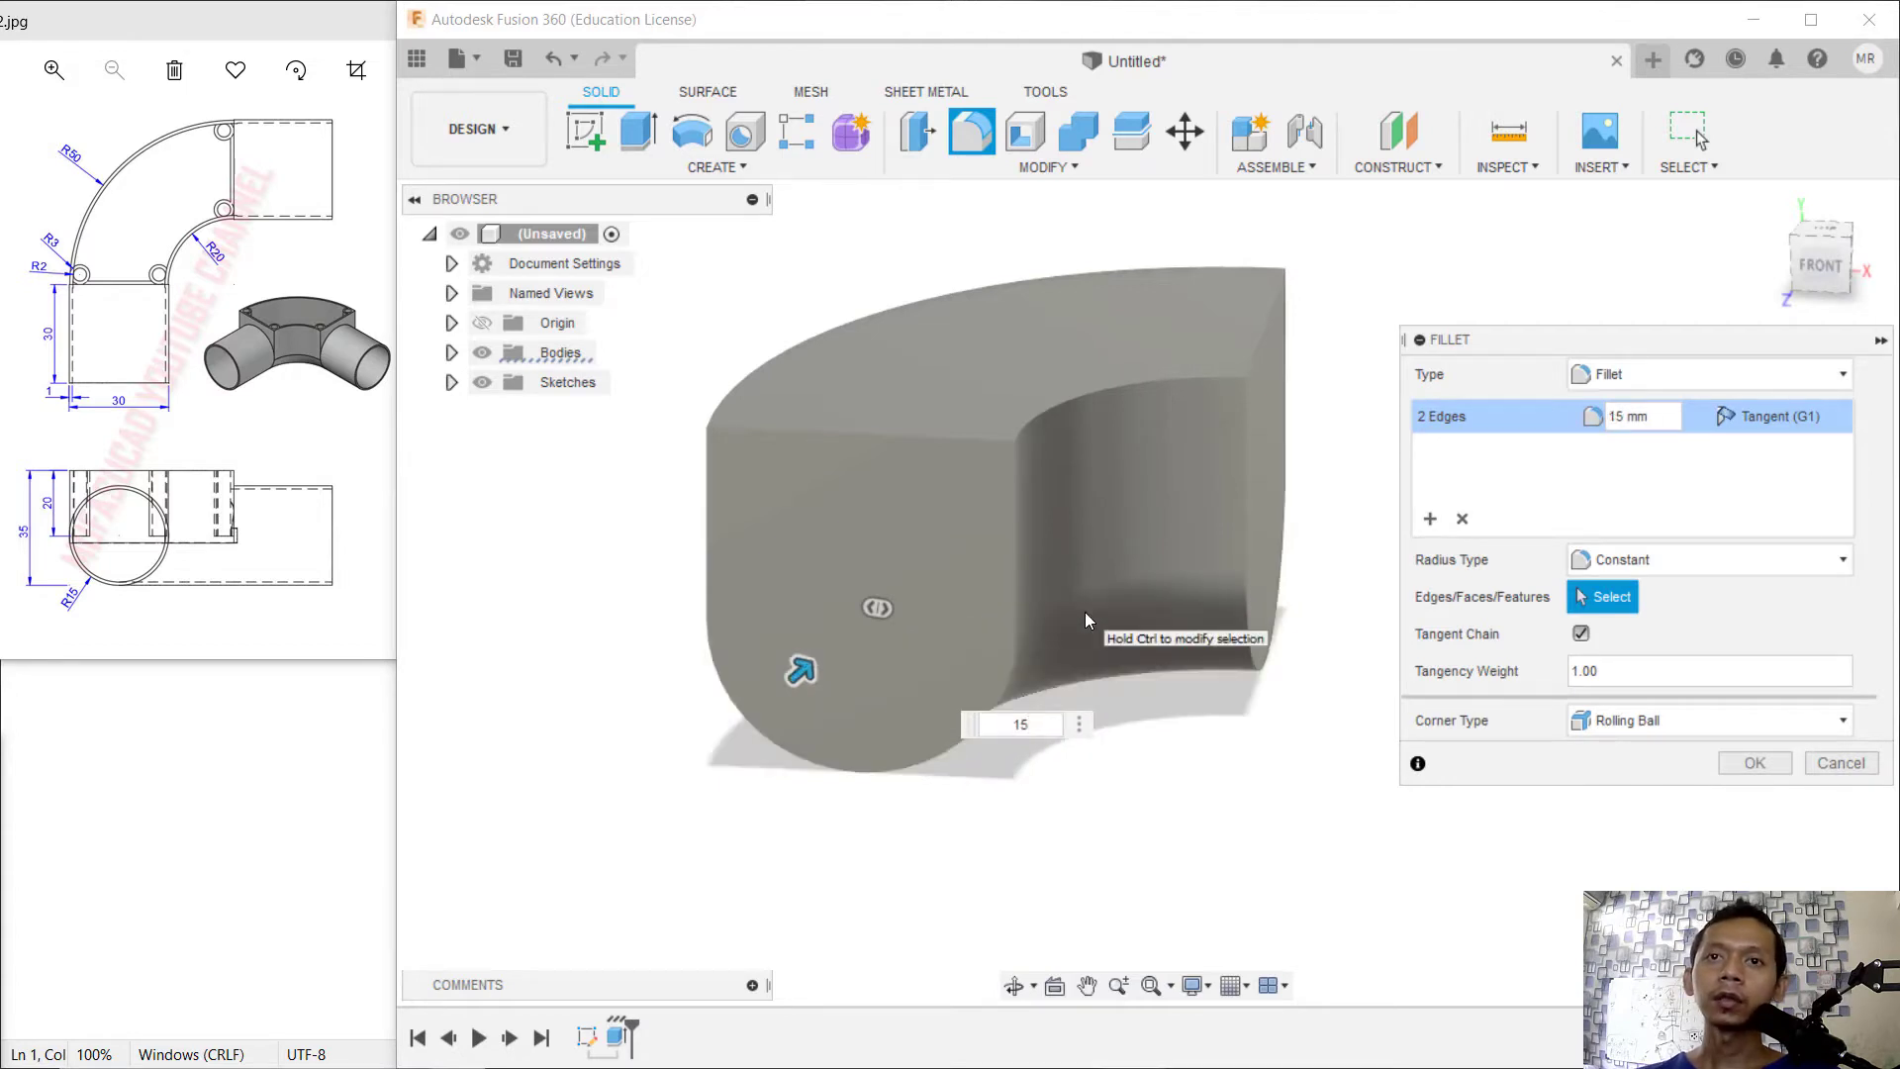
key(Return)
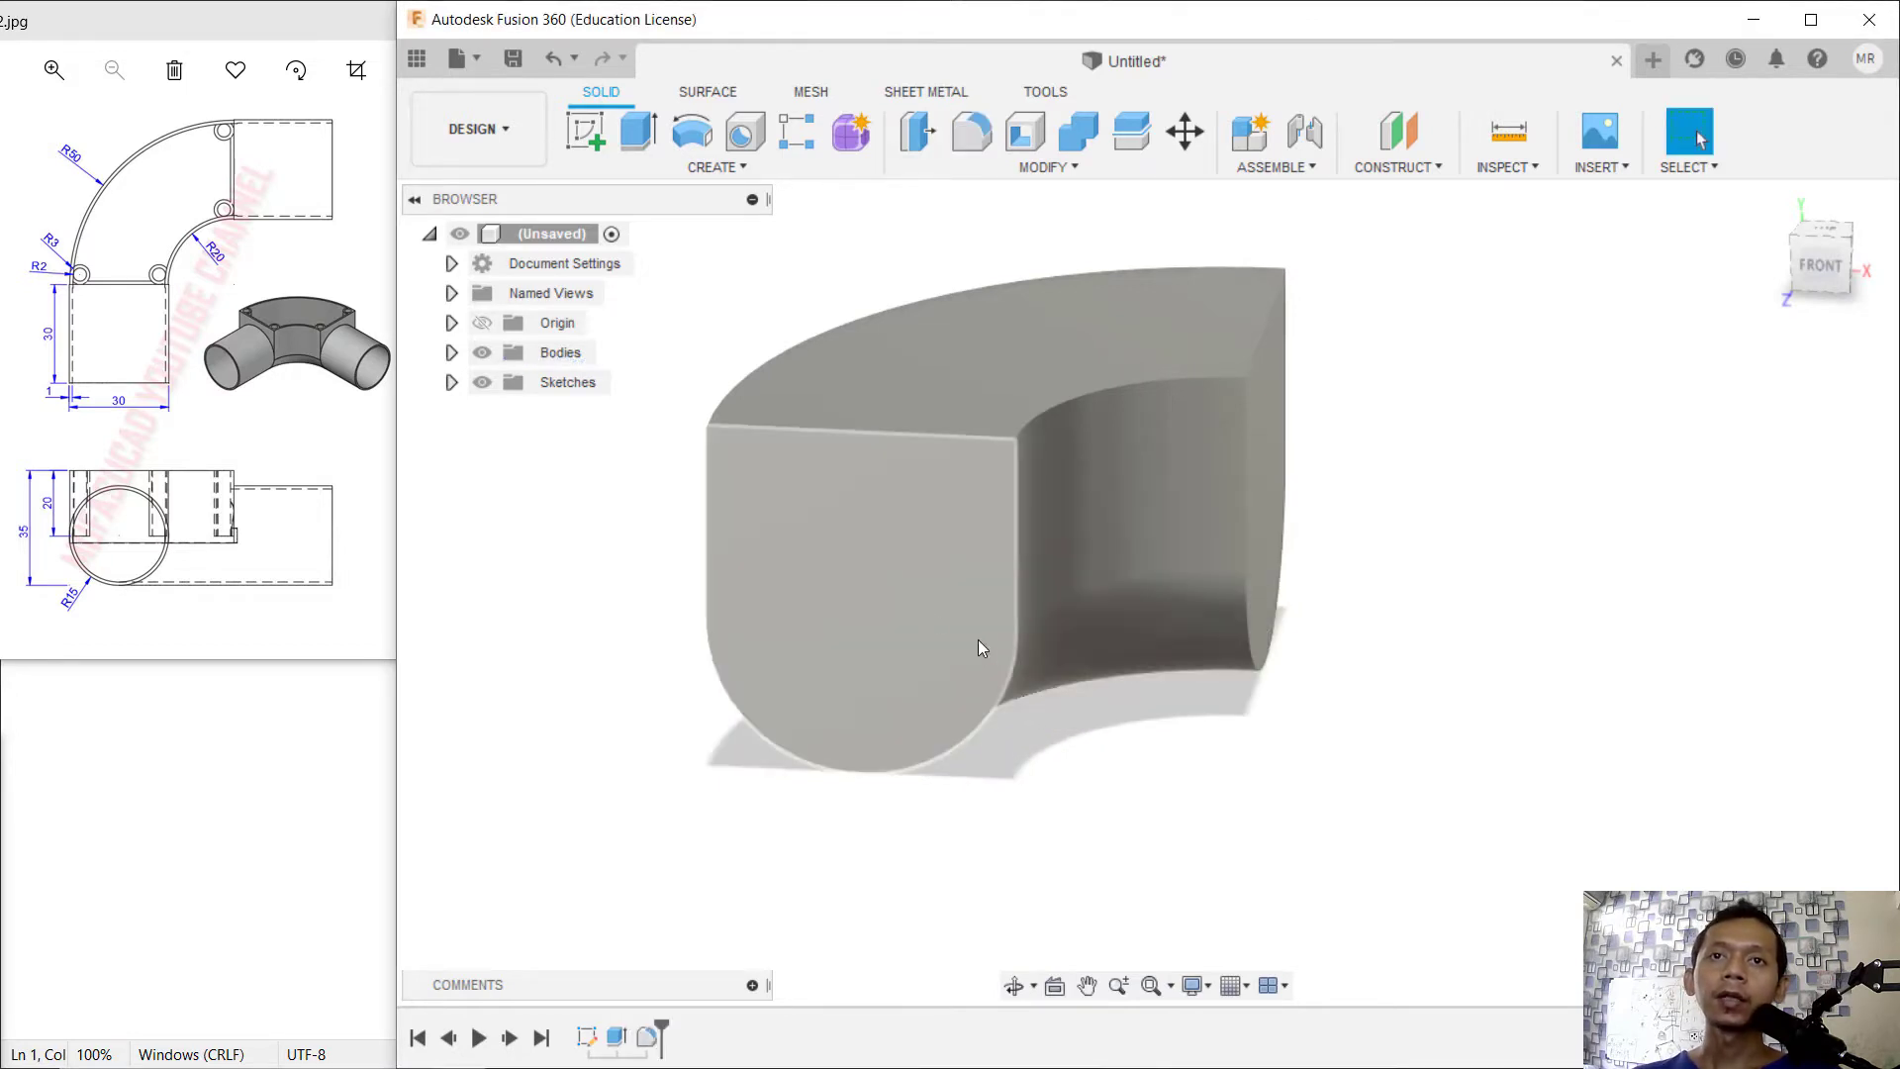
- Sketch a circle on the elbow's front end face, concentric with the rounded bottom and coincident with its arc
click(889, 599)
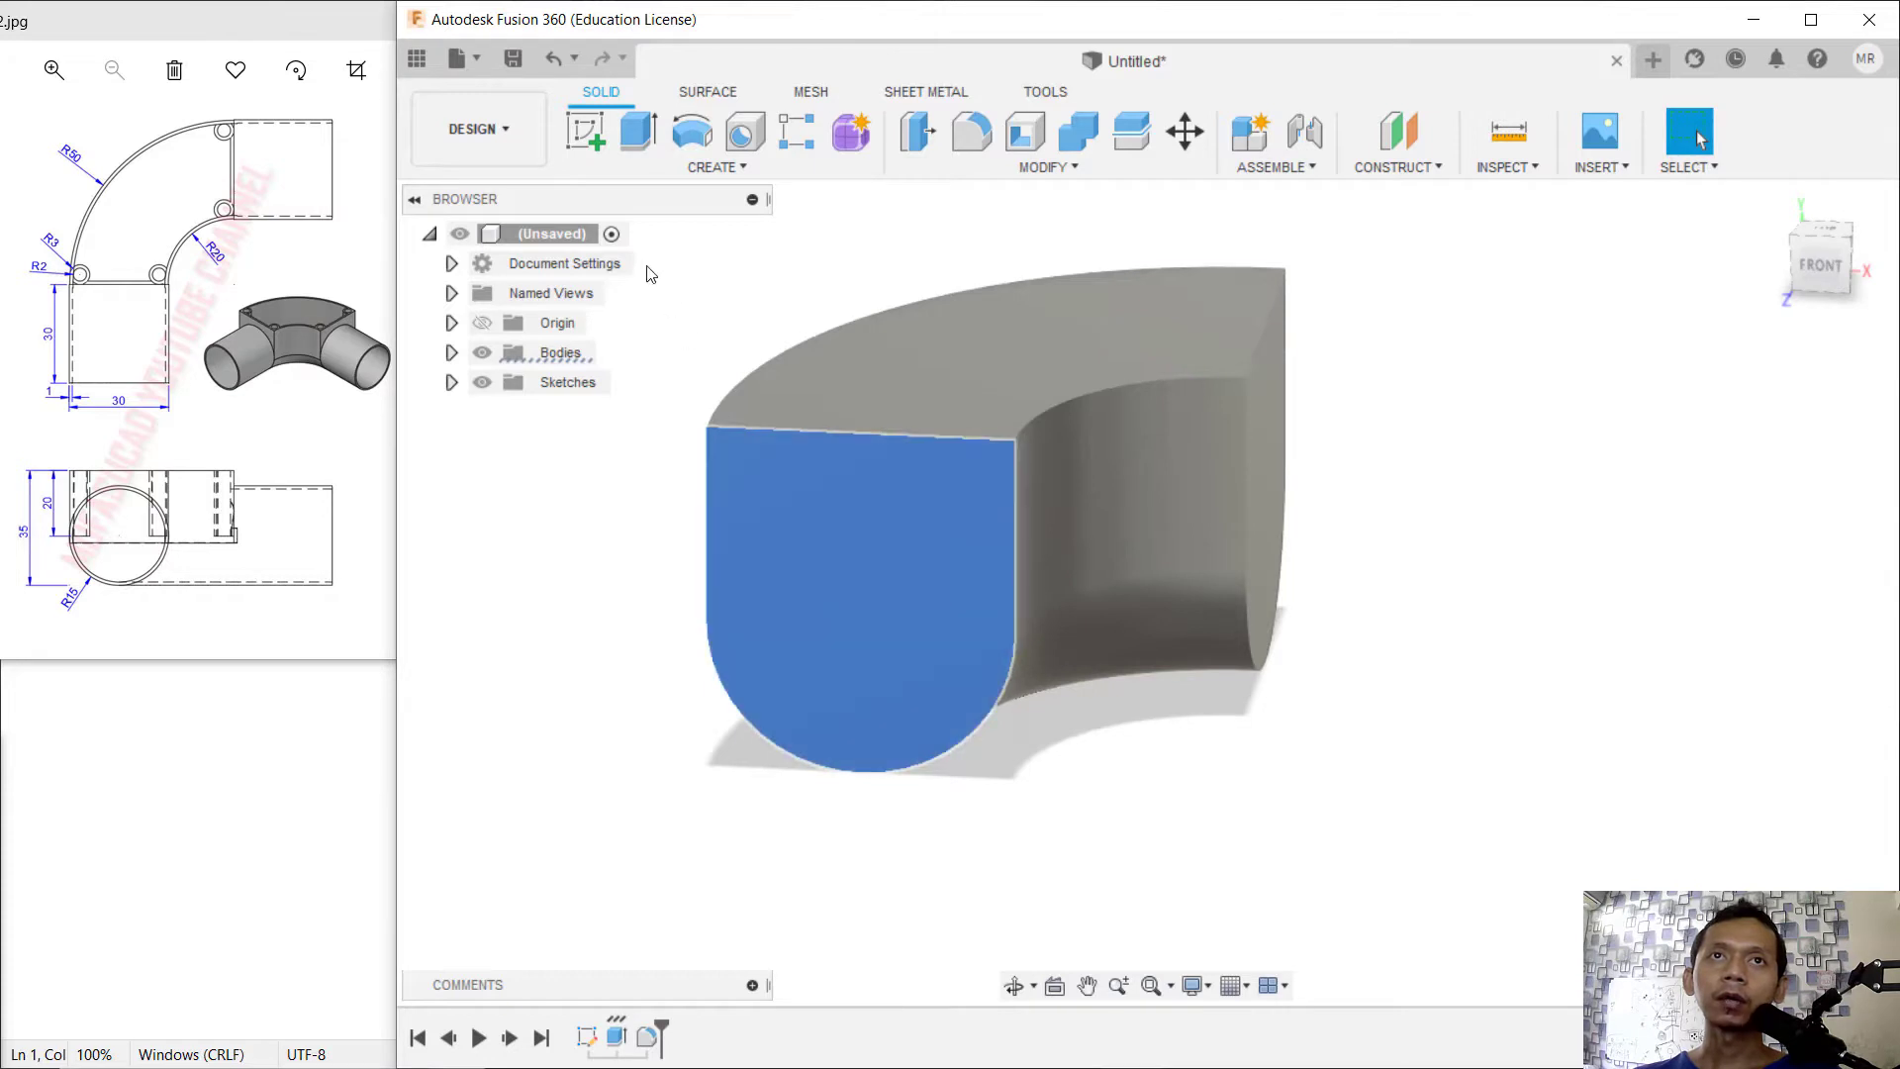
click(590, 140)
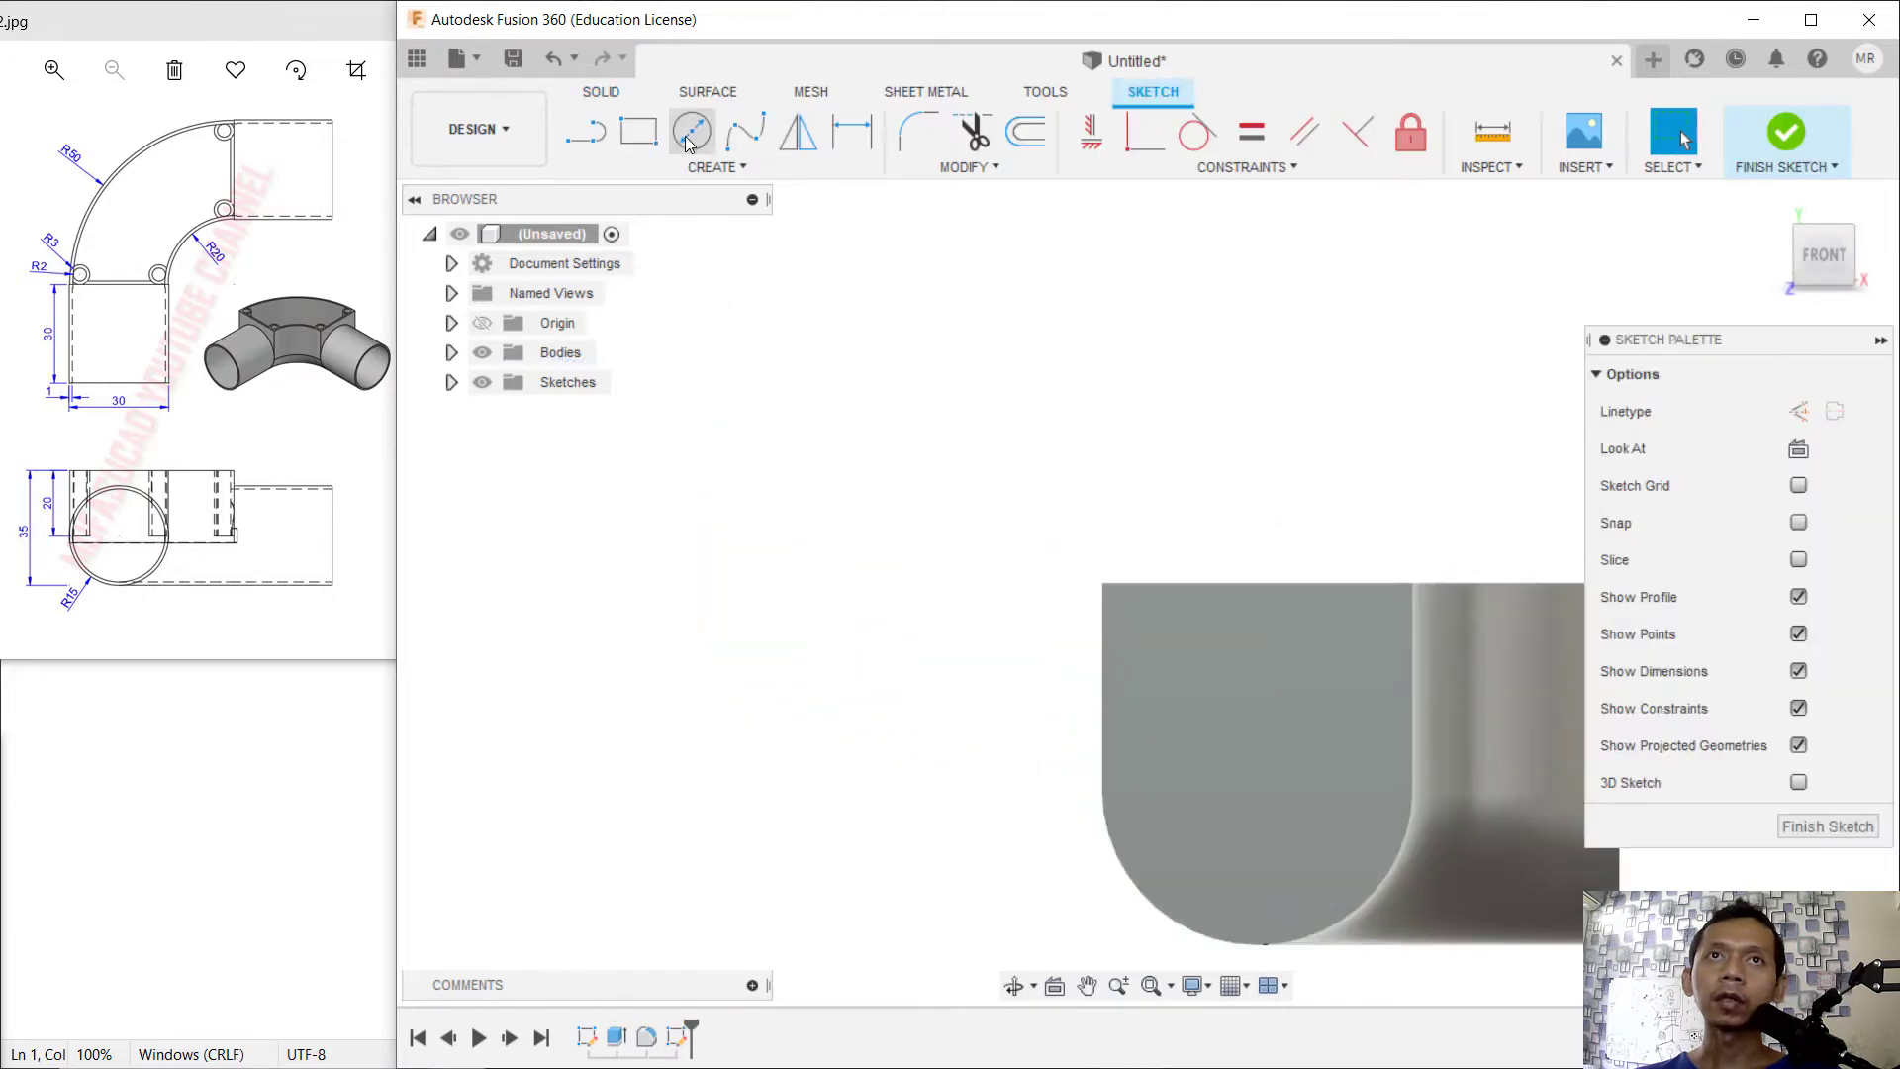
click(690, 143)
middle_drag(1264, 518, 1095, 366)
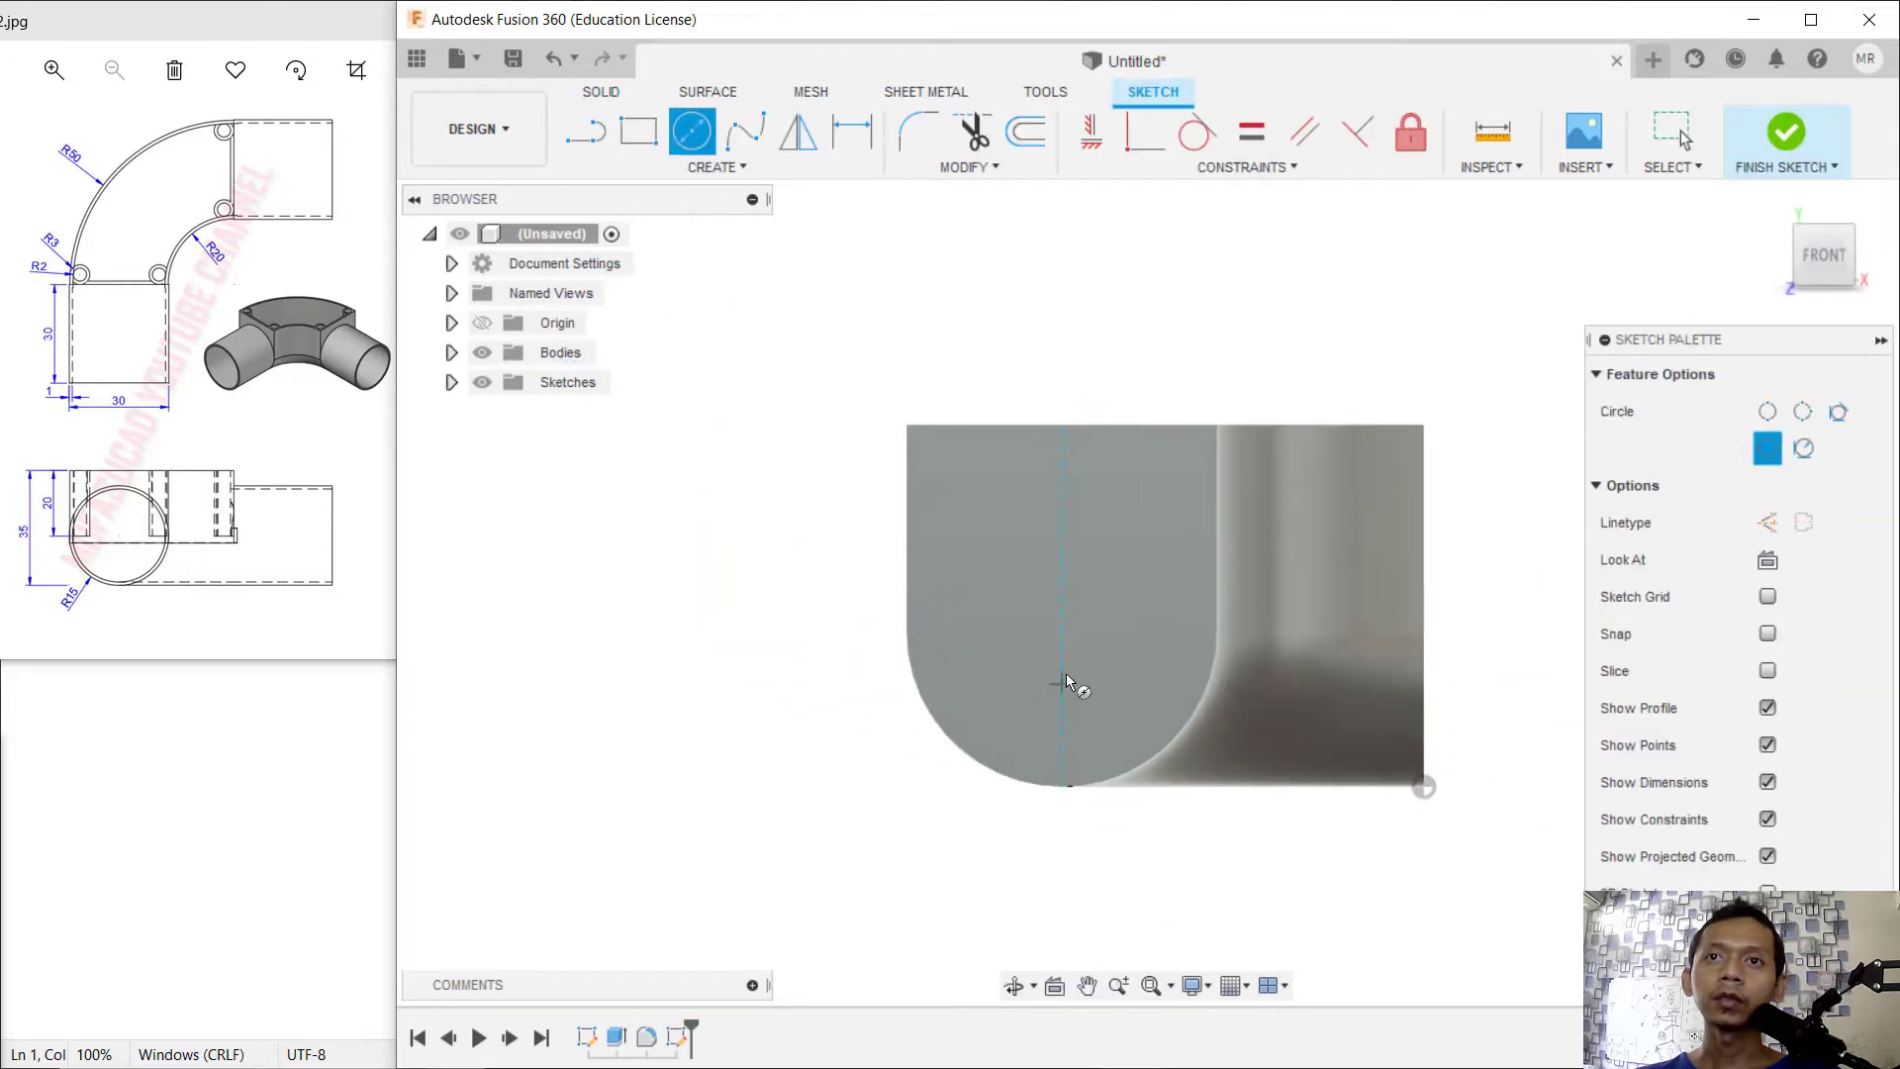
click(1061, 631)
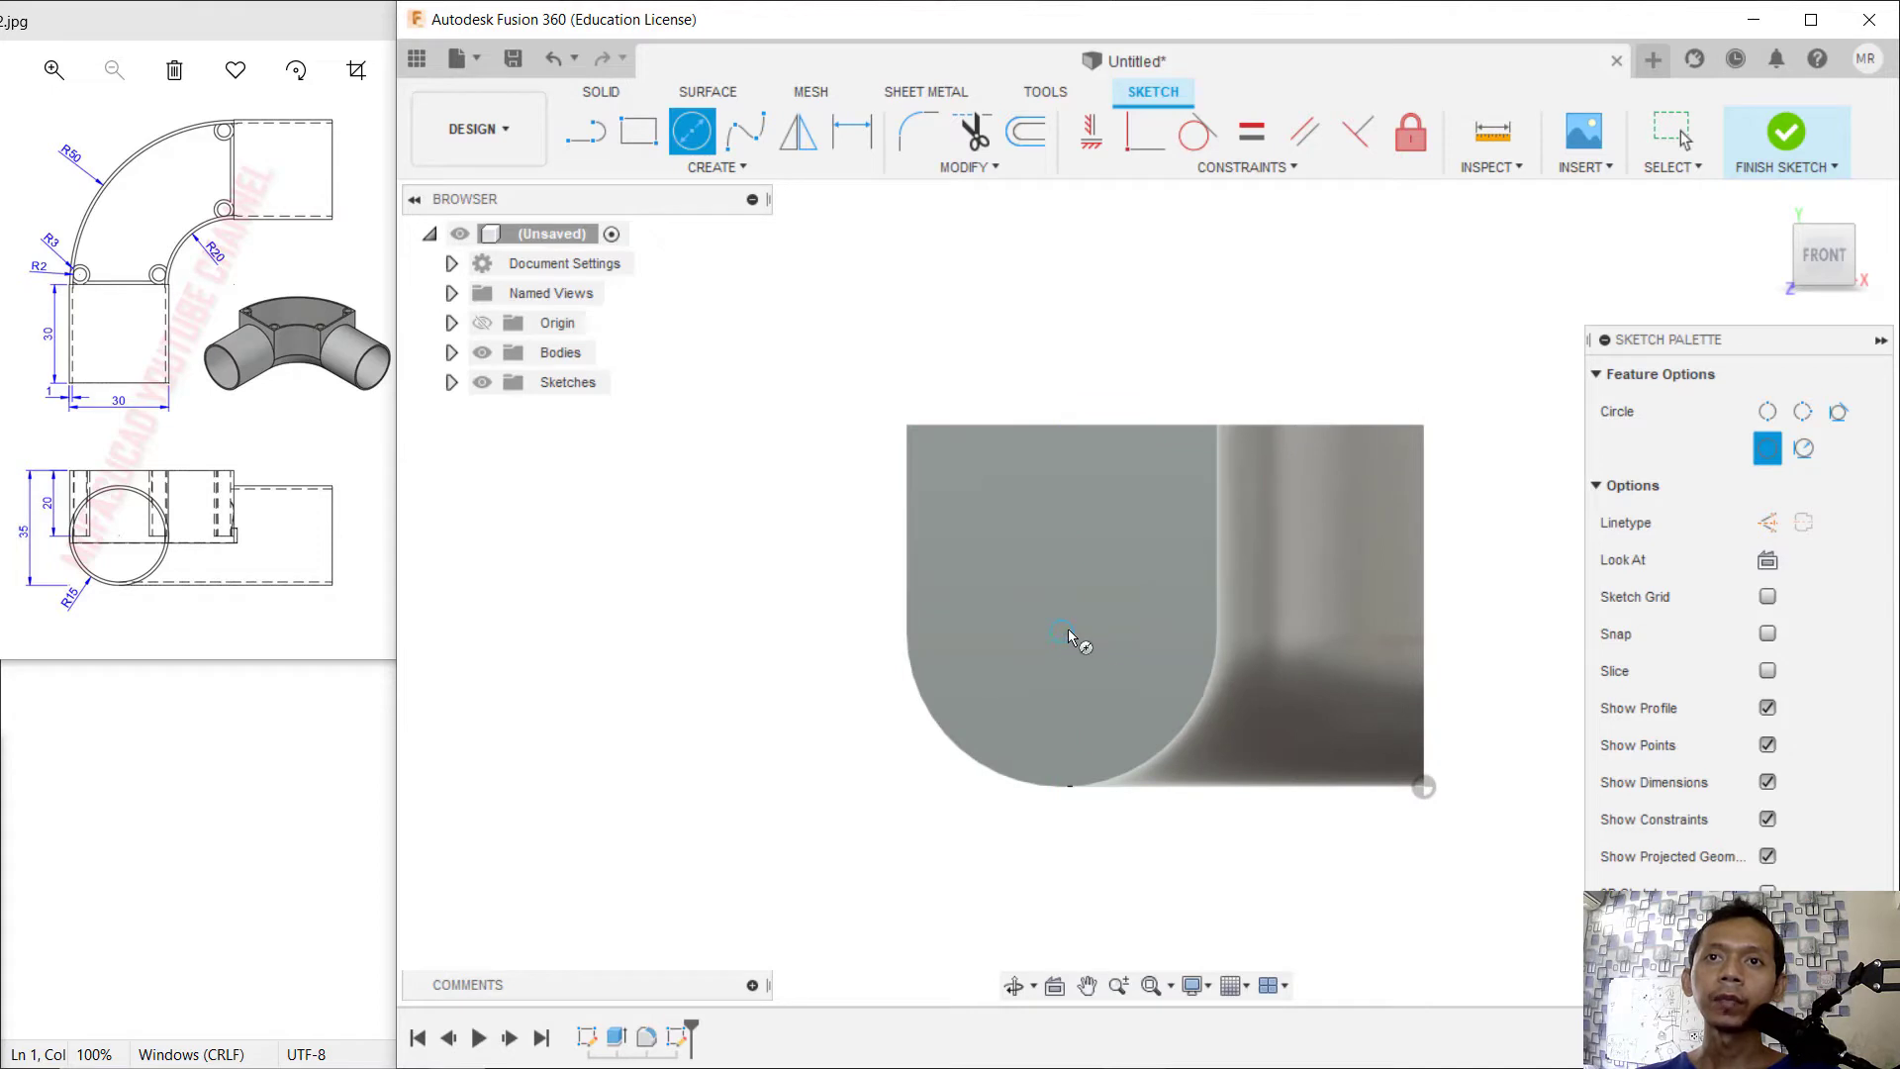
click(1188, 717)
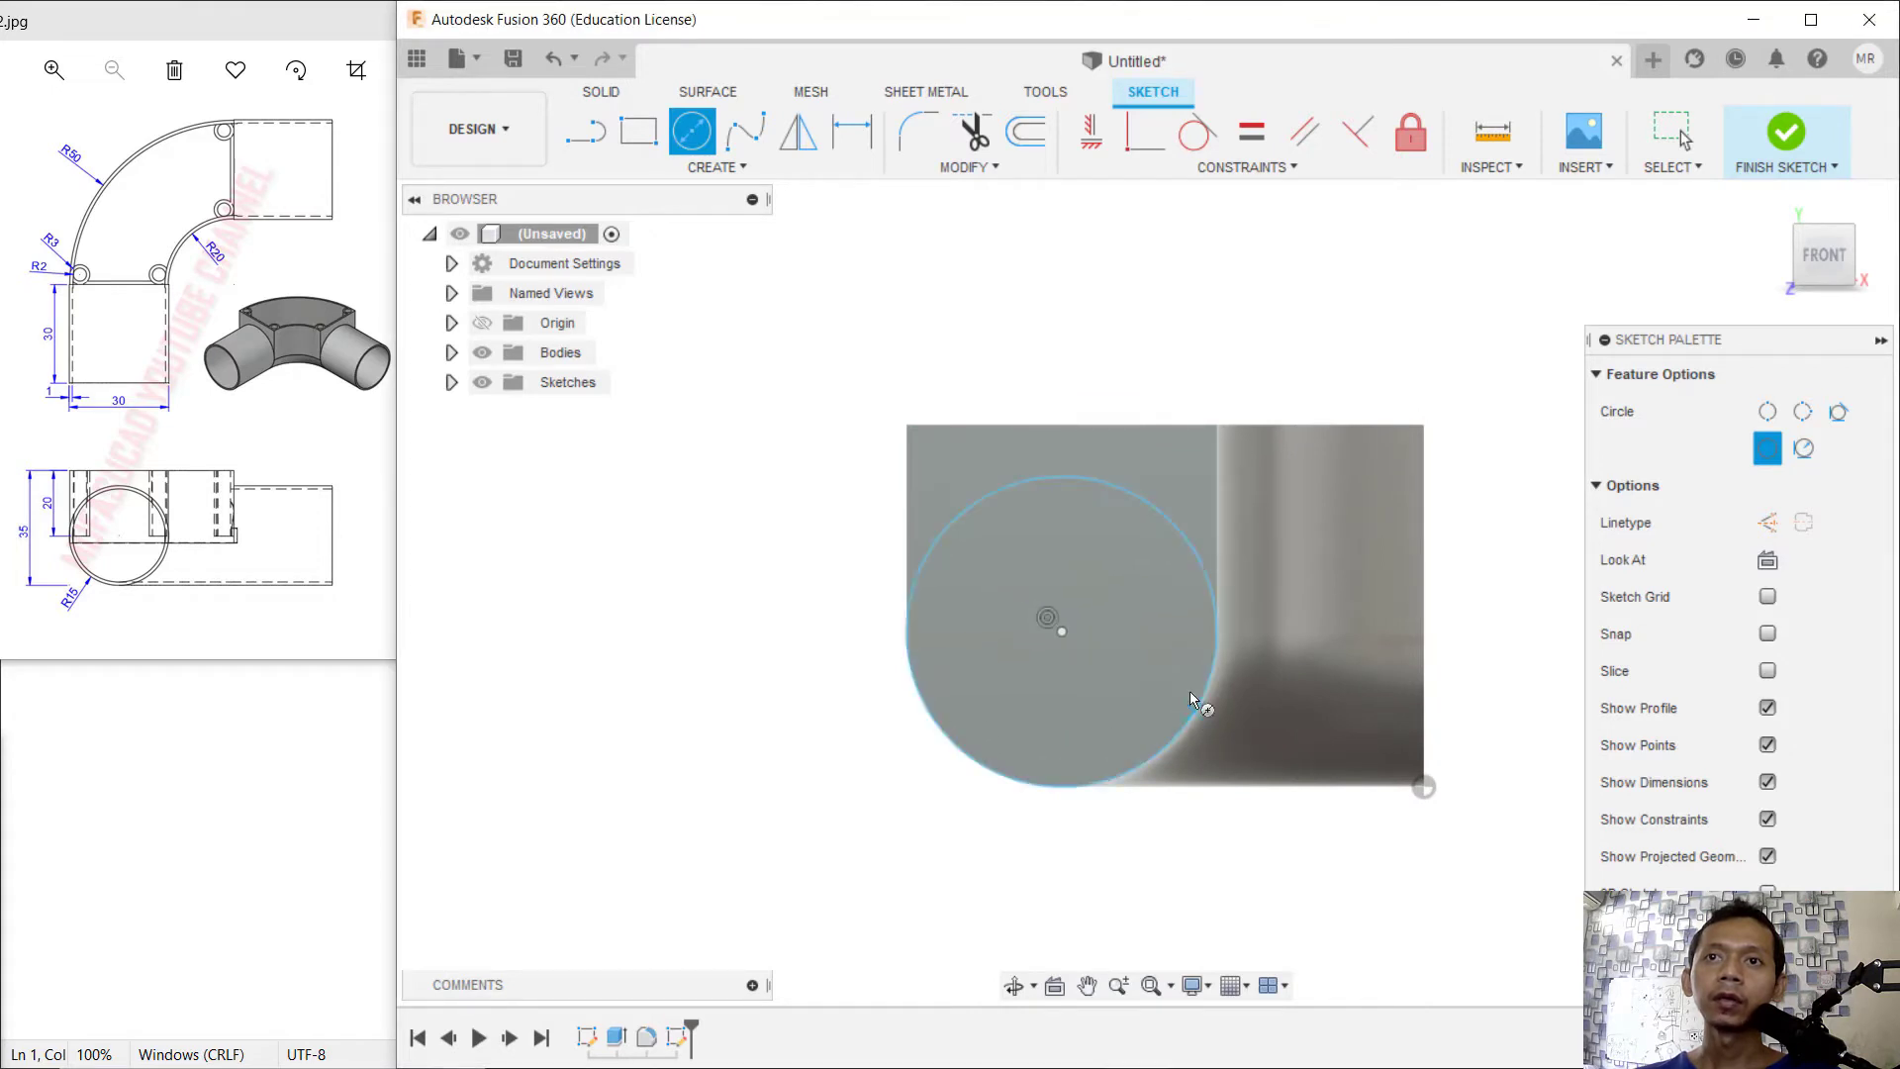
click(1788, 139)
- Extrude the circular profile on the front end face outward 30 mm
click(638, 132)
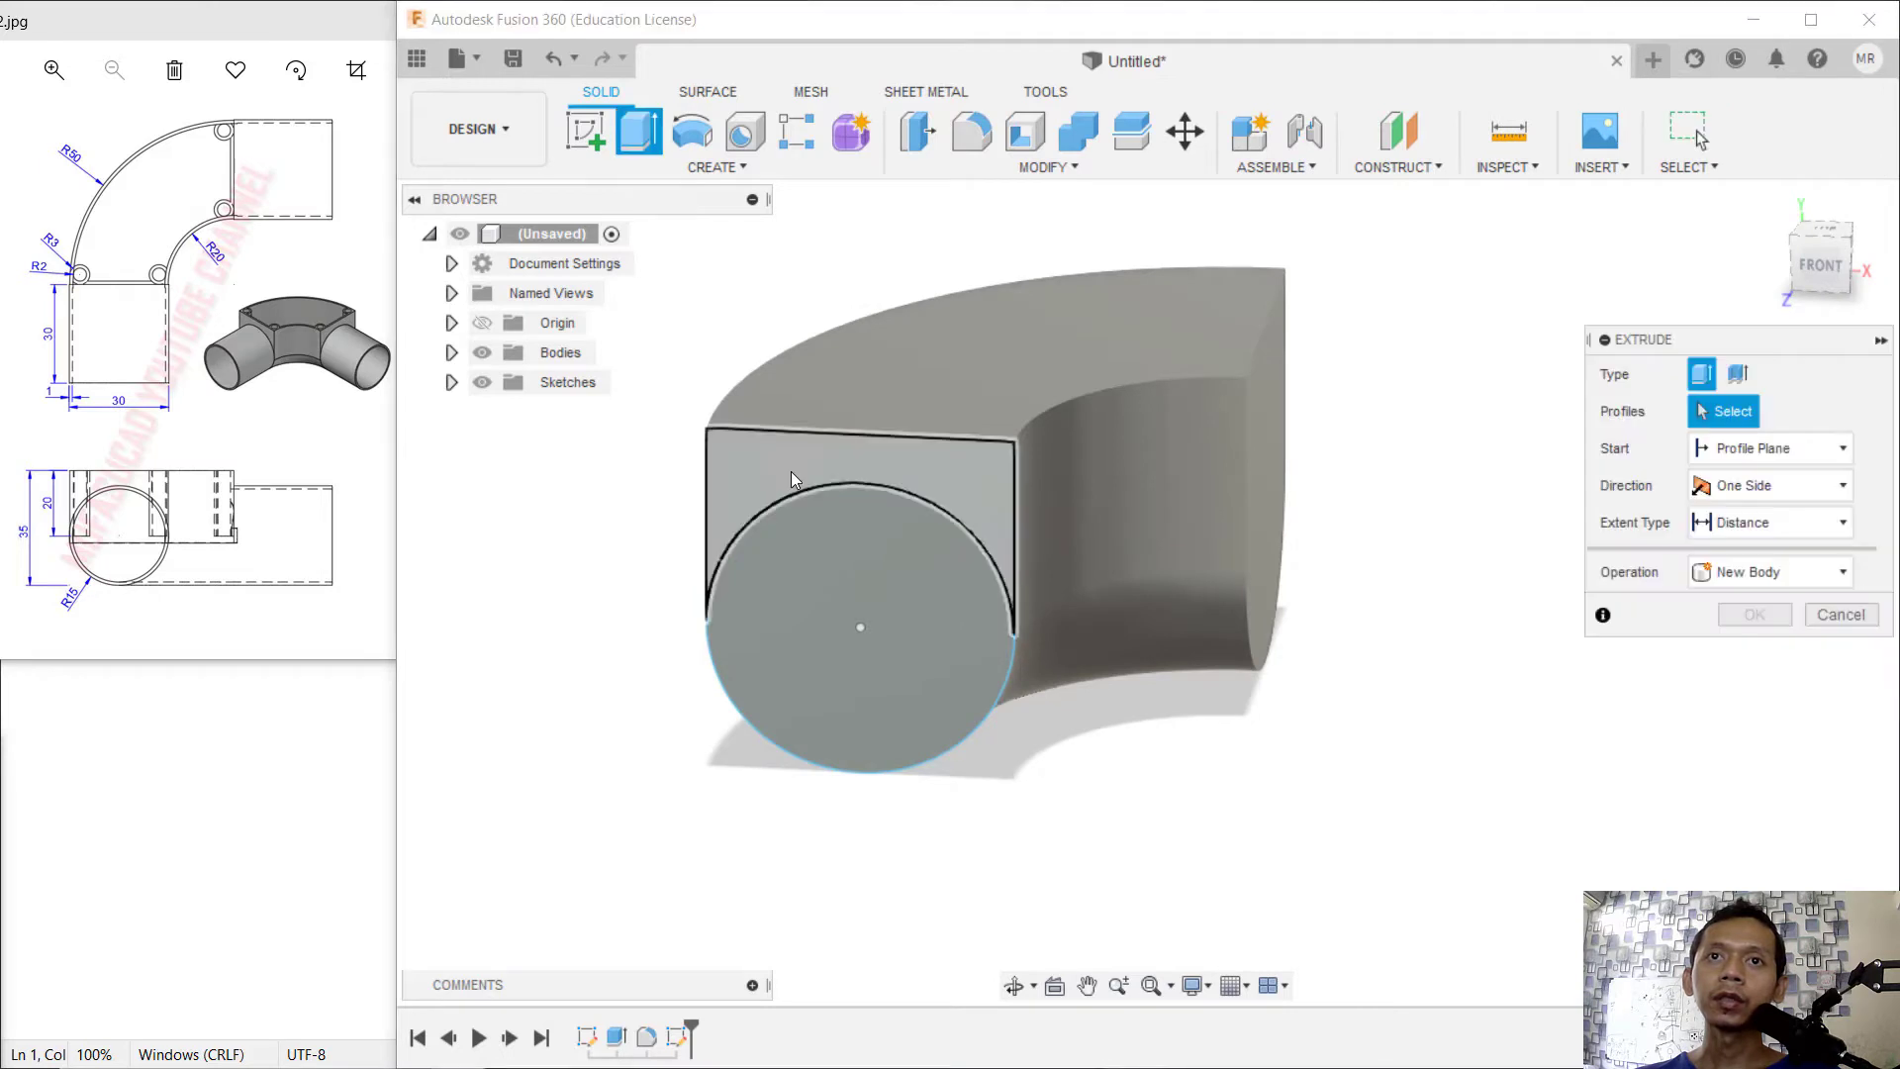
click(821, 521)
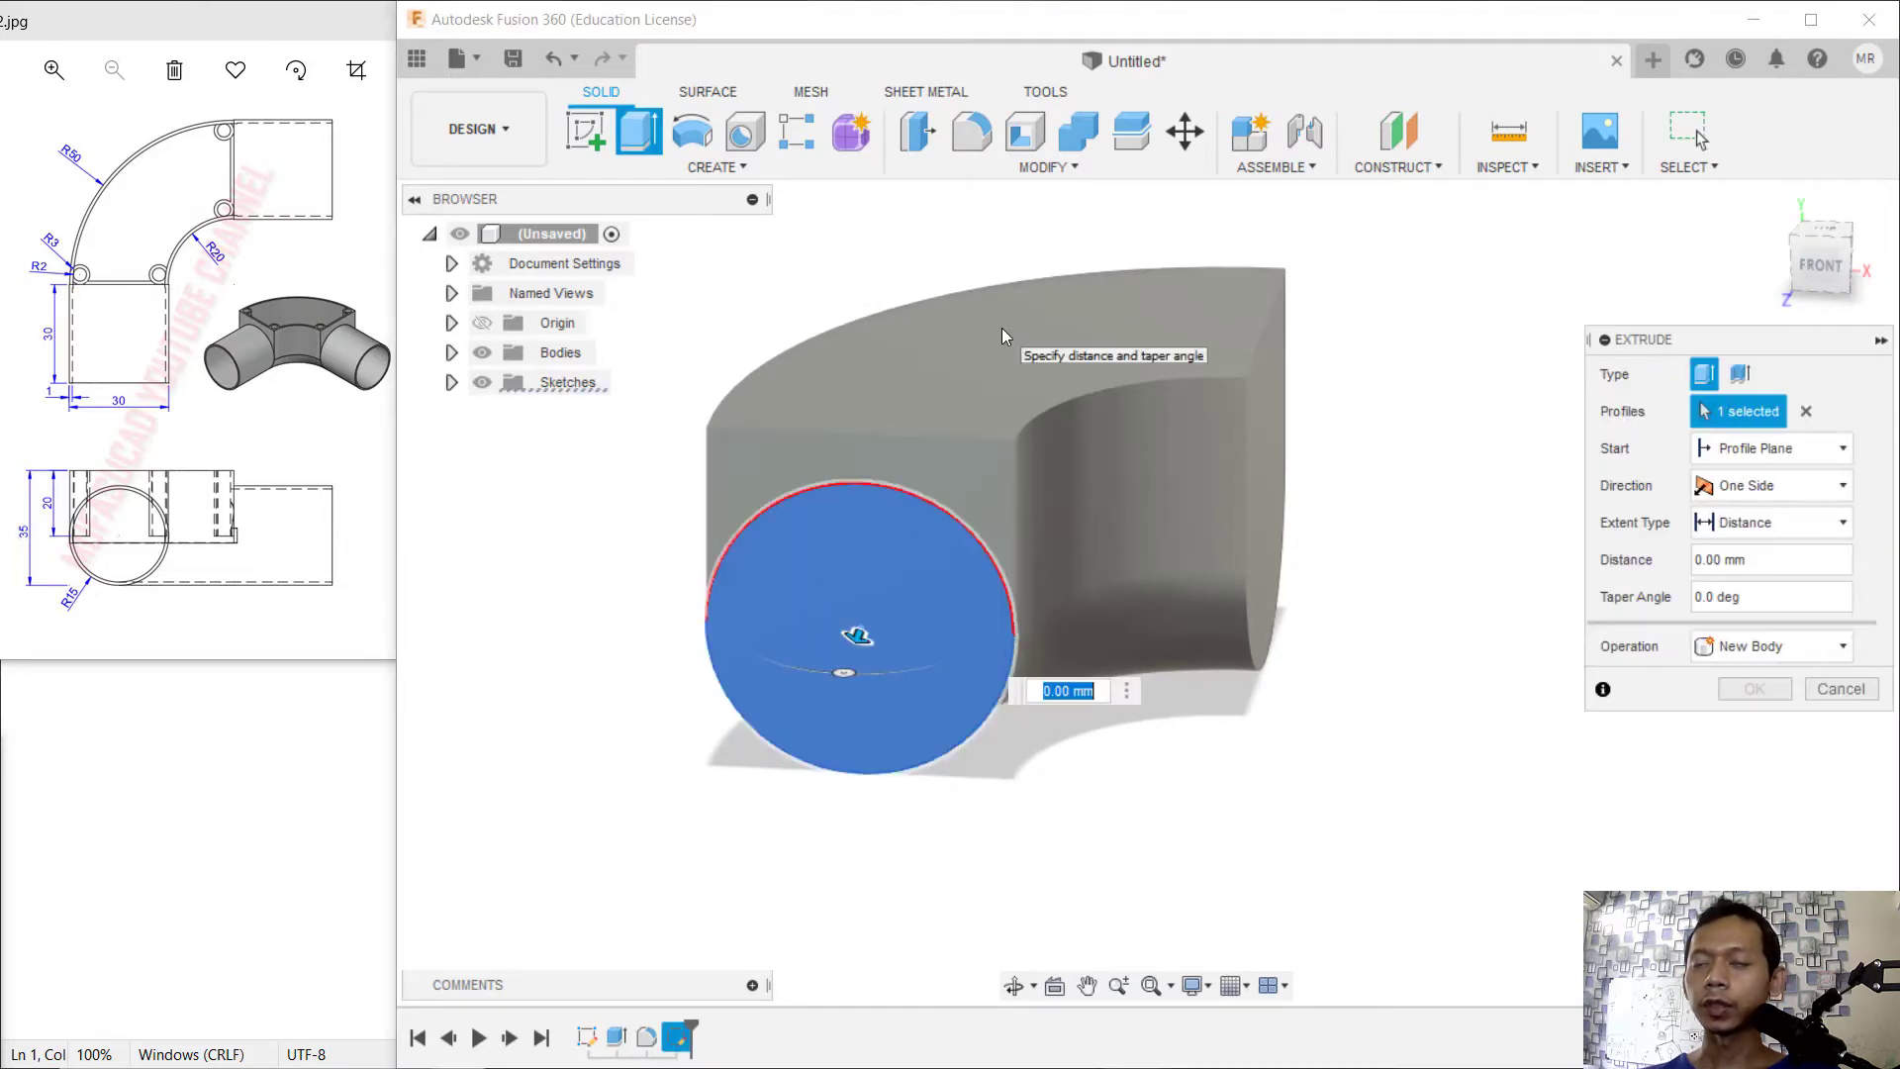
text(30)
key(Return)
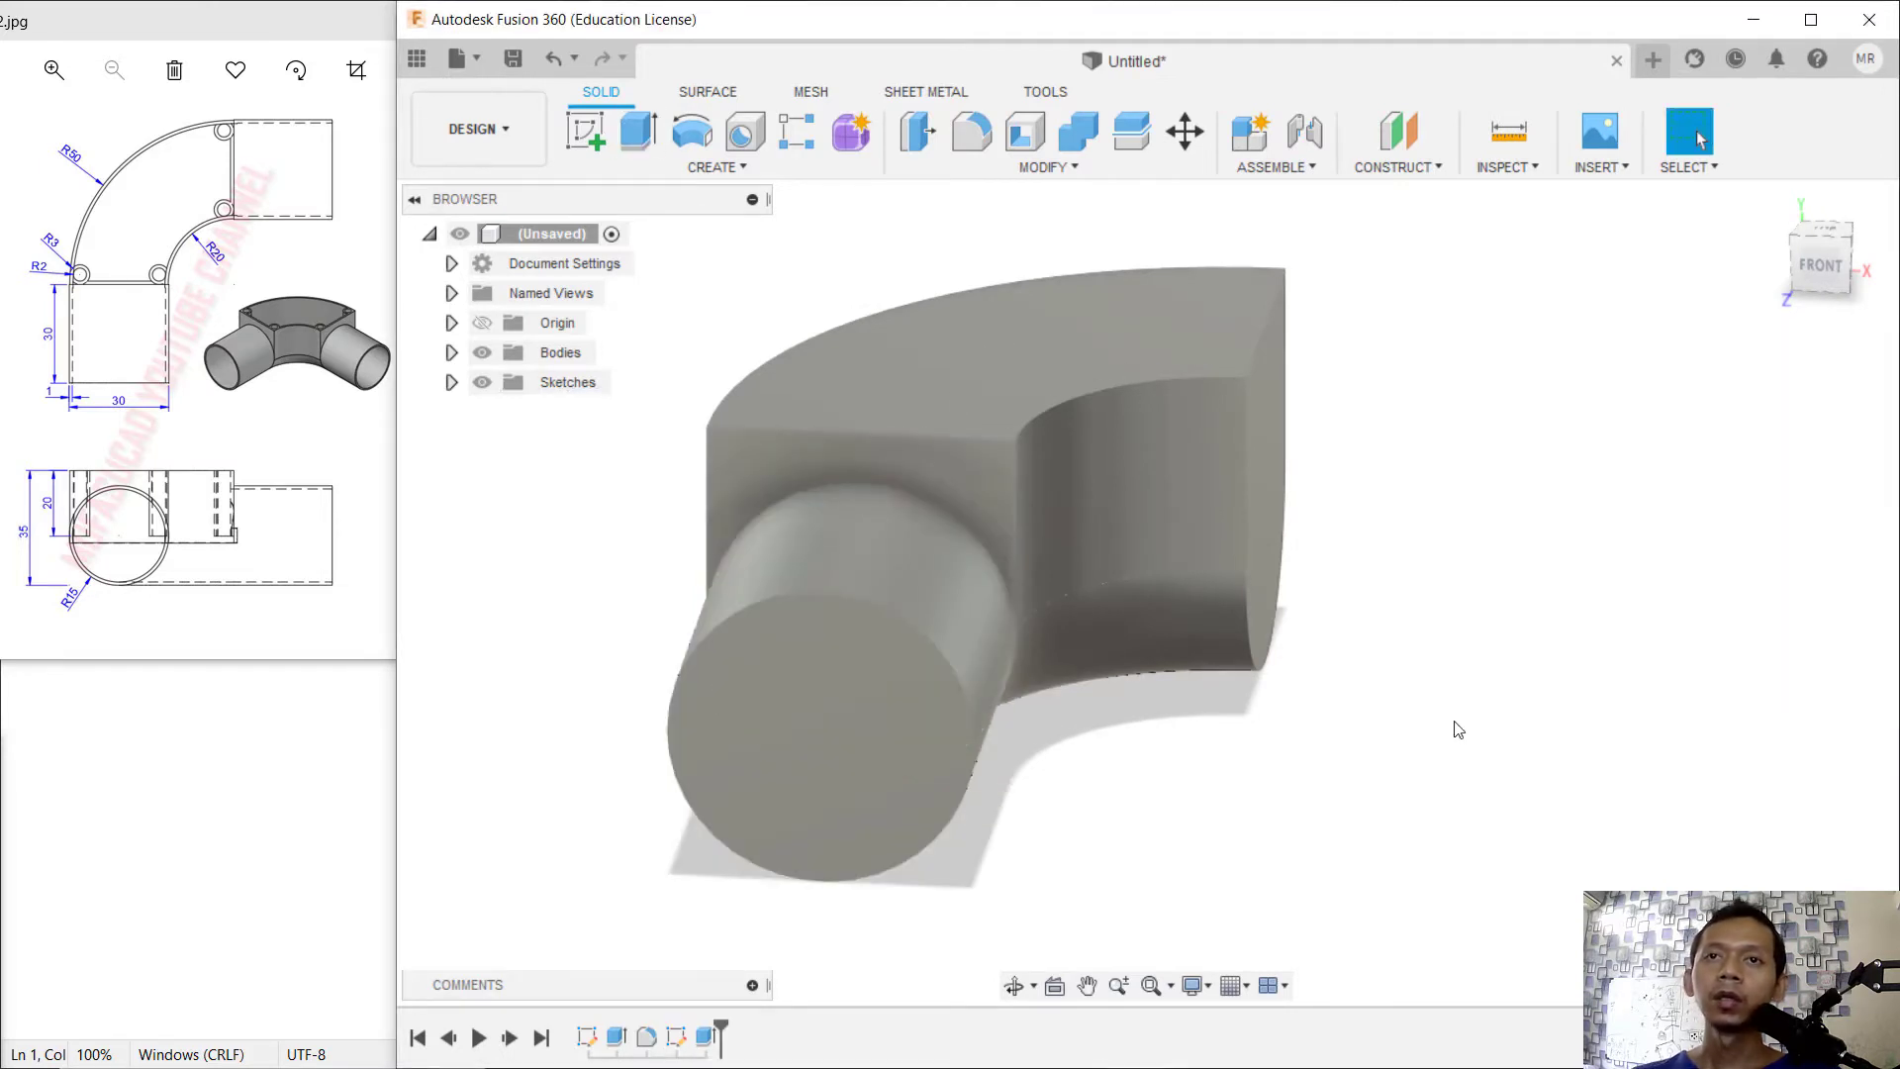
- Sketch a circle on the elbow's right end face, concentric with the rounded bottom and coincident with its arc
shift+middle_drag(1366, 729, 1250, 722)
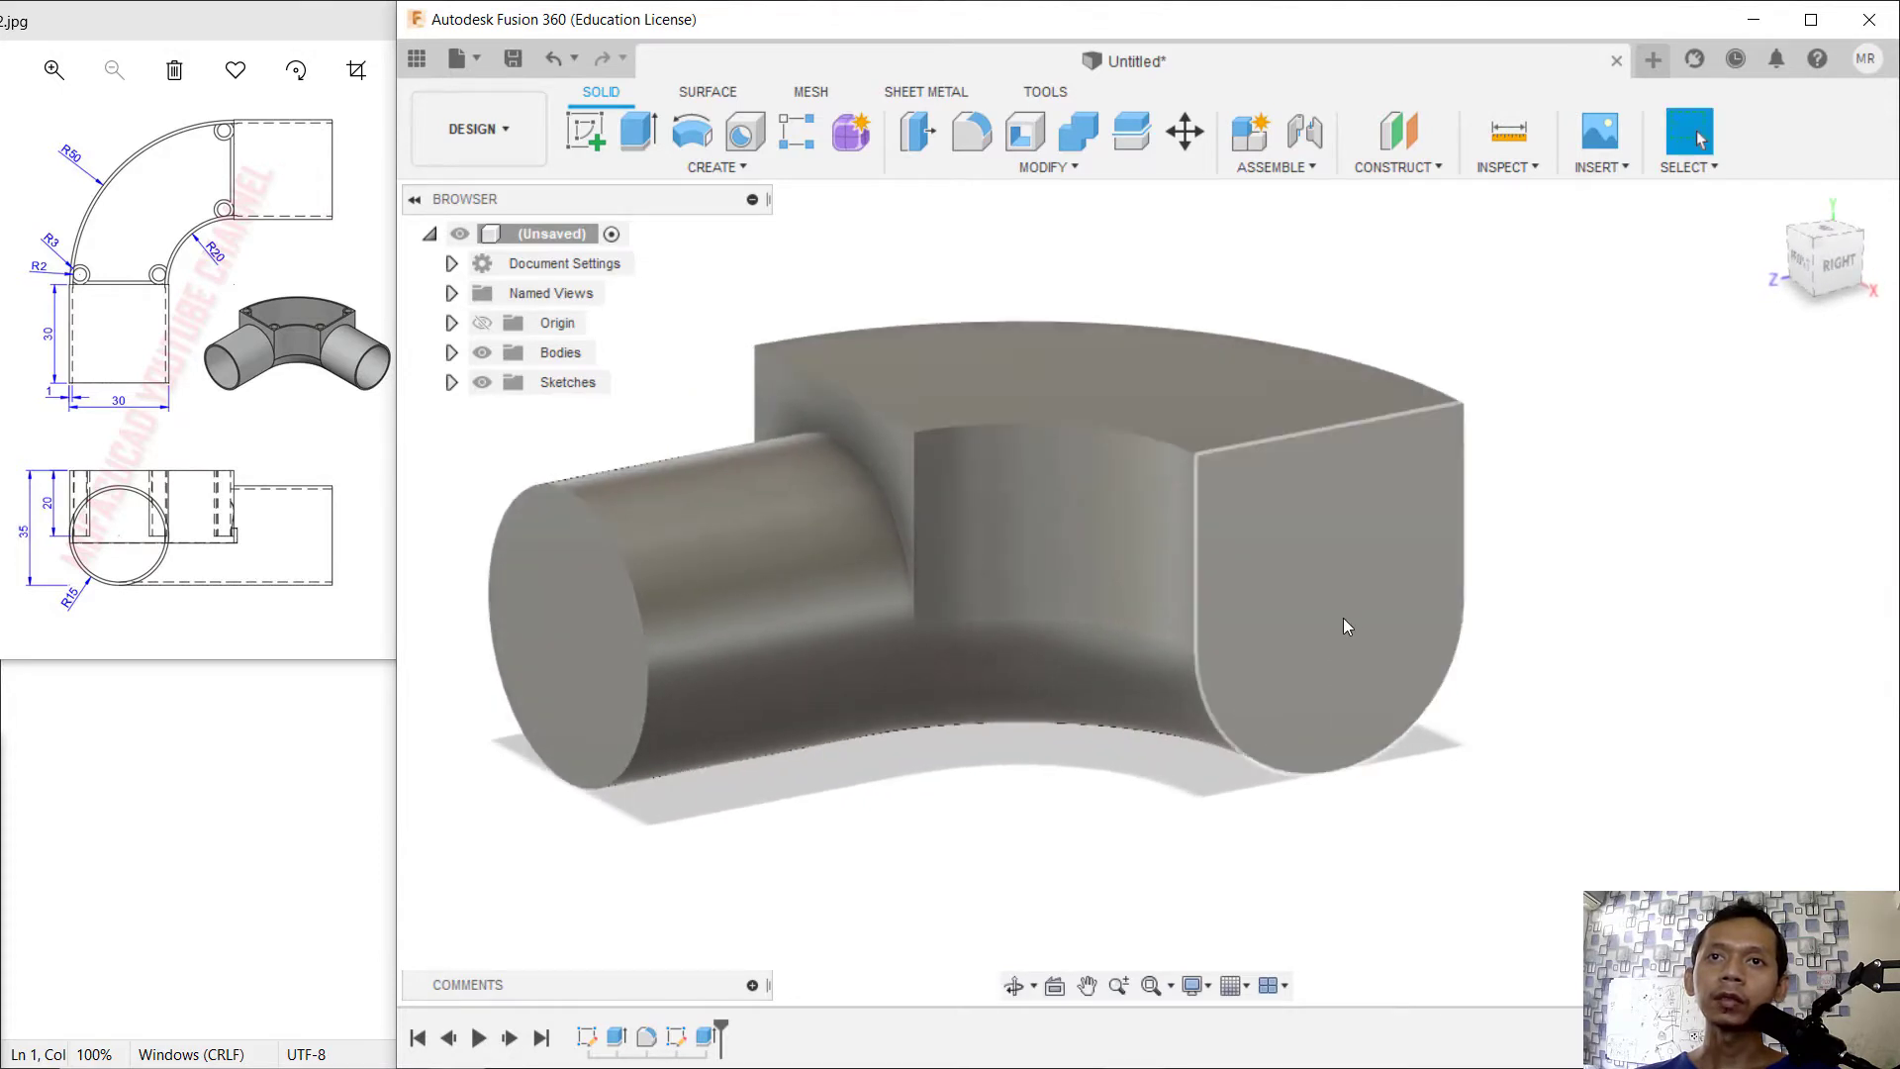
click(1362, 560)
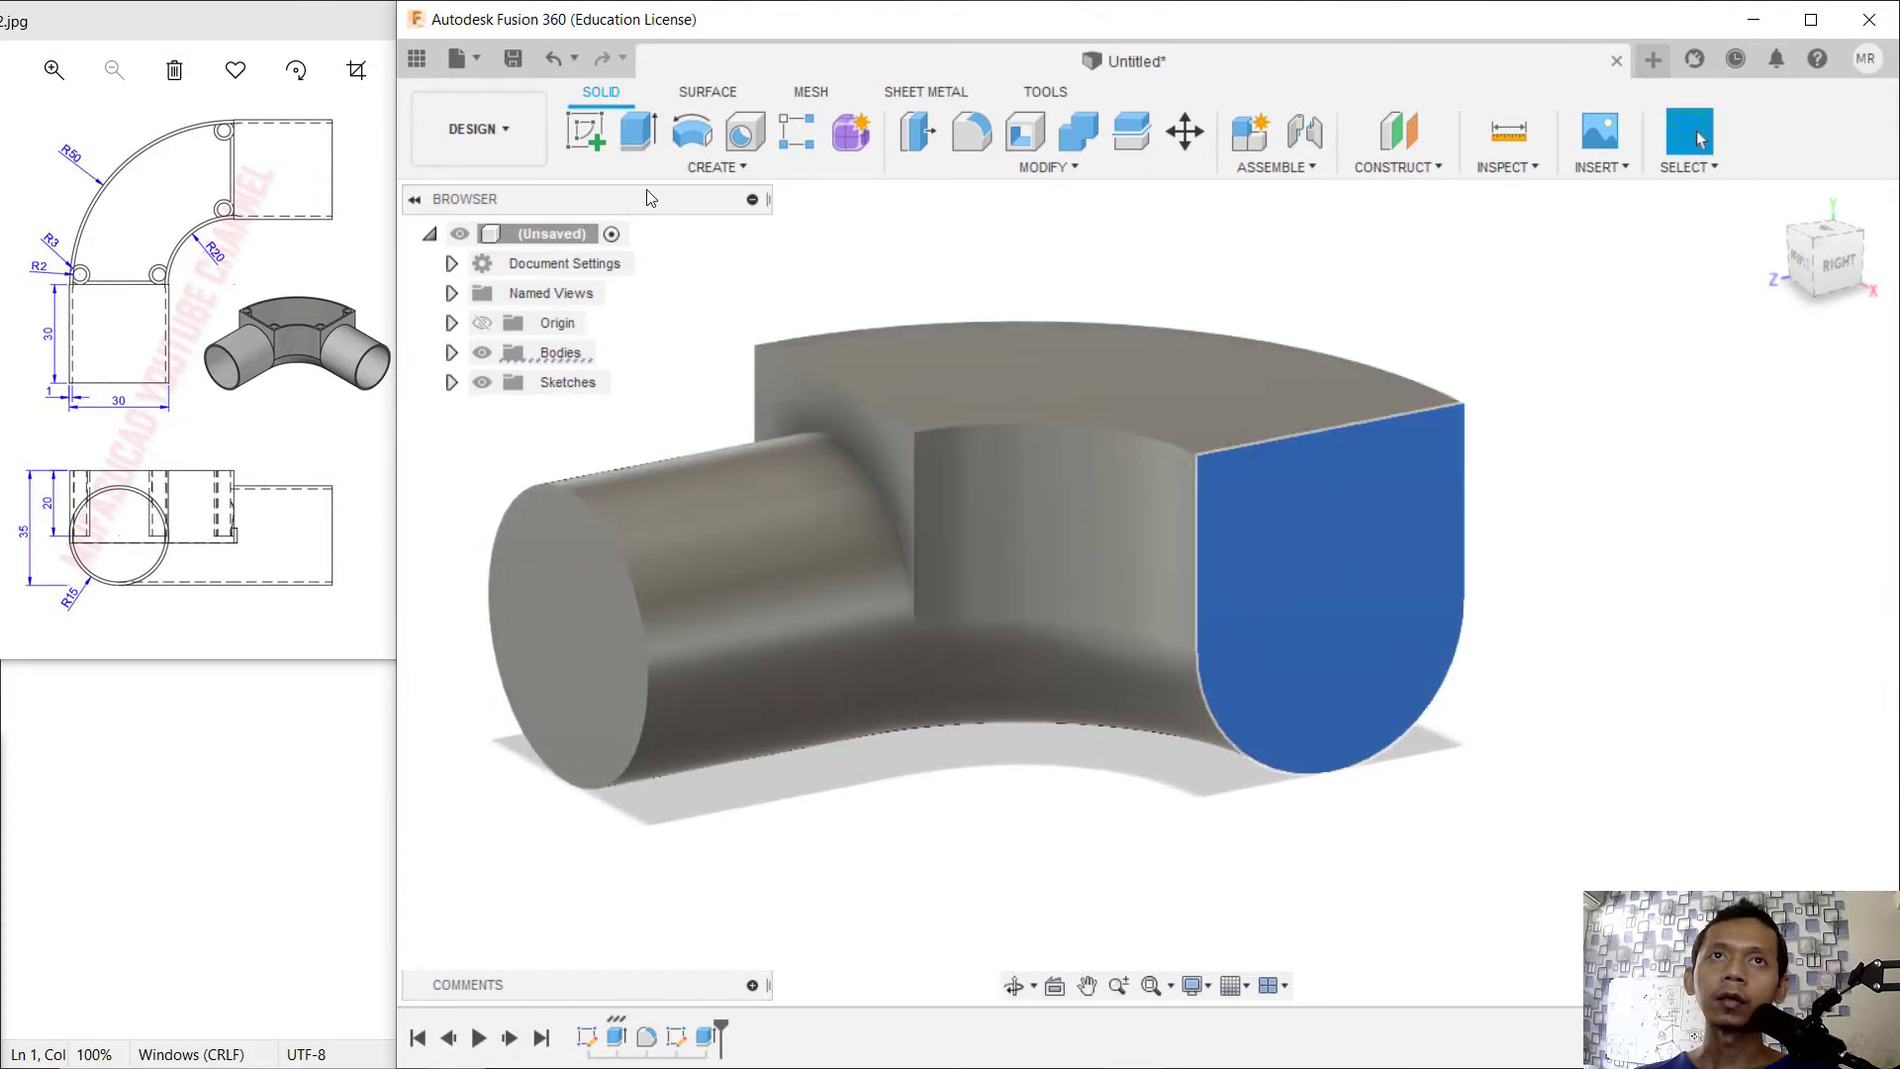
click(589, 139)
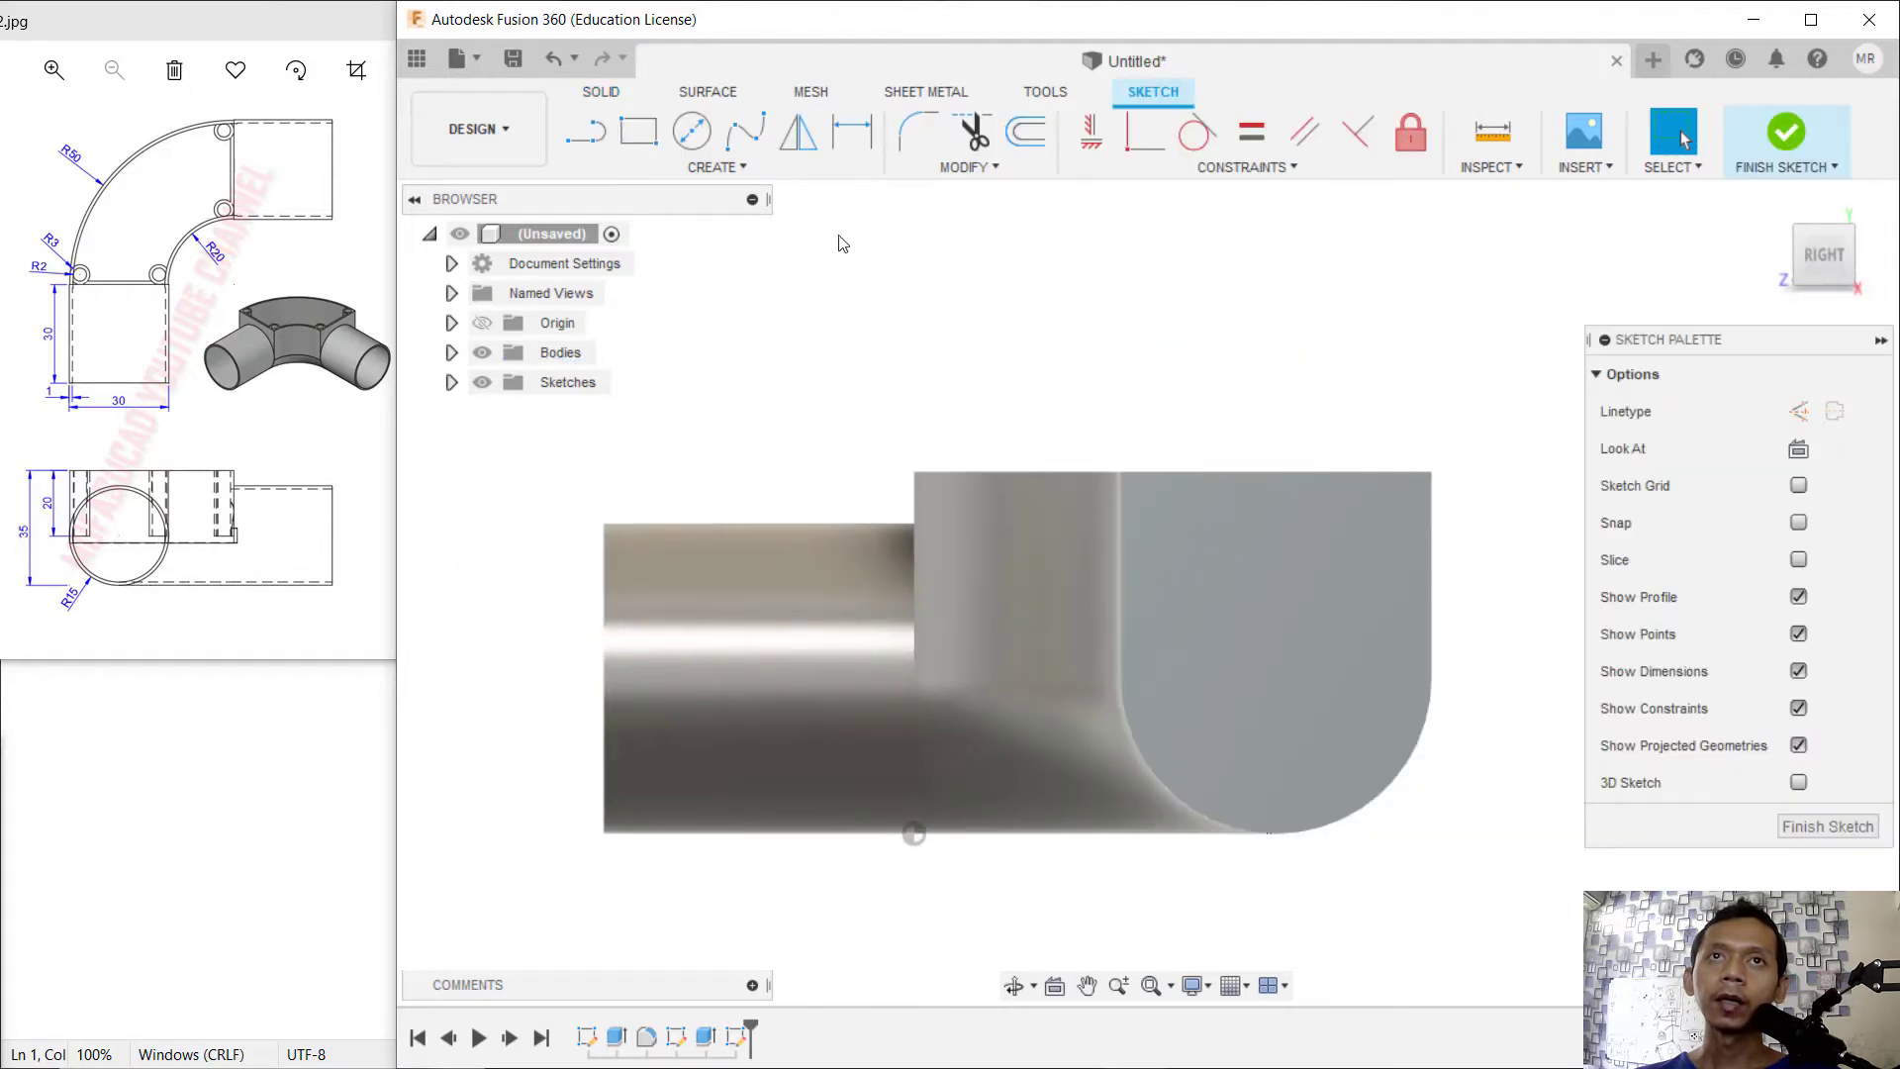
click(692, 133)
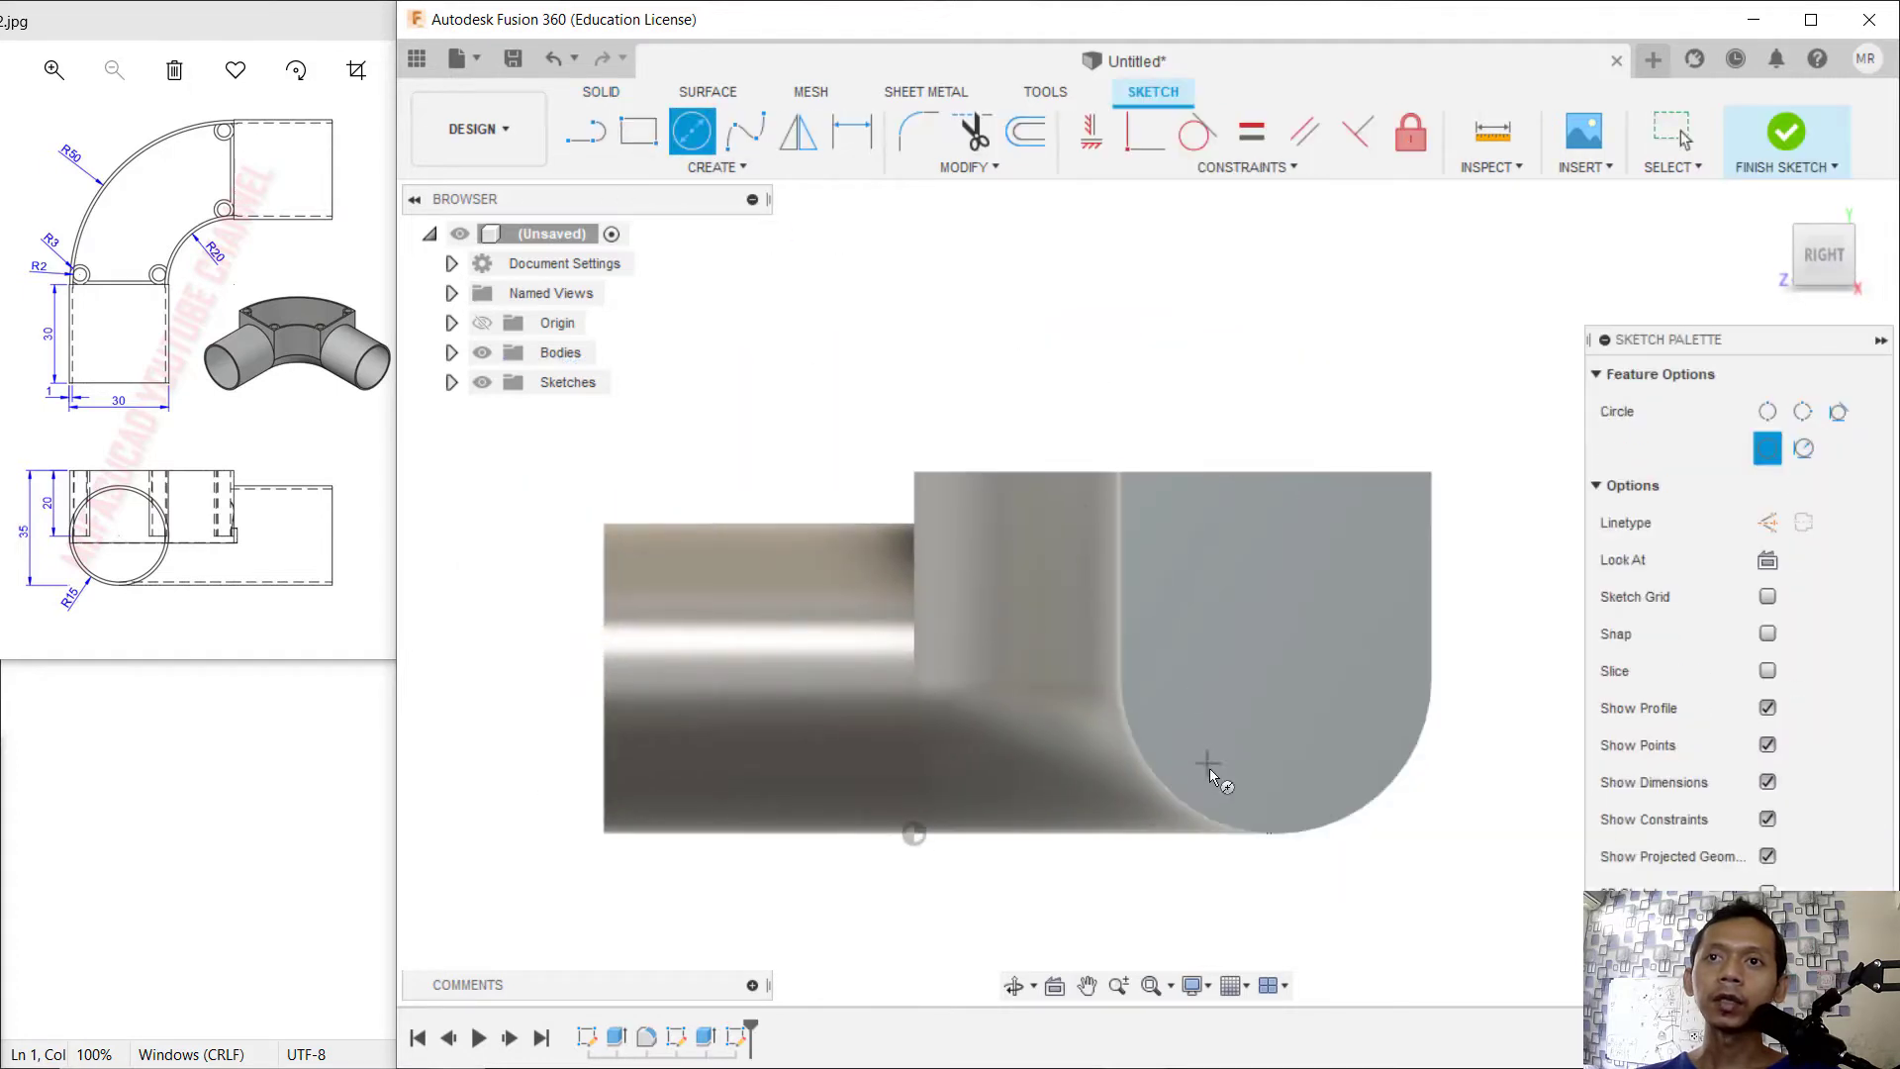
click(1277, 680)
click(1418, 750)
click(1785, 135)
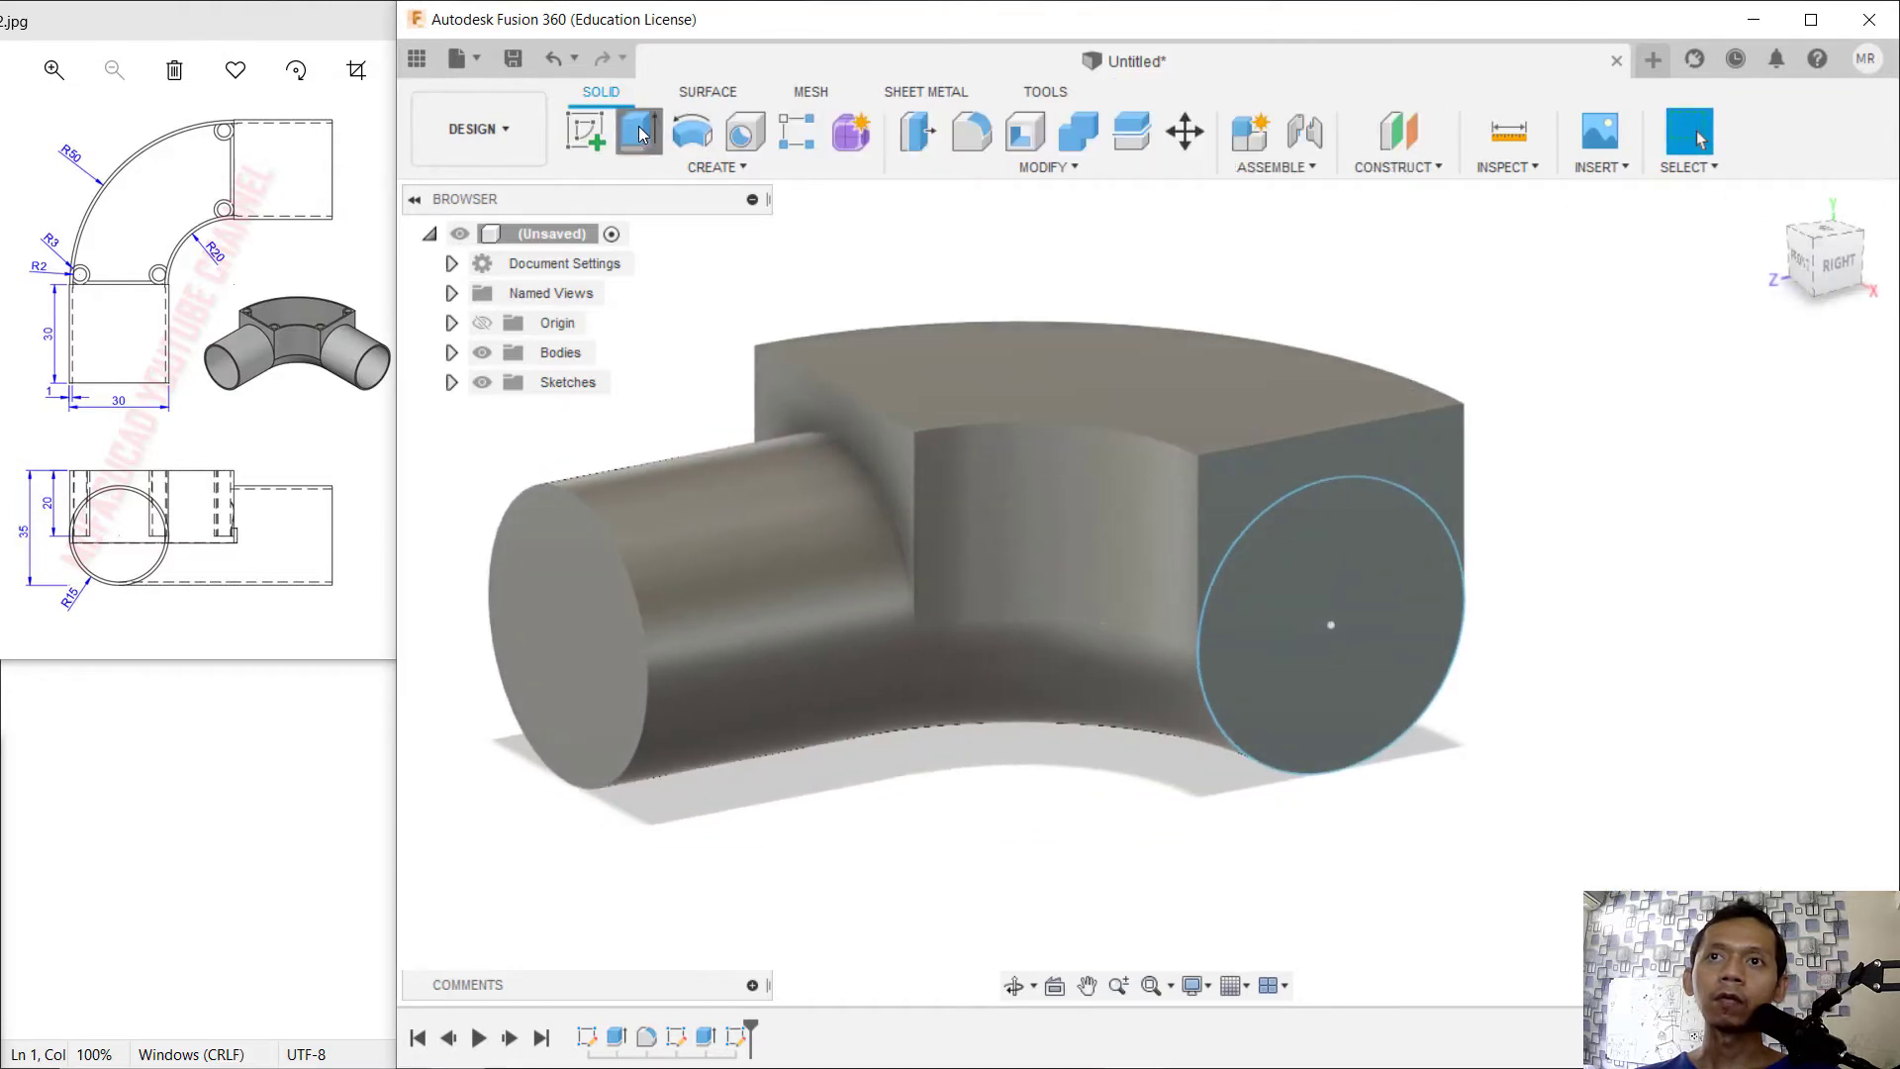
- Extrude the circular profile on the right end face outward 30 mm
click(639, 134)
click(1302, 631)
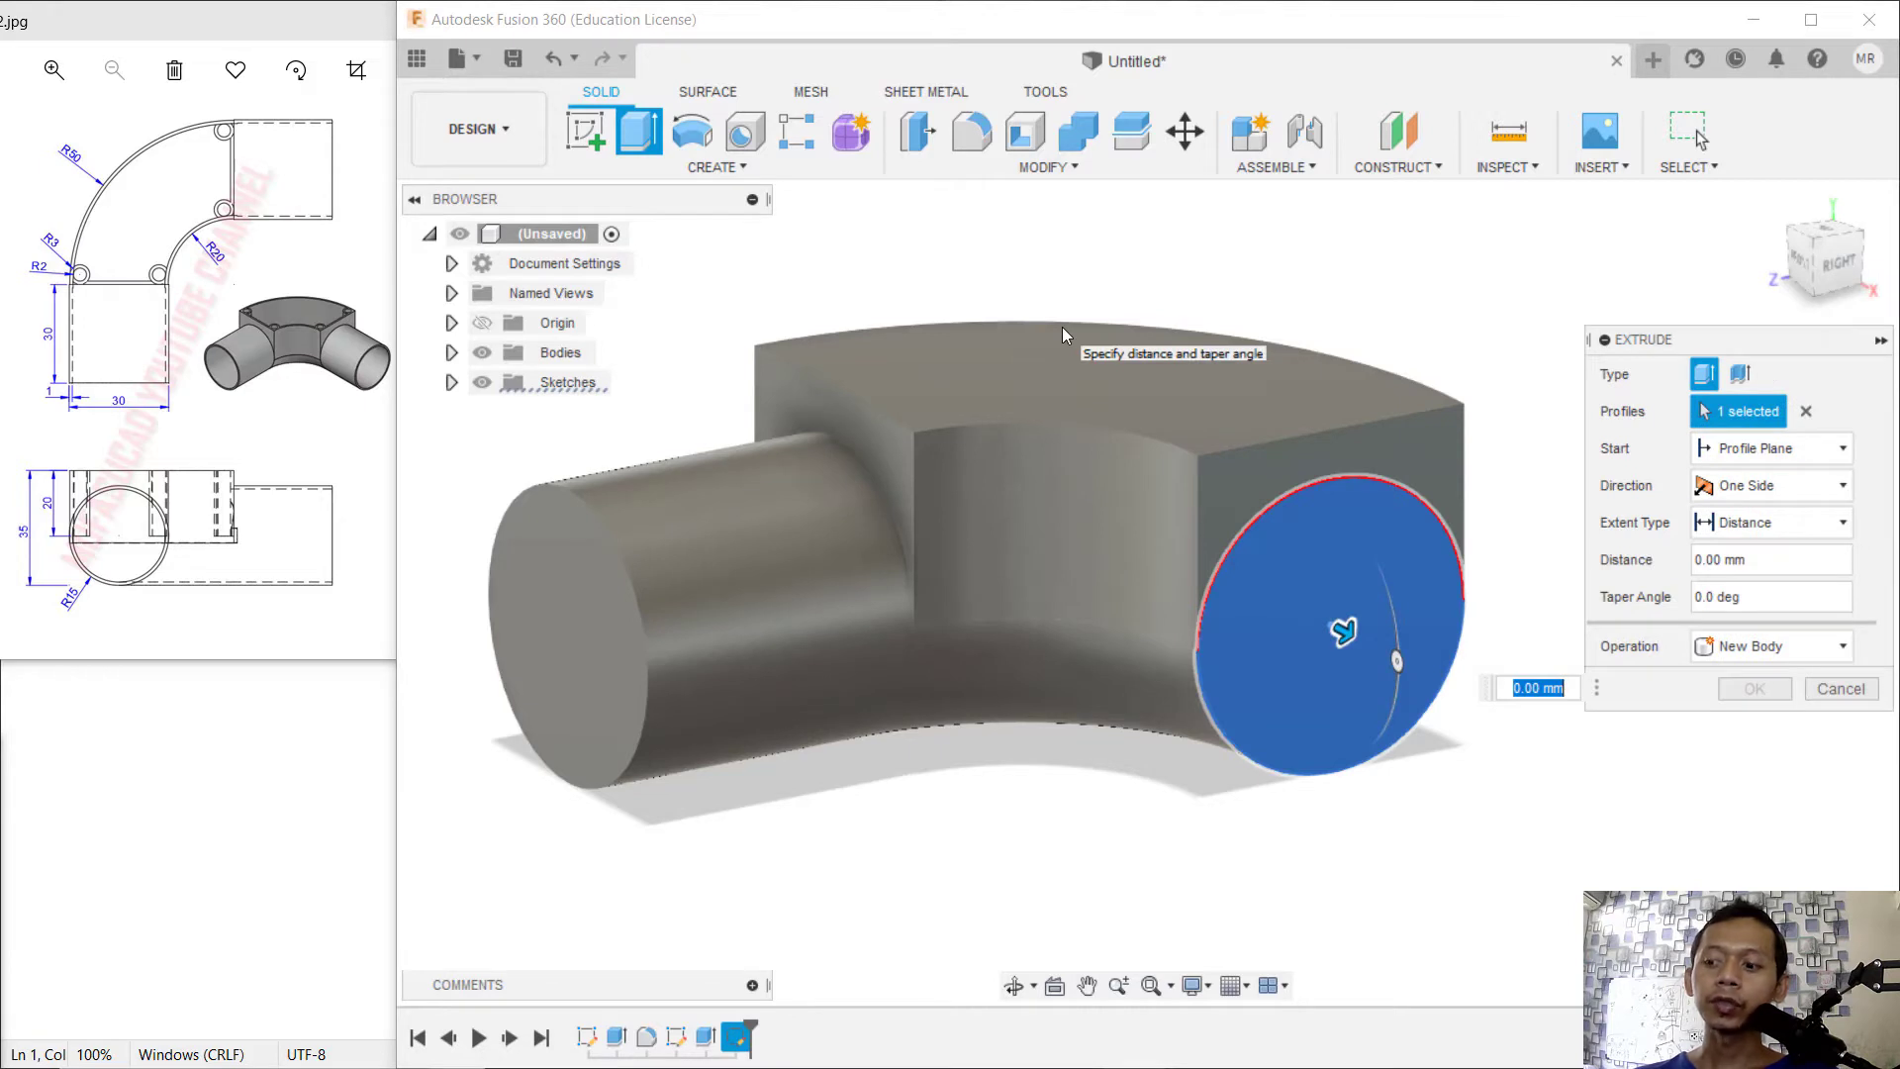
text(30)
key(Return)
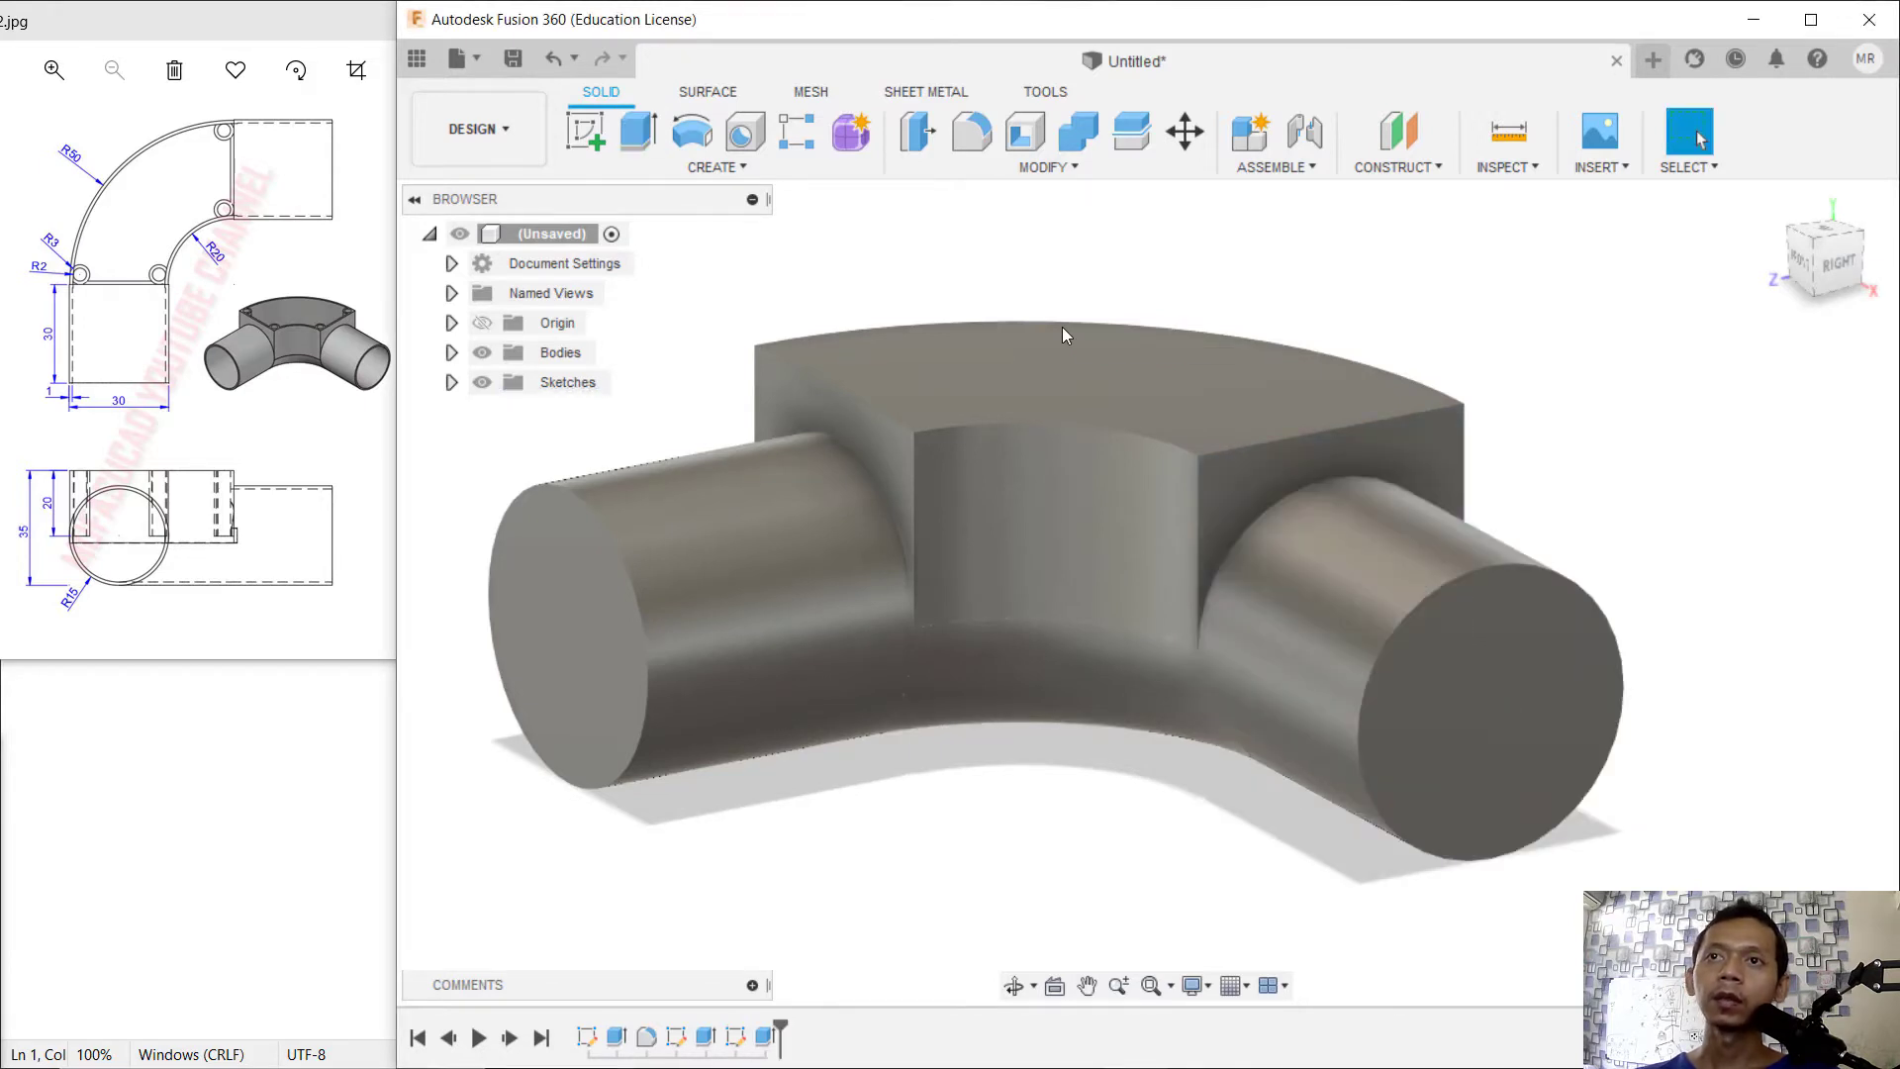
- Shell the elbow inward with a 1 mm wall, removing the flat top face and both pipe end faces
mouse_move(1069, 661)
shift+middle_down()
mouse_move(1138, 627)
mouse_move(1123, 684)
shift+middle_up()
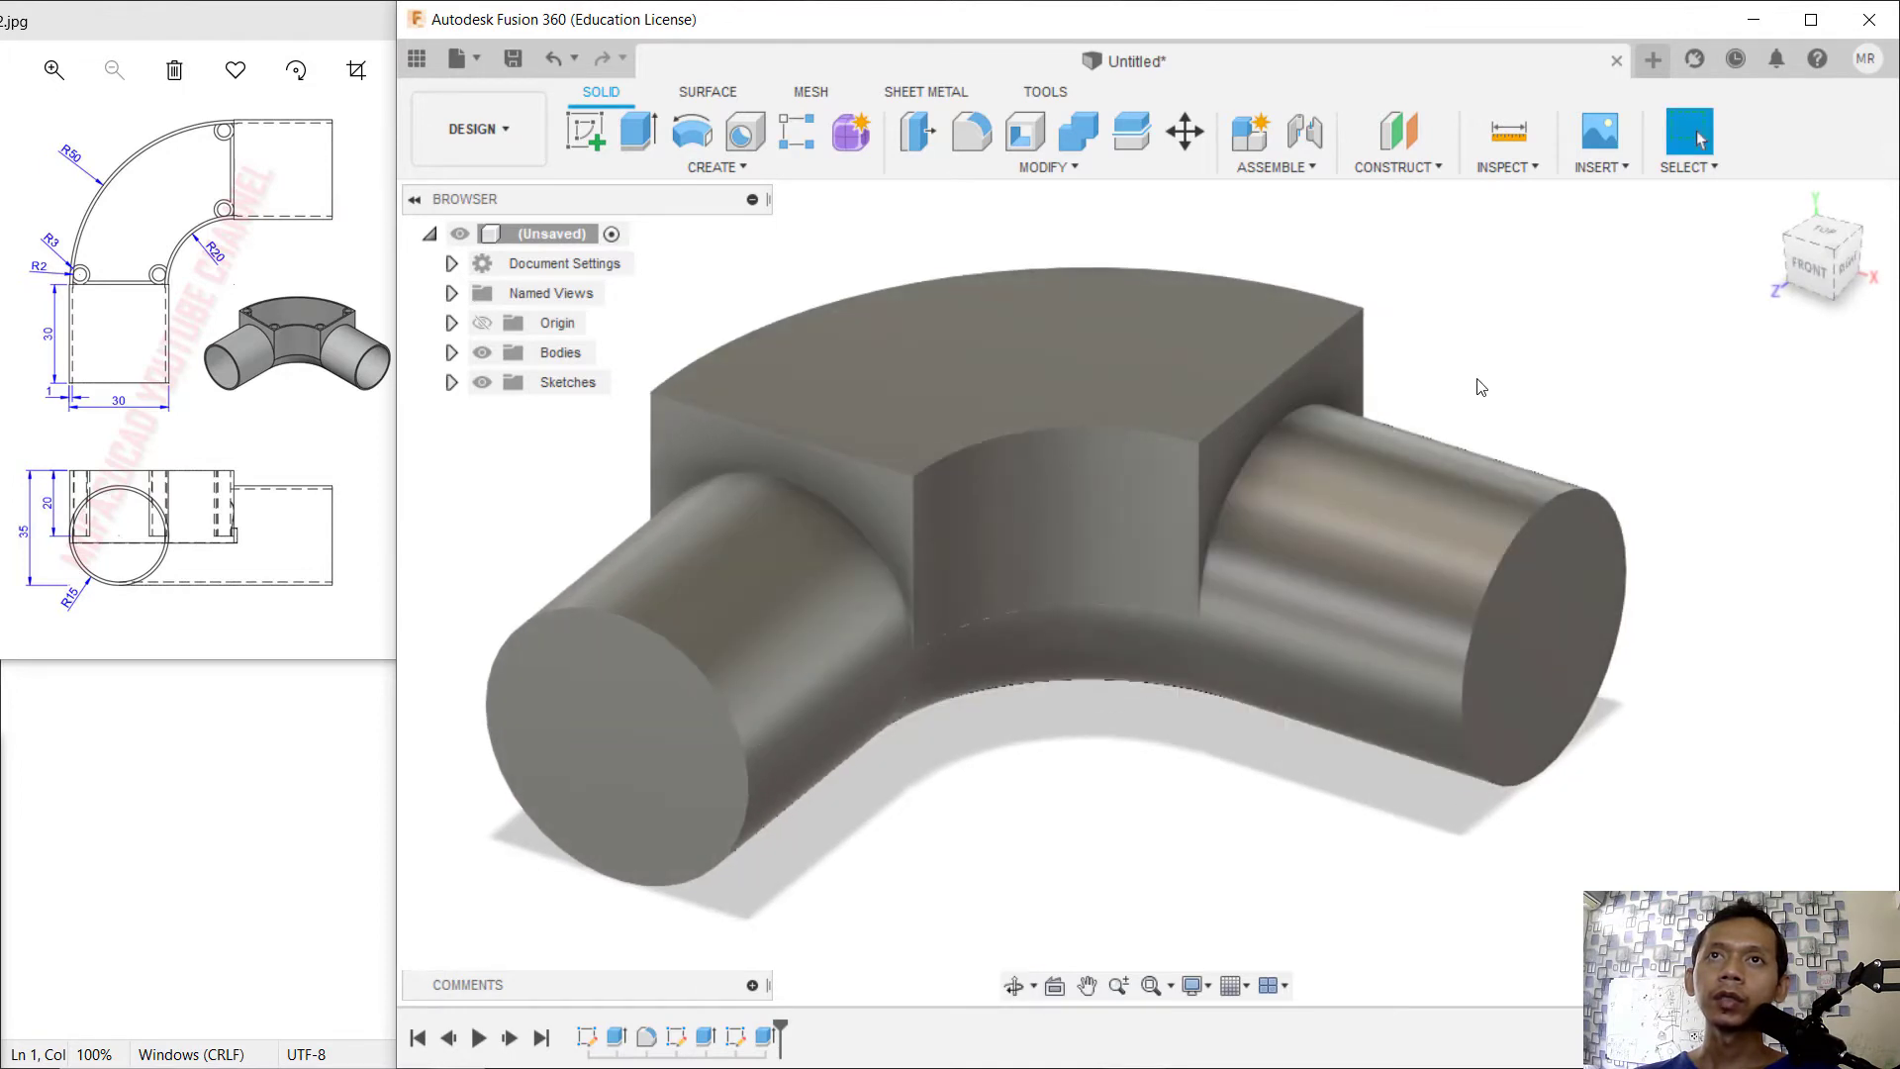
middle_drag(1481, 387, 1497, 403)
click(1024, 139)
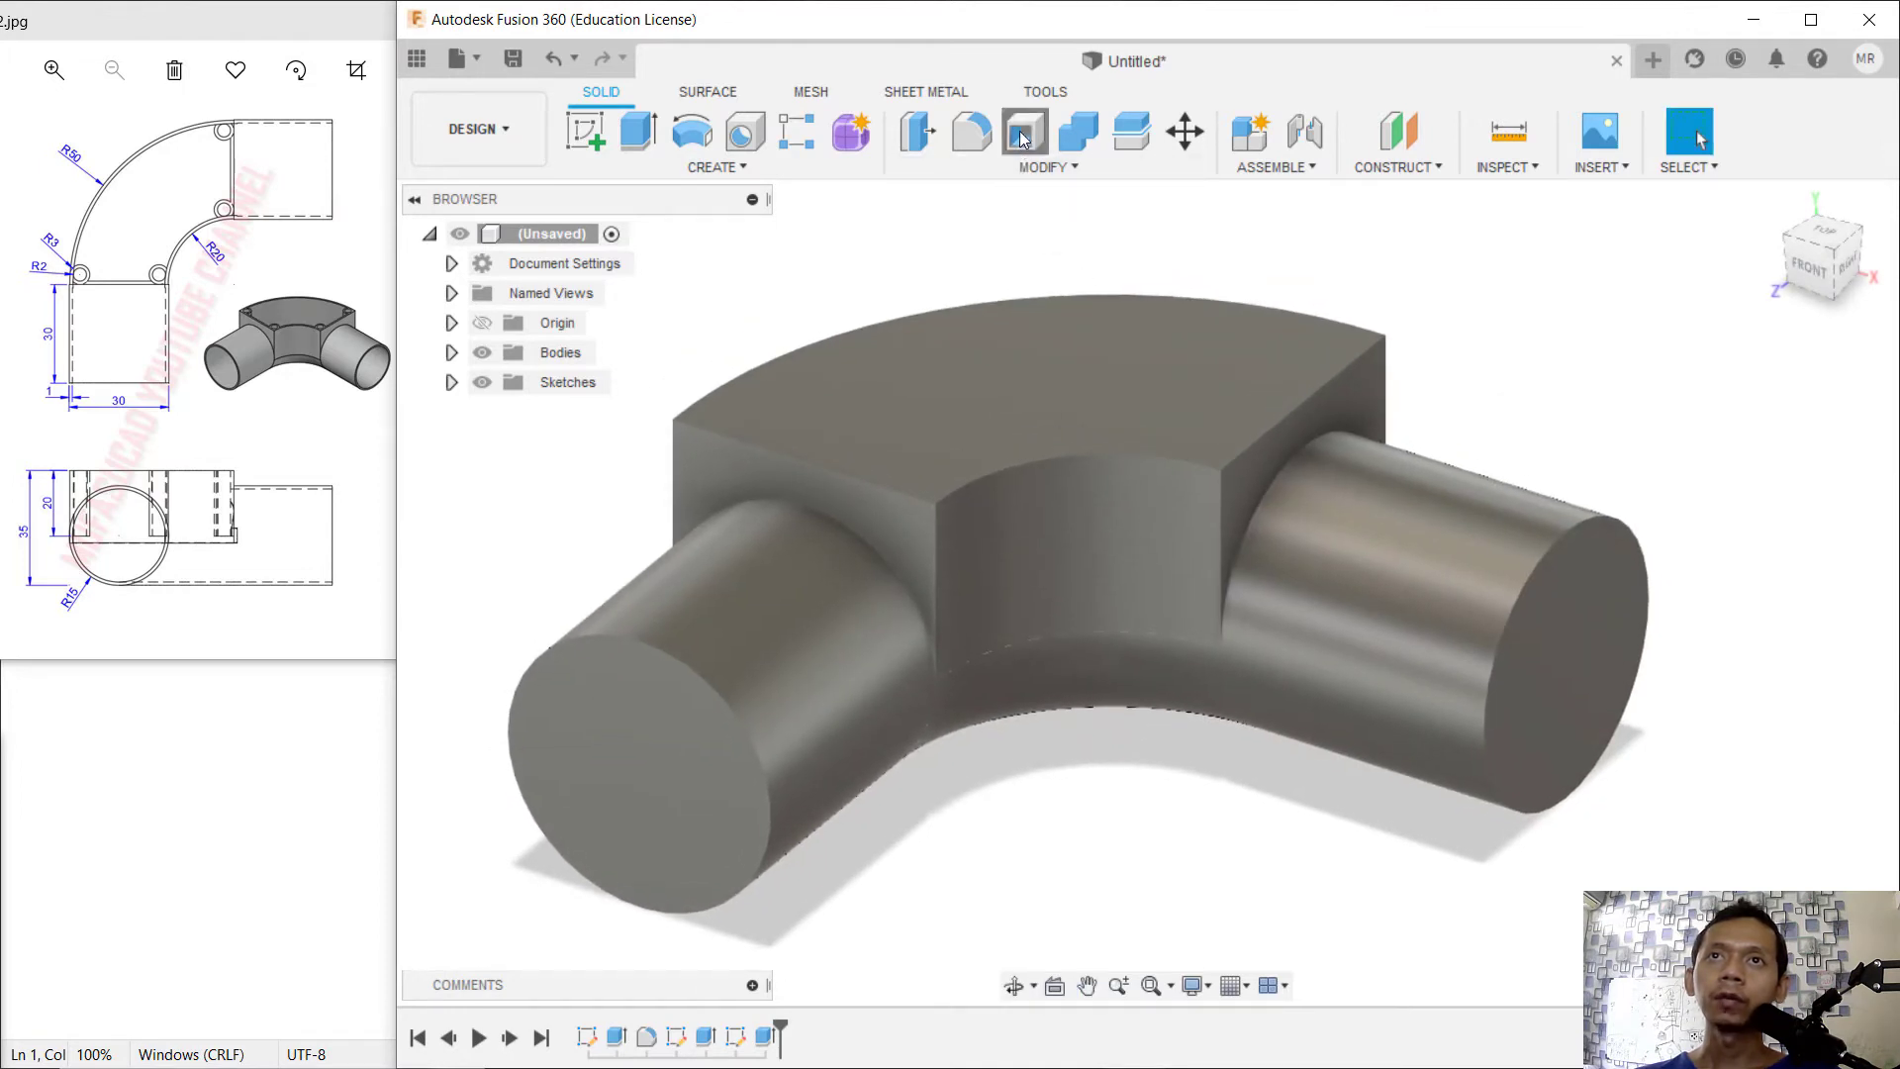
click(1073, 372)
click(608, 793)
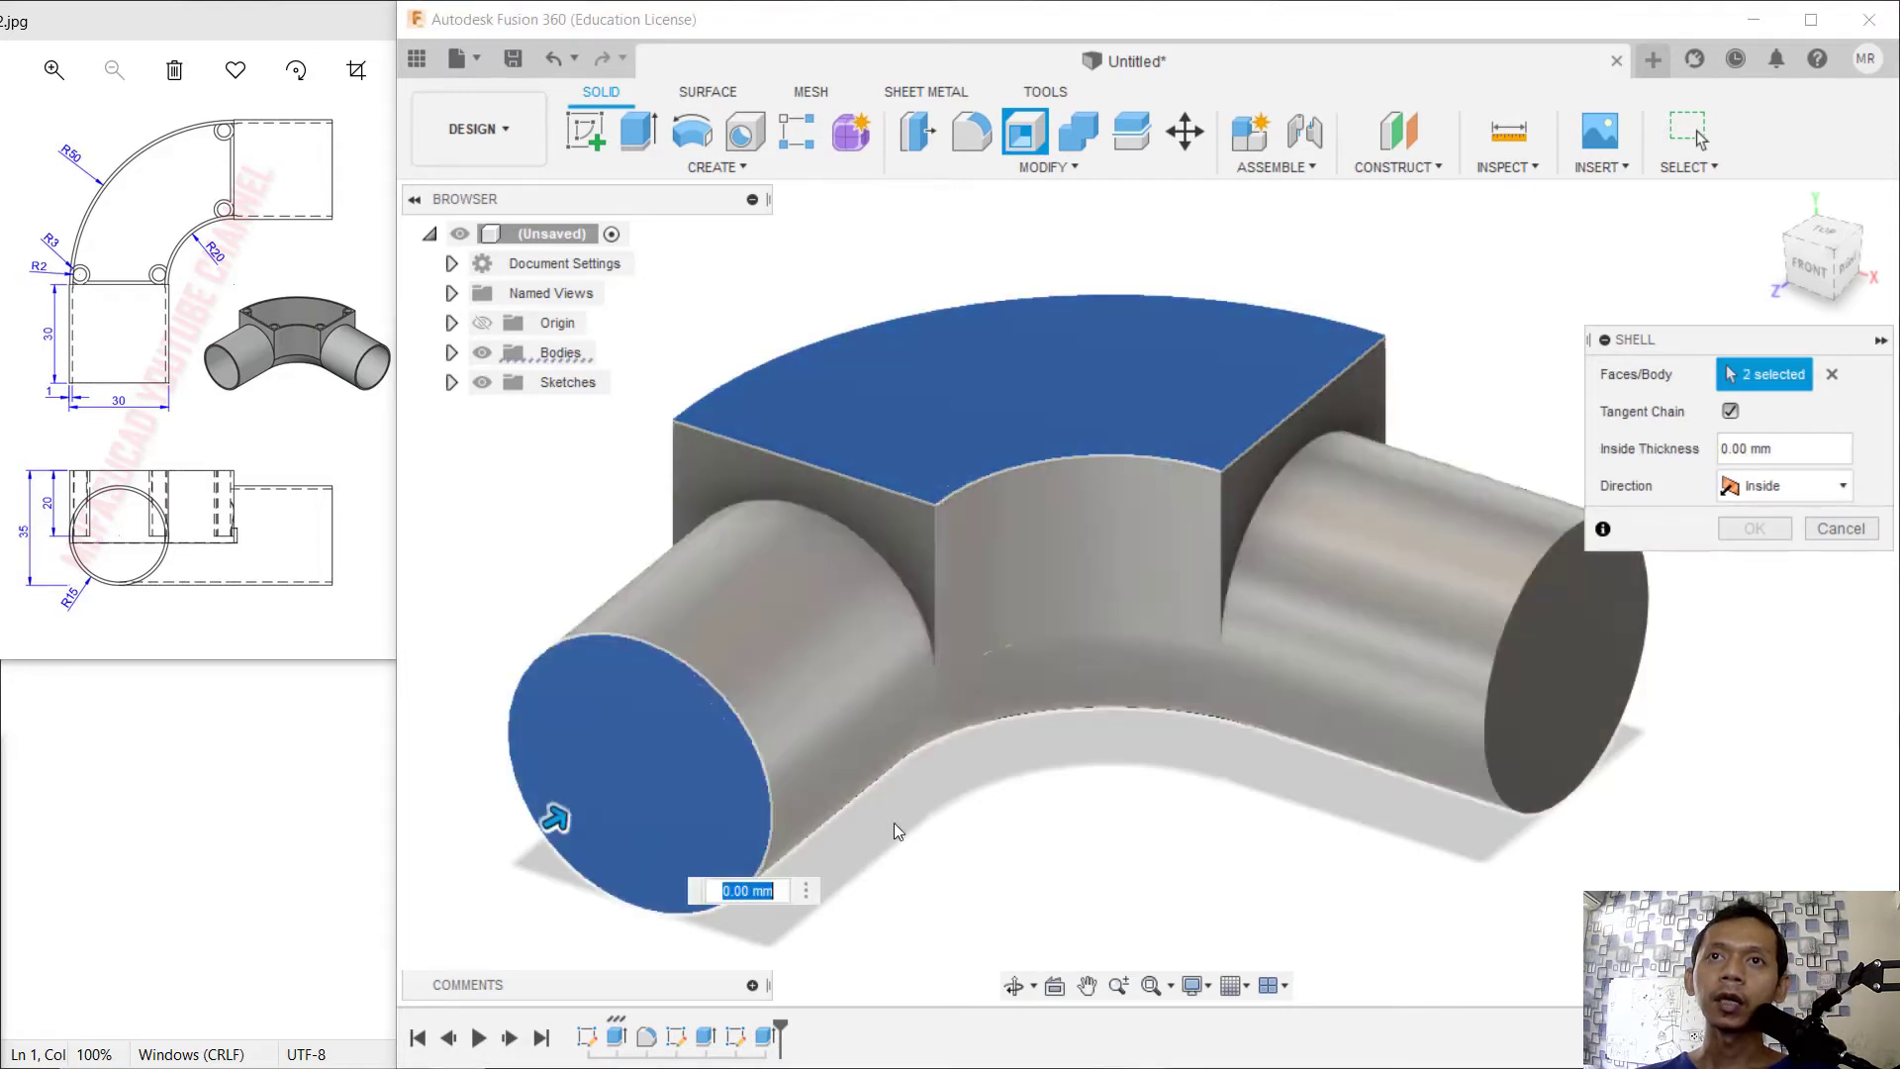
click(1557, 659)
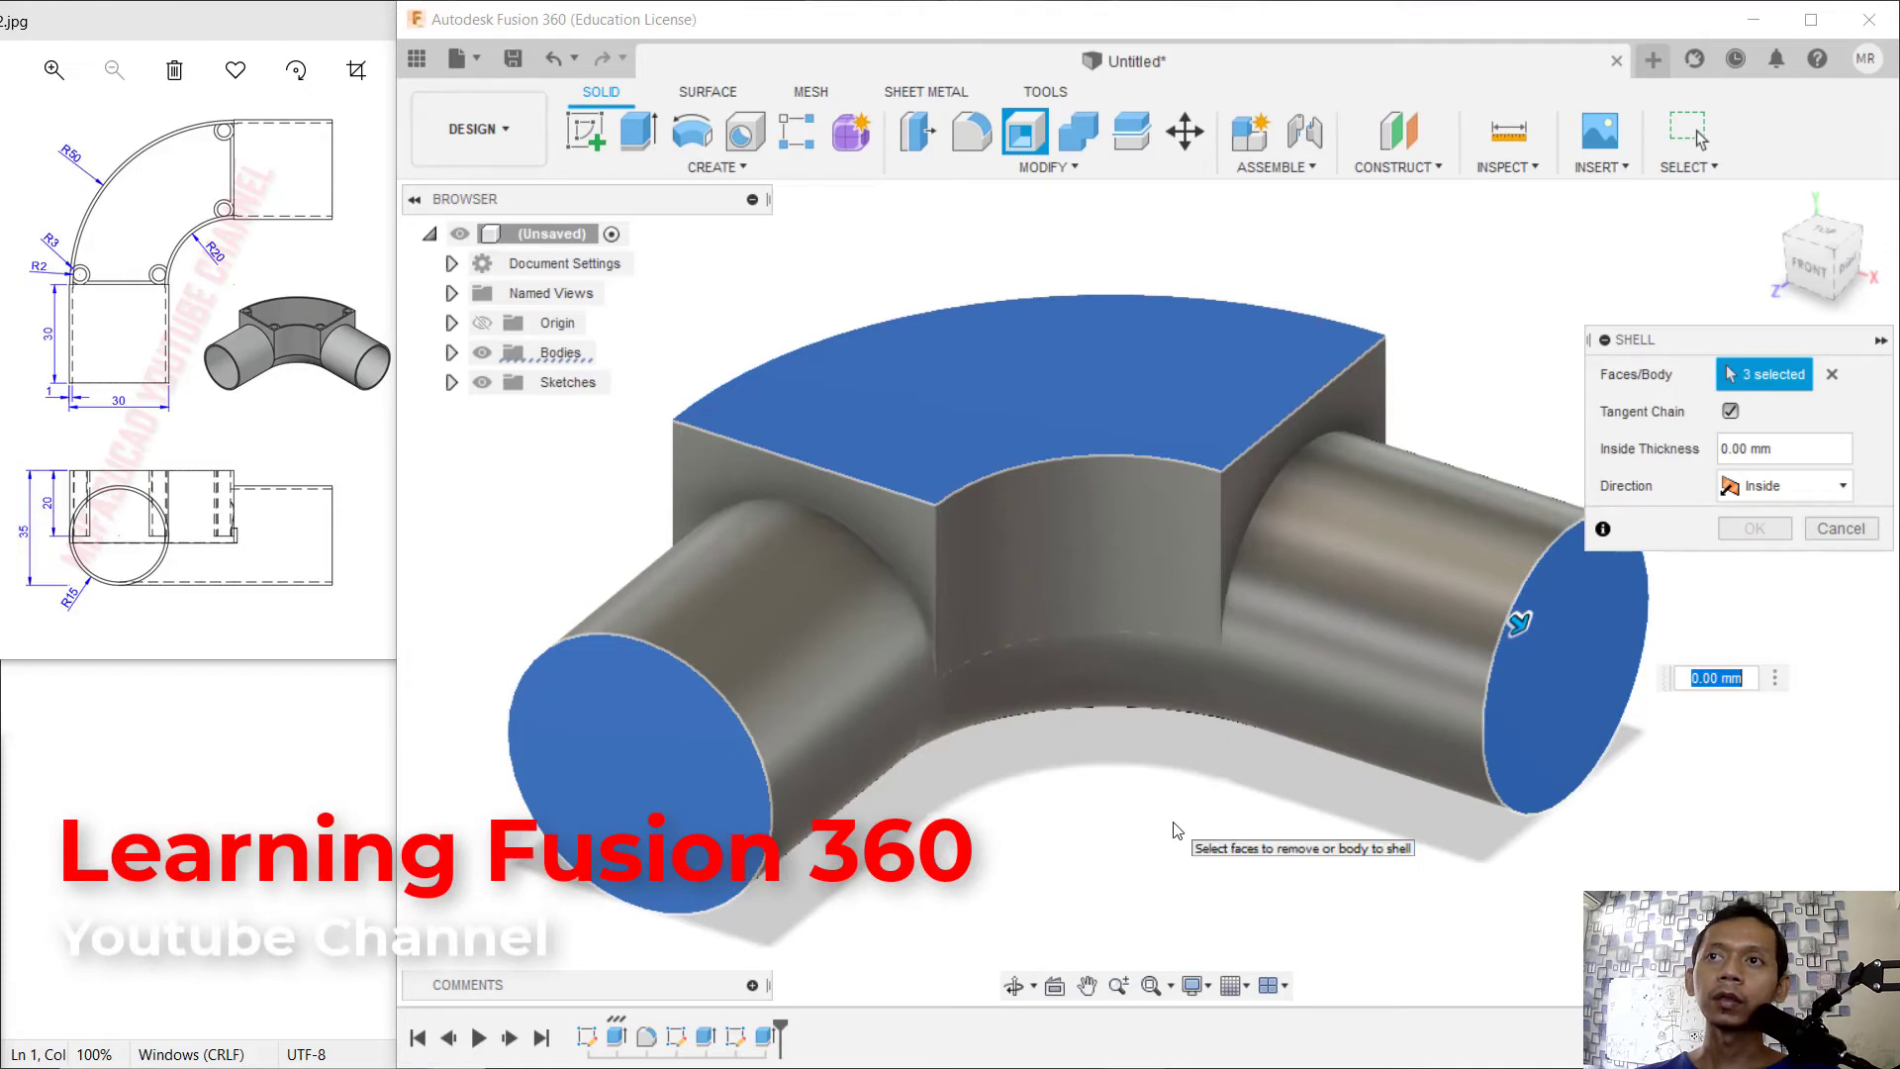
text(1)
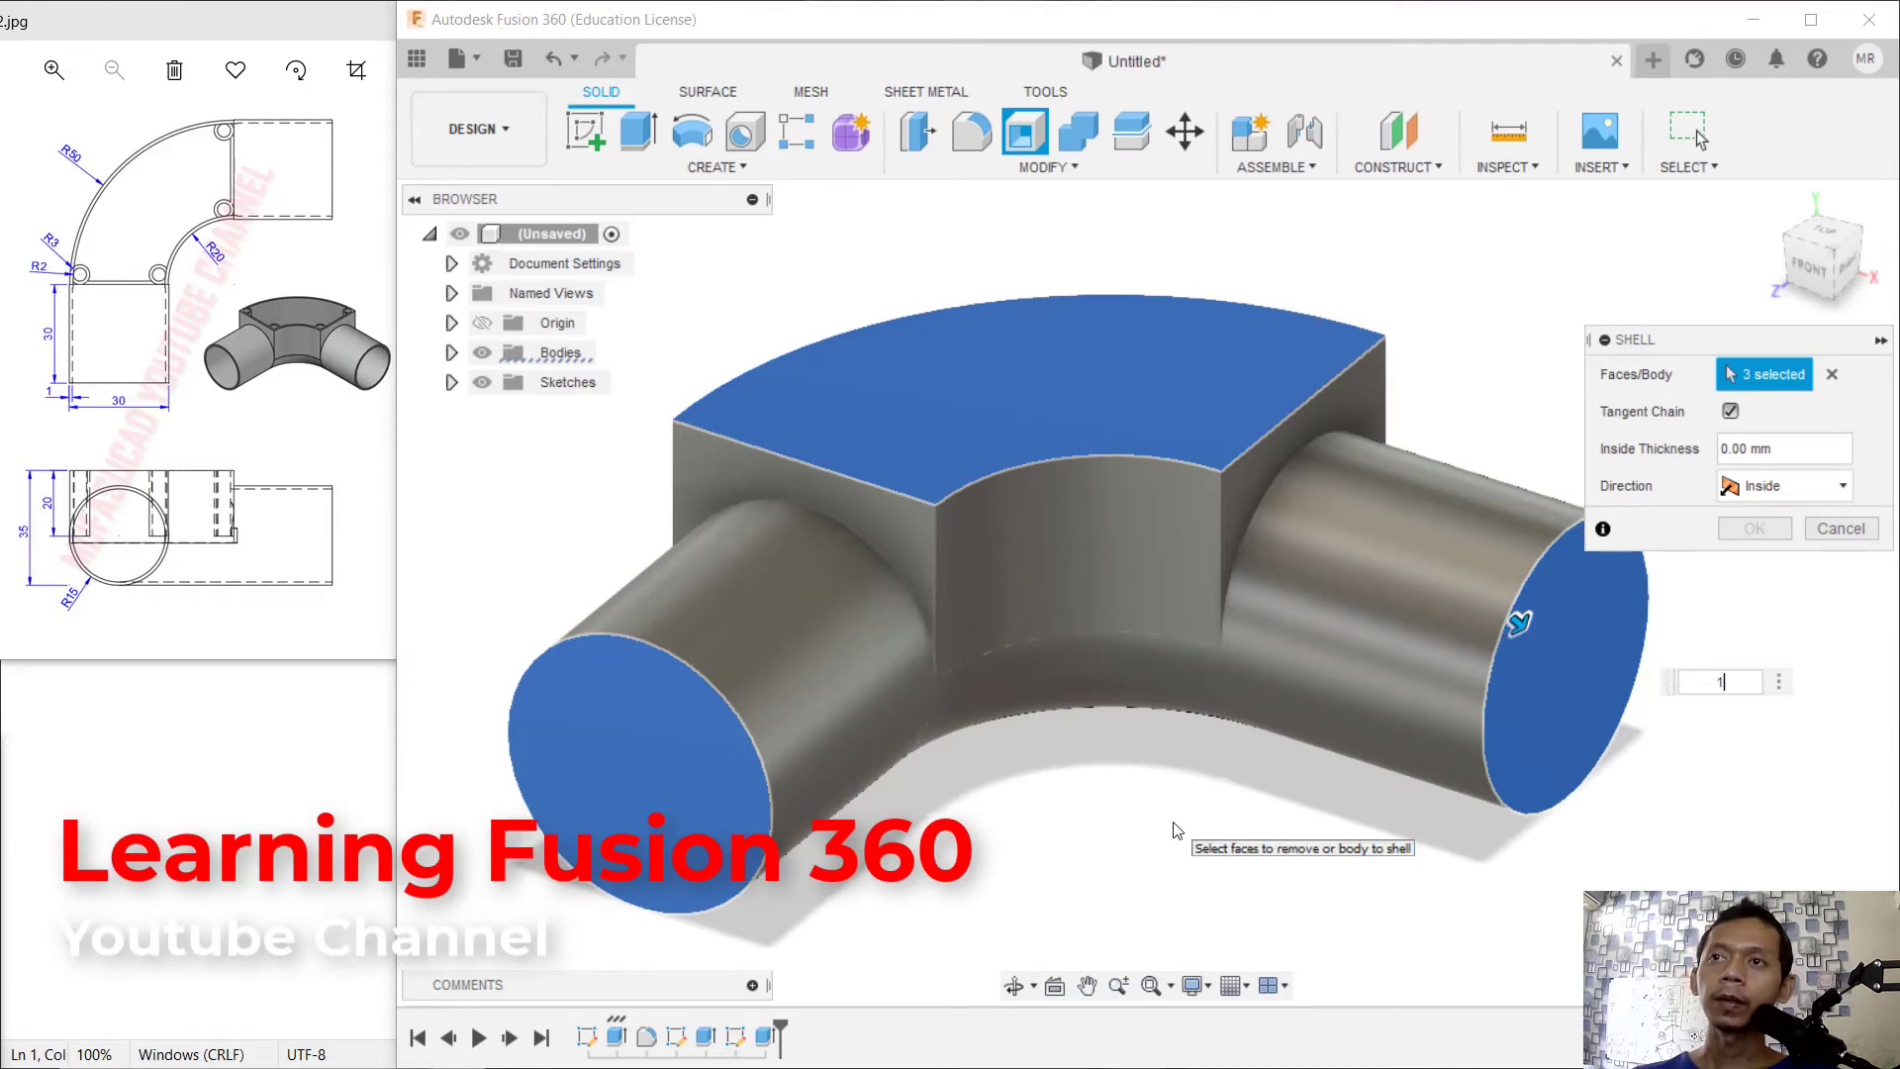
key(Return)
shift+middle_drag(1114, 508, 1011, 717)
shift+middle_drag(1297, 750, 1445, 715)
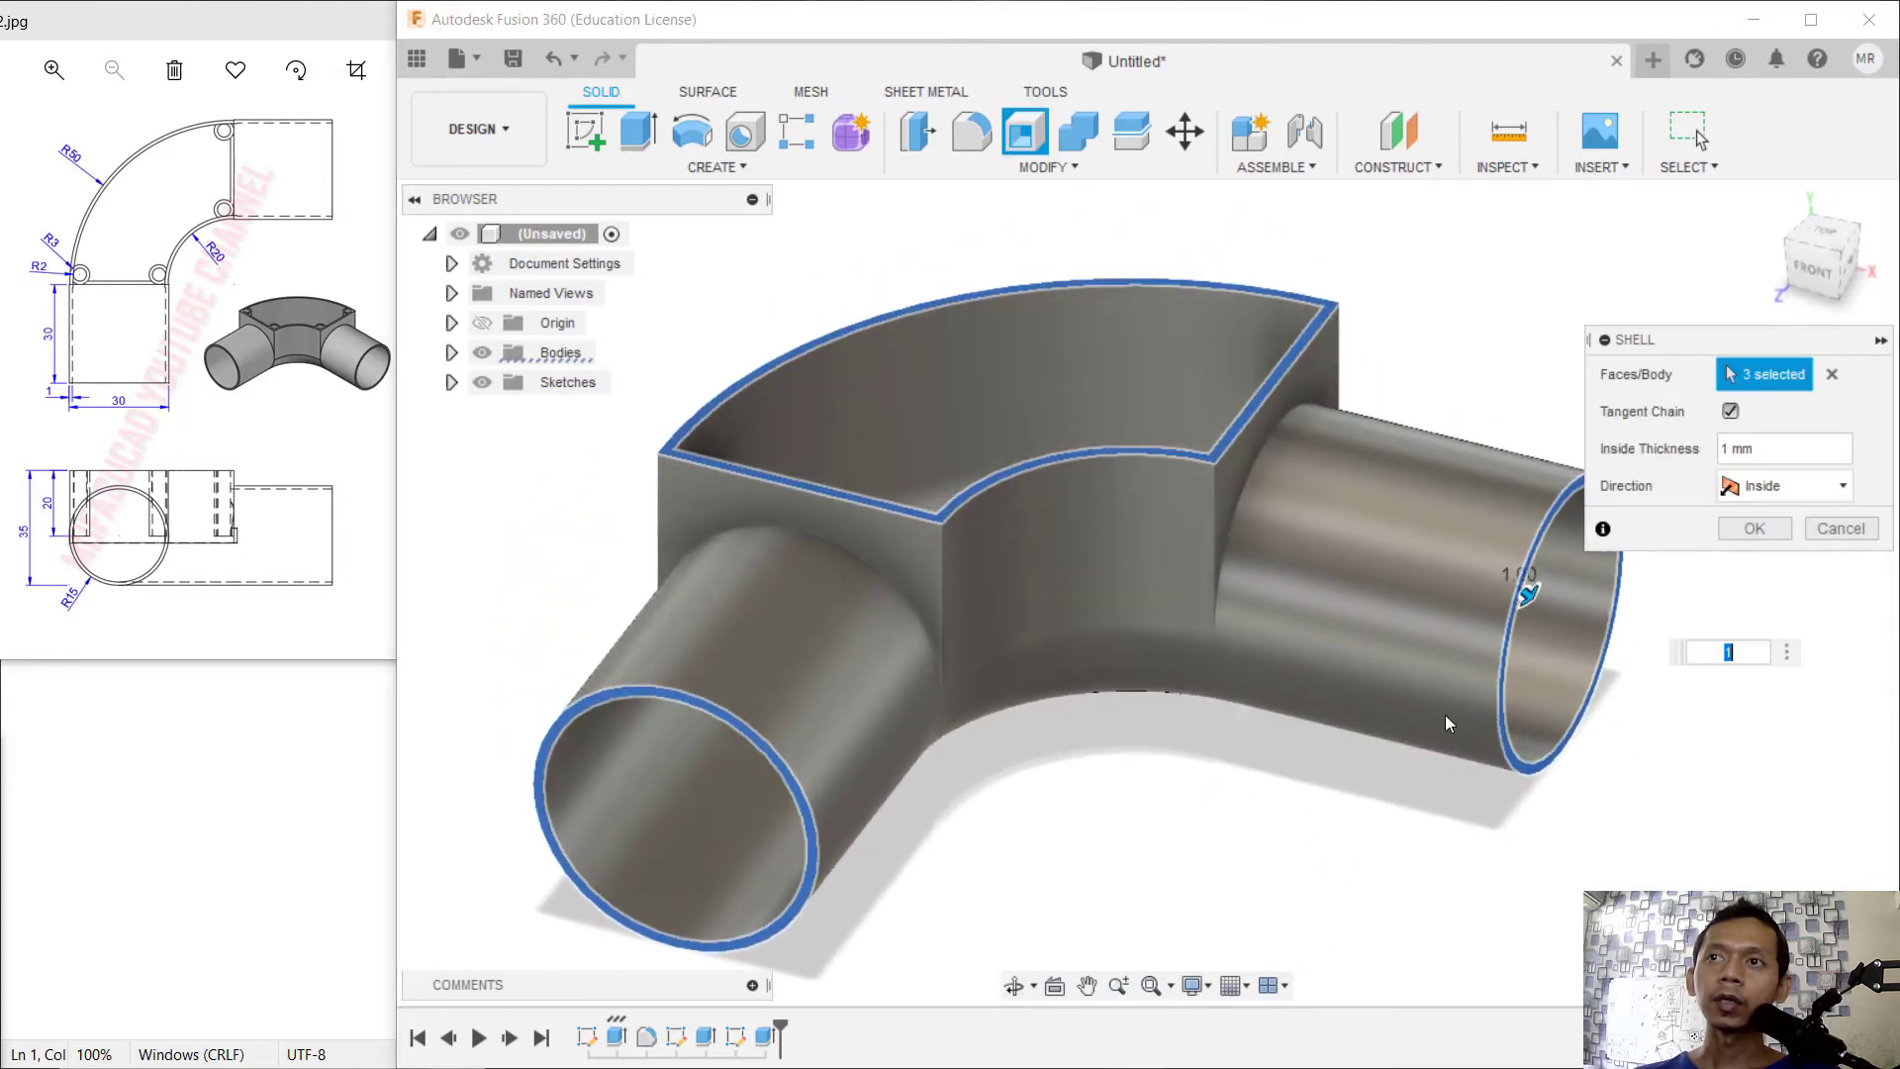
click(1770, 535)
- Start a sketch on the elbow's top rim and draw a 6 mm diameter circle near the outer corner of the front end
shift+middle_drag(1350, 586, 1256, 645)
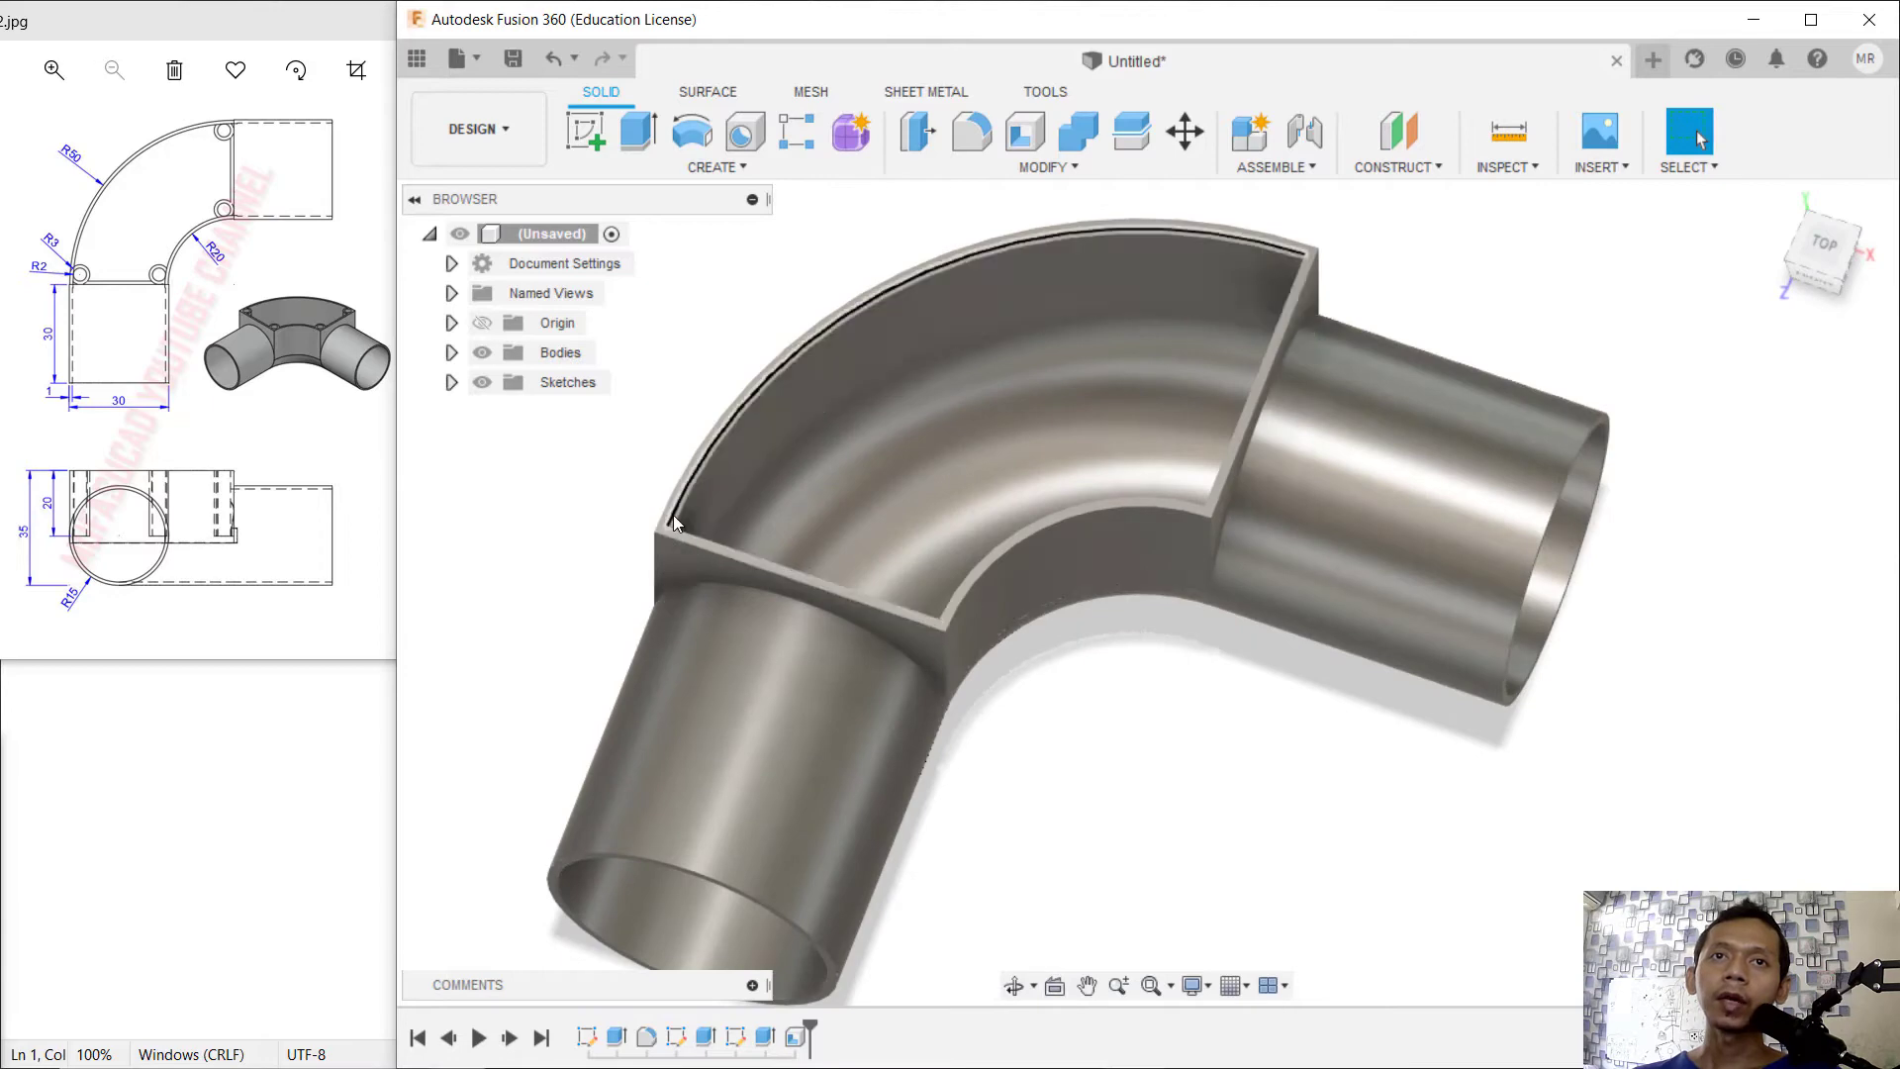
scroll(673, 515, up, 6)
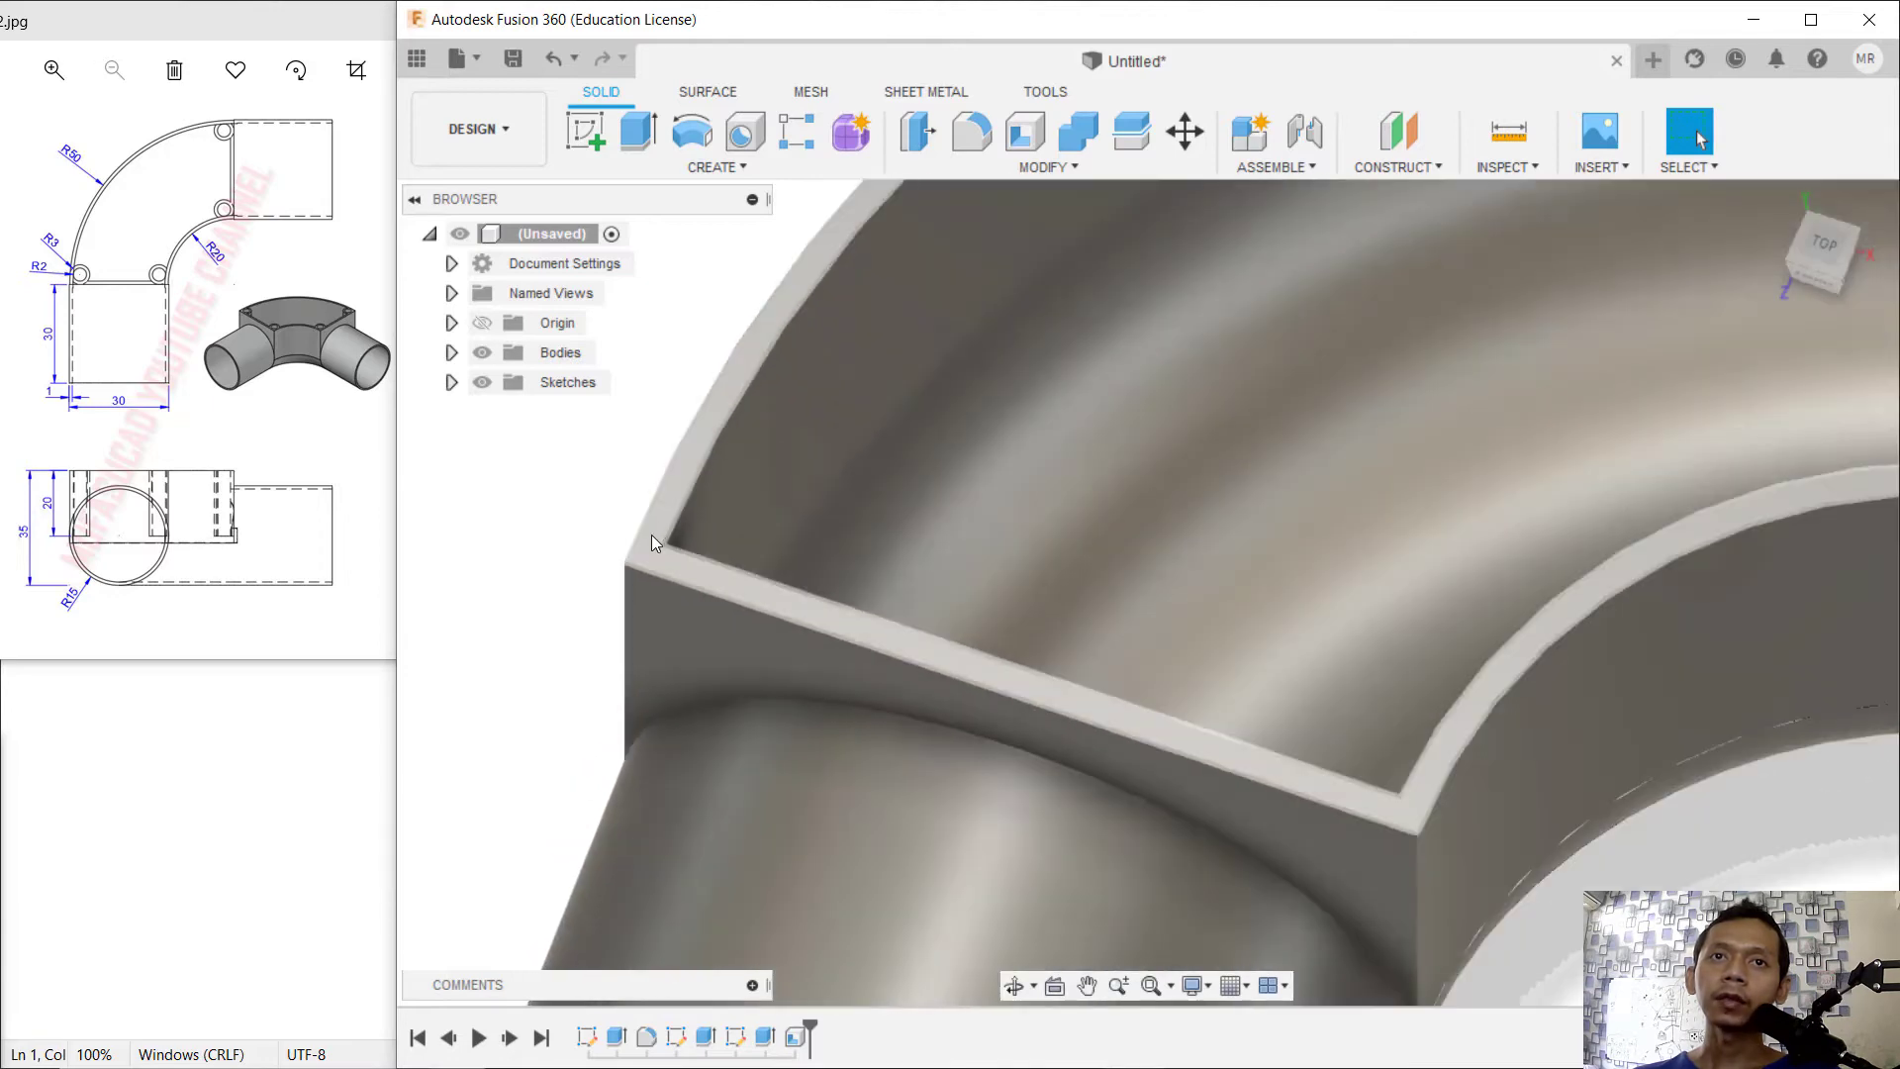
click(651, 535)
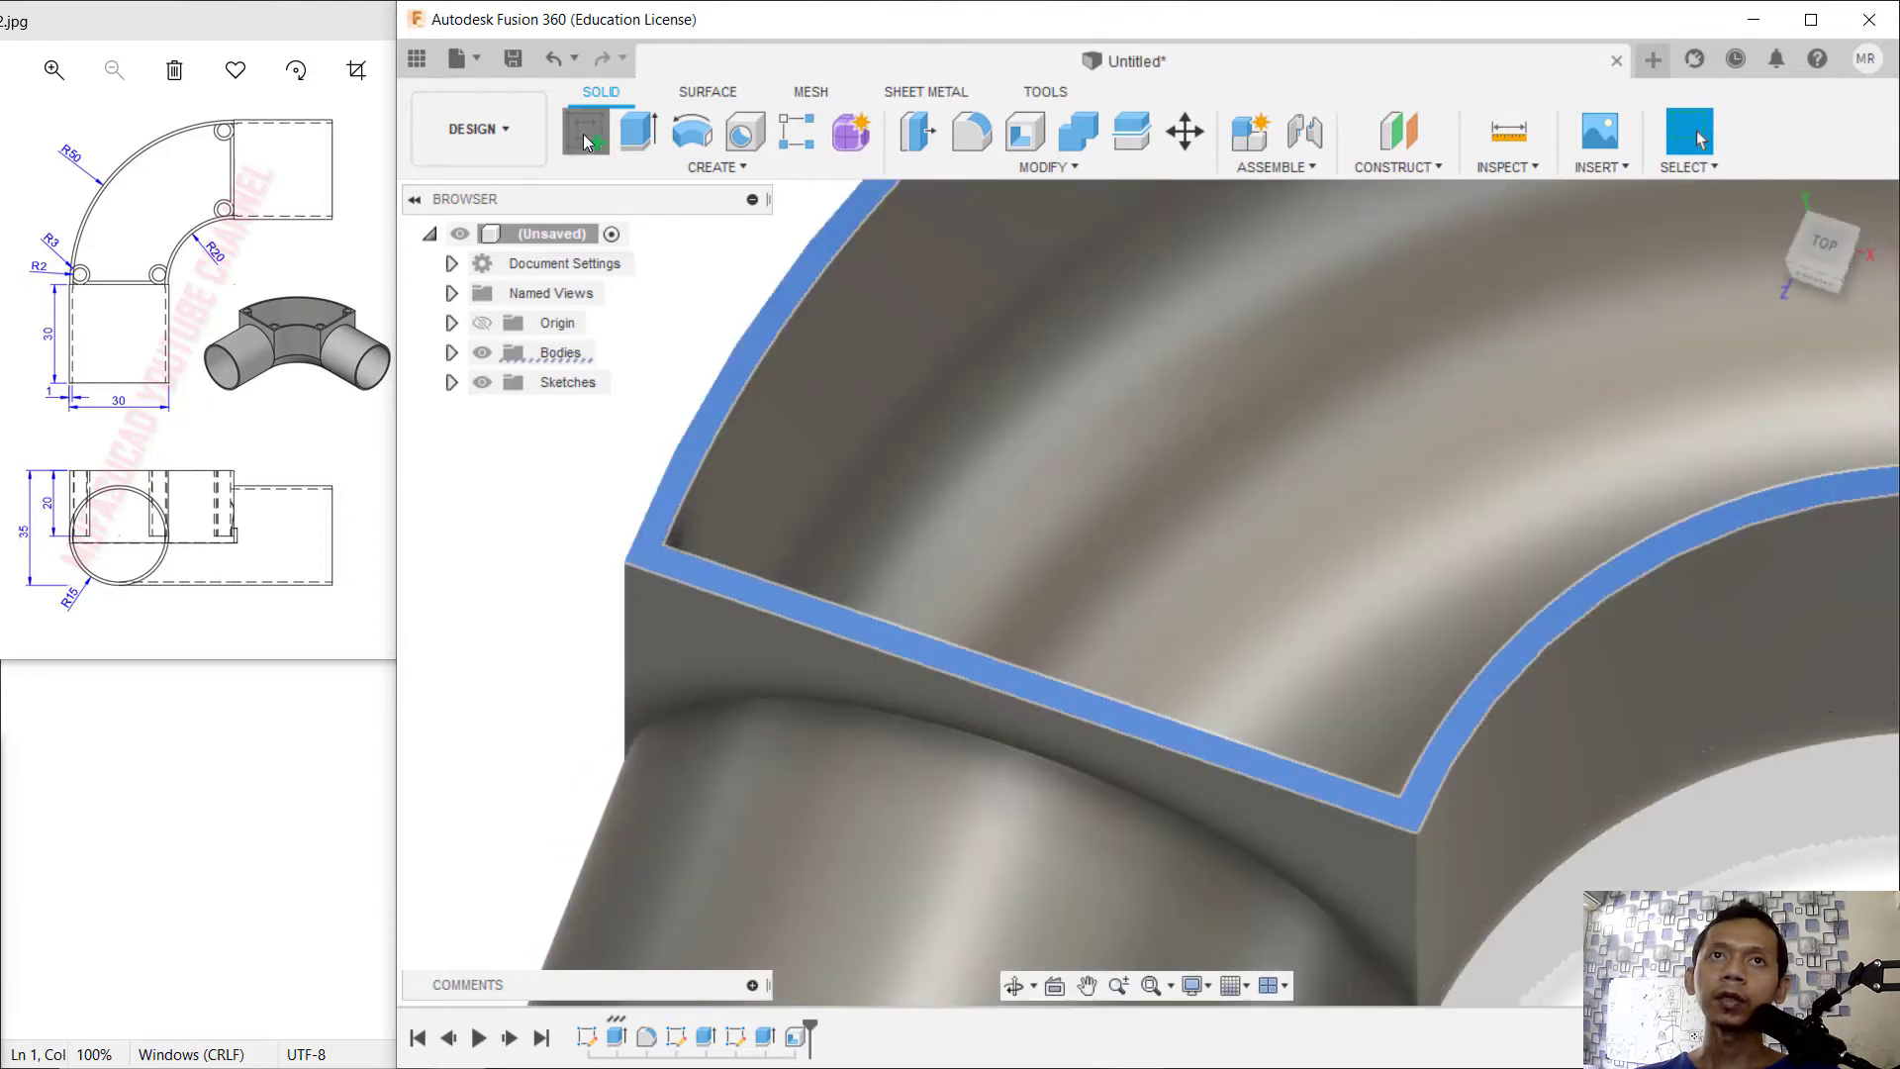
click(587, 142)
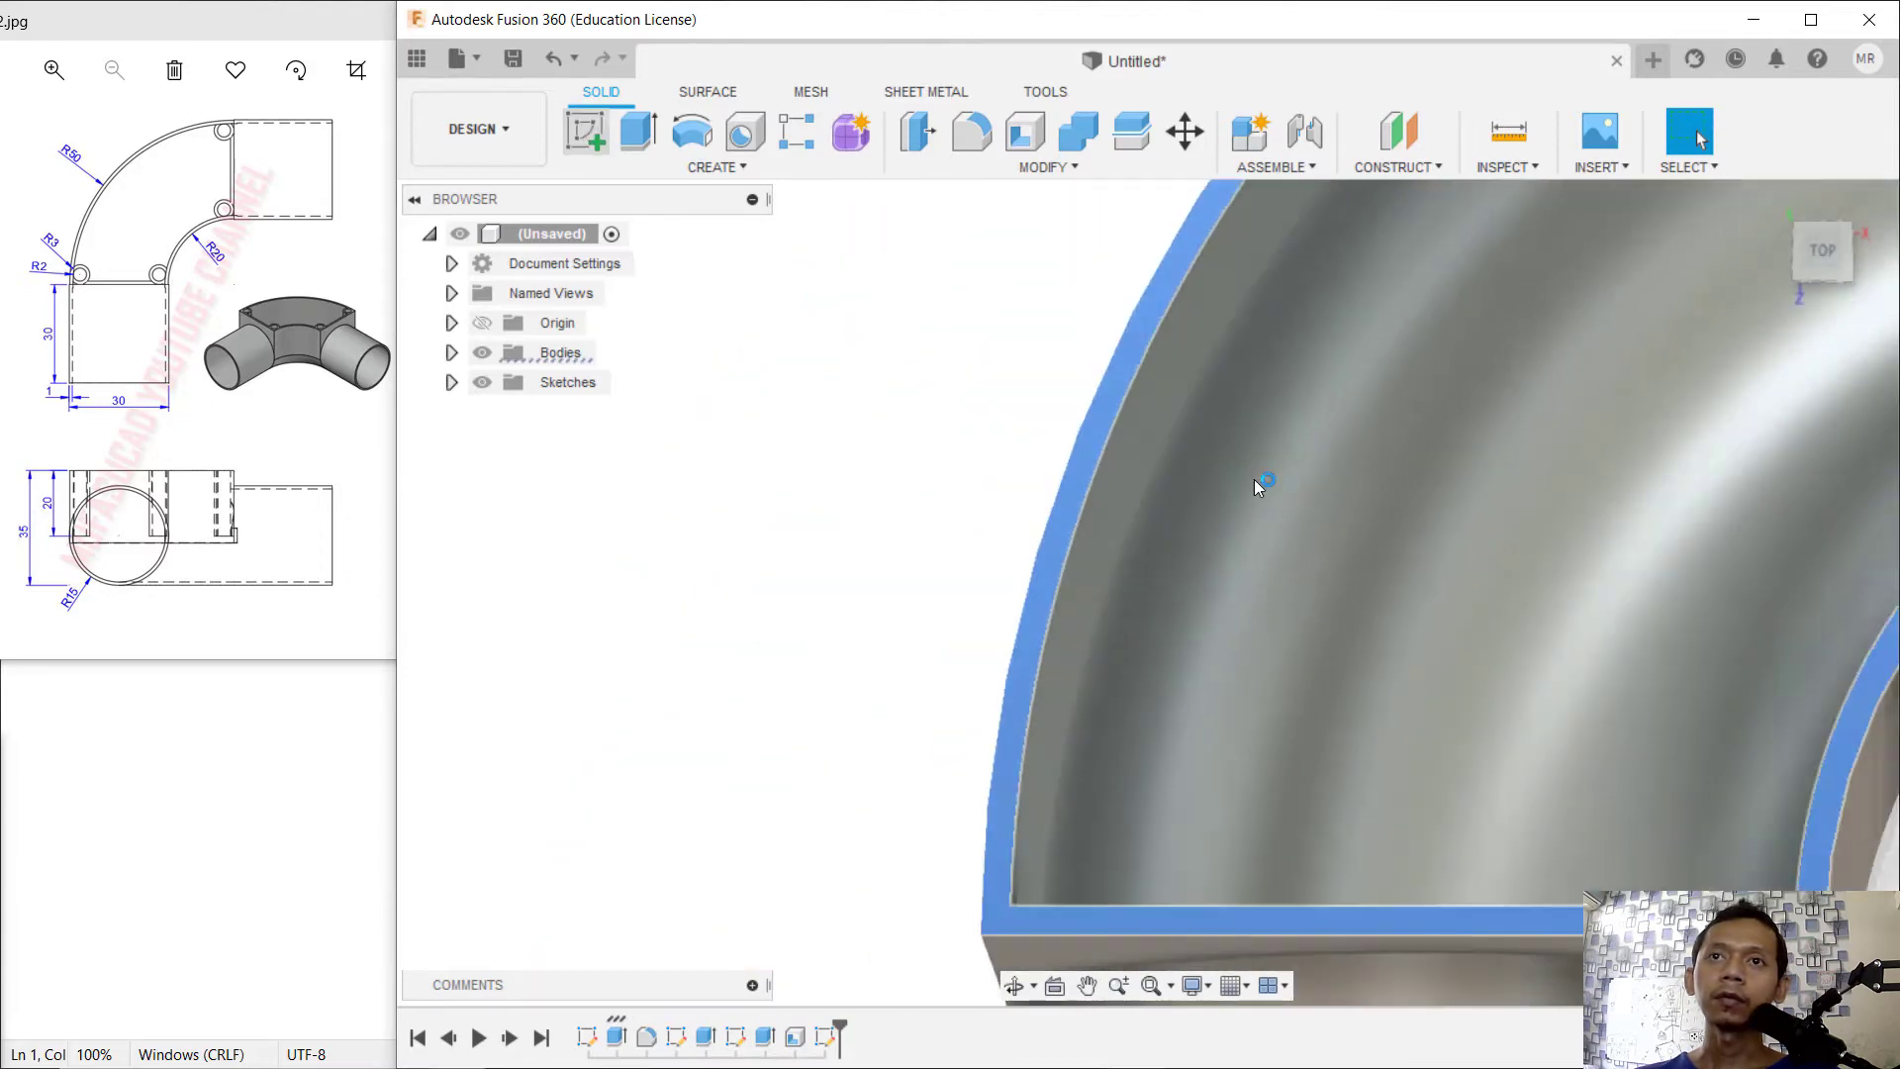
scroll(1386, 535, down, 5)
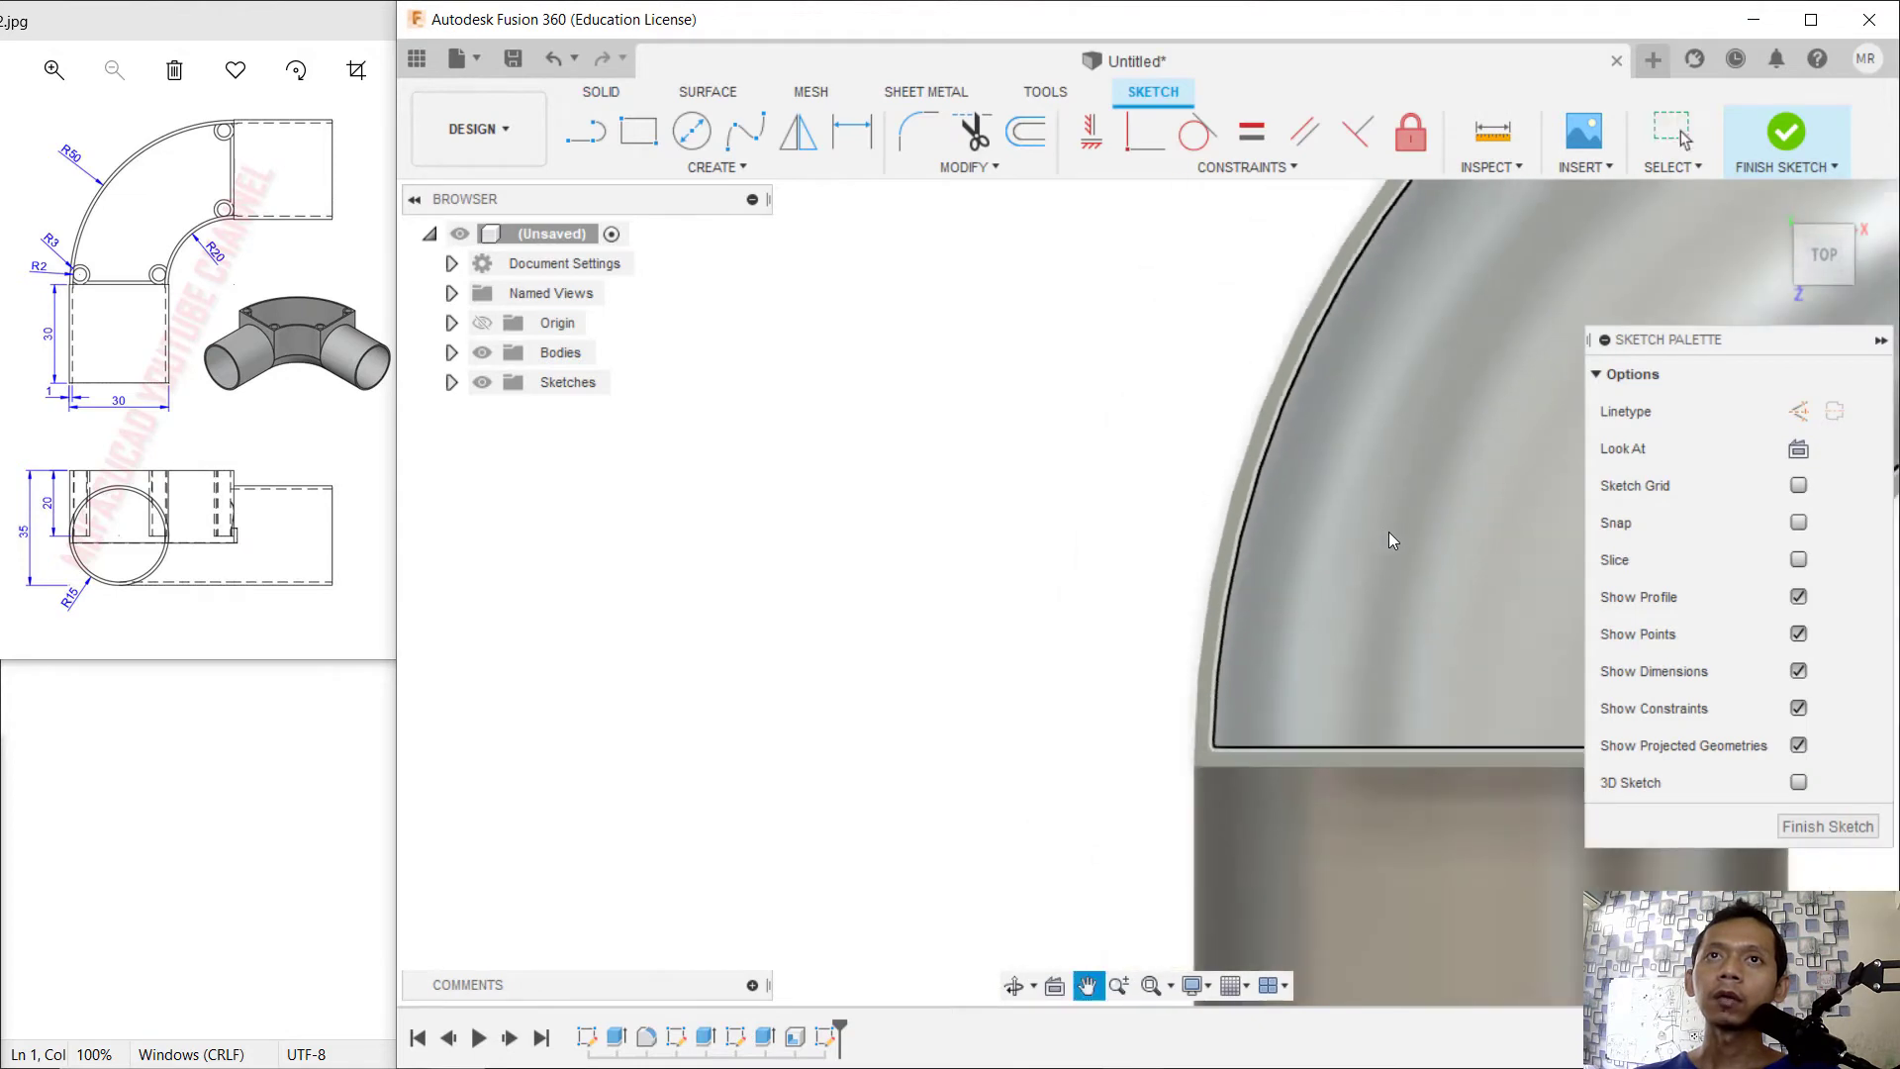
click(691, 129)
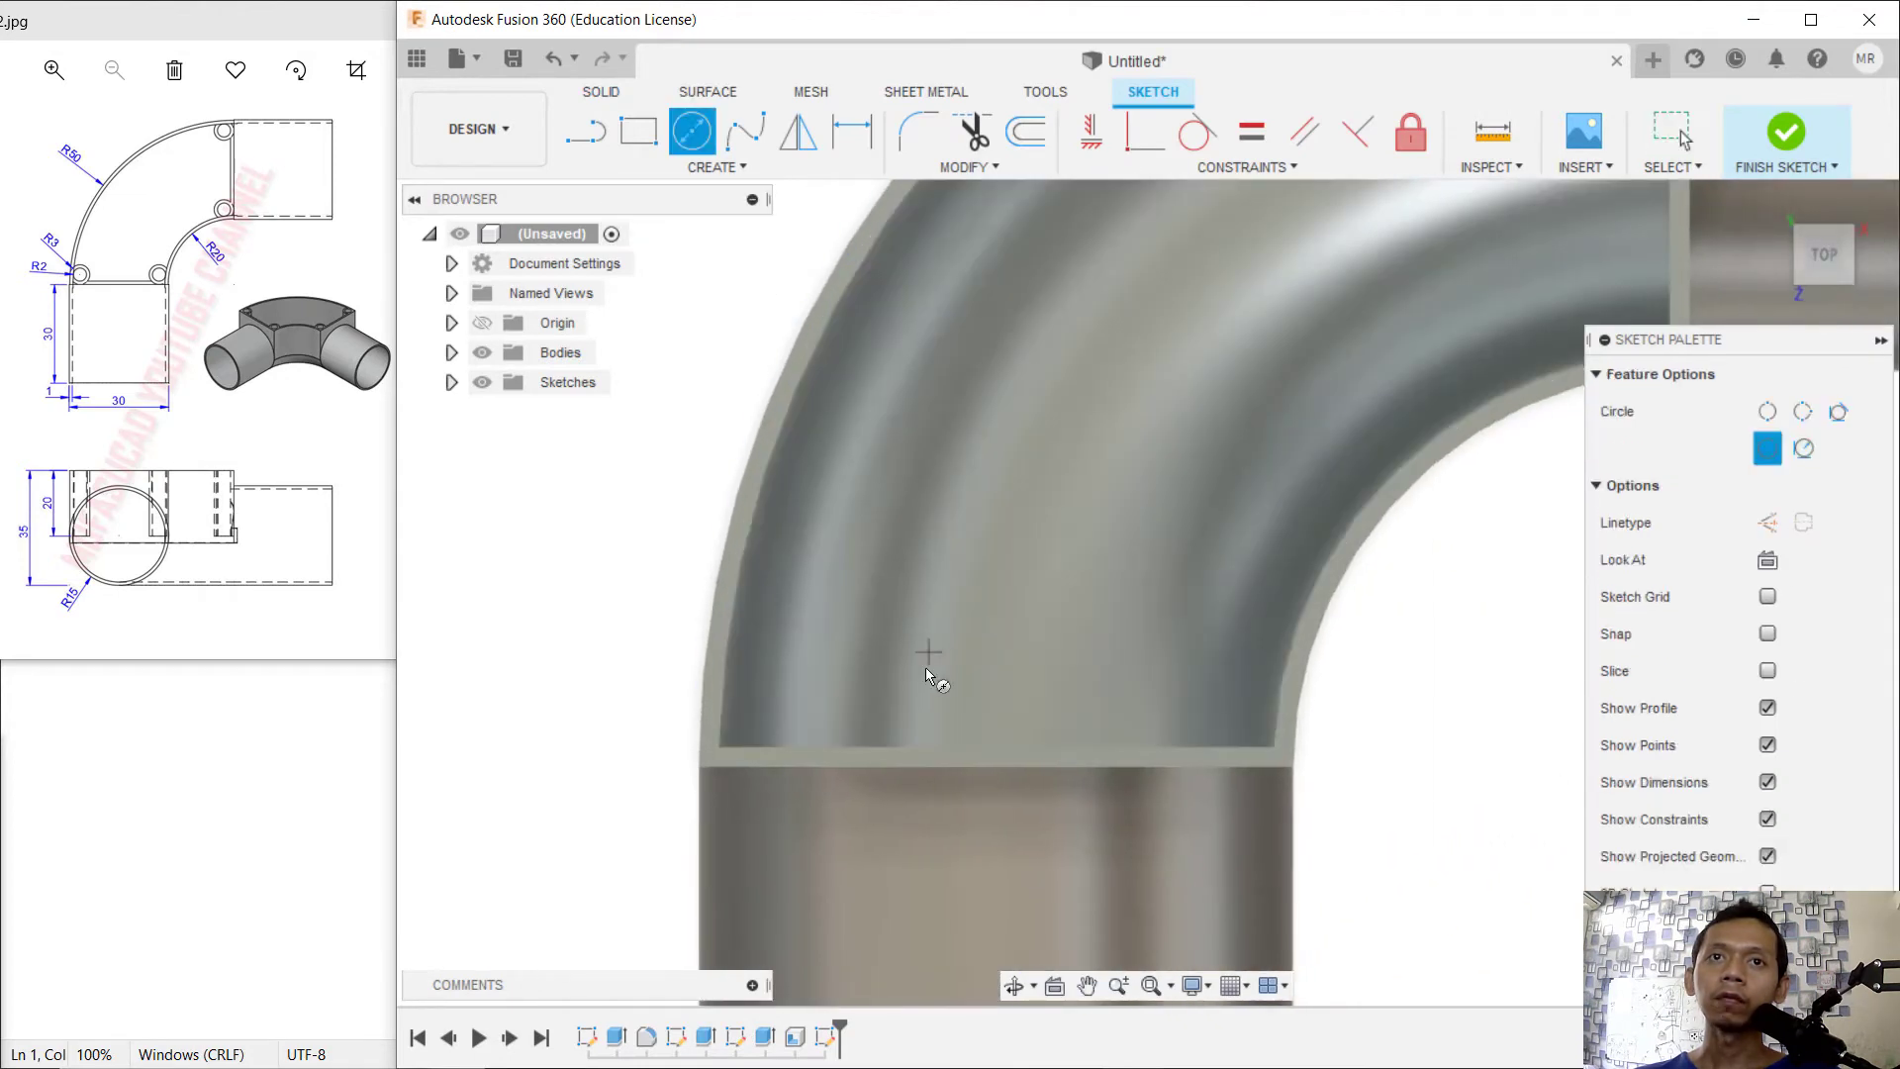
click(789, 658)
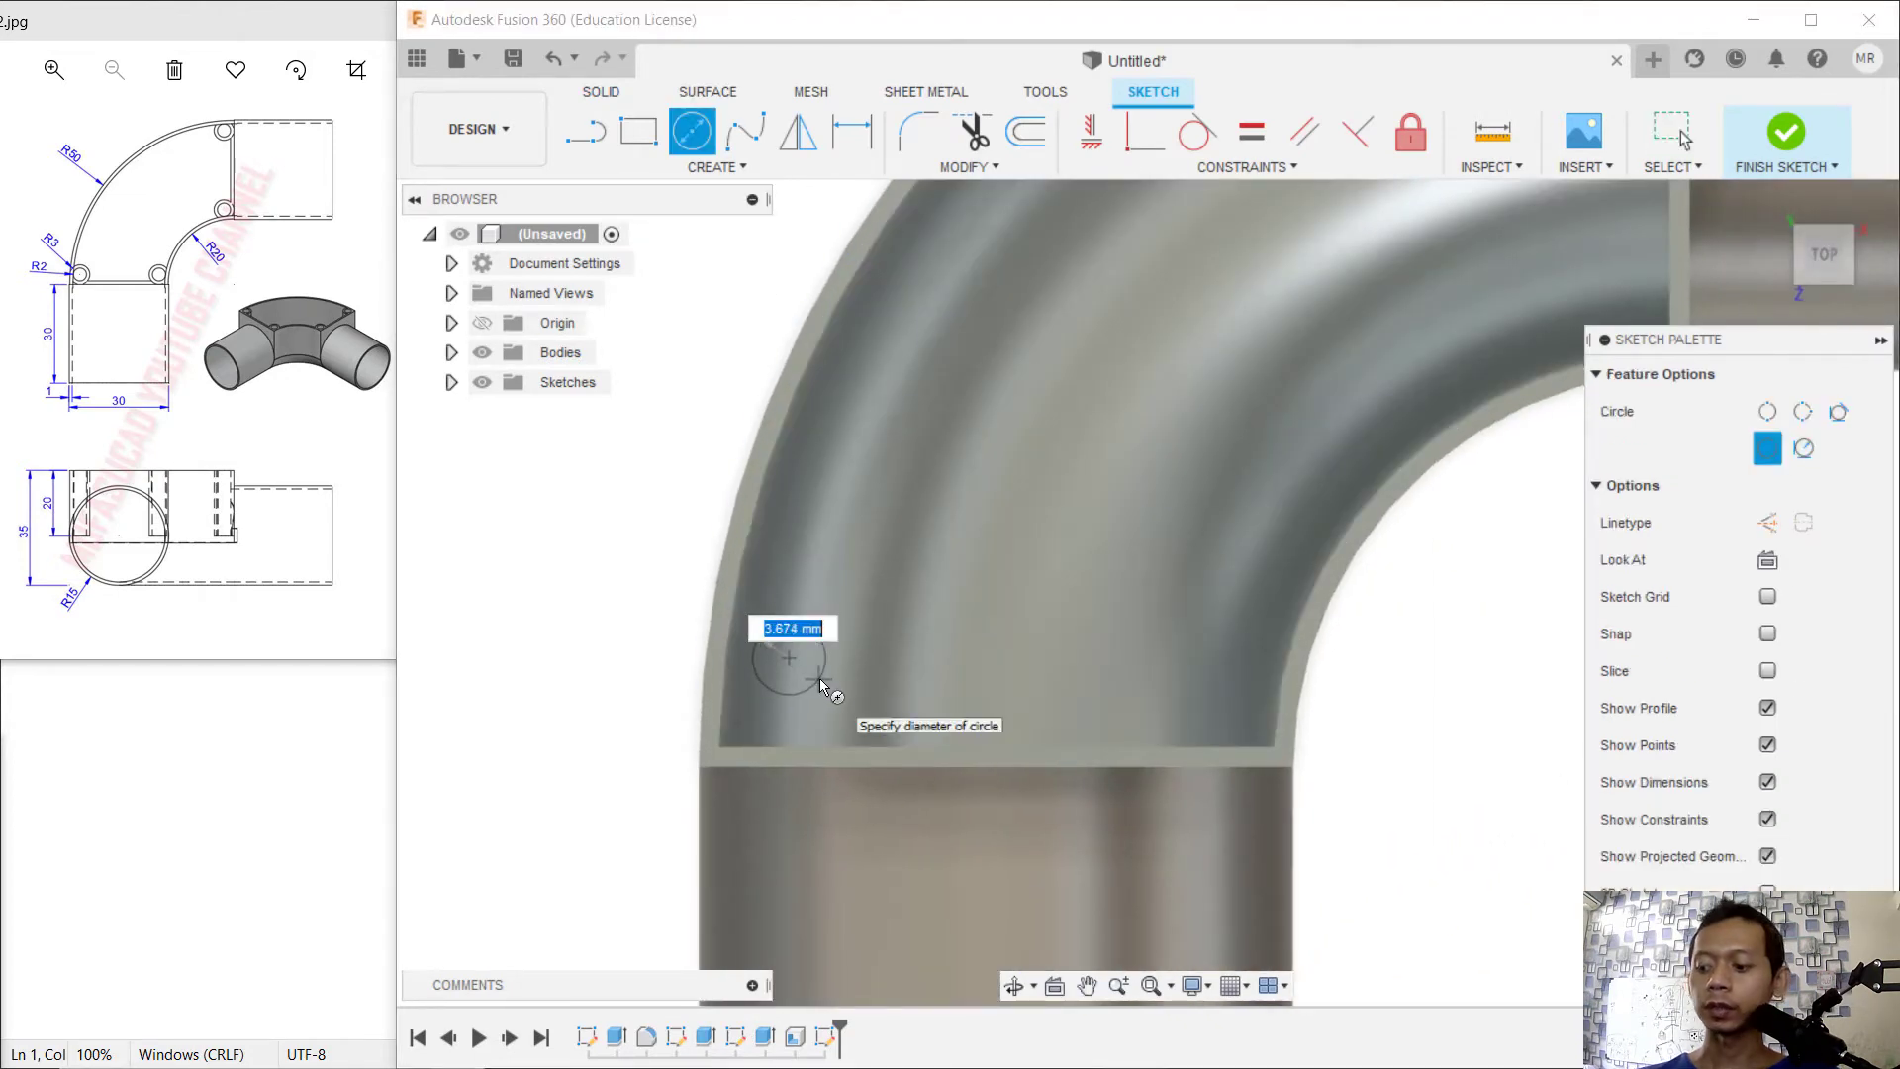
text(6)
key(Return)
key(Escape)
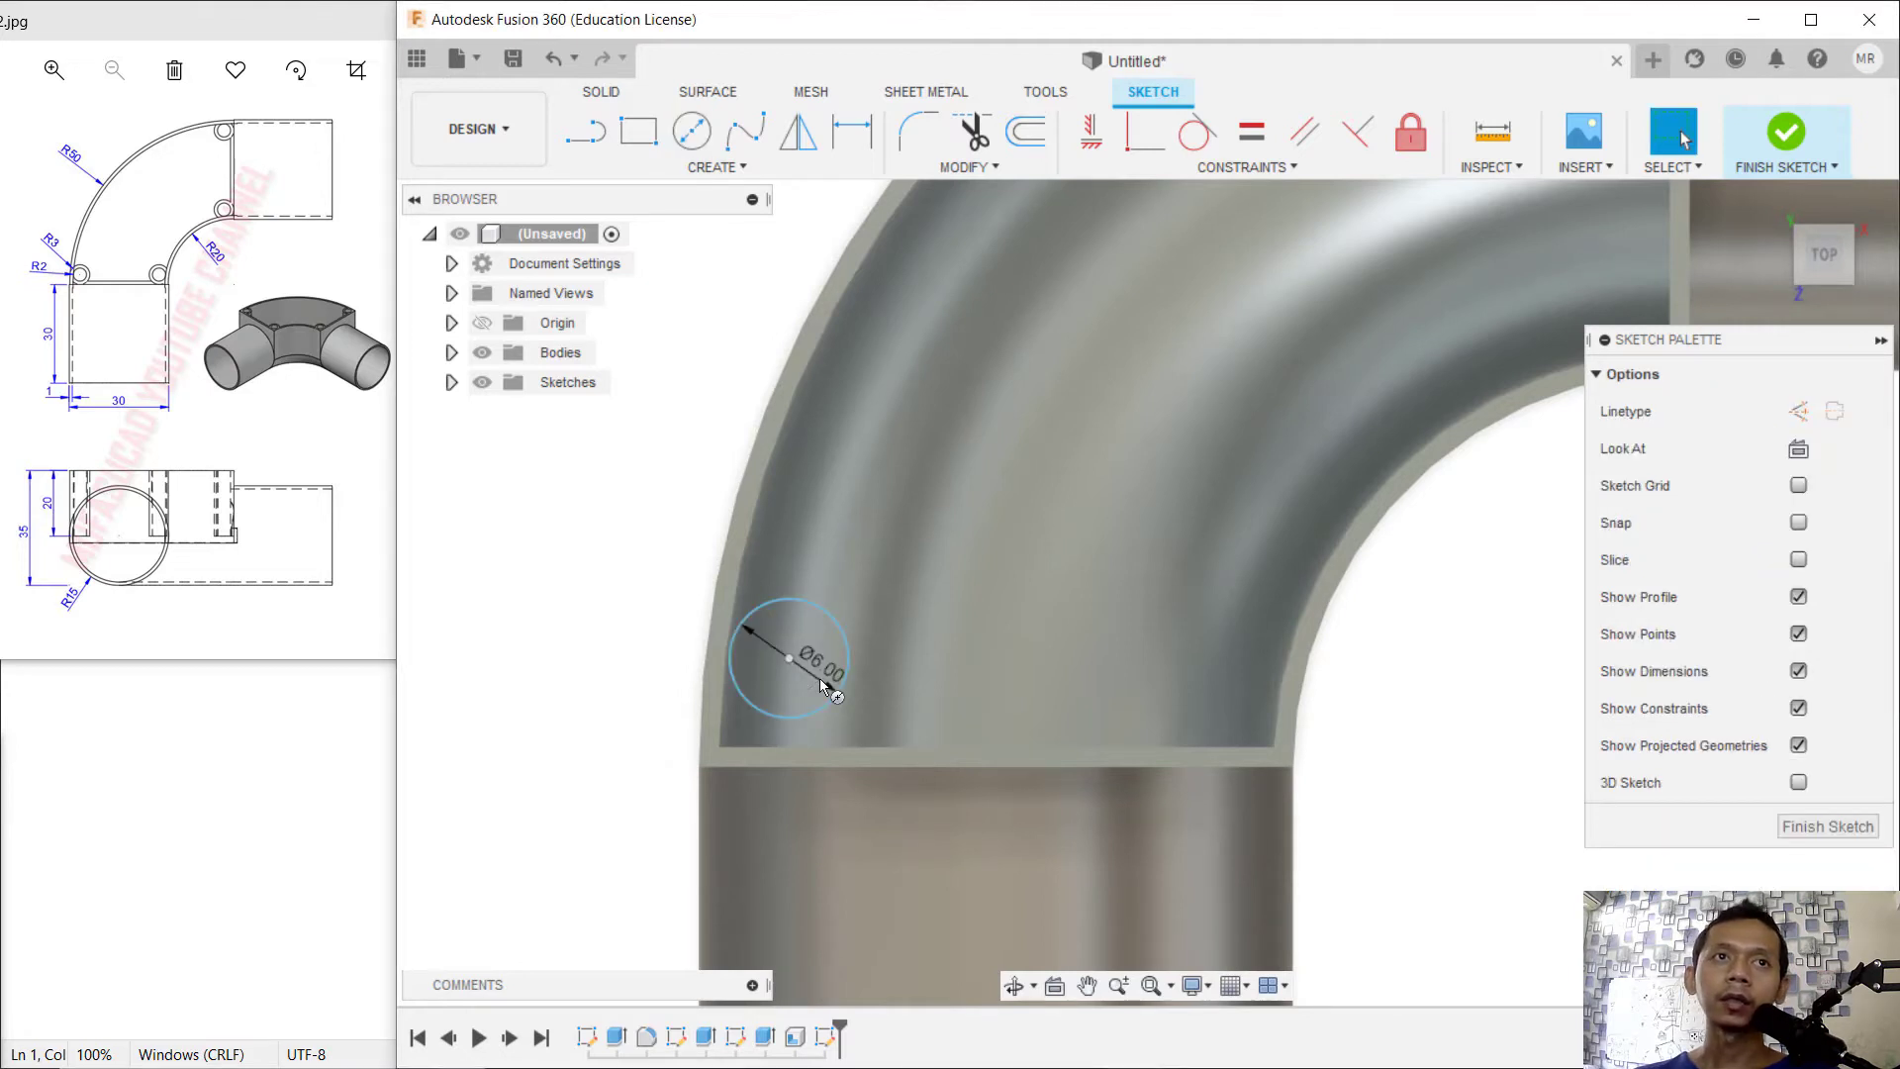
- Draw a 4 mm diameter circle concentric with the 6 mm circle
click(692, 130)
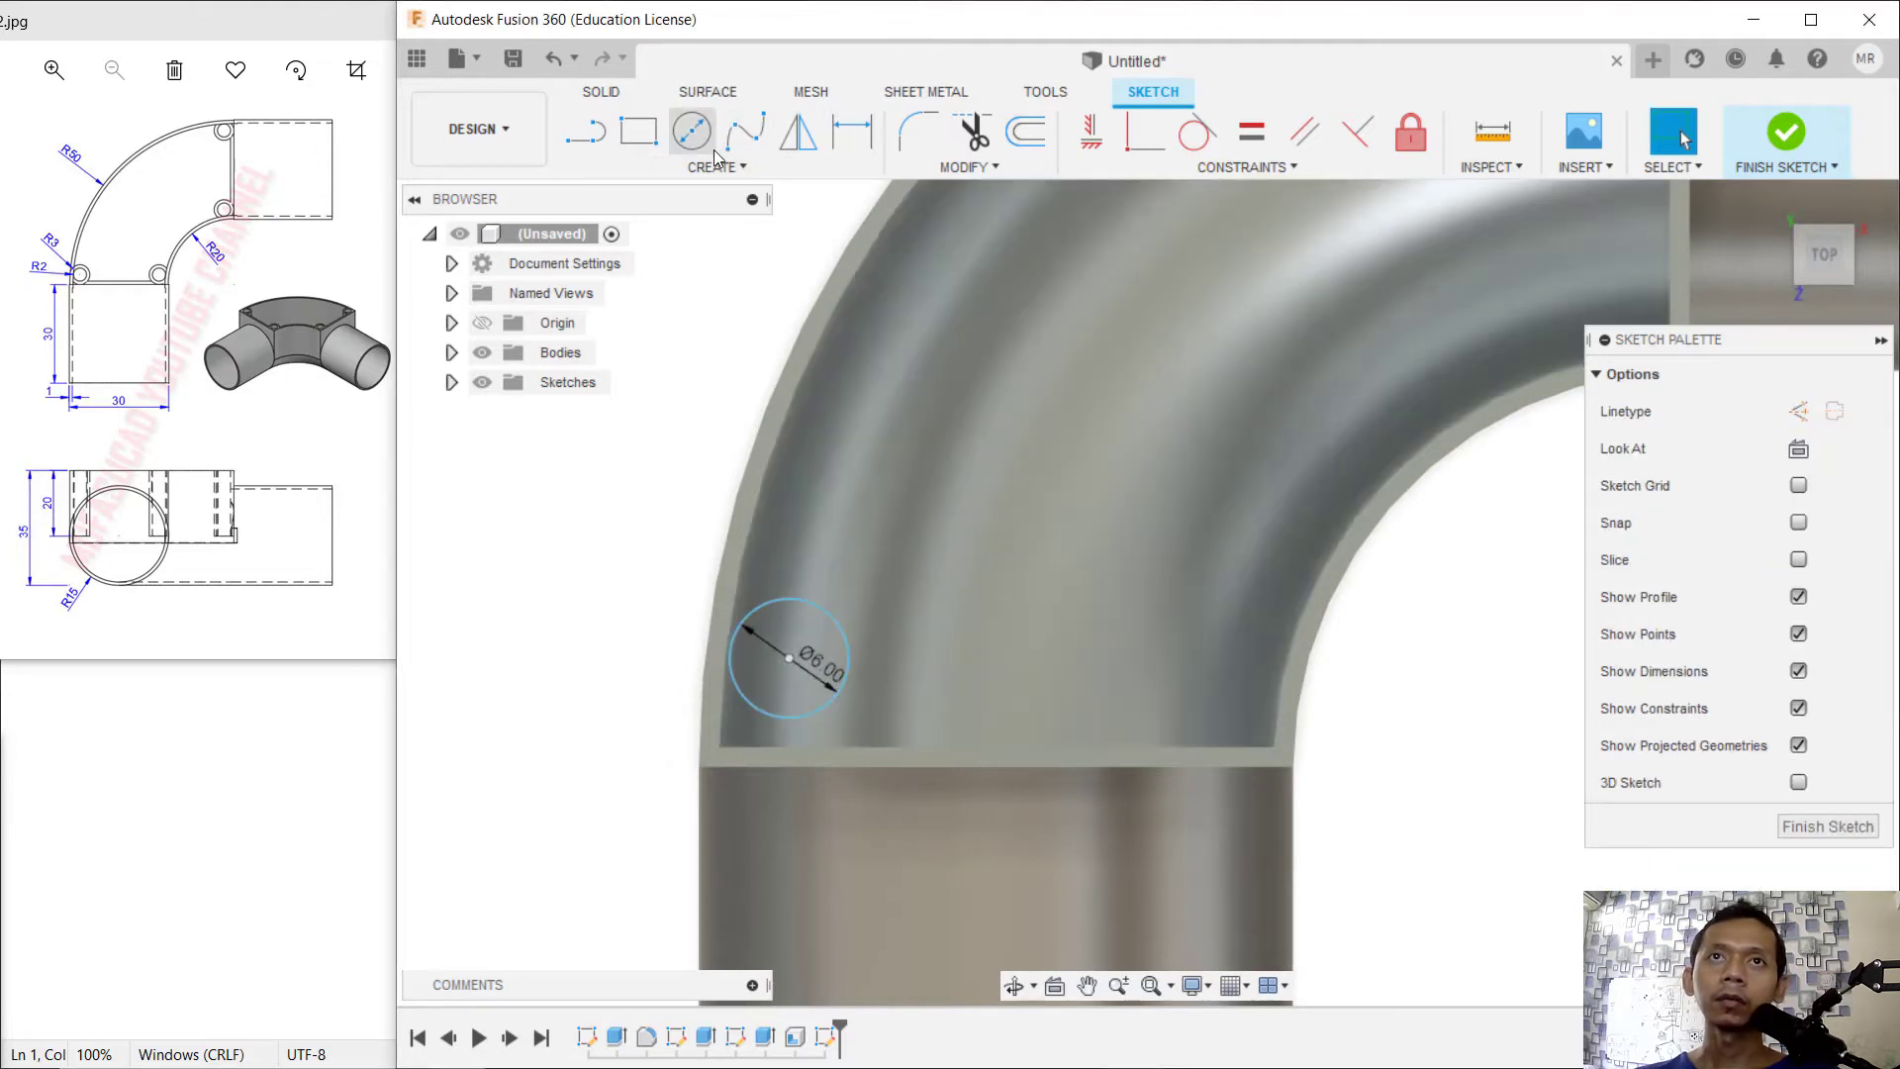
click(787, 661)
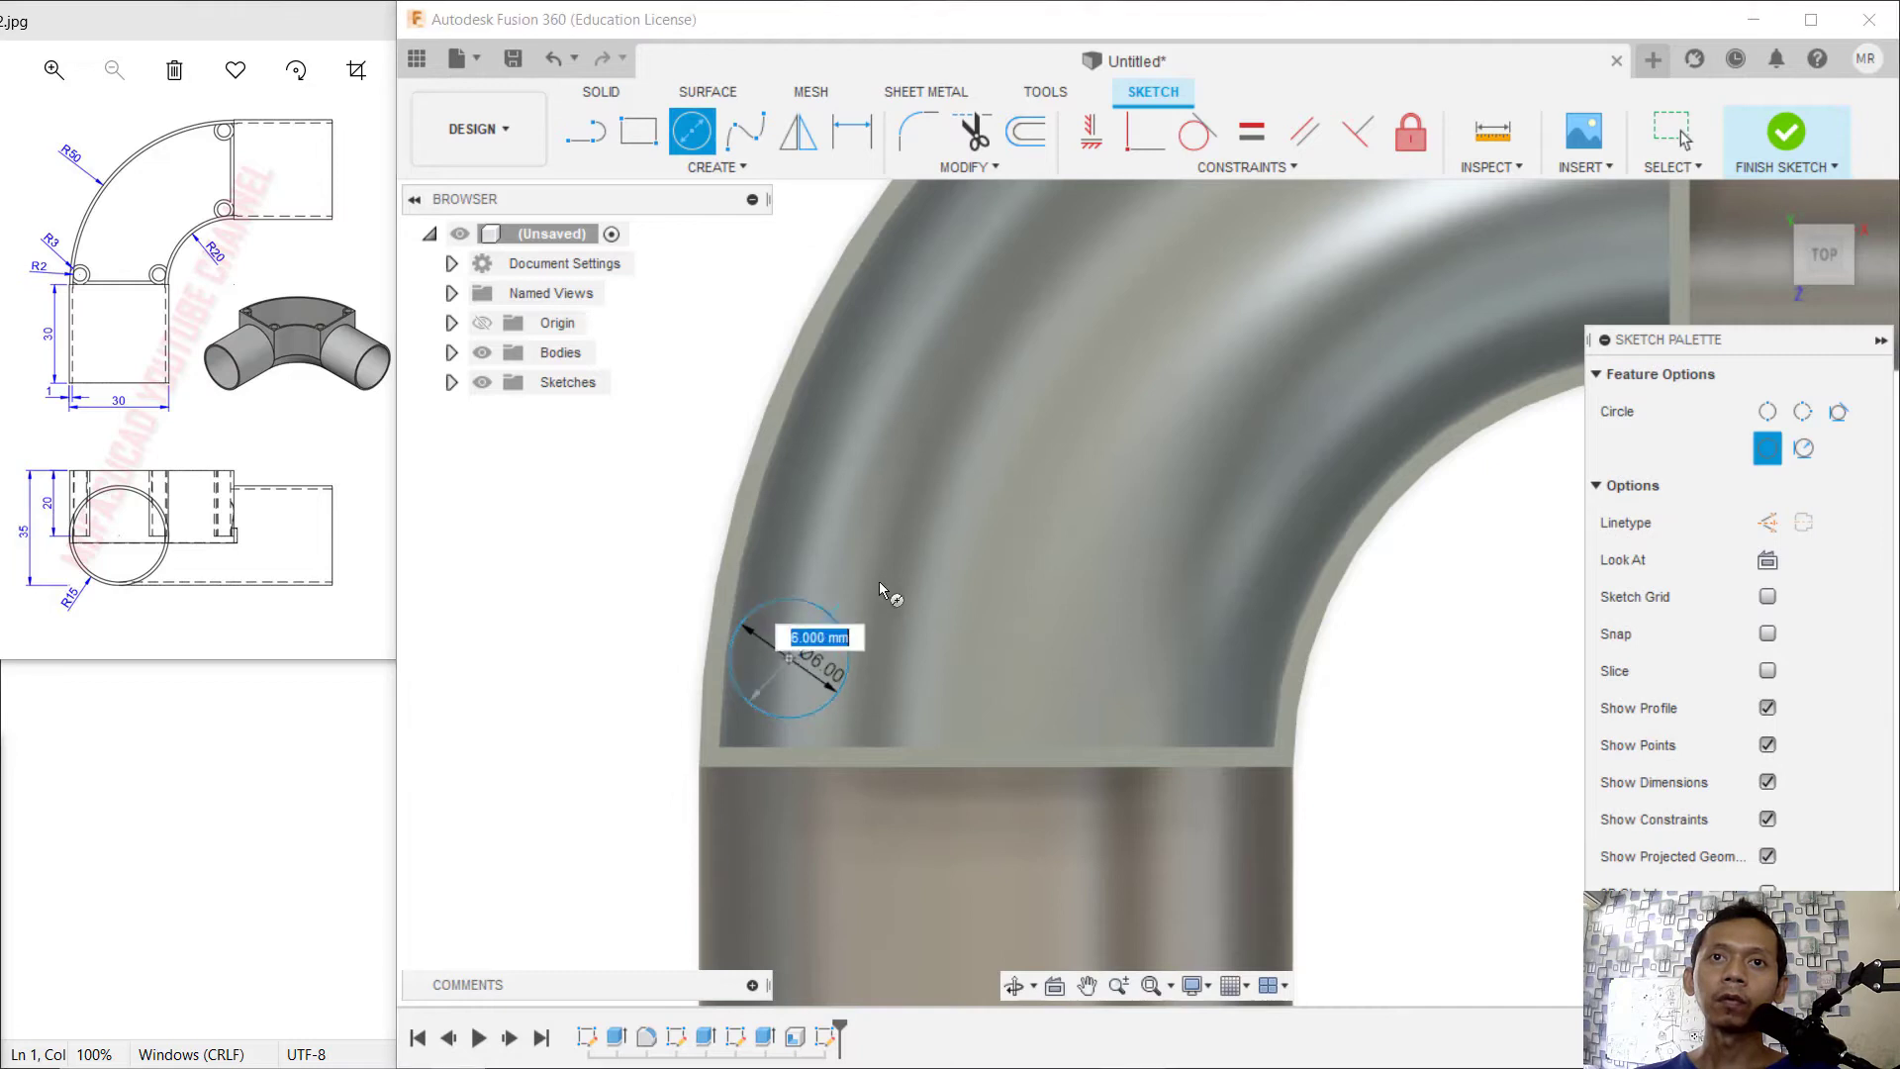
text(4)
key(Return)
key(Escape)
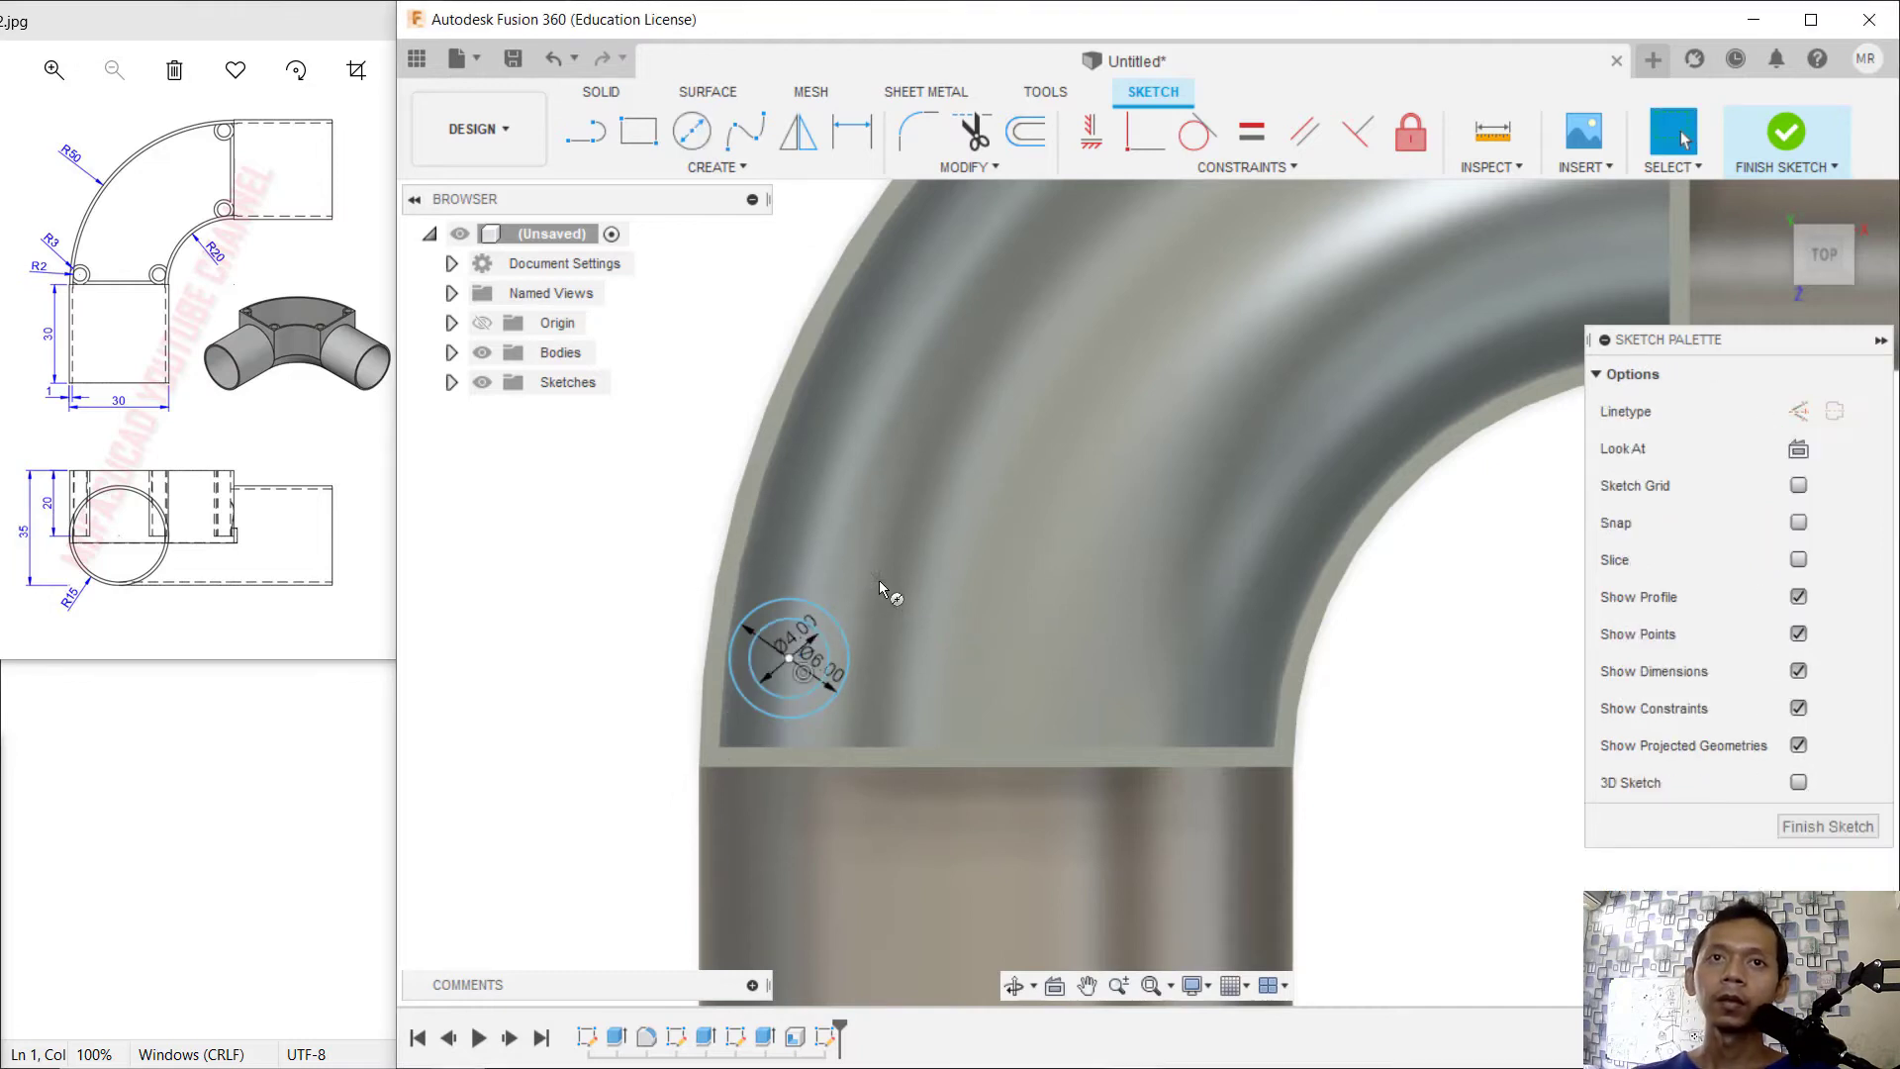
- Copy both concentric circles about 22 mm across to the inner corner of the elbow's front end
click(821, 642)
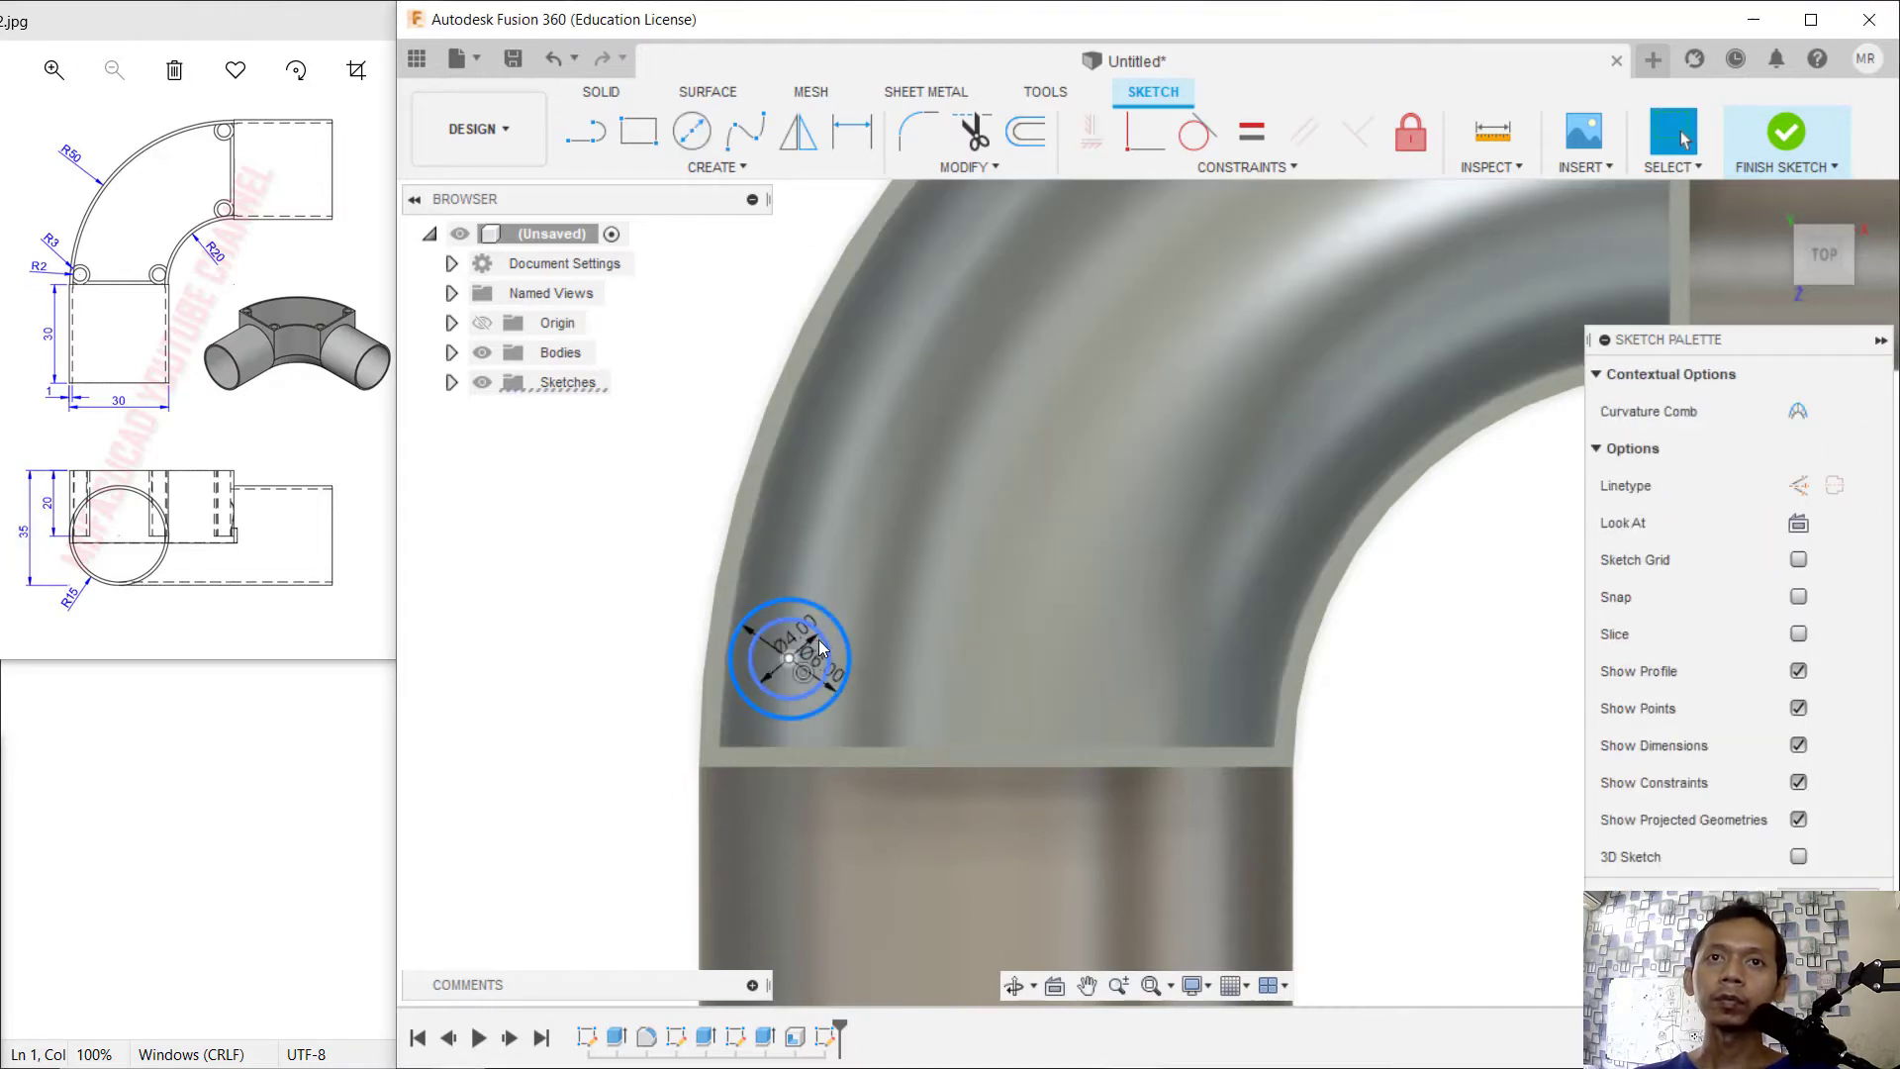
click(818, 639)
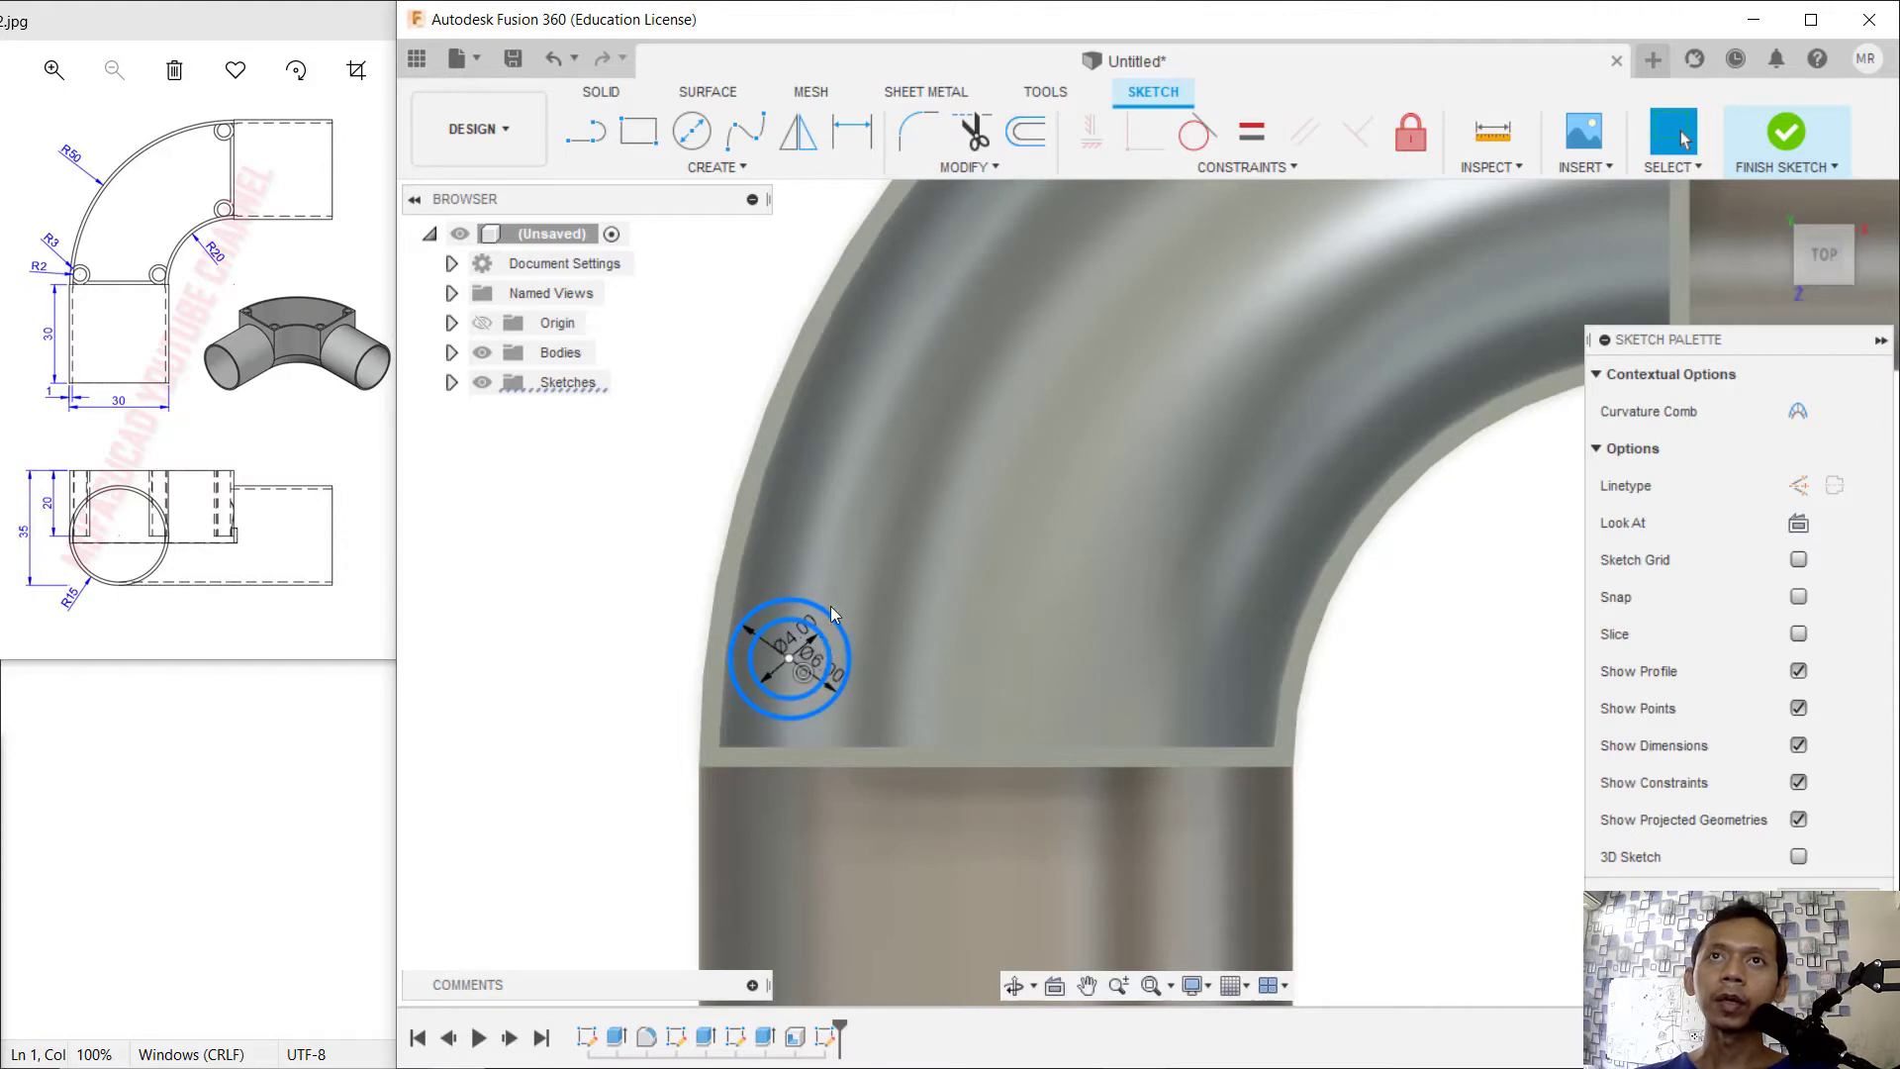
click(983, 168)
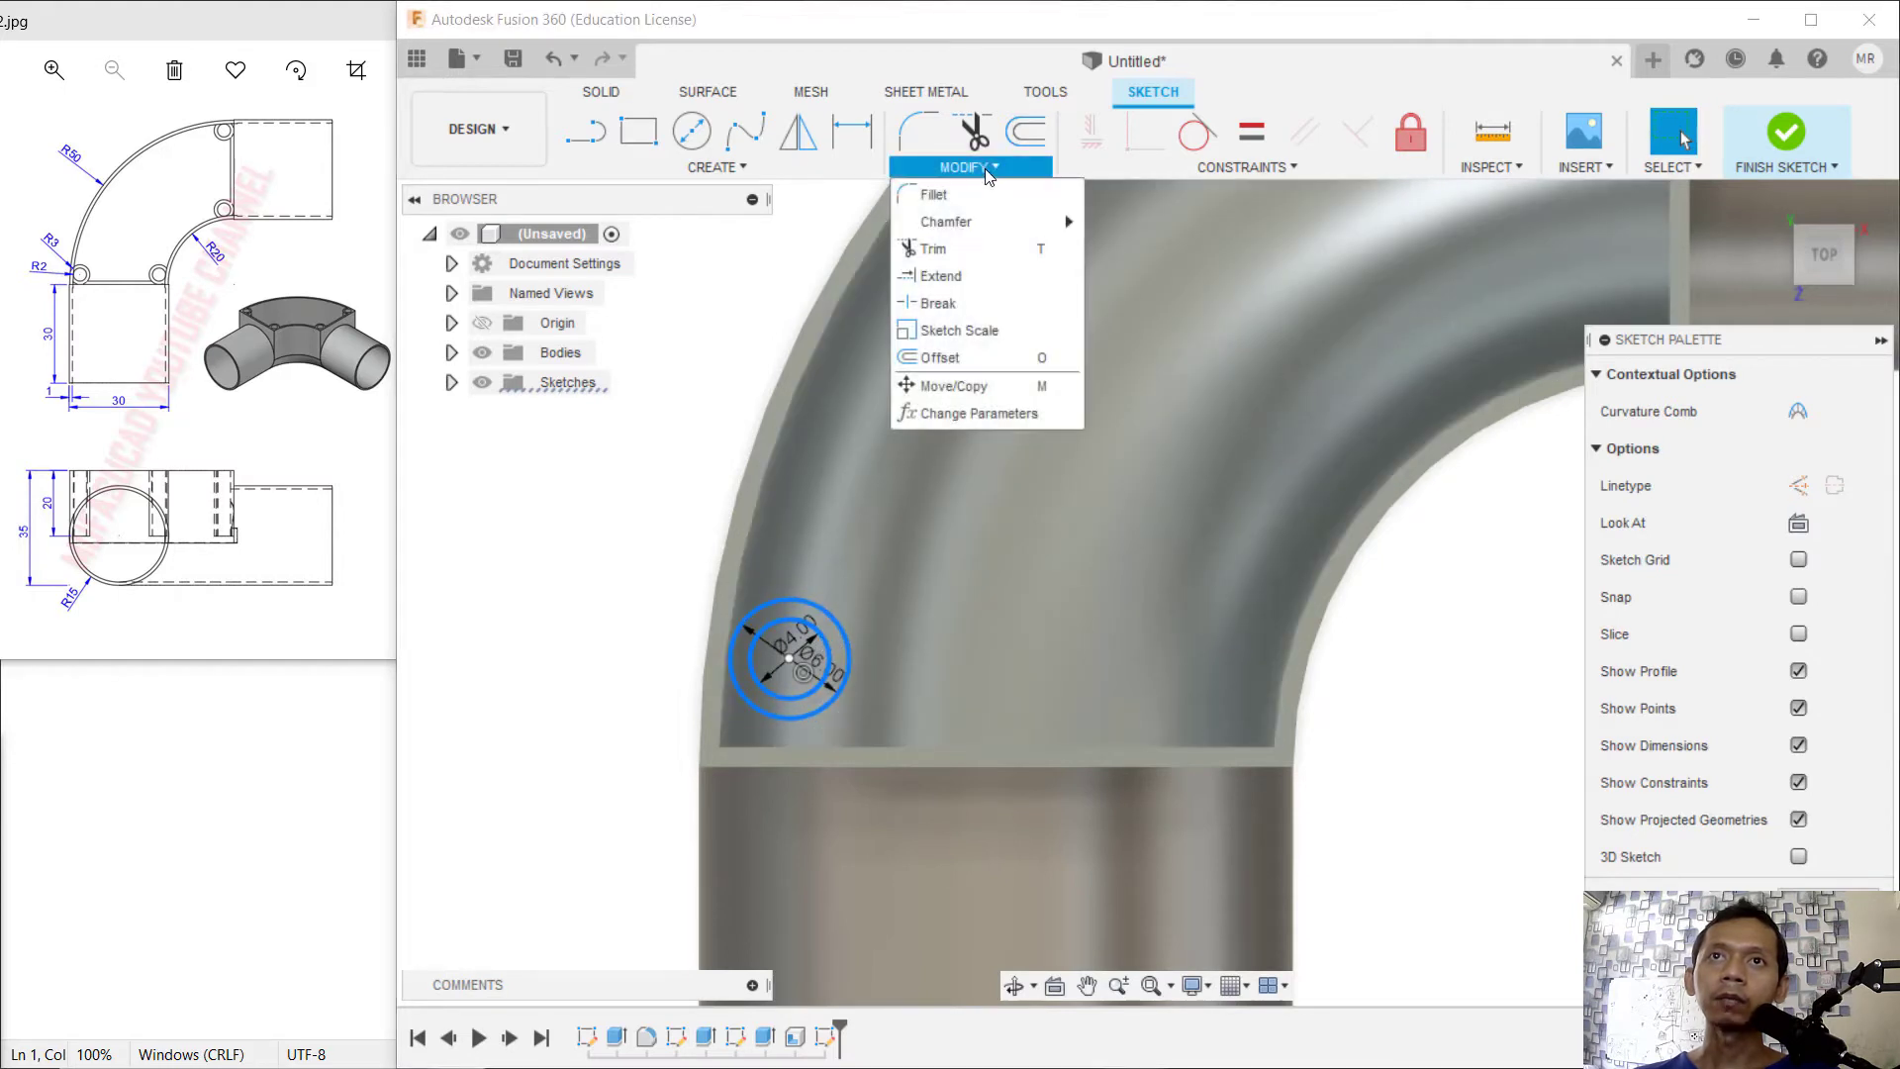
click(990, 386)
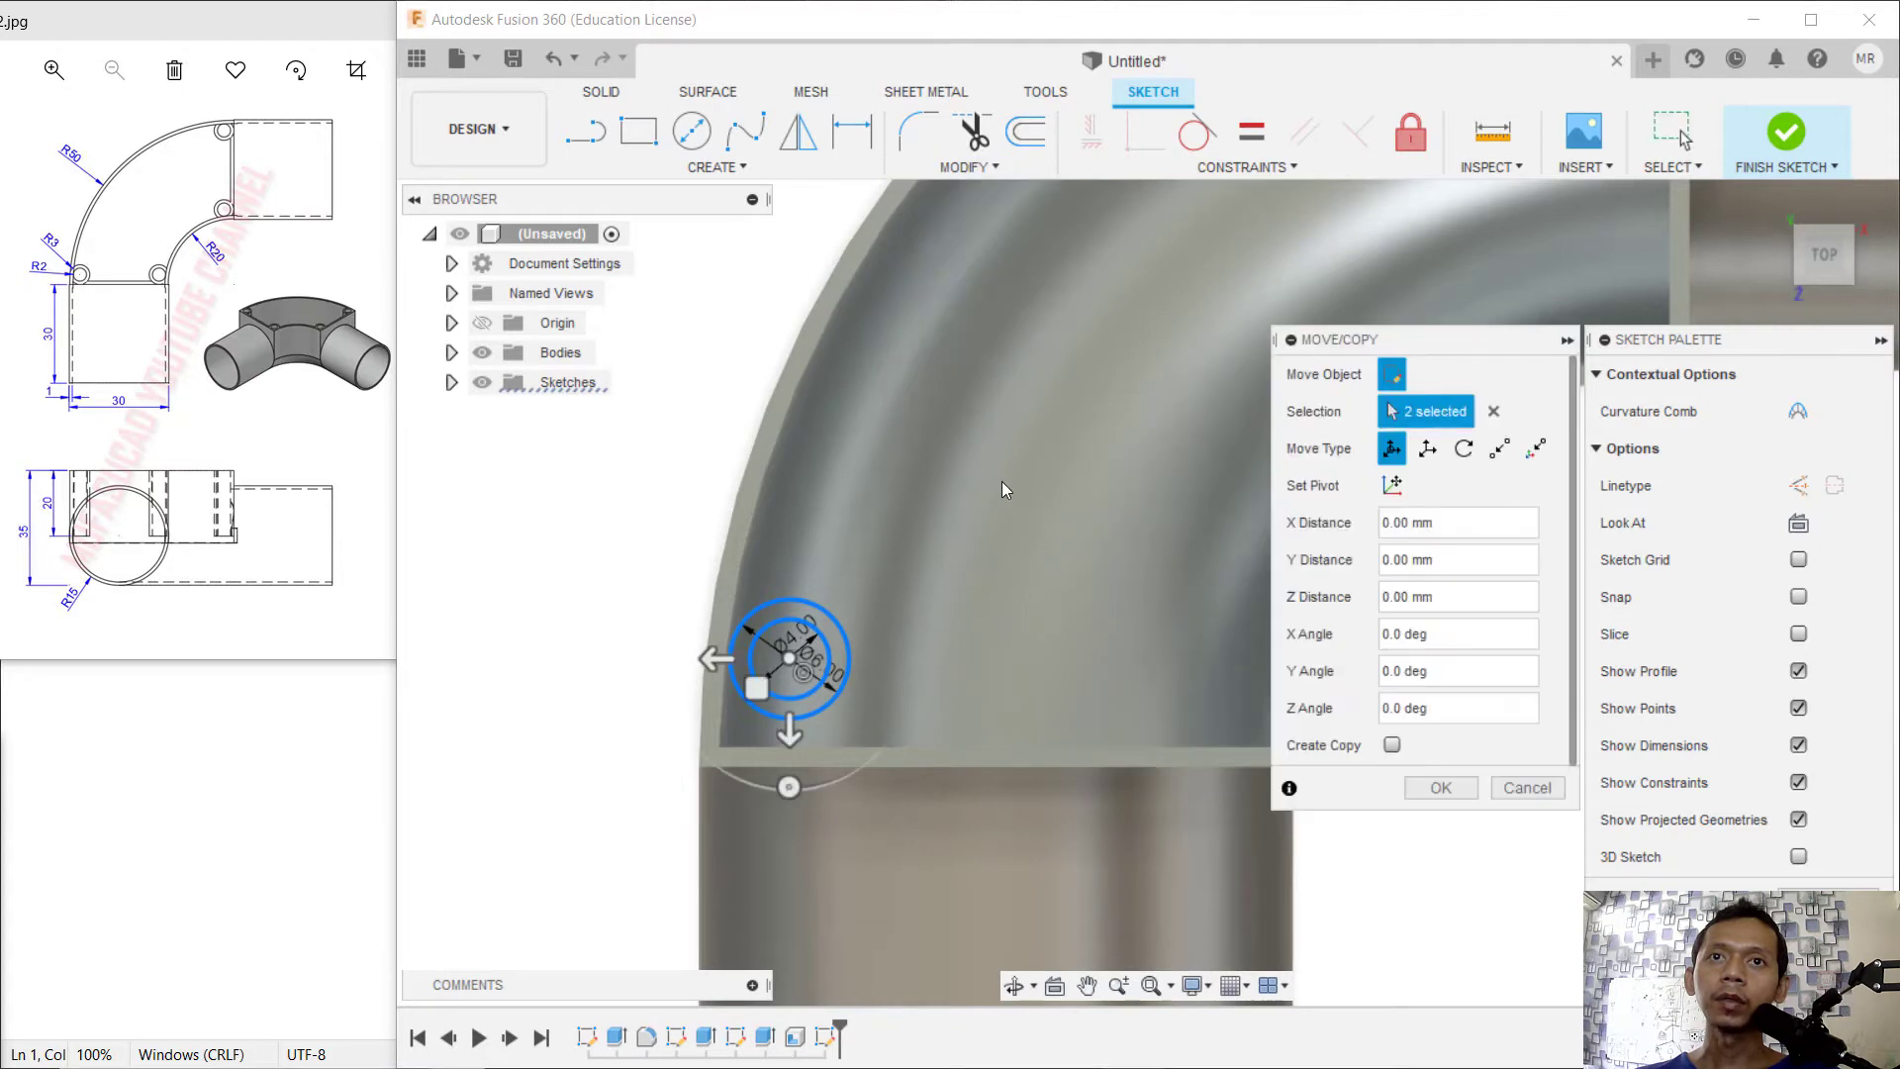
click(1393, 745)
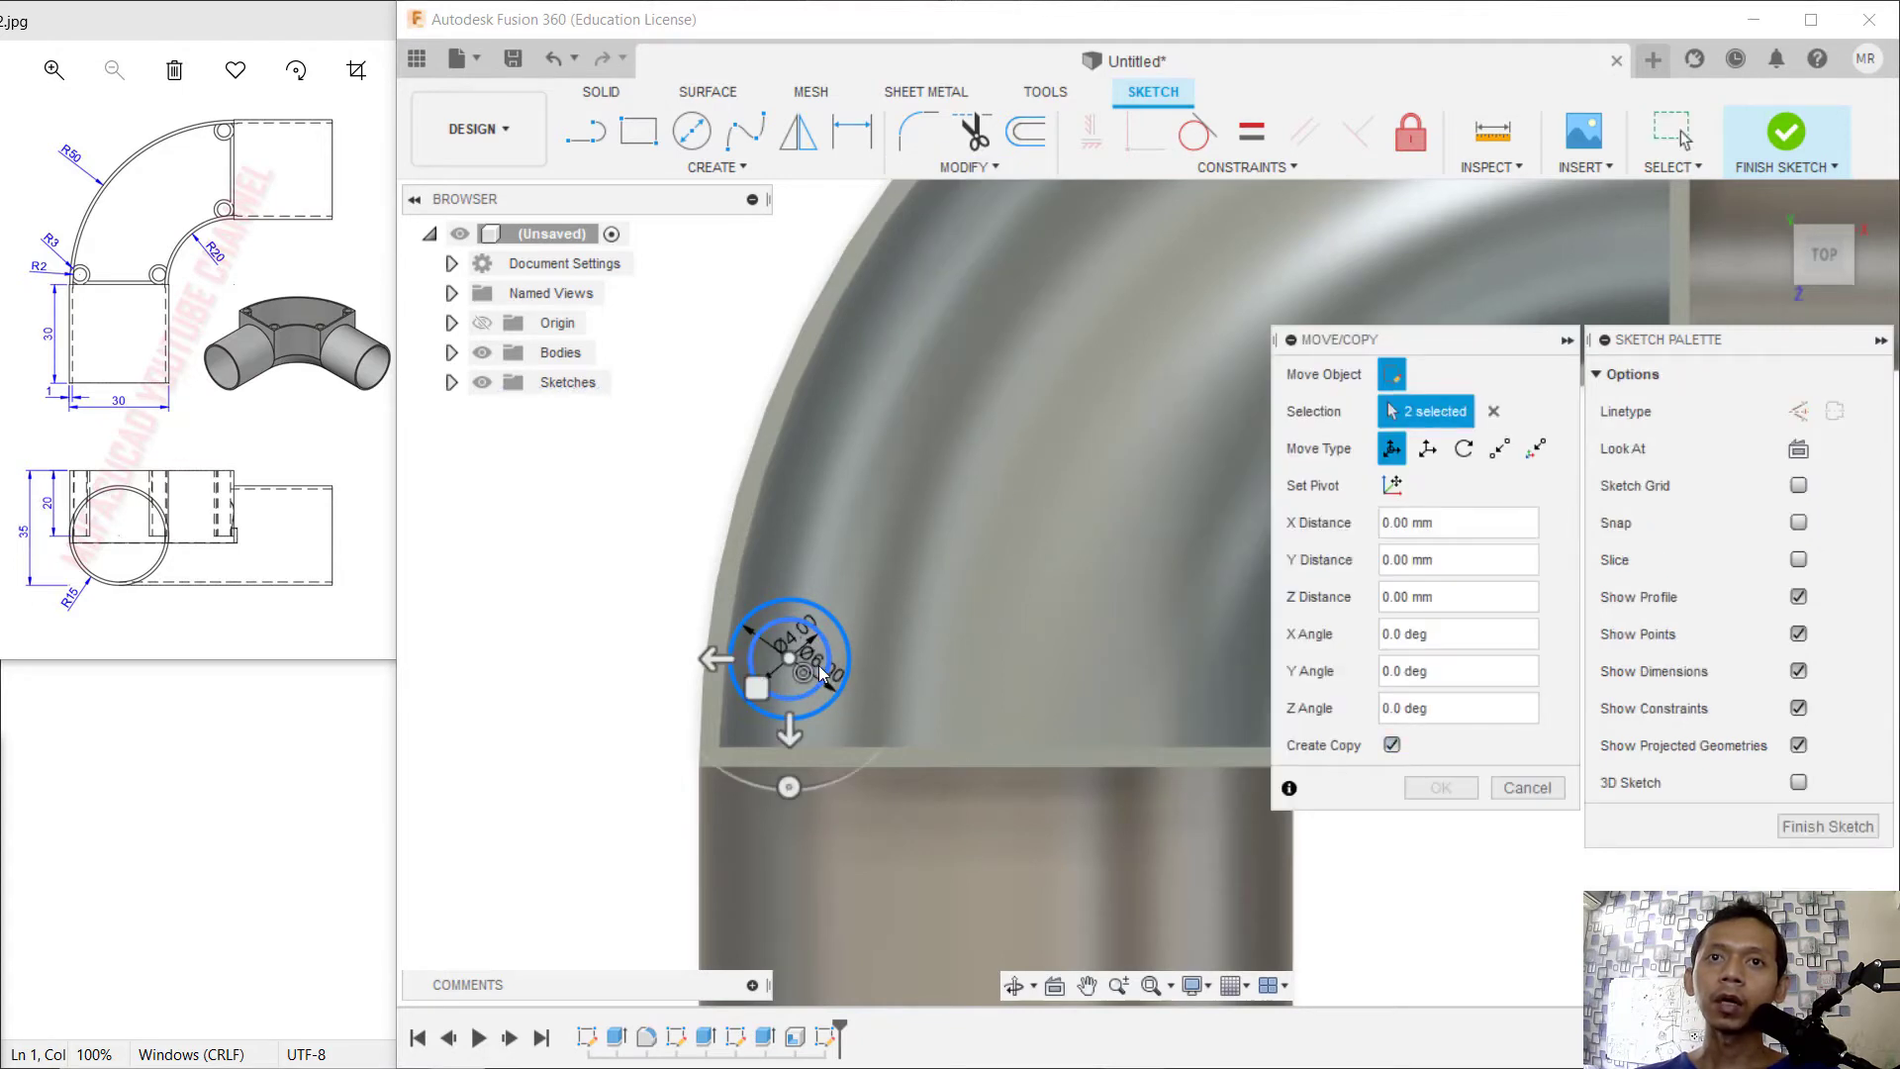
drag(797, 653, 1225, 666)
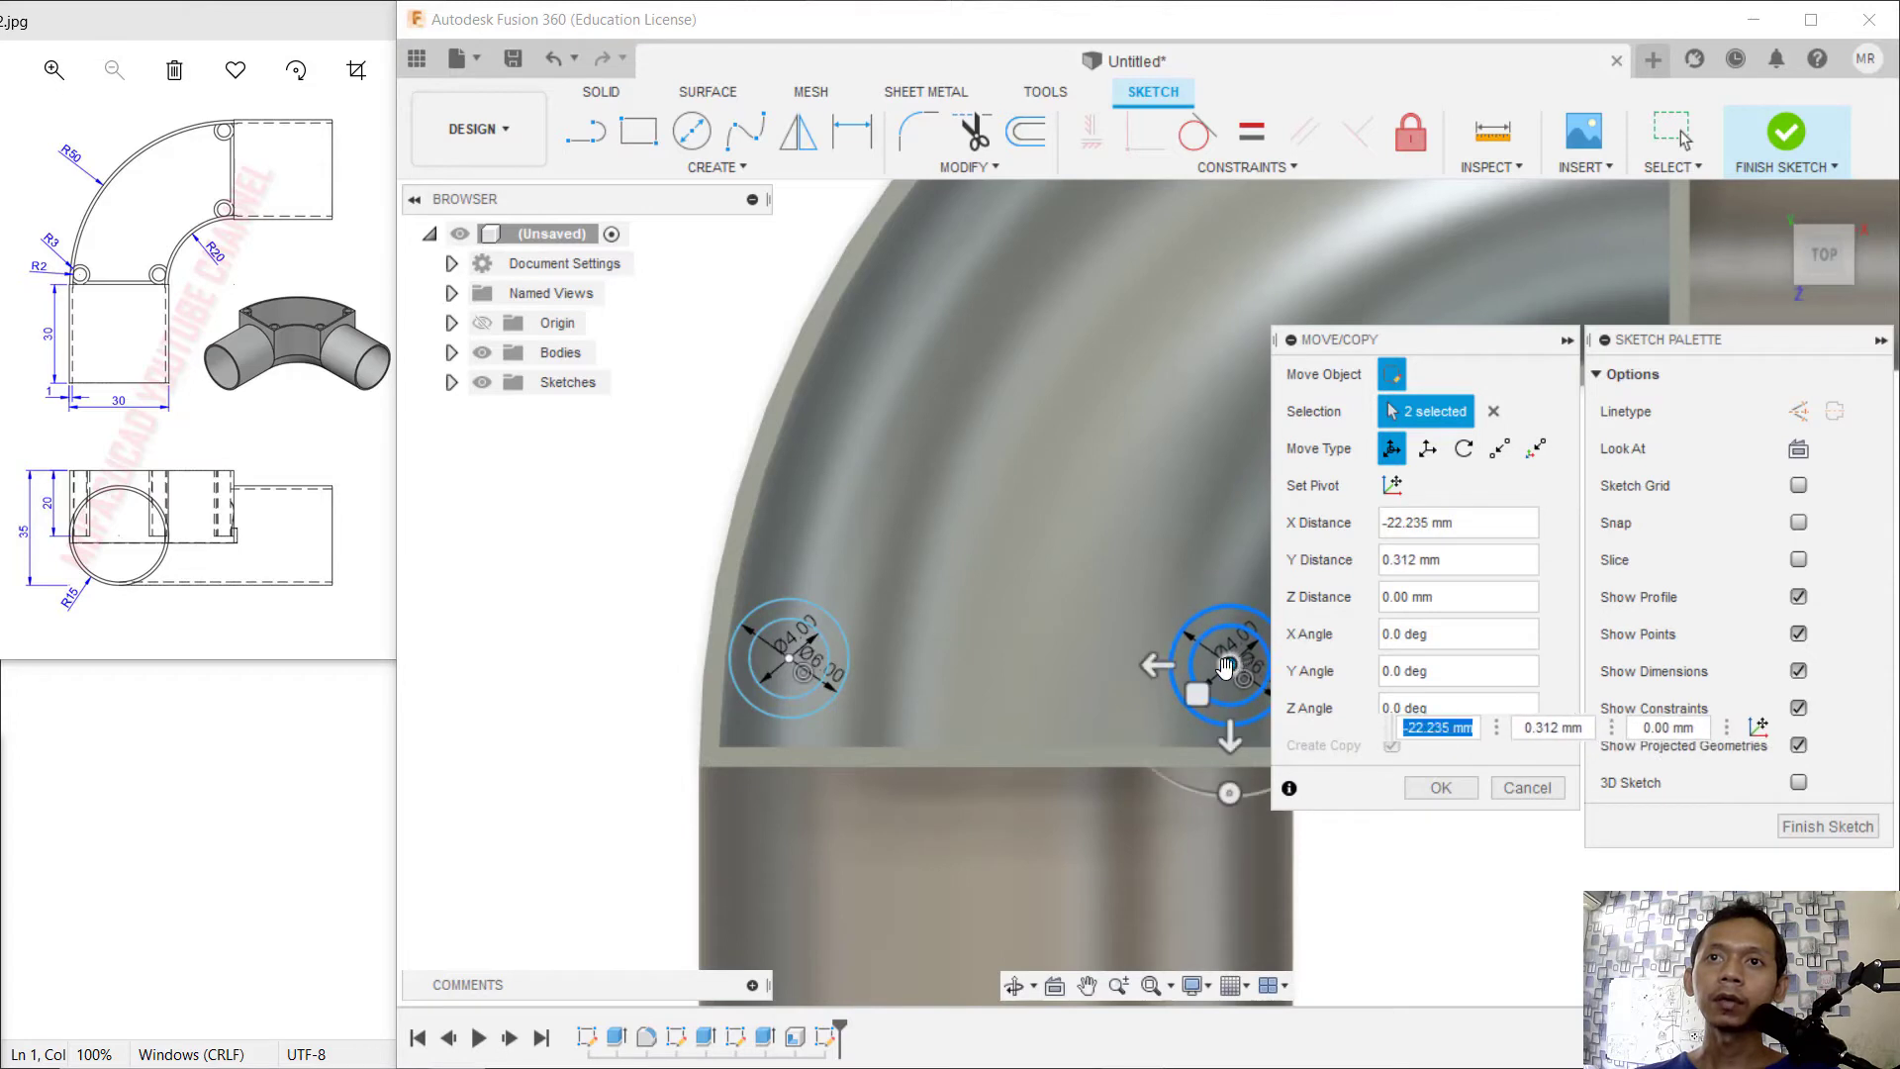
click(1441, 787)
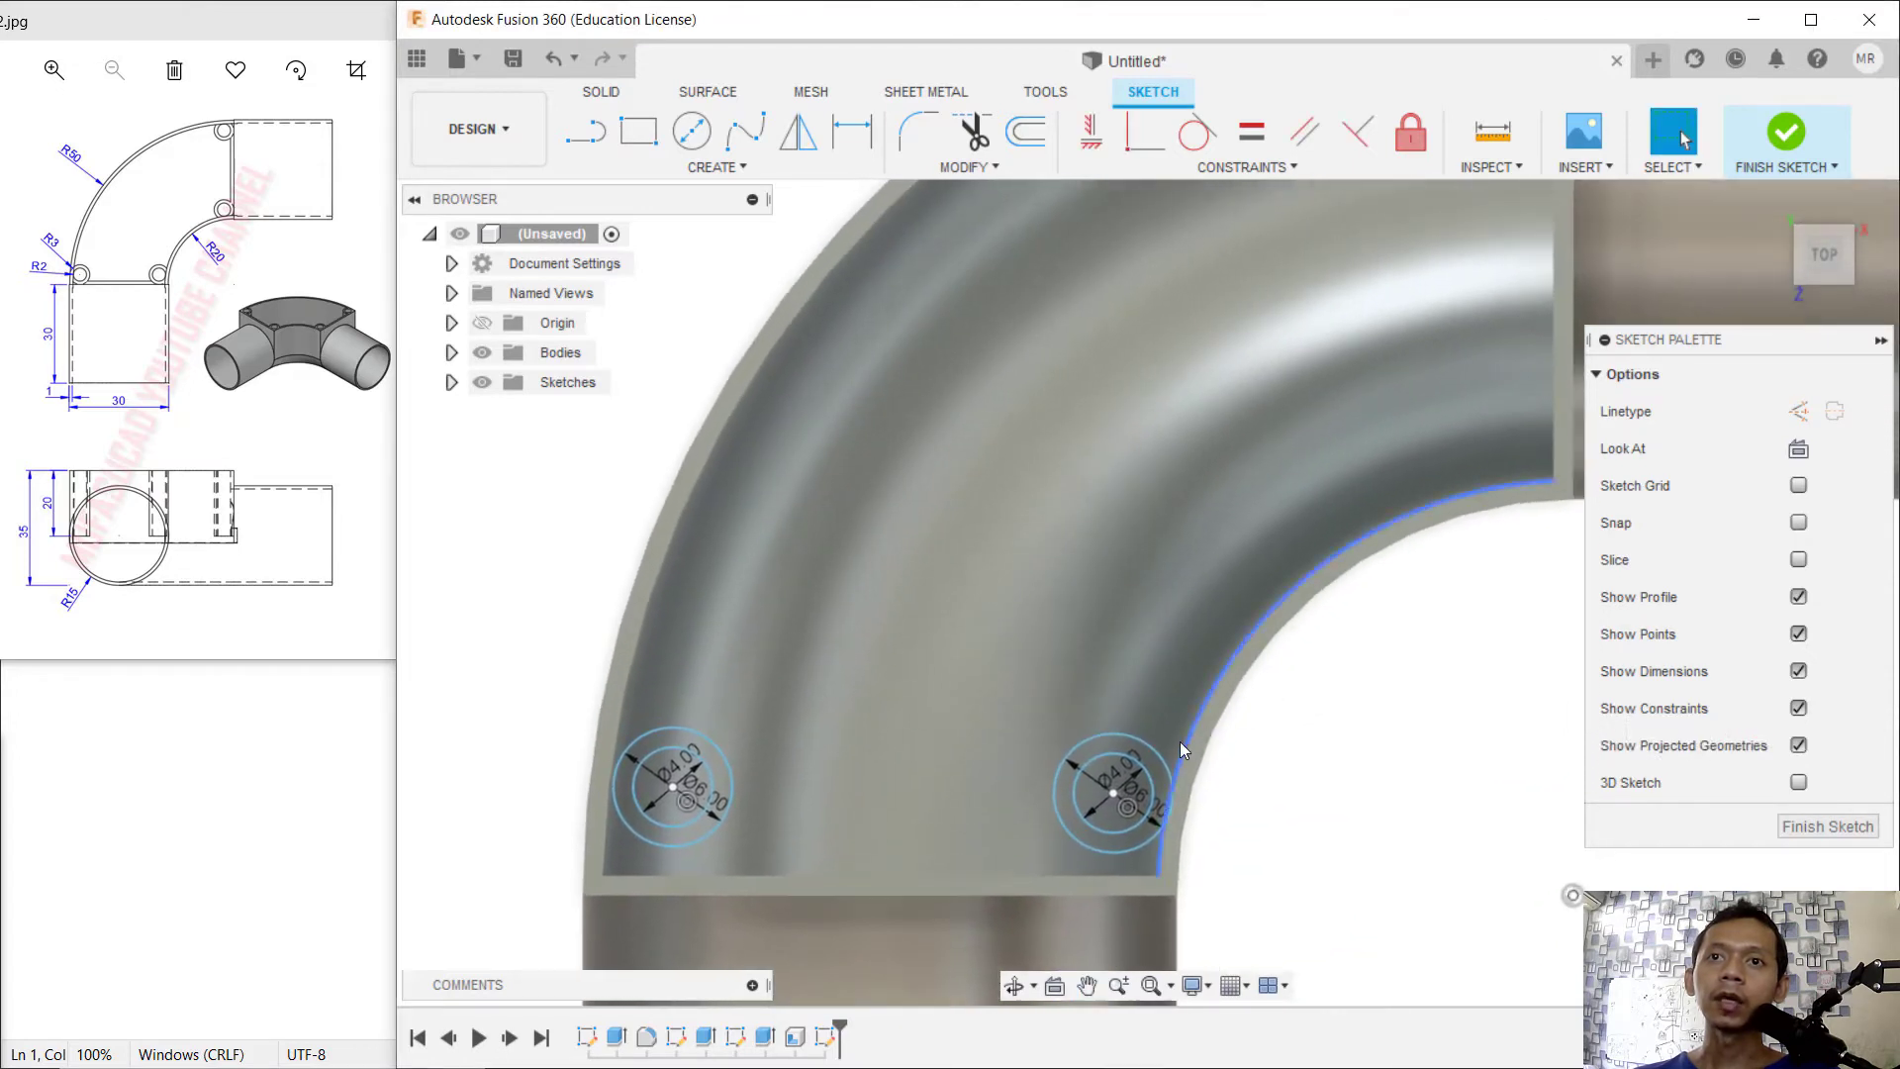
- Copy the two concentric circles at the front end's inner corner to the side end, about 19 mm across and 24 mm back
click(1140, 740)
shift+click(1130, 762)
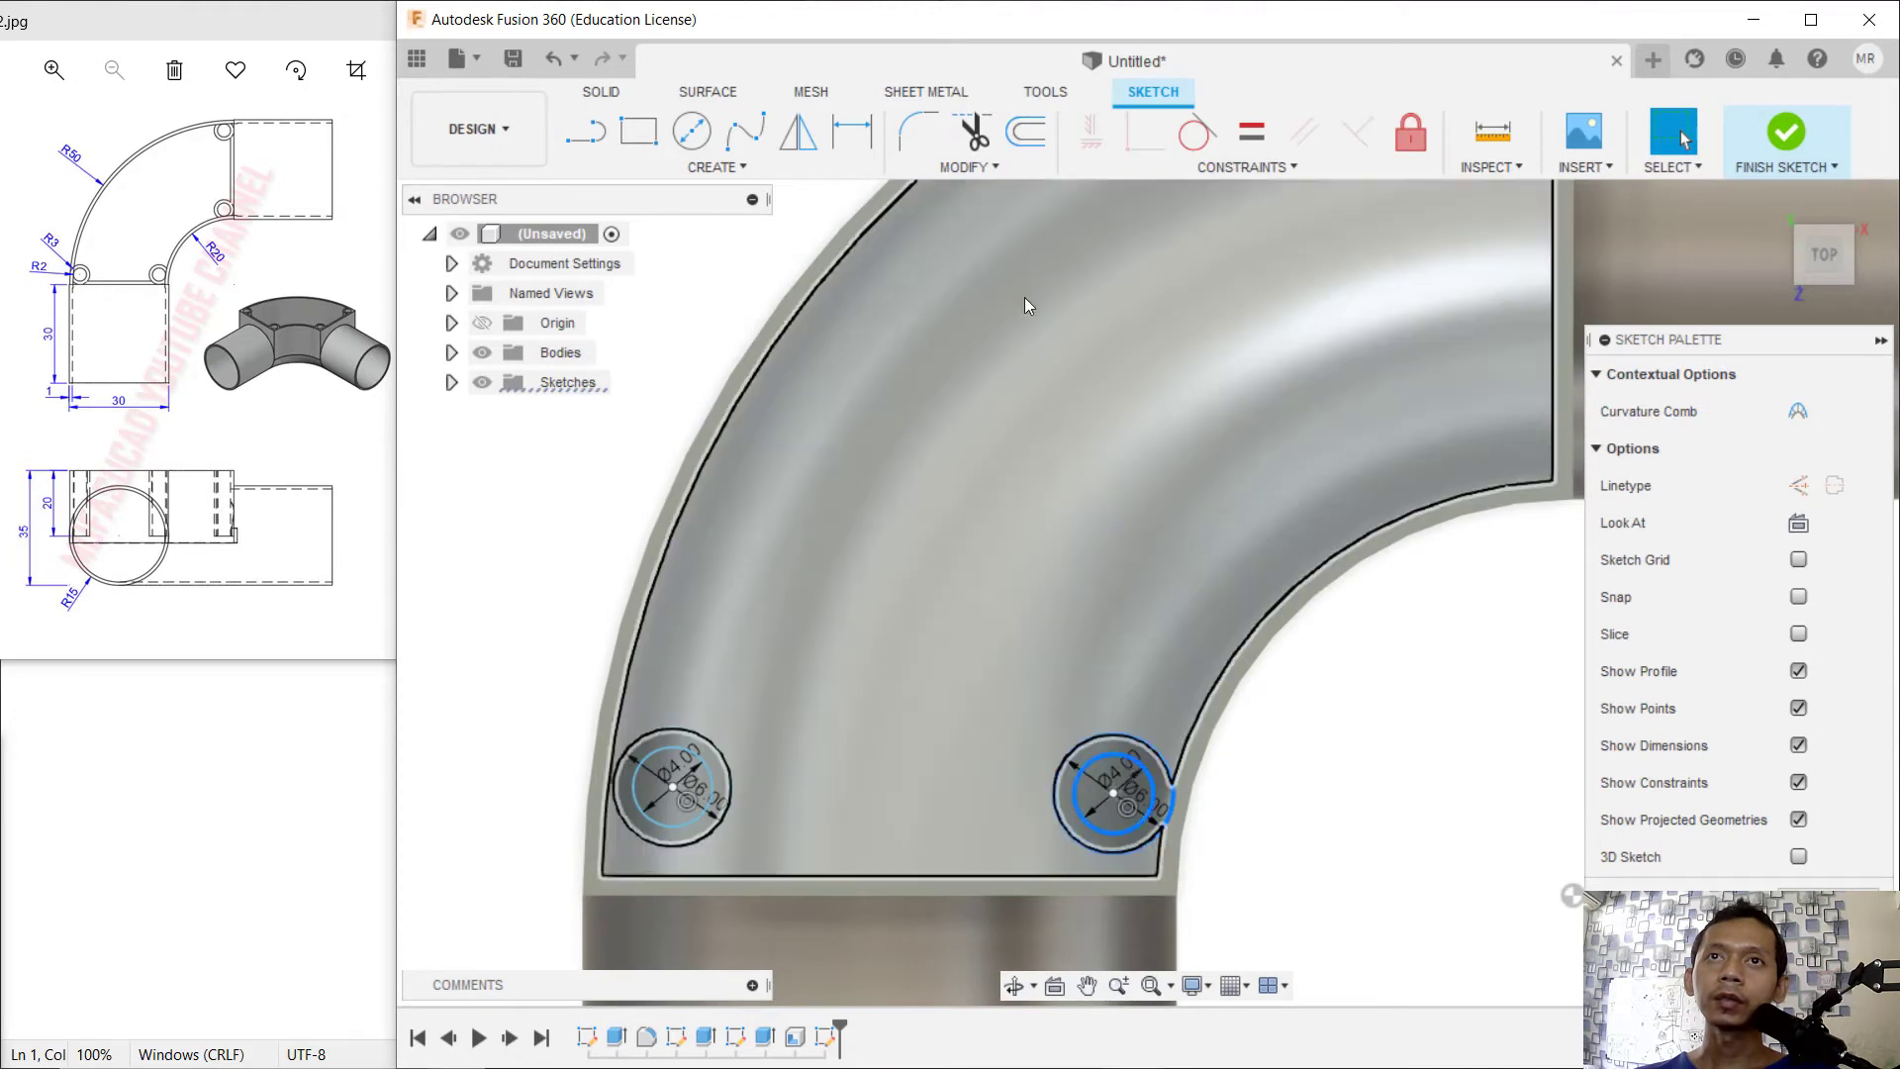
click(980, 168)
click(955, 382)
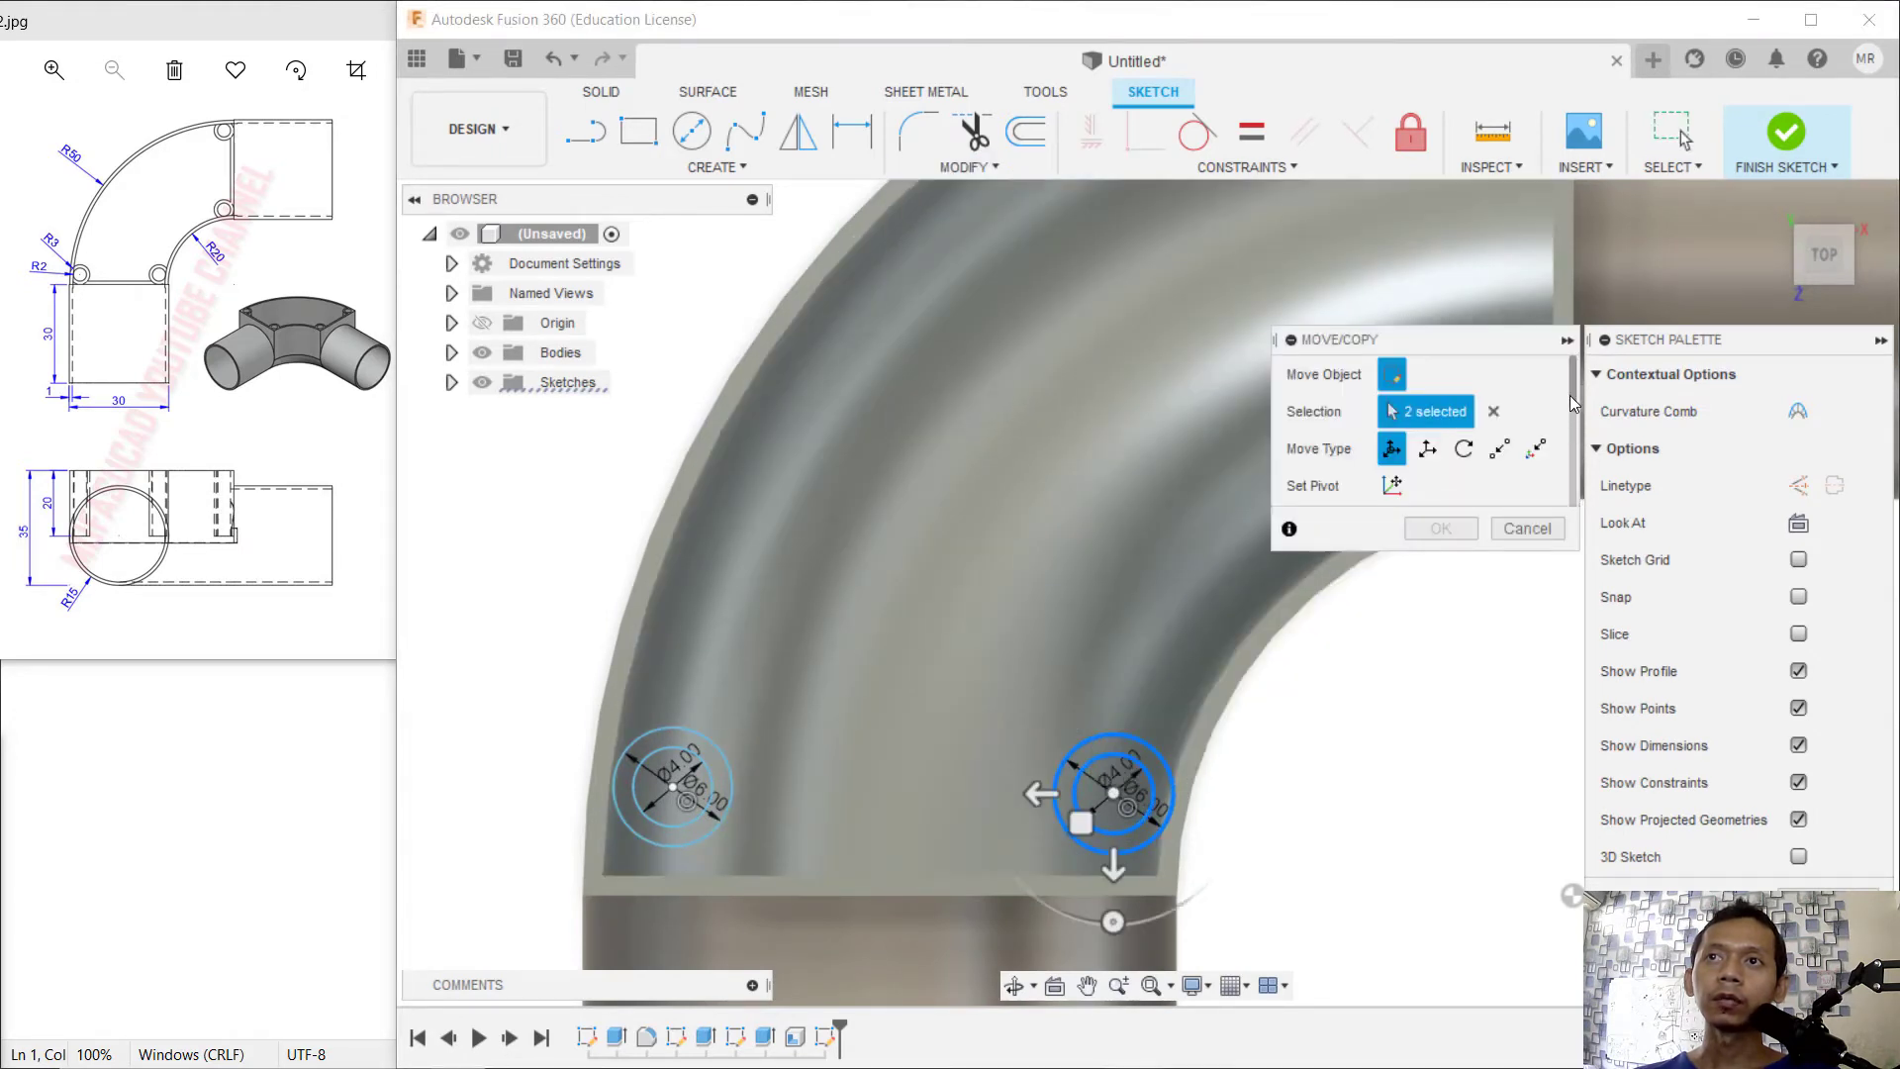
drag(1569, 395, 1566, 508)
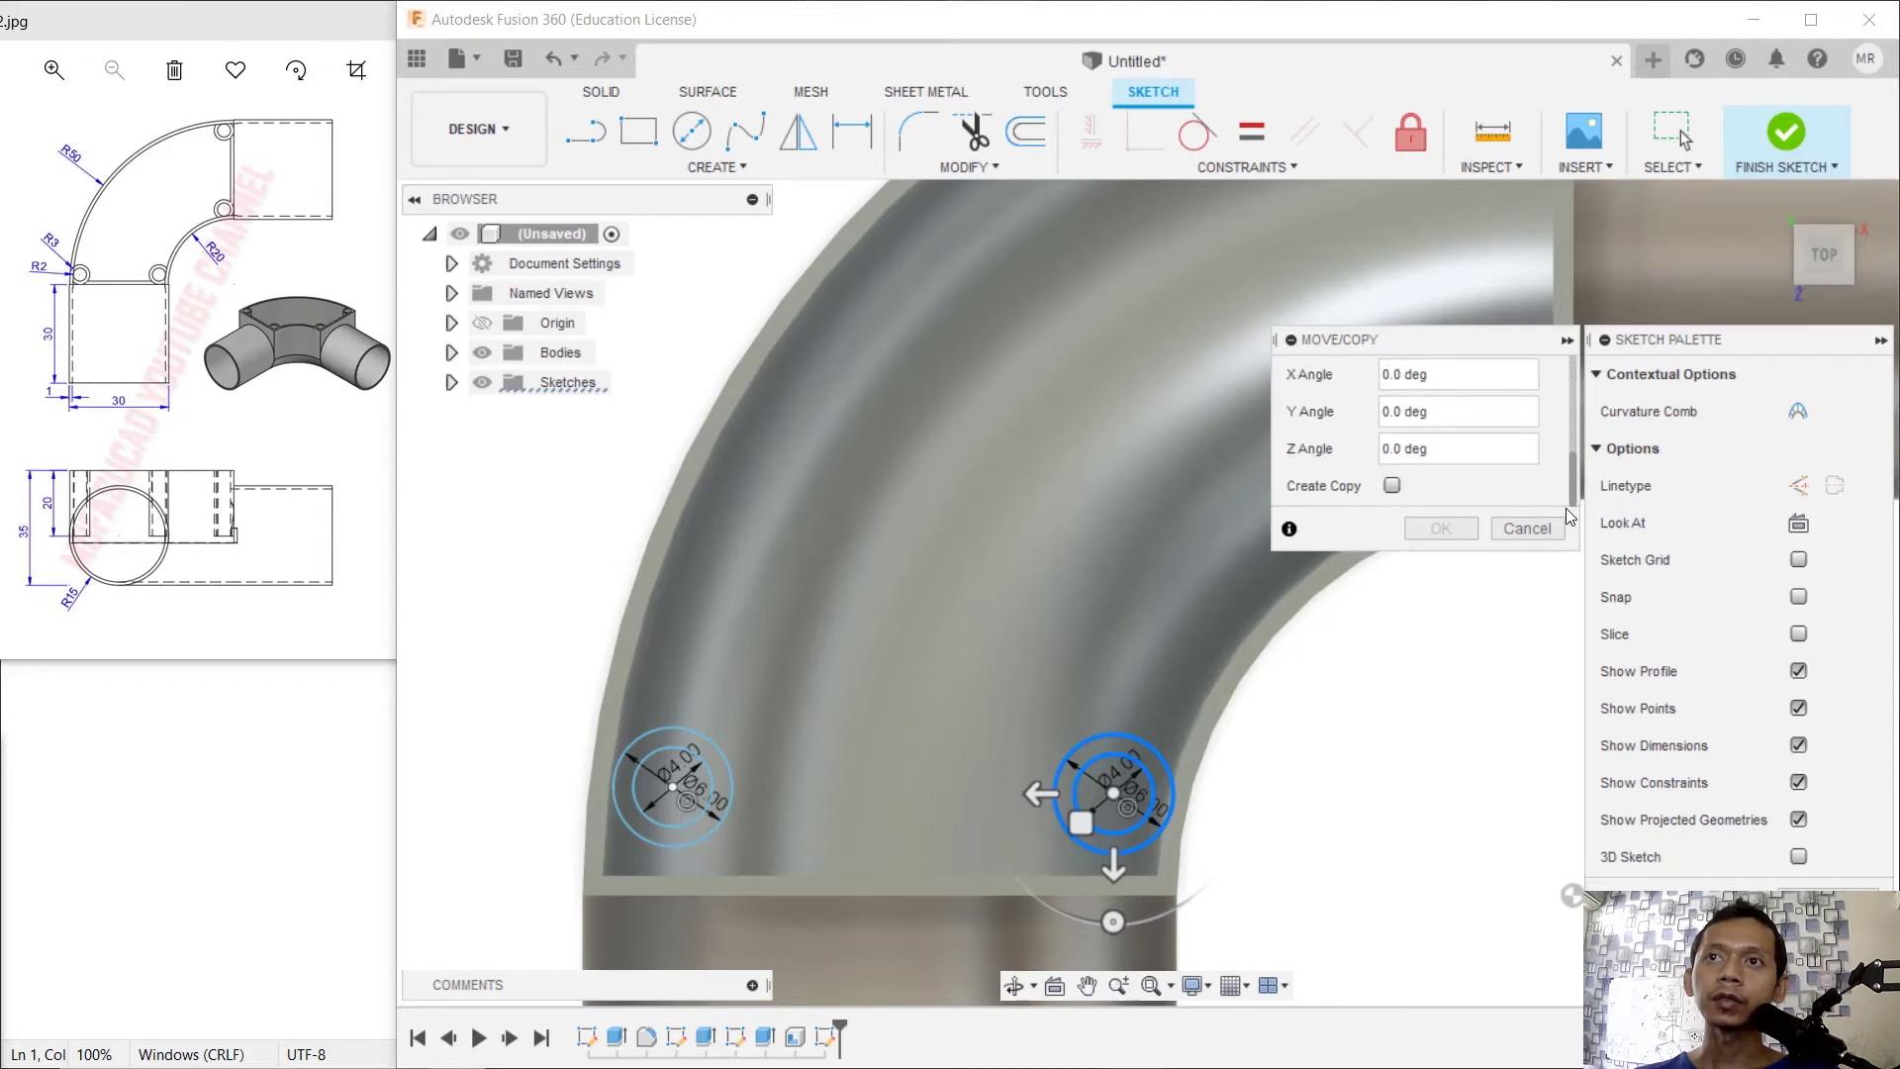
click(1393, 485)
drag(1108, 787, 1479, 302)
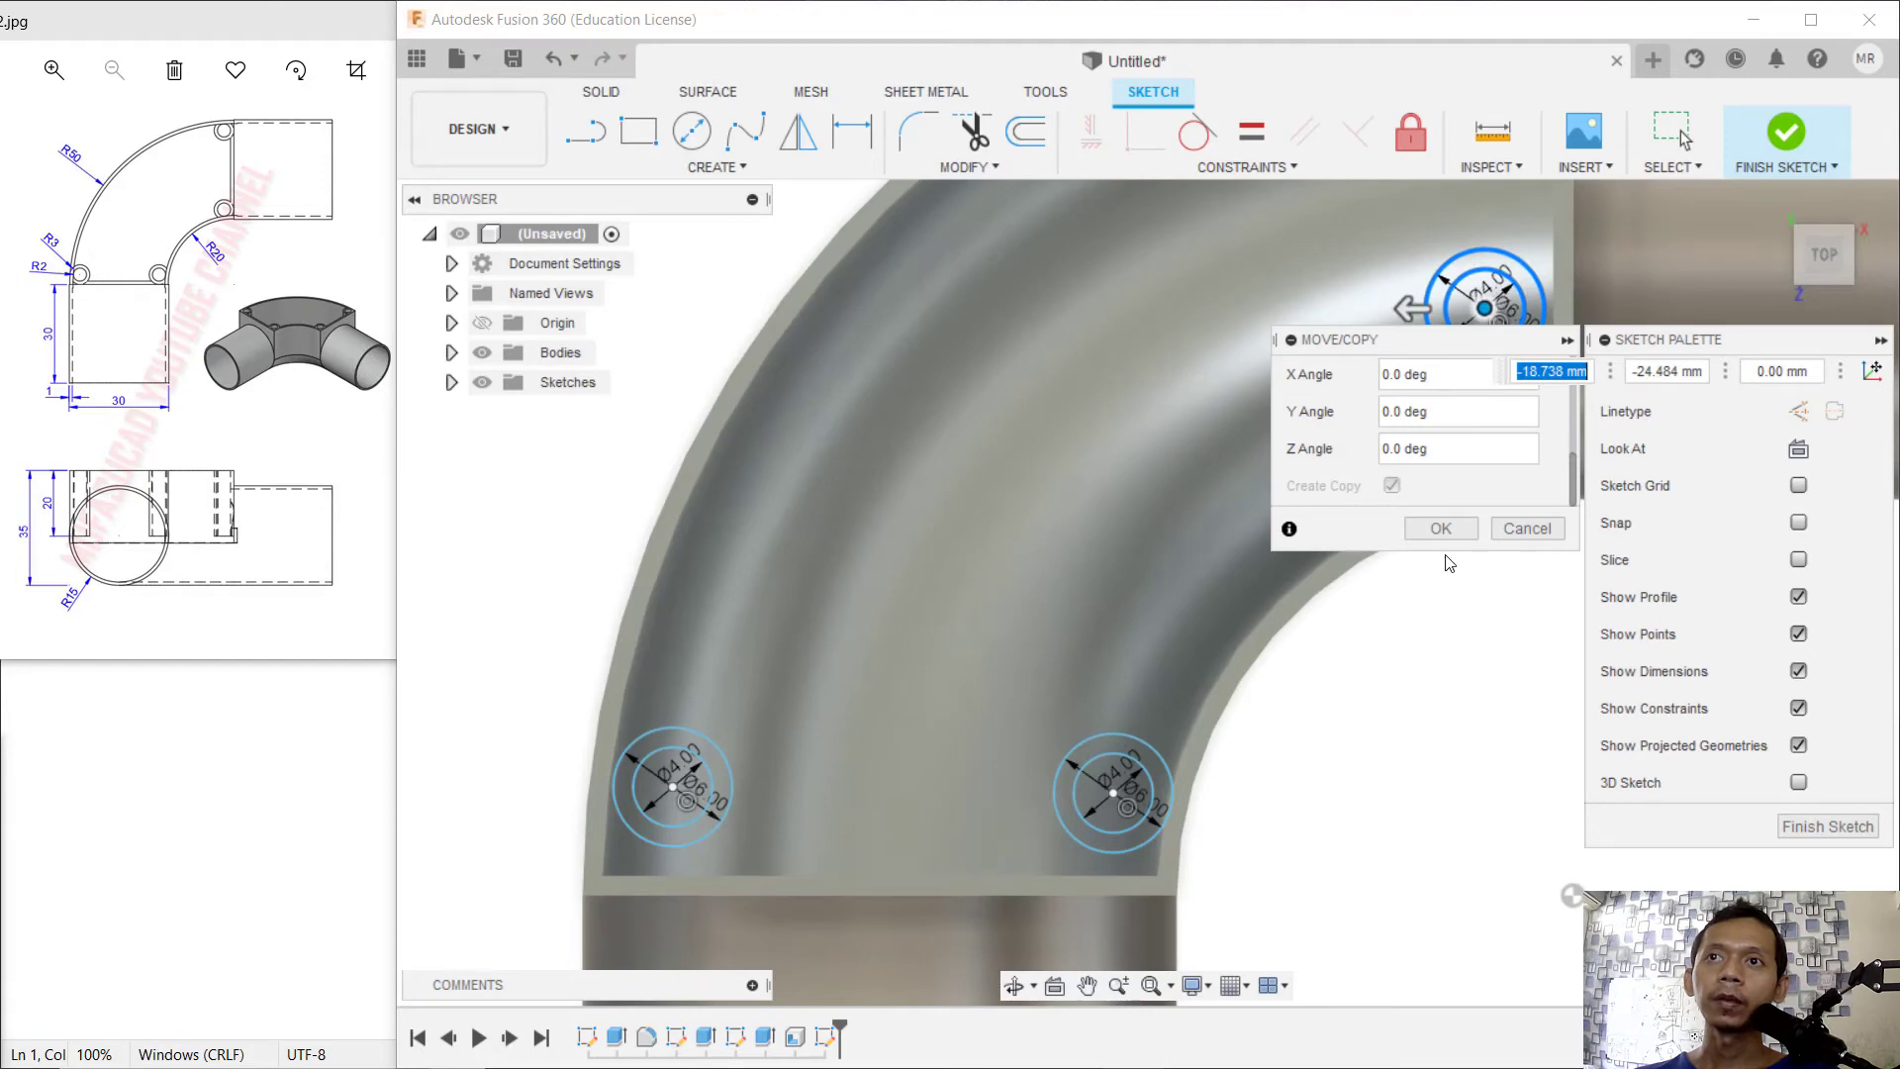
click(1440, 527)
- Copy the side end's concentric circles straight back towards the outer corner of that end
scroll(1427, 479, up, 3)
scroll(1425, 477, down, 4)
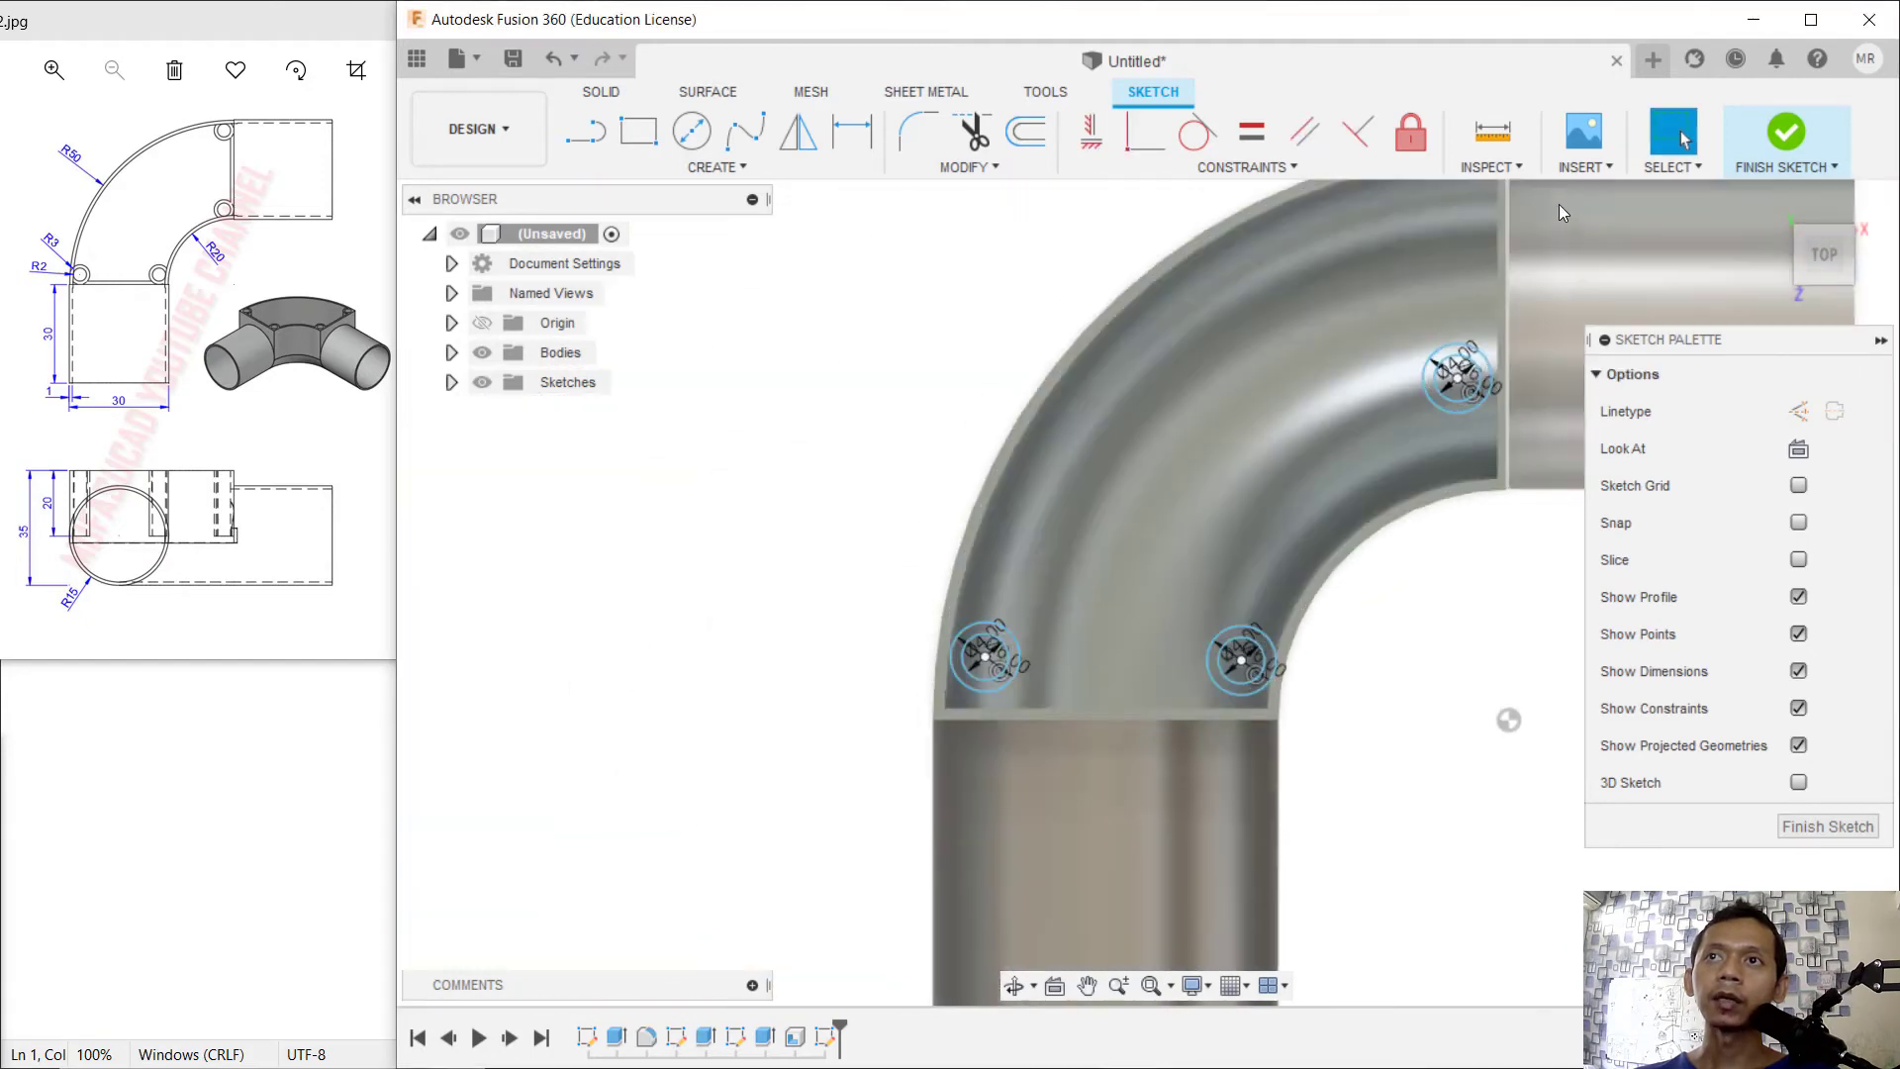
scroll(1559, 203, up, 2)
click(1417, 410)
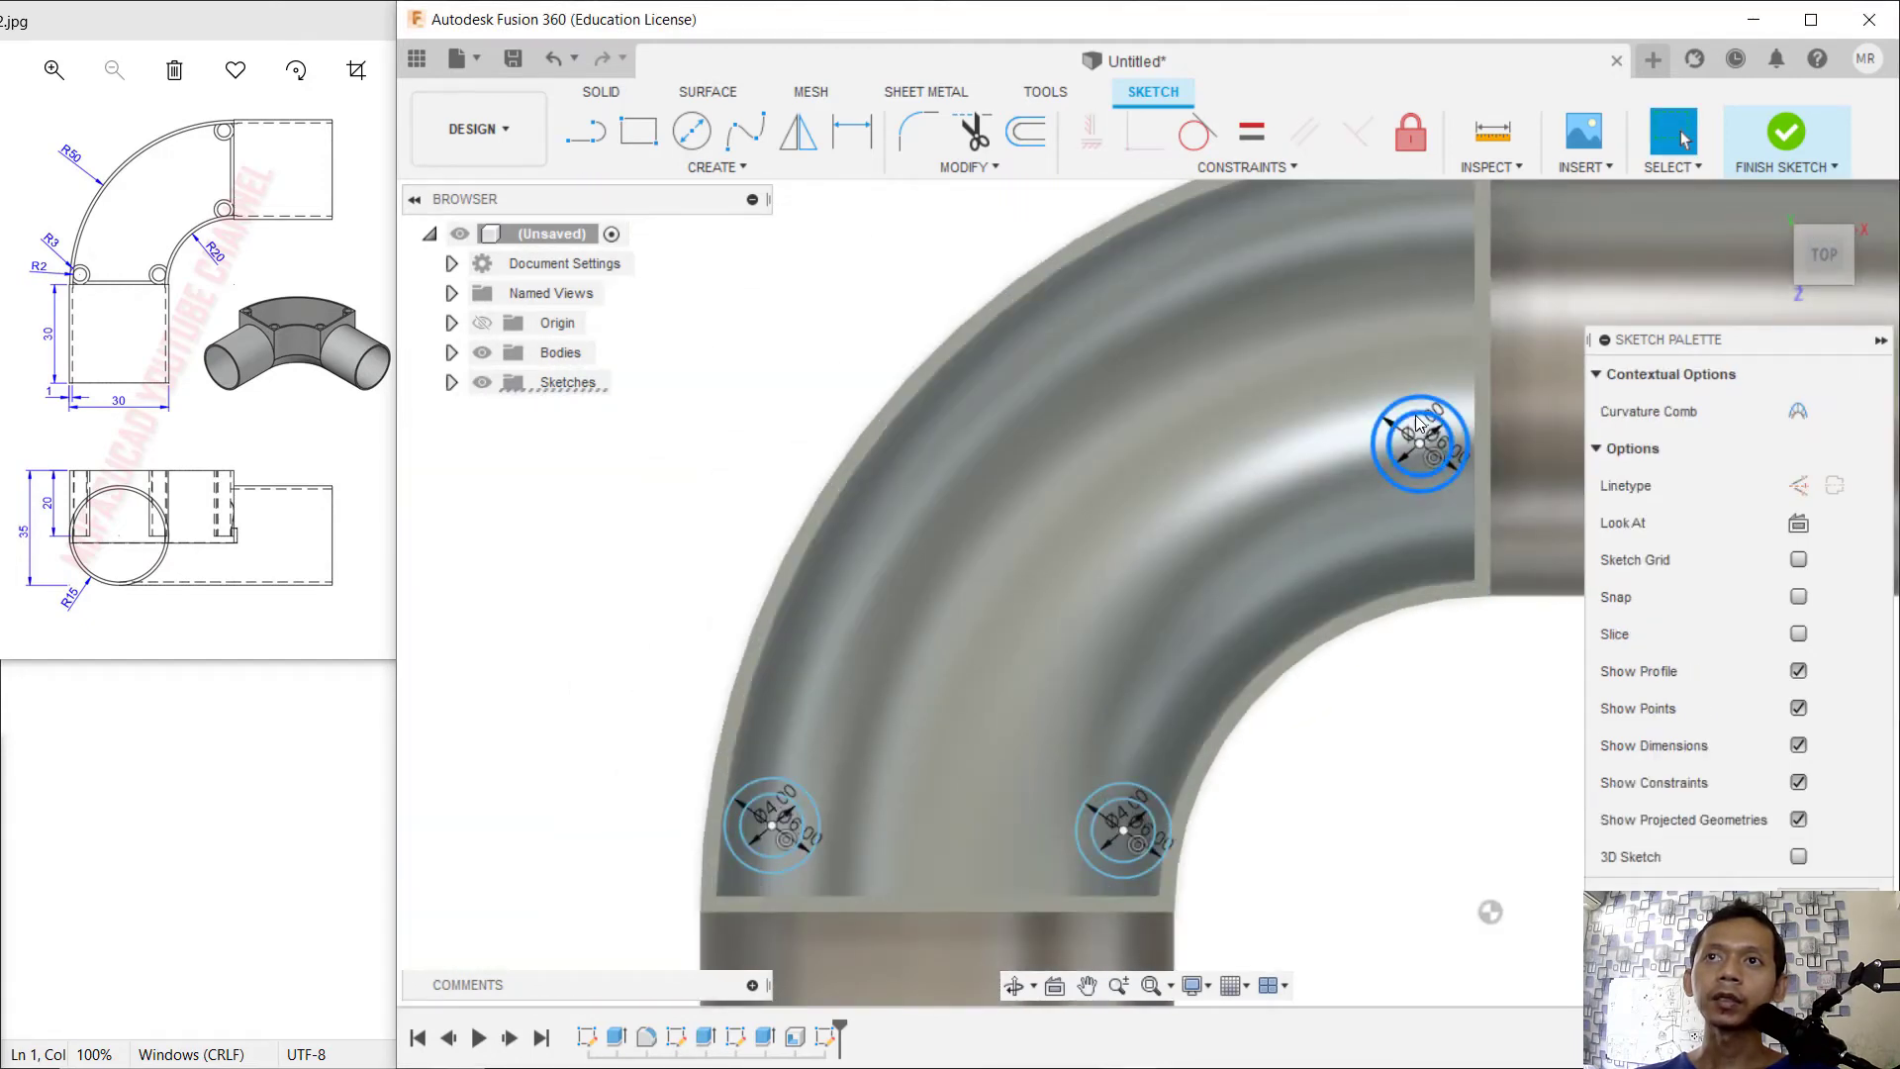
right_click(1415, 413)
click(1425, 343)
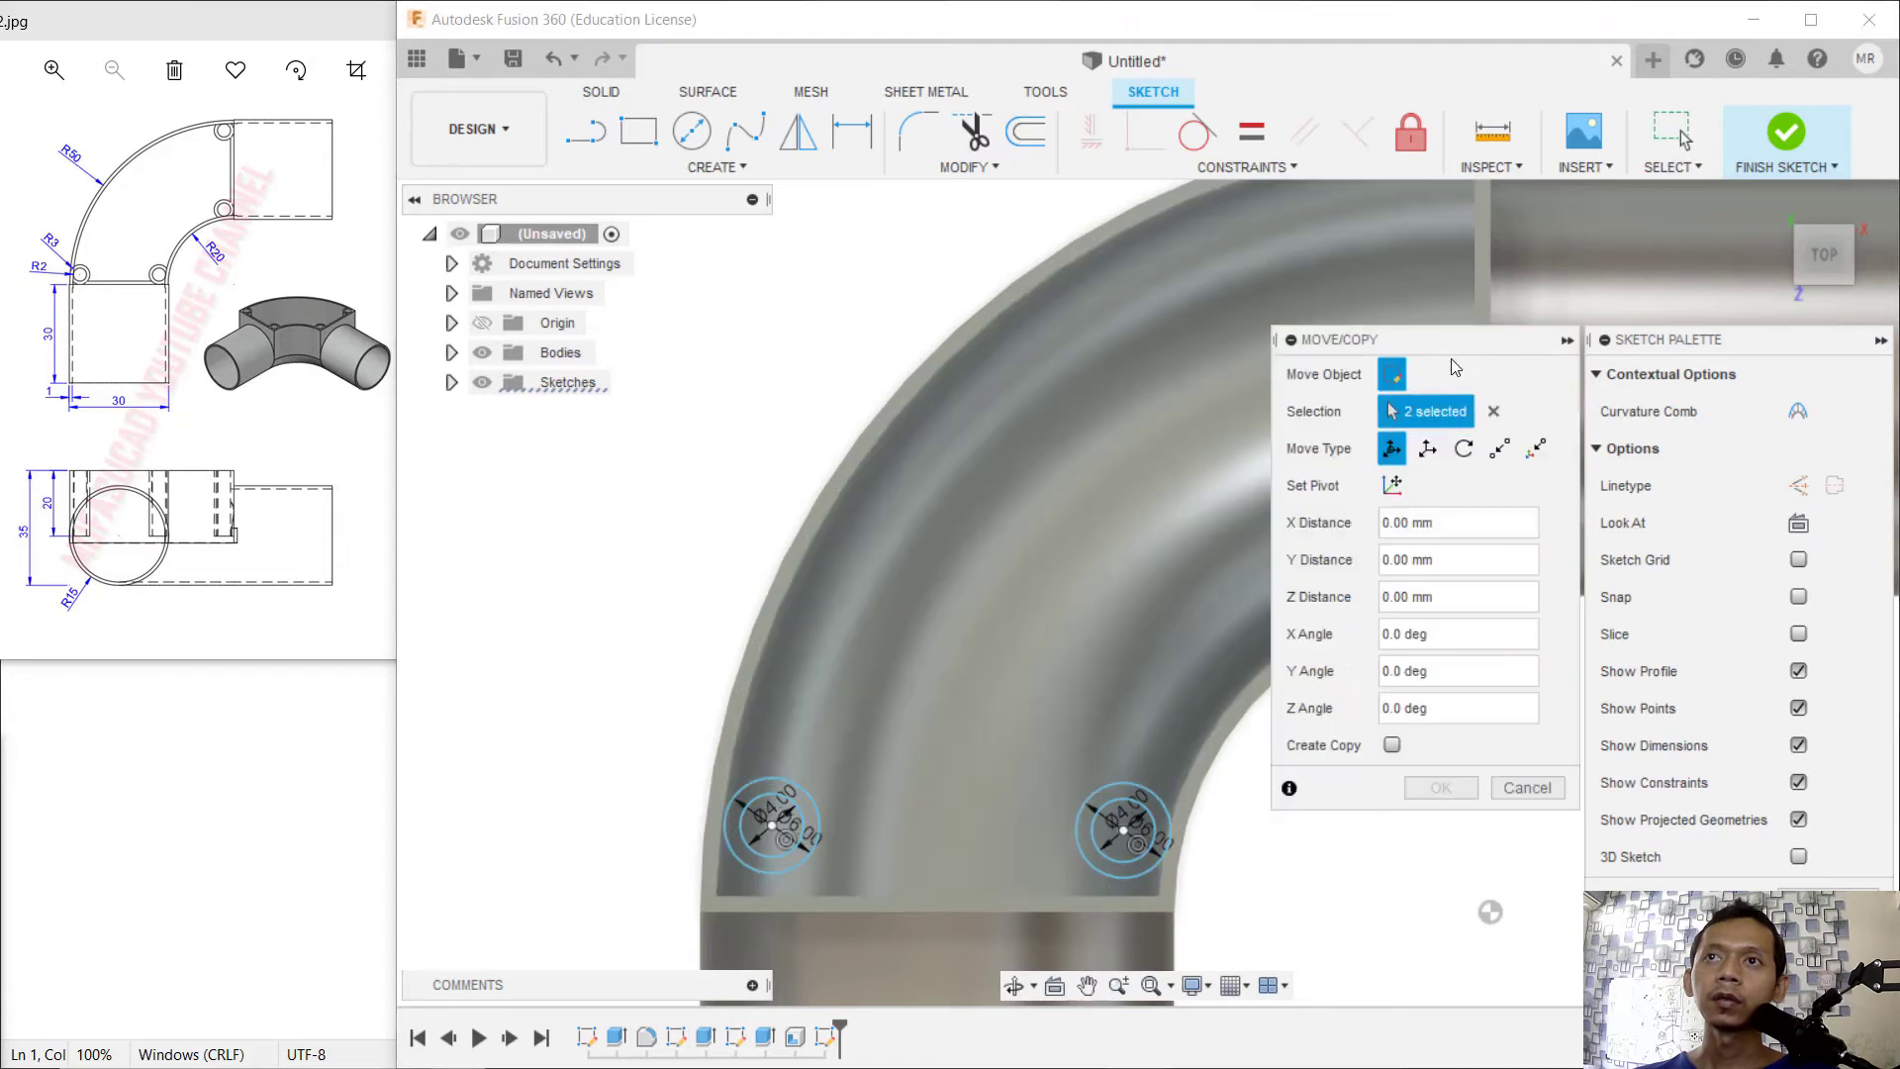
click(1393, 744)
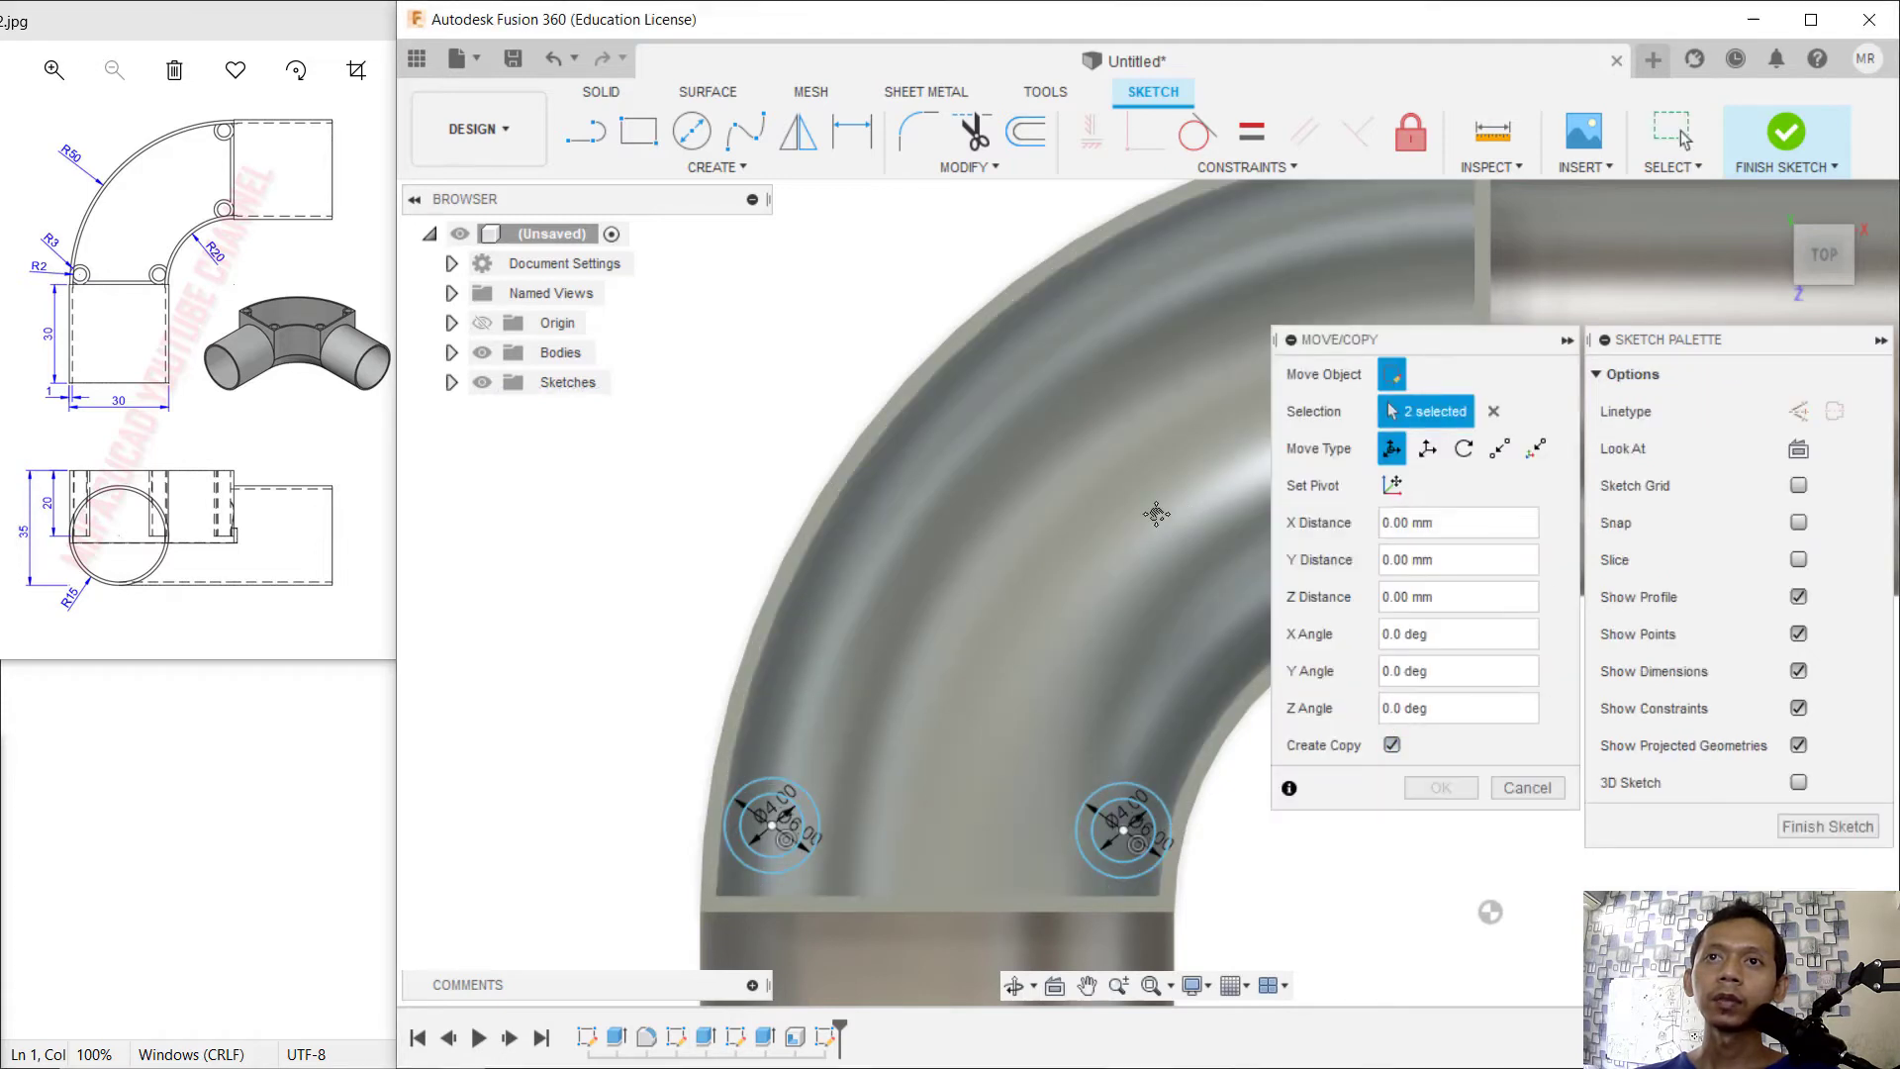
middle_drag(1268, 495, 946, 634)
drag(1087, 605, 1086, 386)
click(1440, 787)
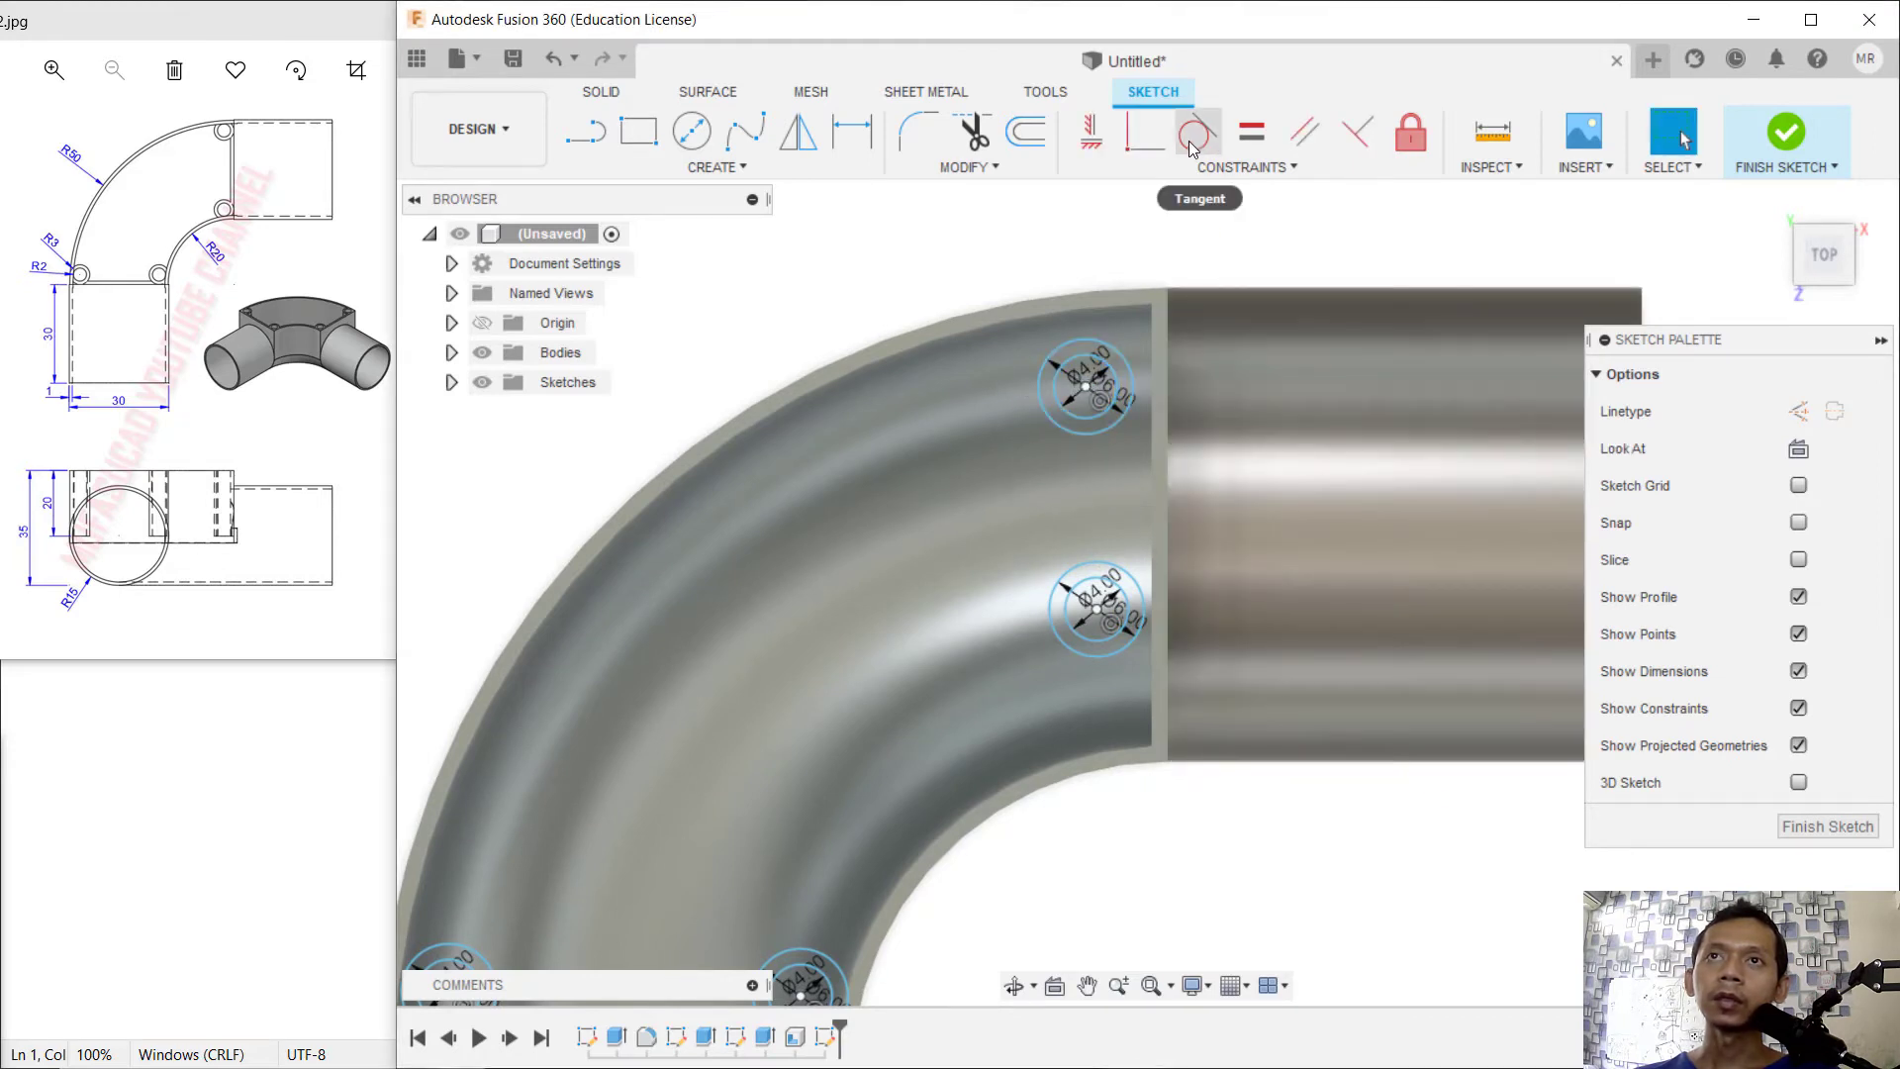
- Make the 6 mm circle near the side end's outer corner tangent to the elbow's outer arc and the straight end edge
click(1193, 144)
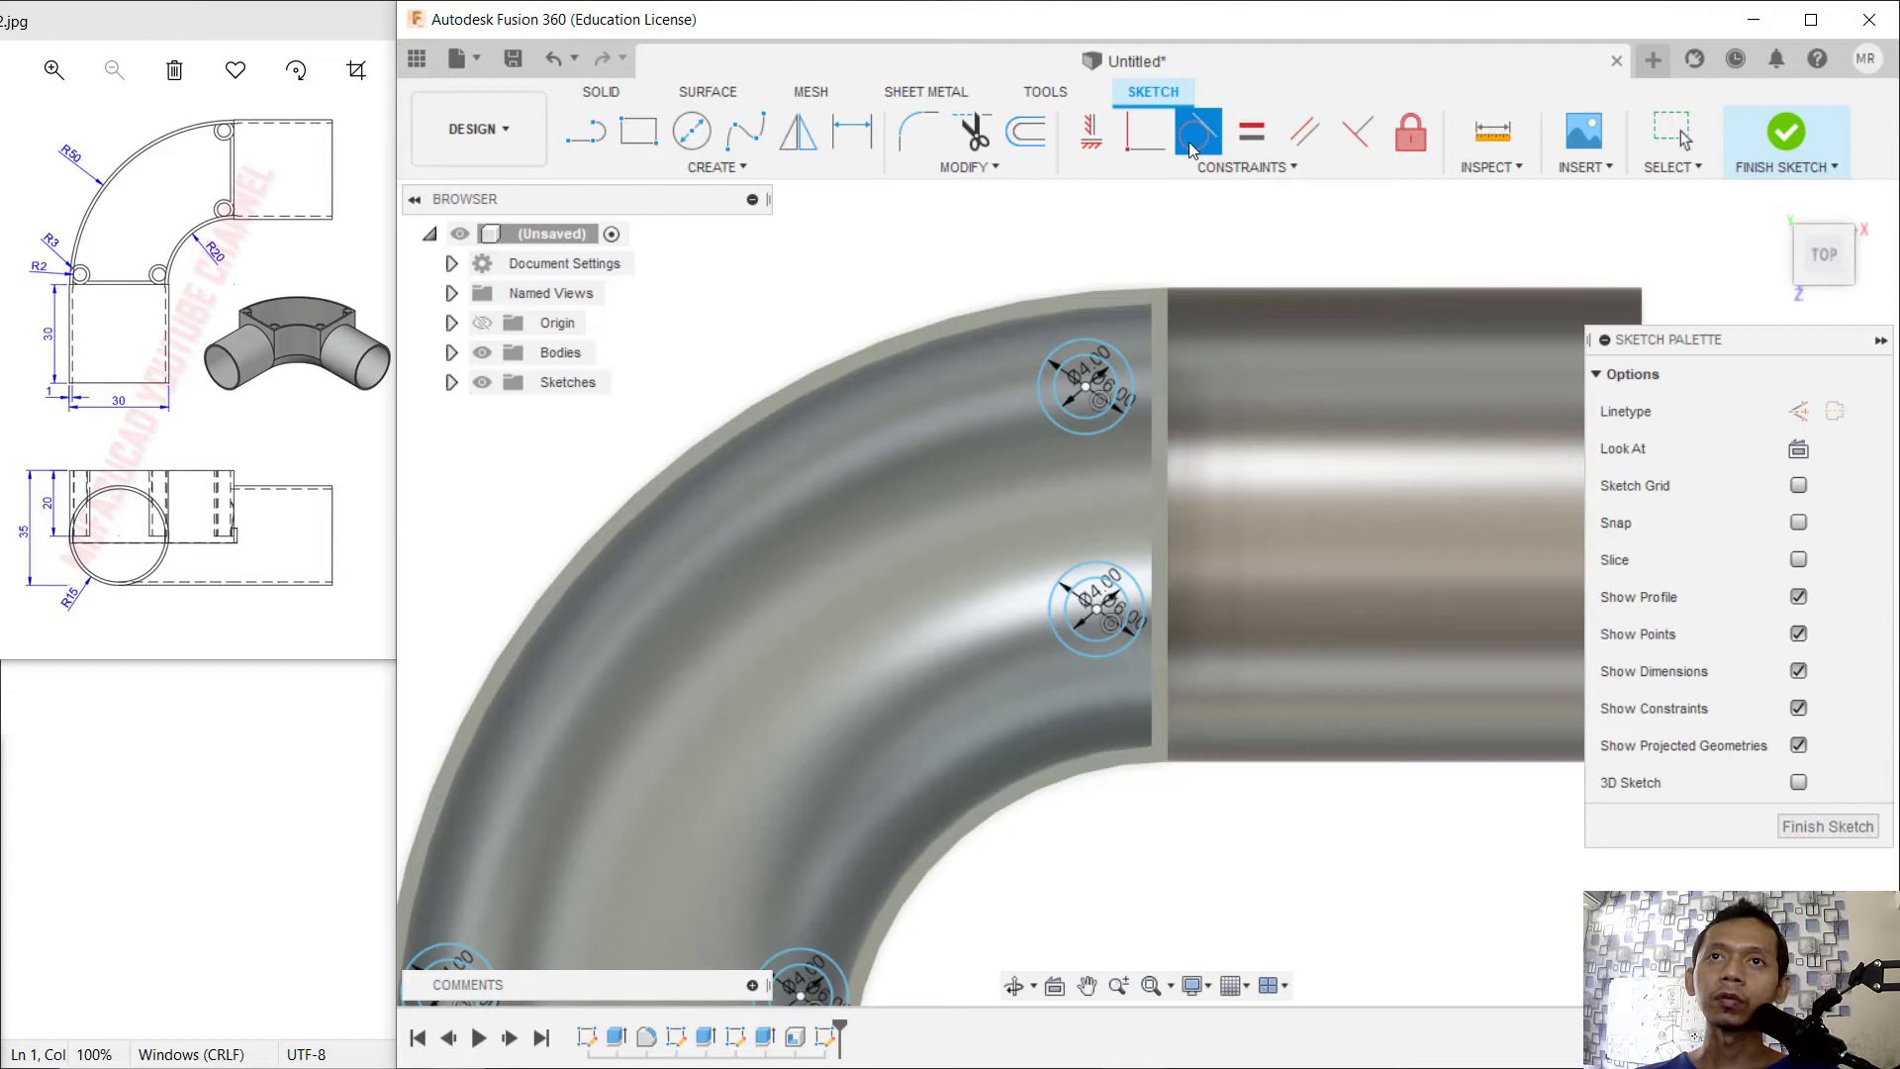
click(1077, 344)
click(1085, 297)
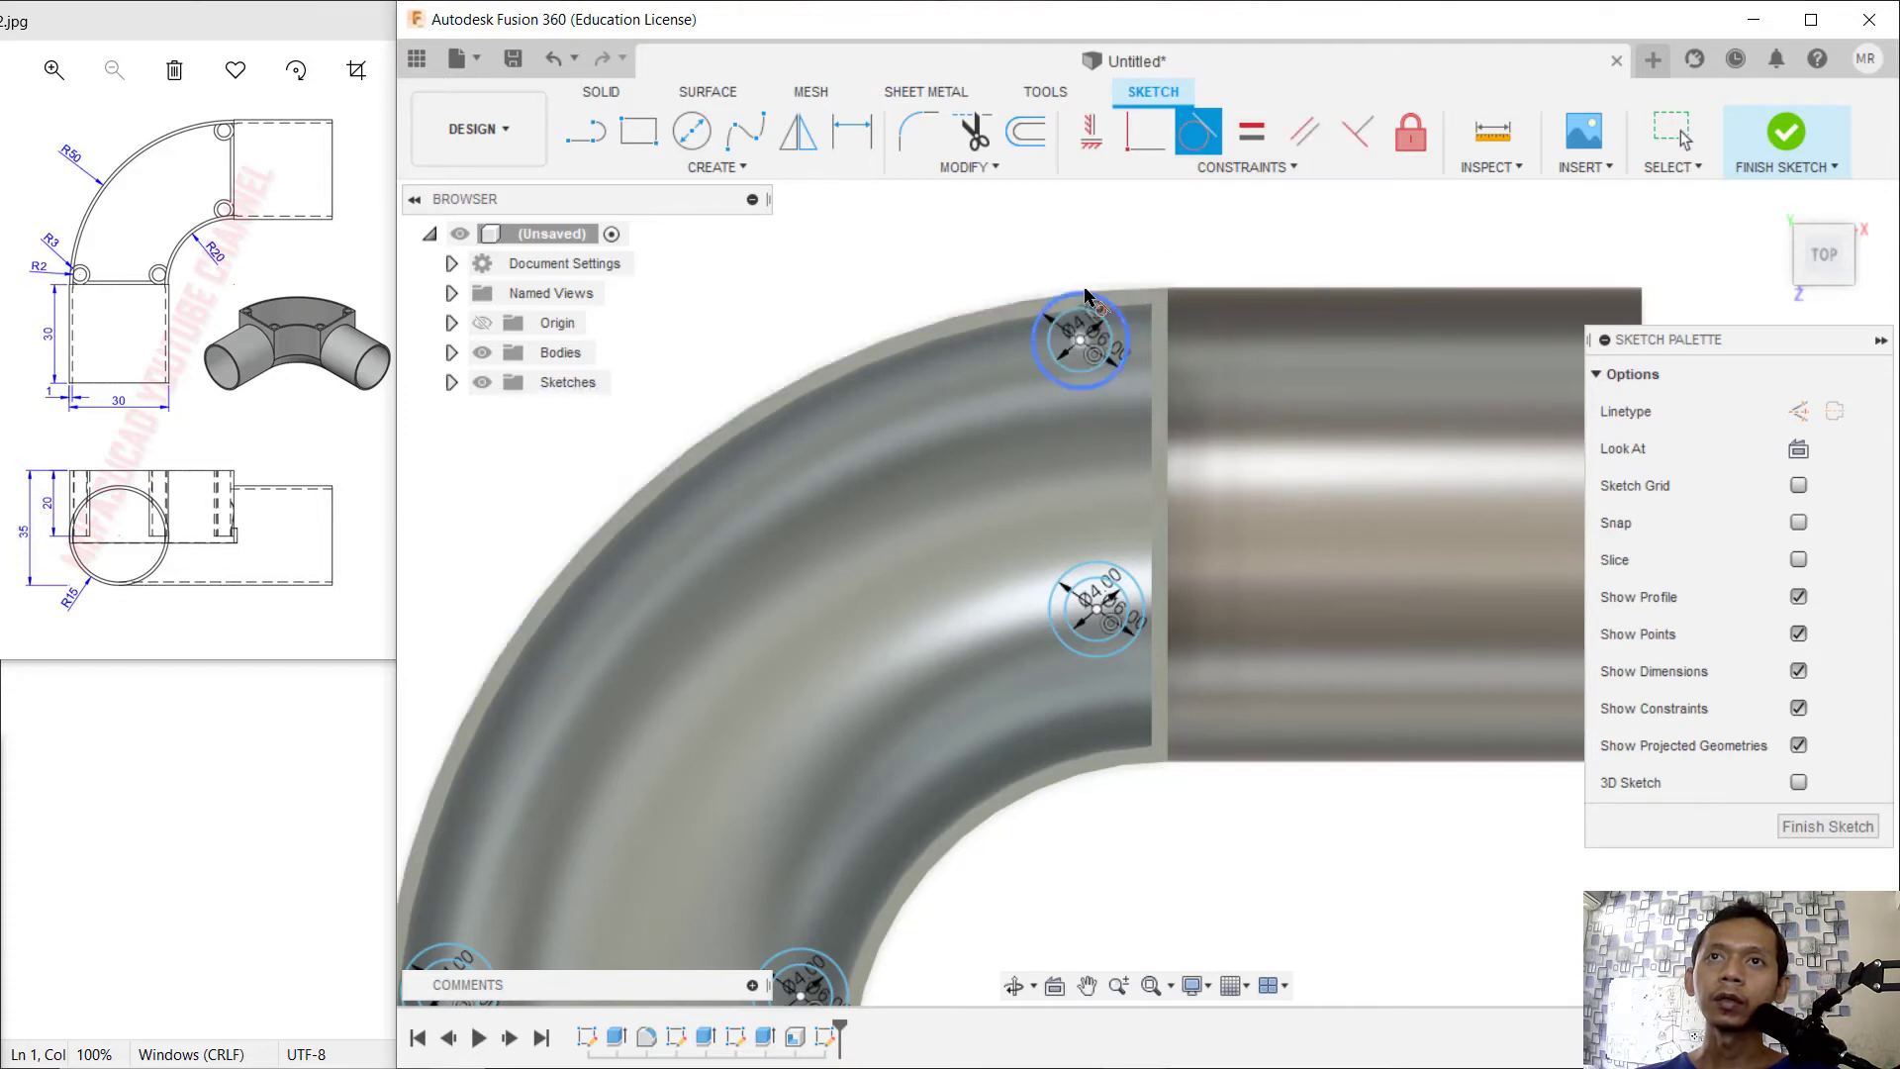
click(1129, 346)
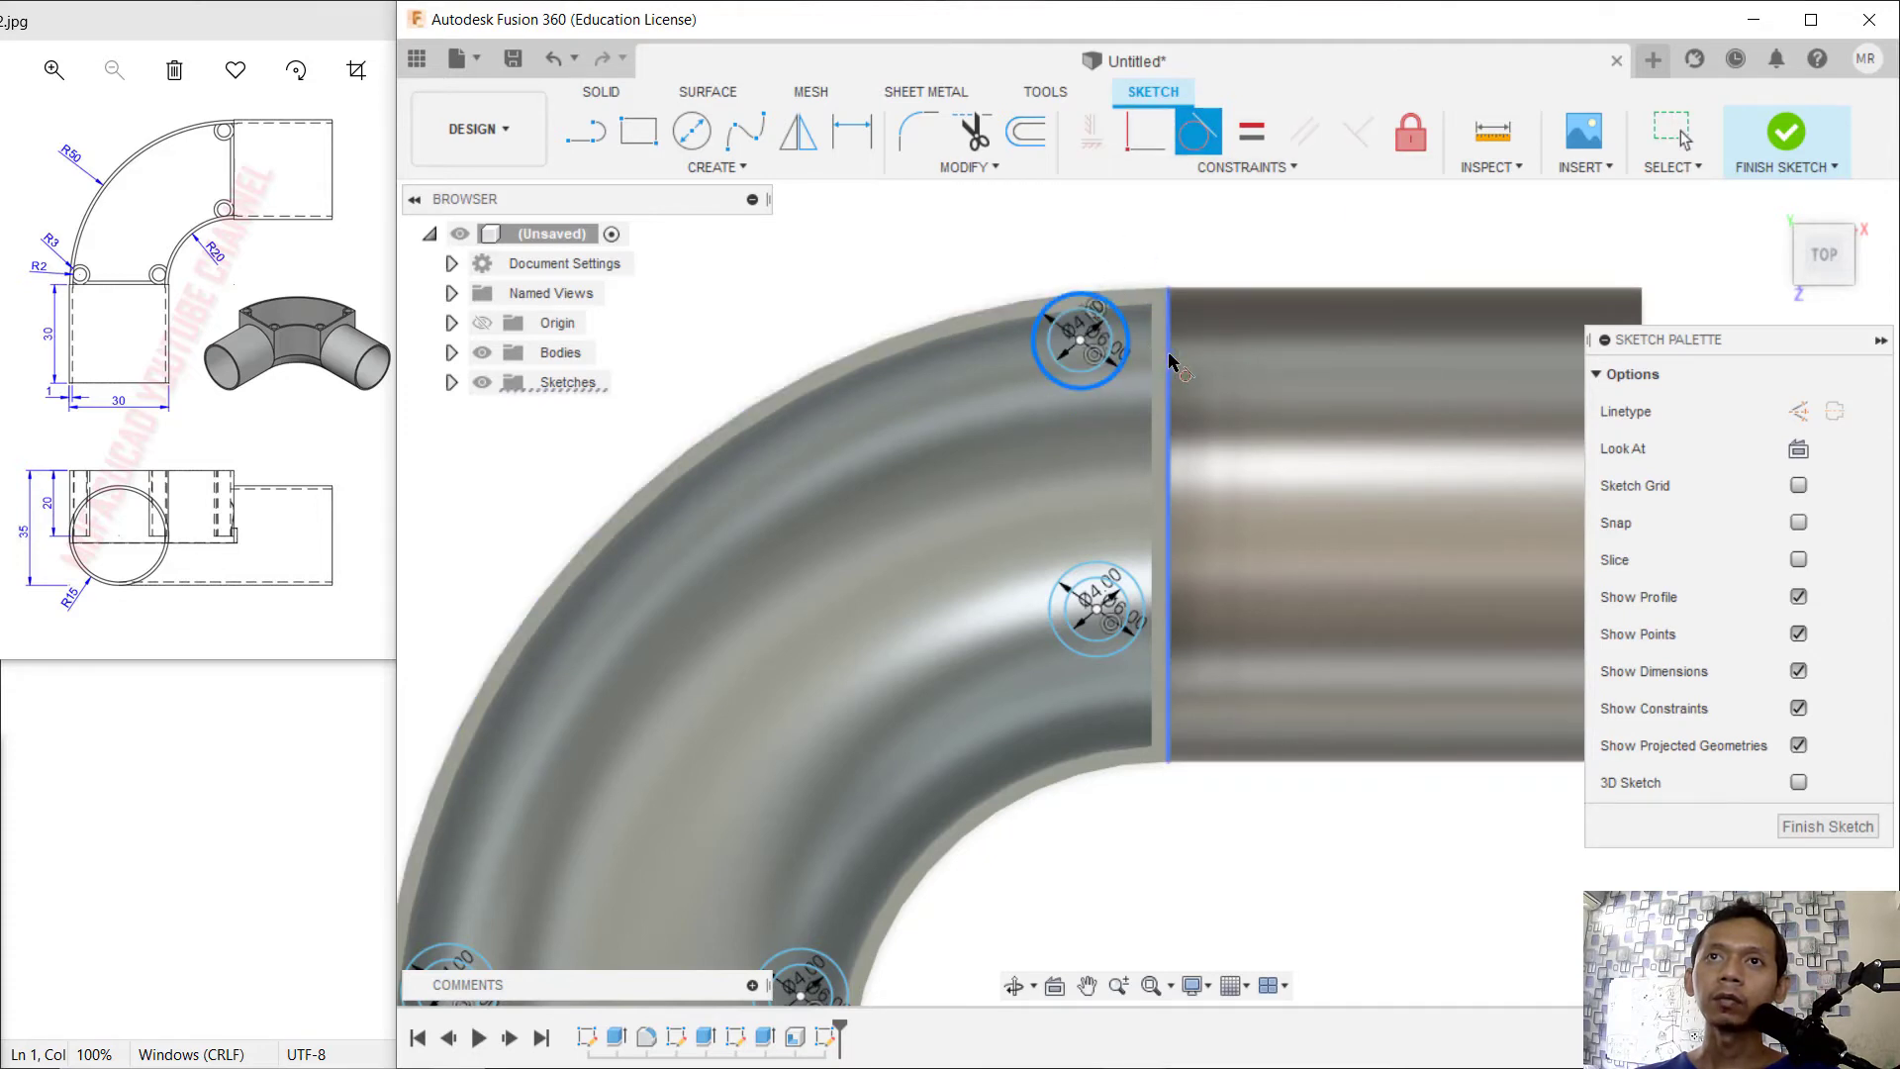
click(1169, 361)
- Make the side end's inner 6 mm circle tangent to the straight end edge and the elbow's outside inner-bend arc
click(1119, 574)
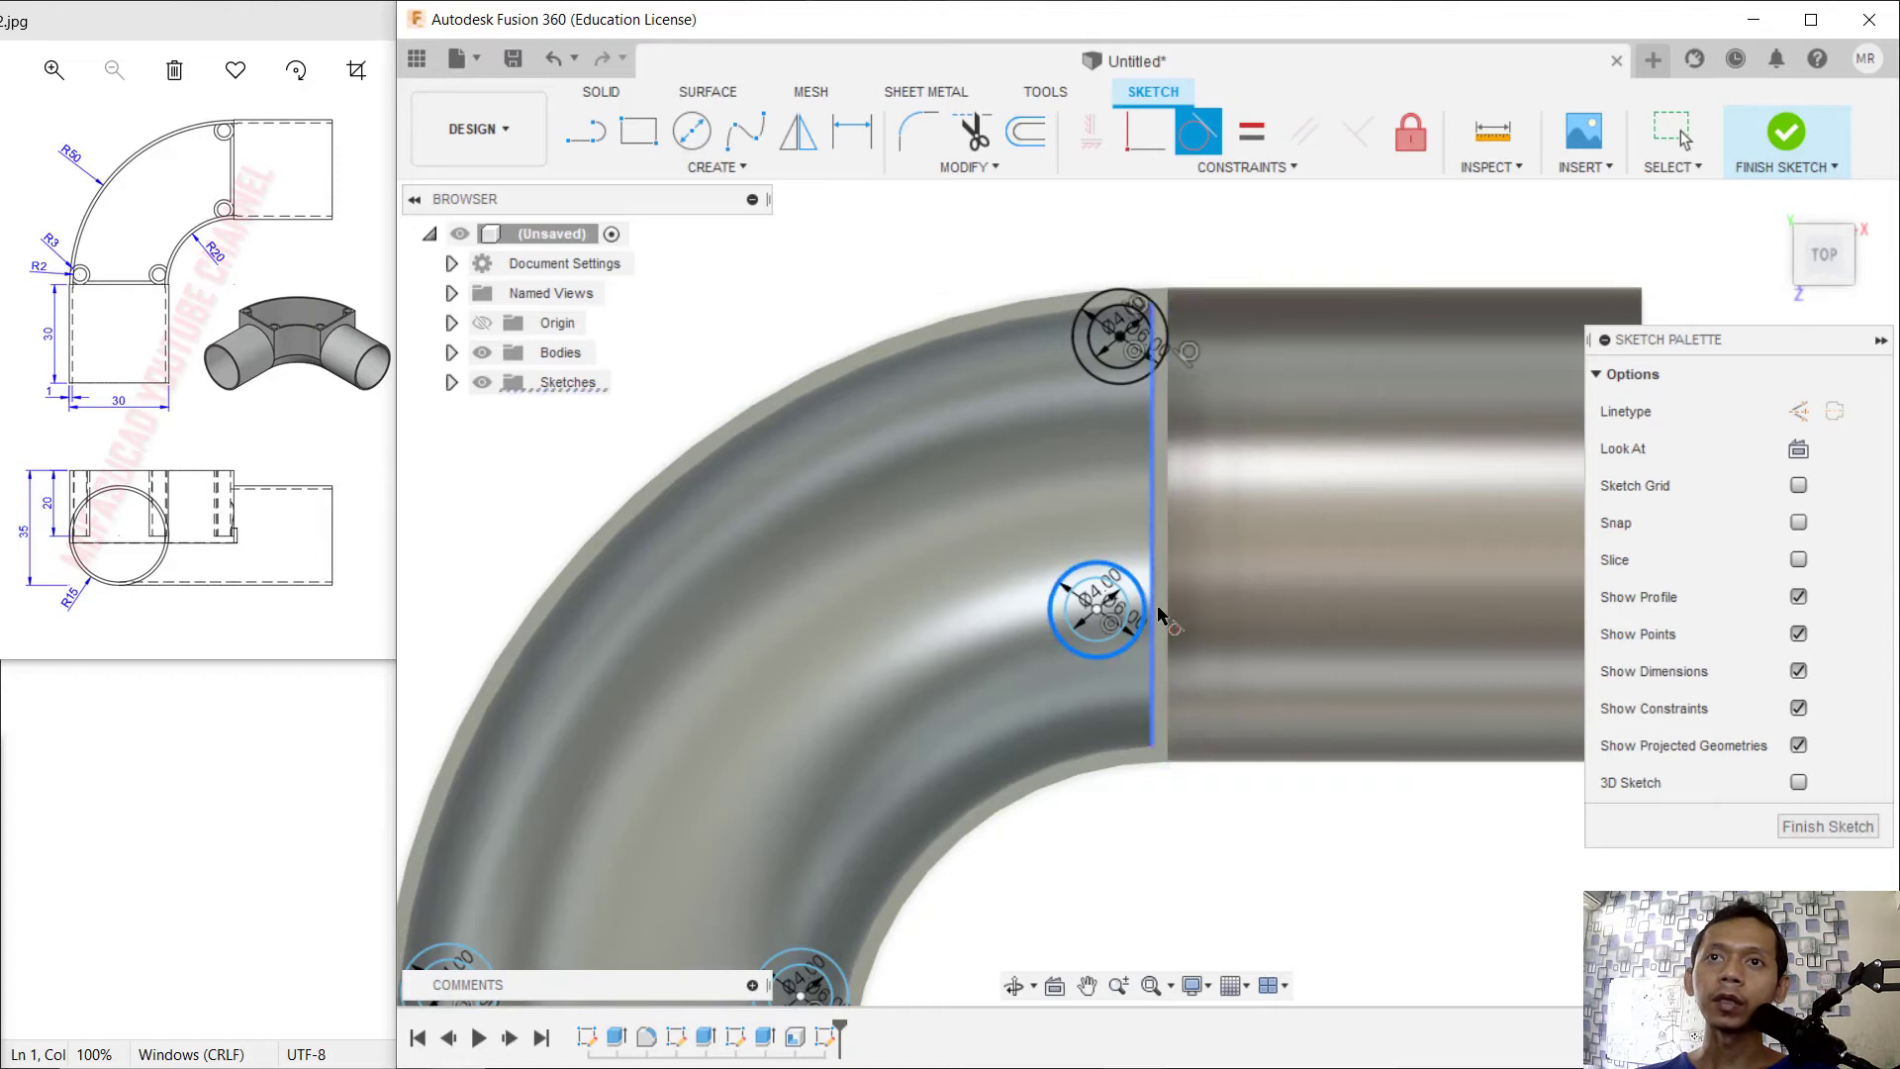
click(1169, 706)
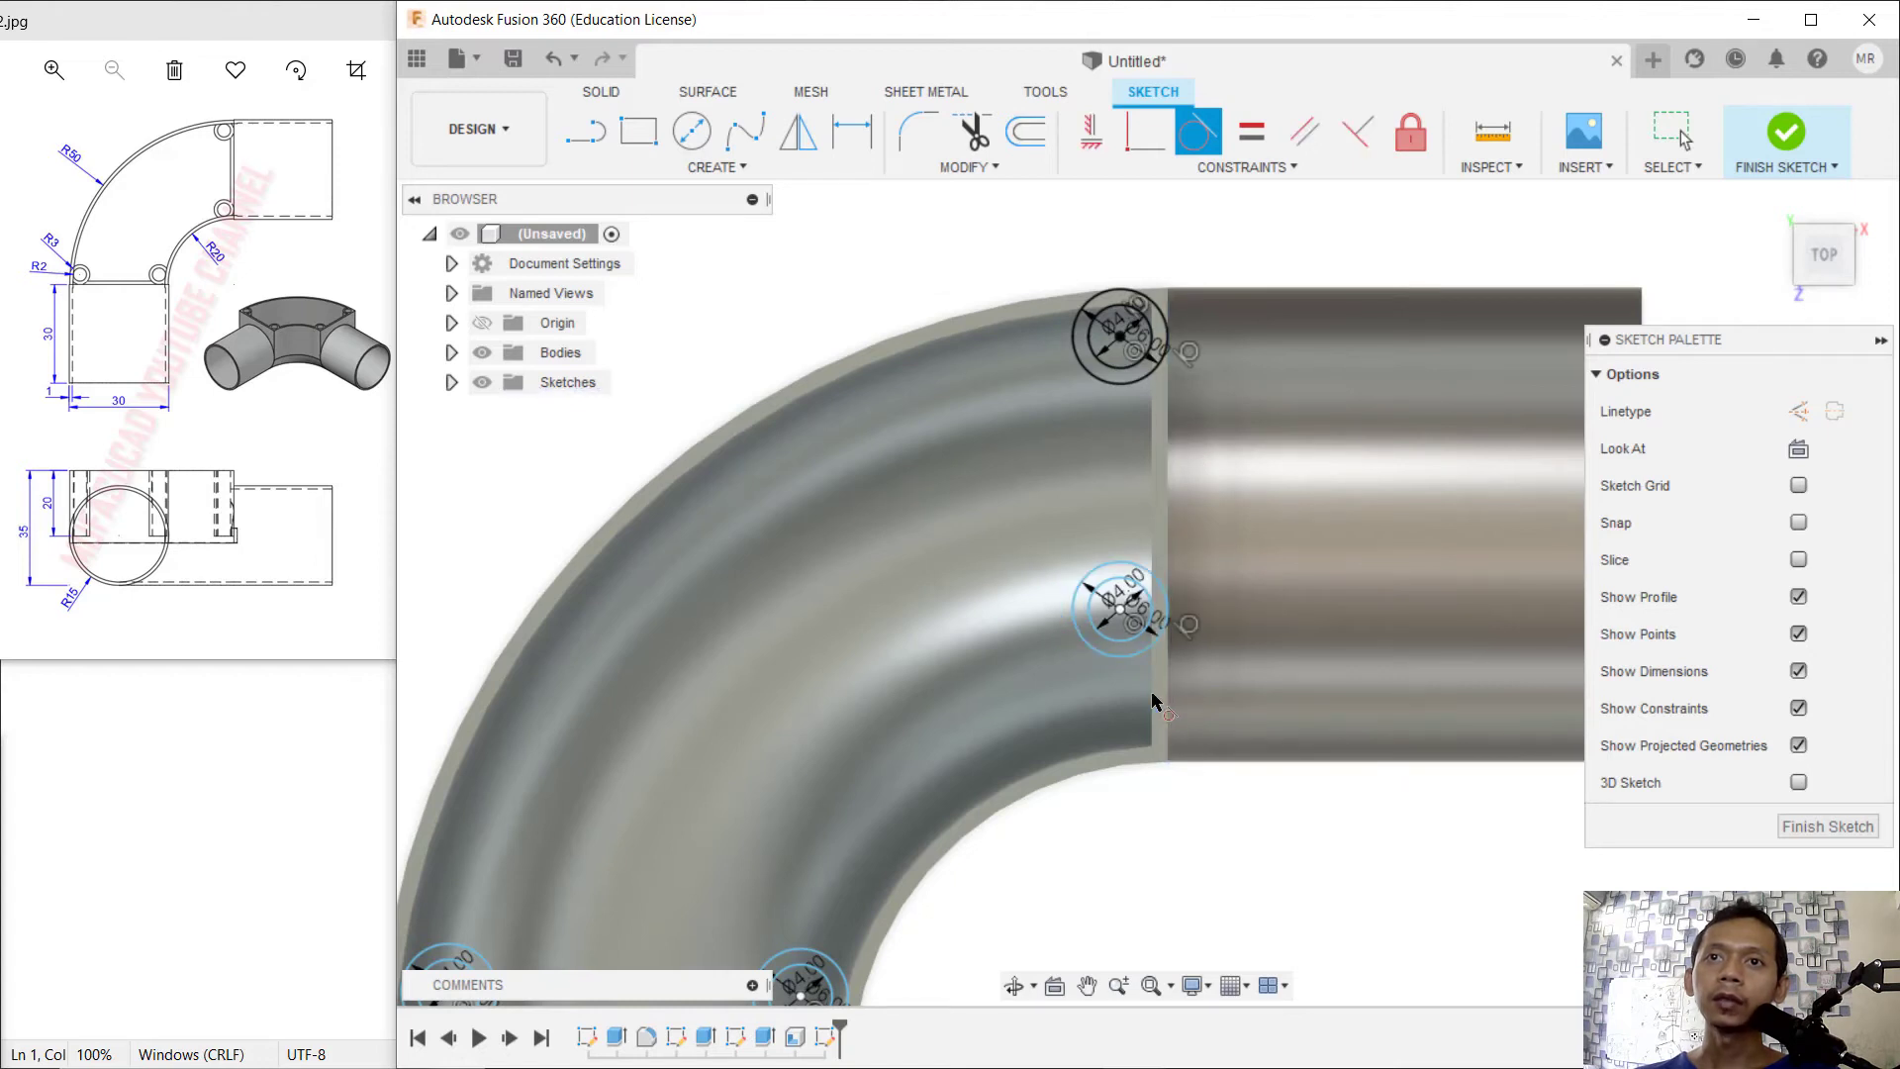
click(1108, 657)
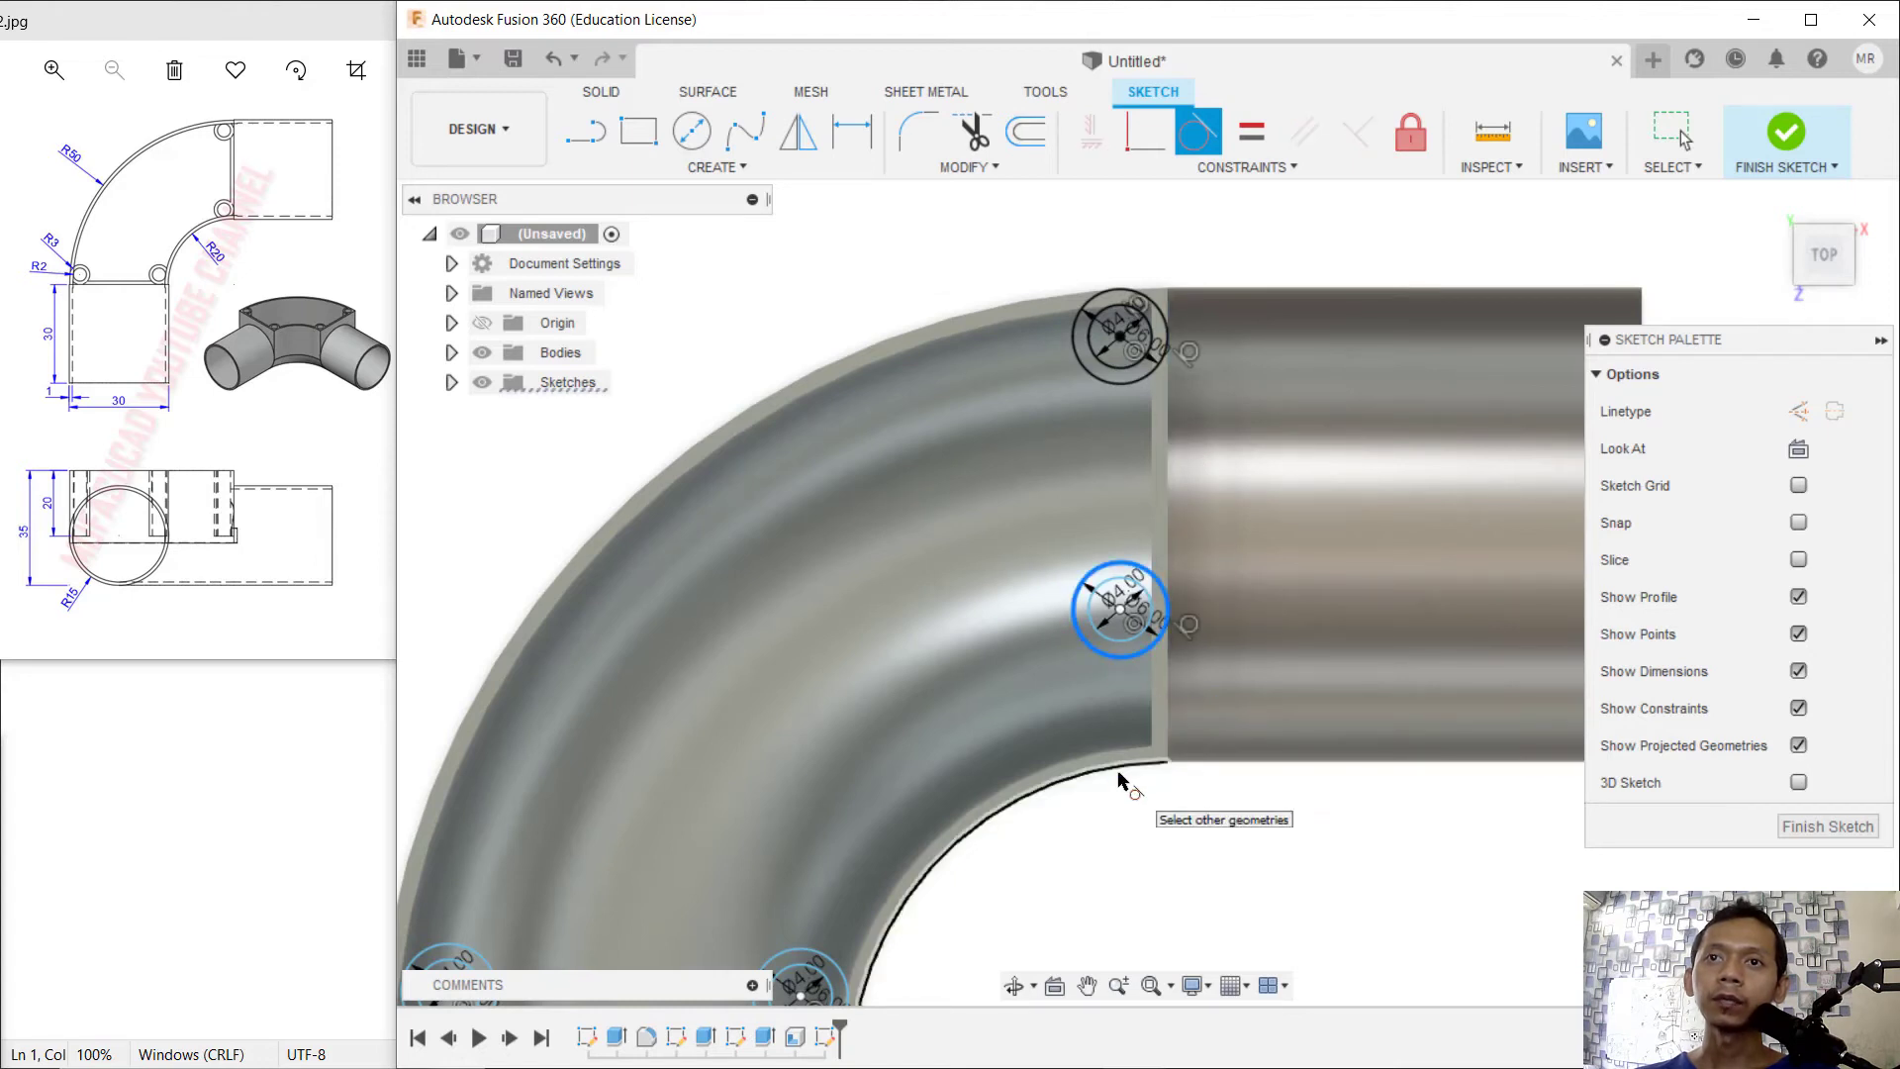
click(1120, 781)
- Make the 6 mm circle at the front end's inner corner tangent to the inner-bend arc and the front edge
middle_drag(853, 964, 1061, 629)
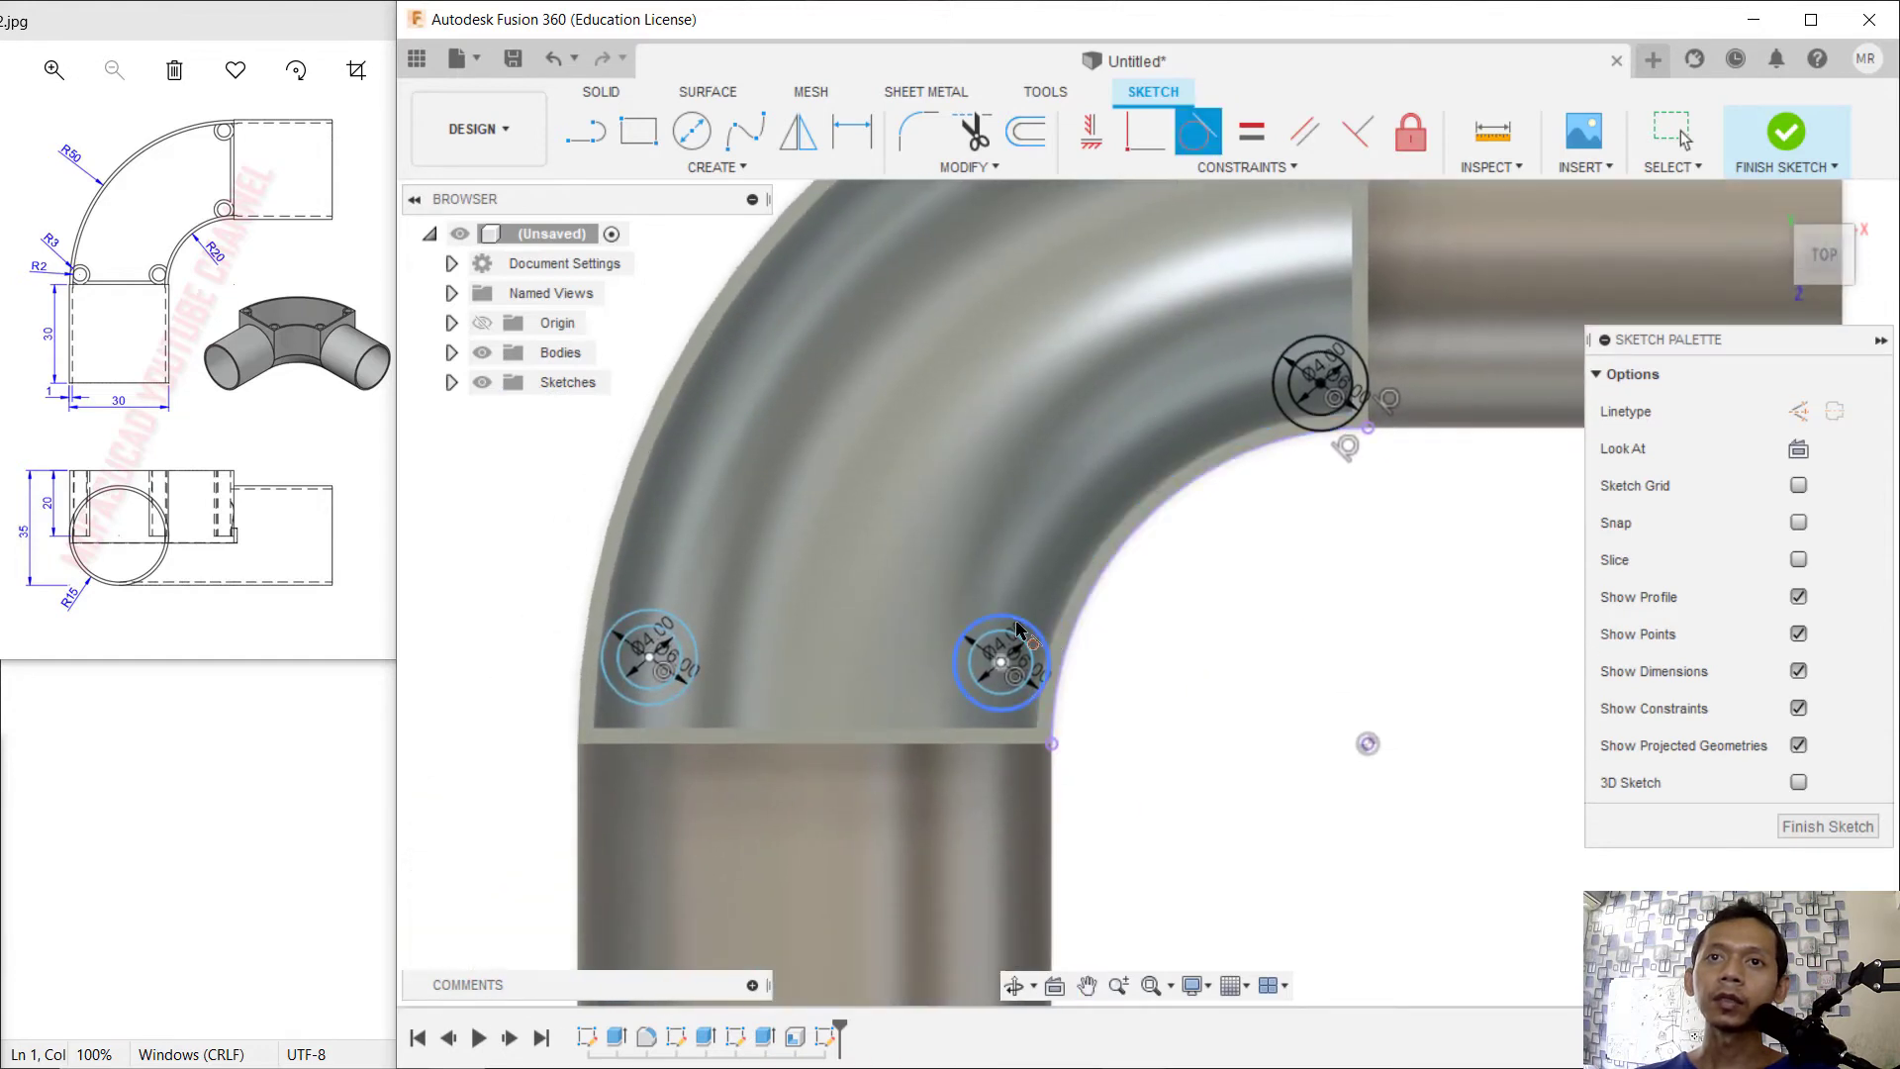
click(1019, 630)
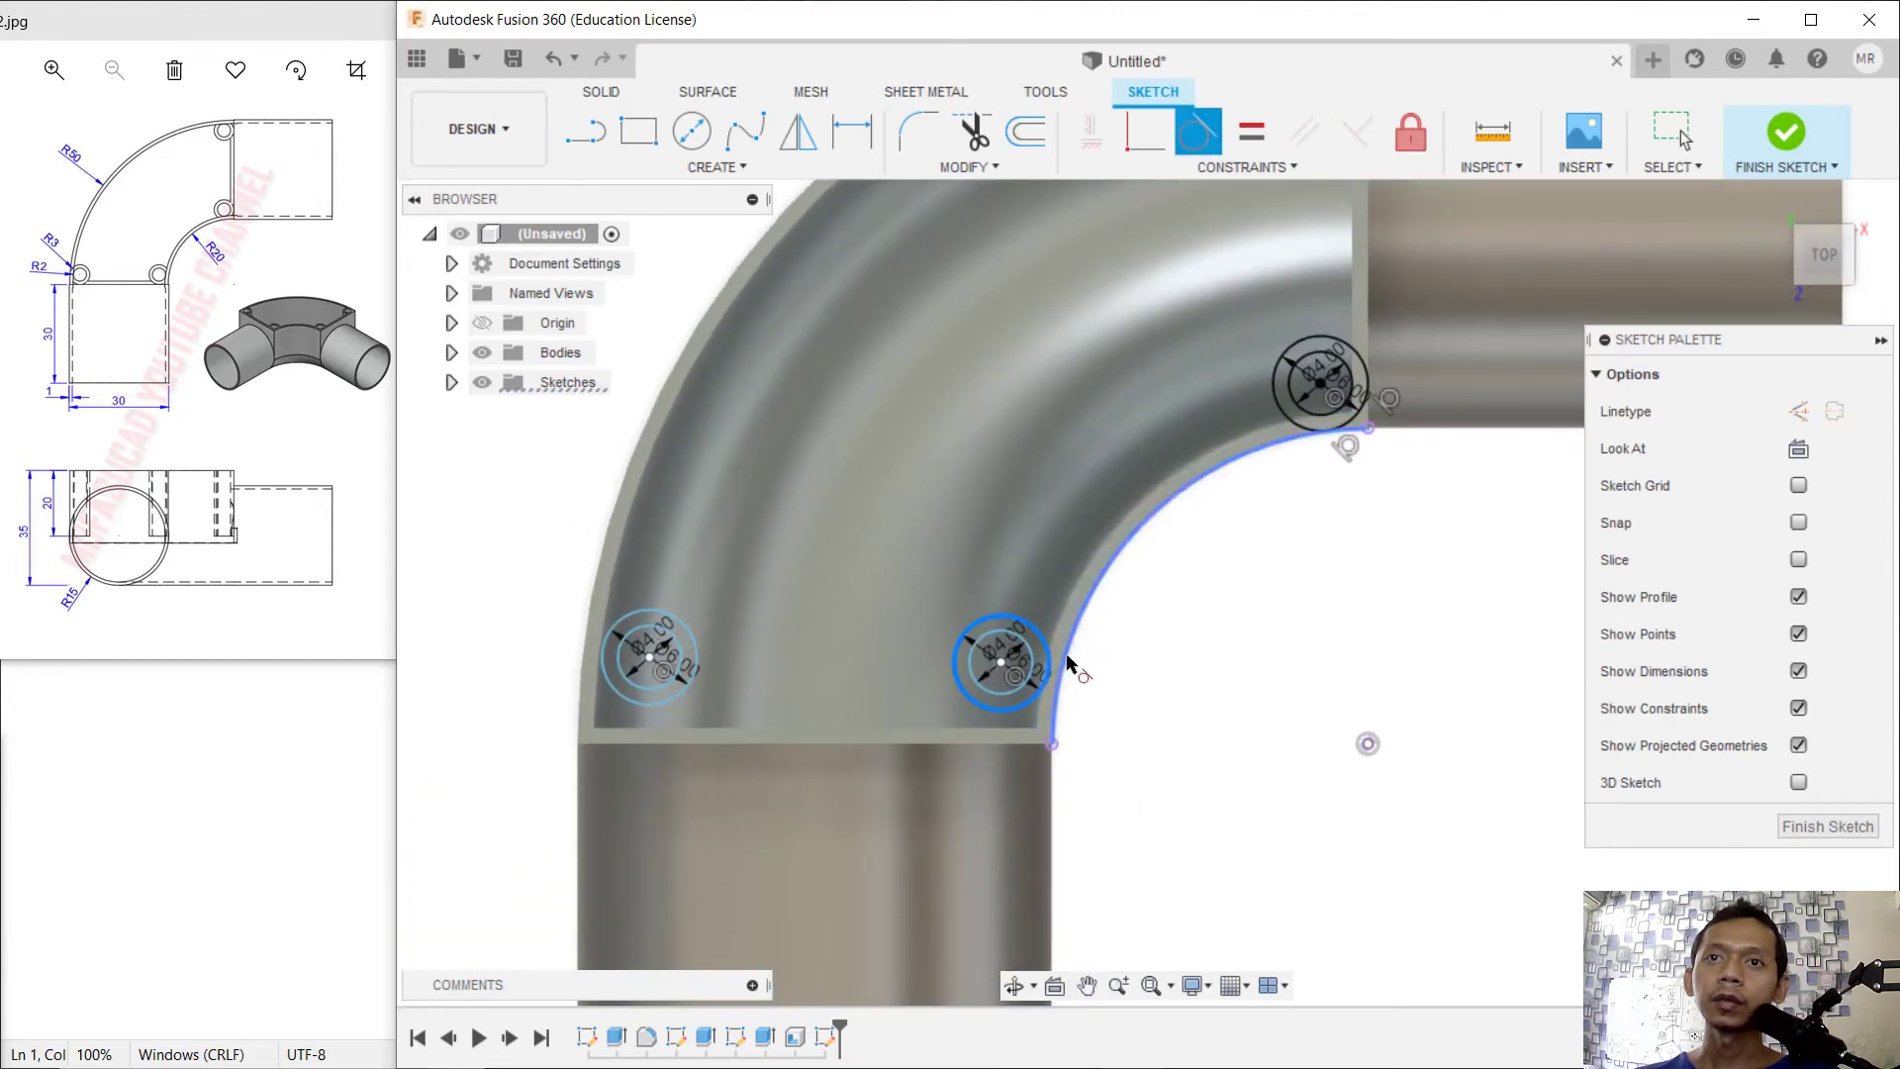
click(1069, 661)
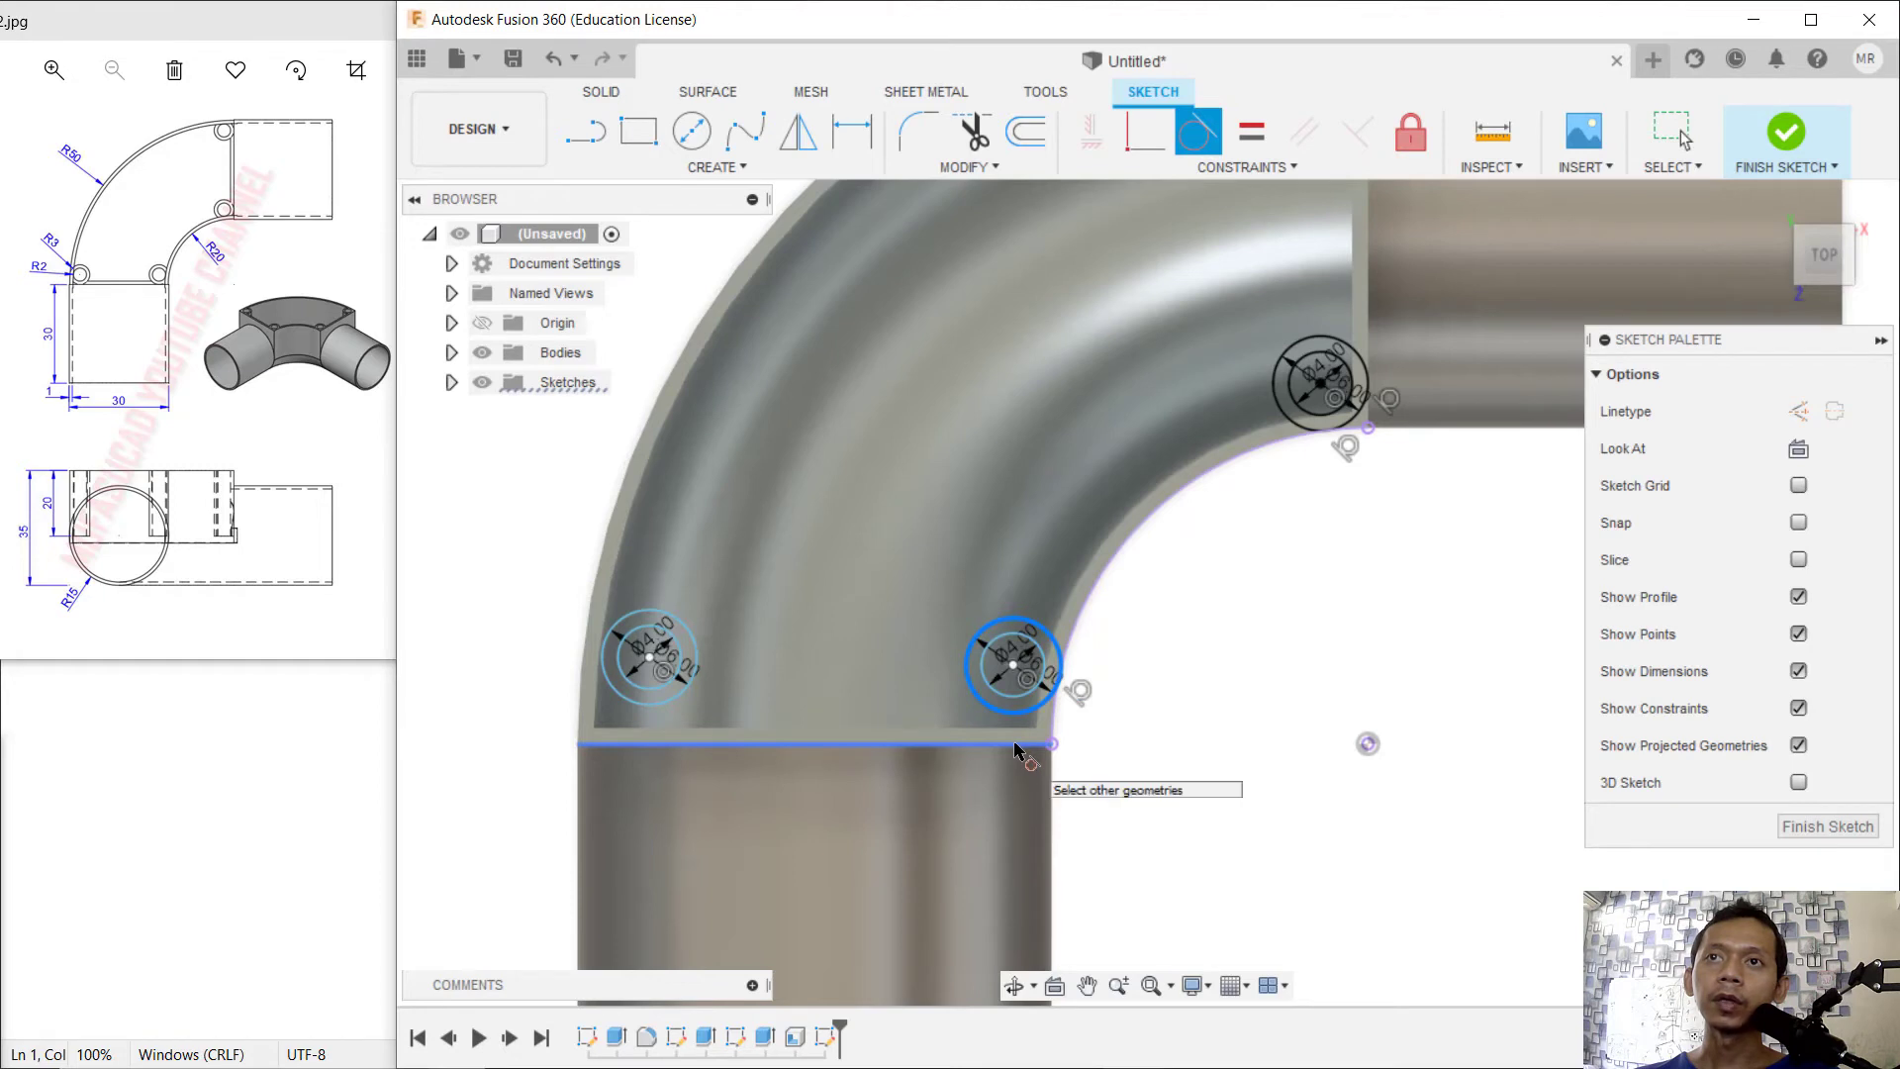
click(1016, 744)
- Make the 6 mm circle at the front end's outer corner tangent to the front edge and outer arc, and finish the sketch
middle_drag(878, 594, 1095, 584)
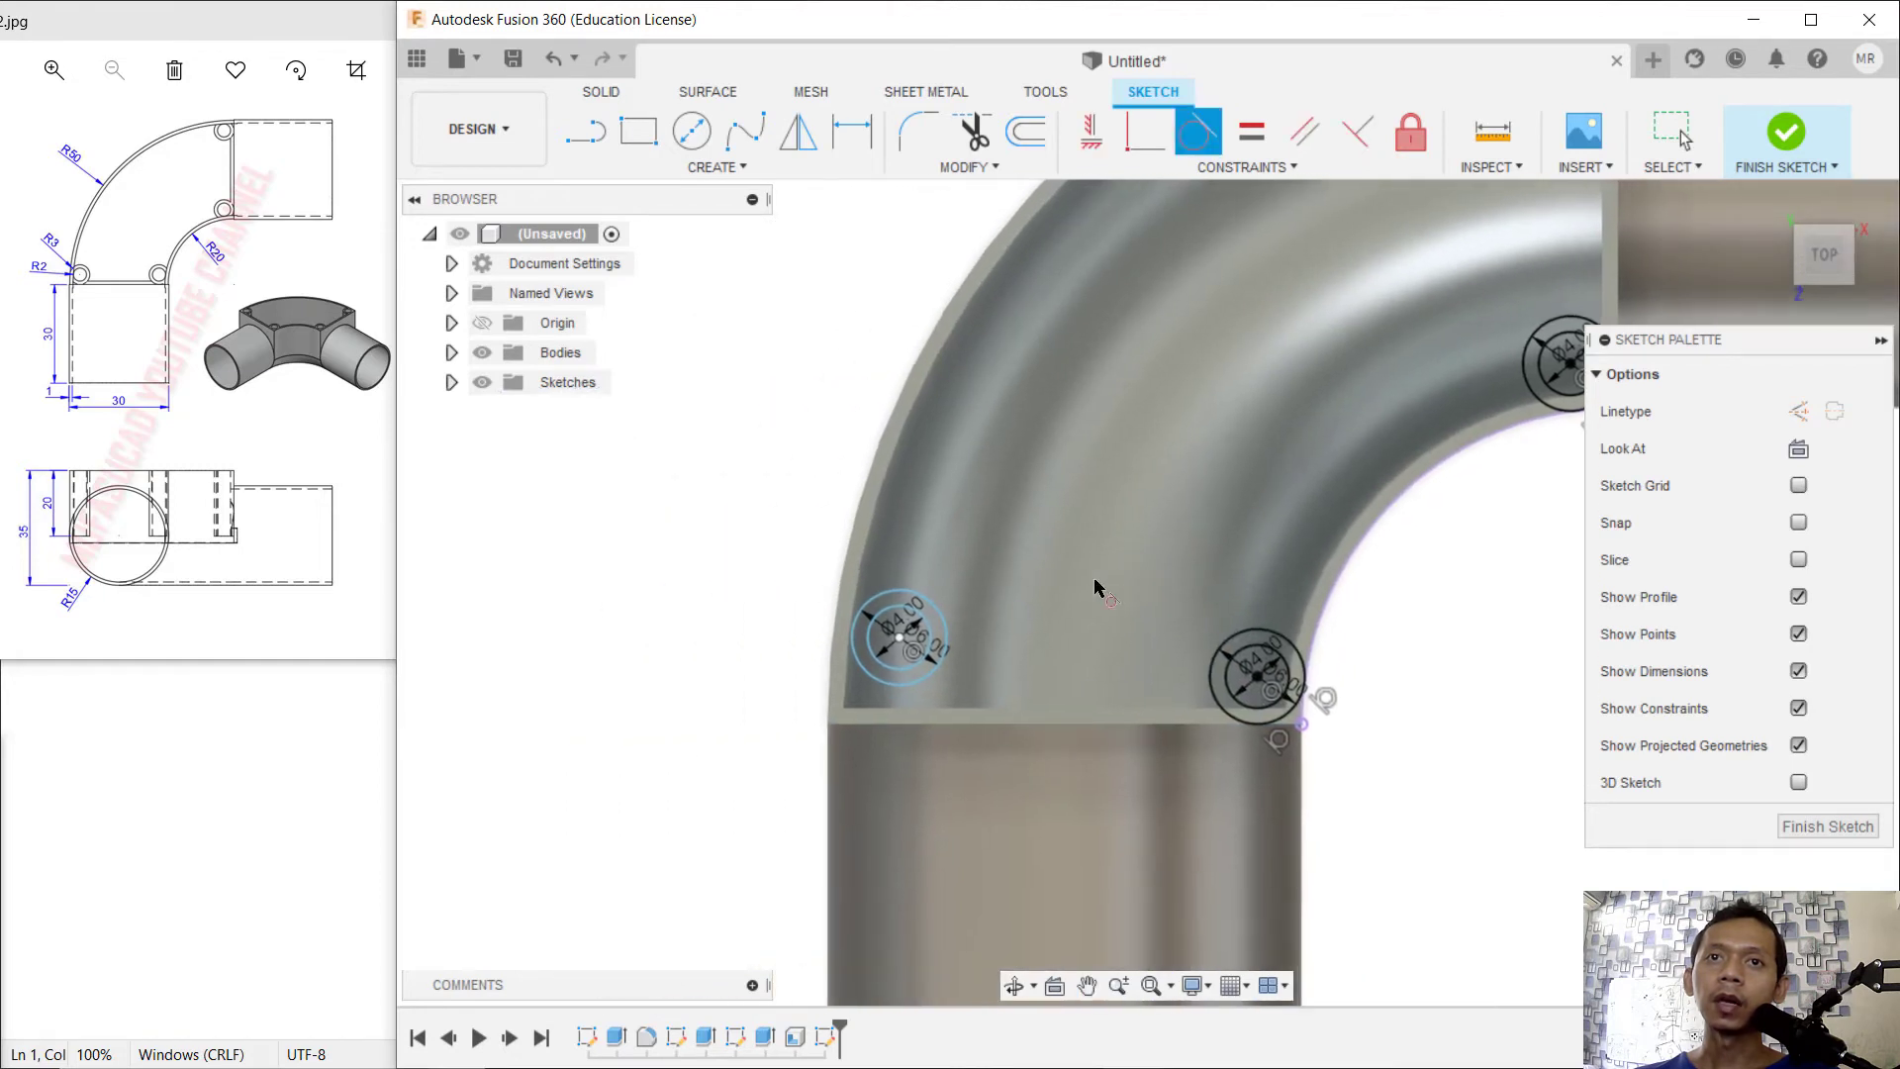
click(933, 683)
click(910, 727)
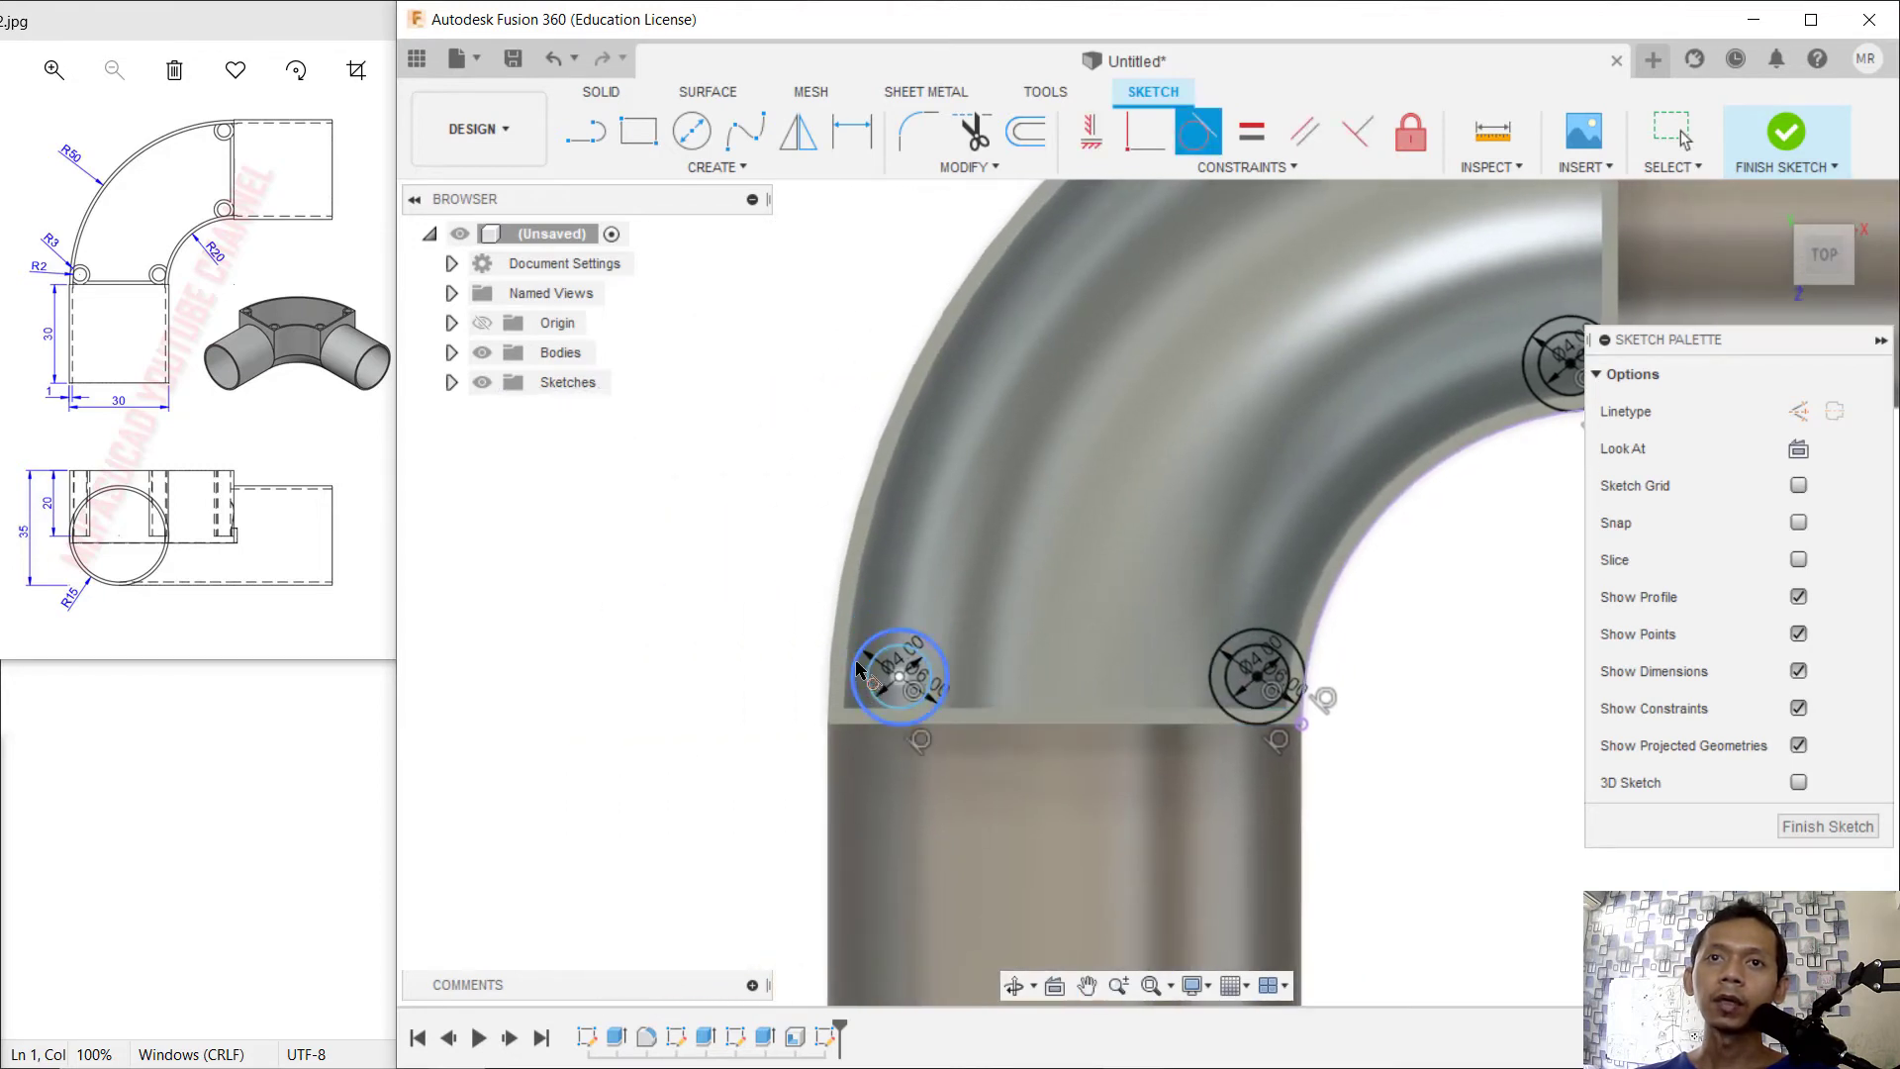
scroll(1054, 562, up, 2)
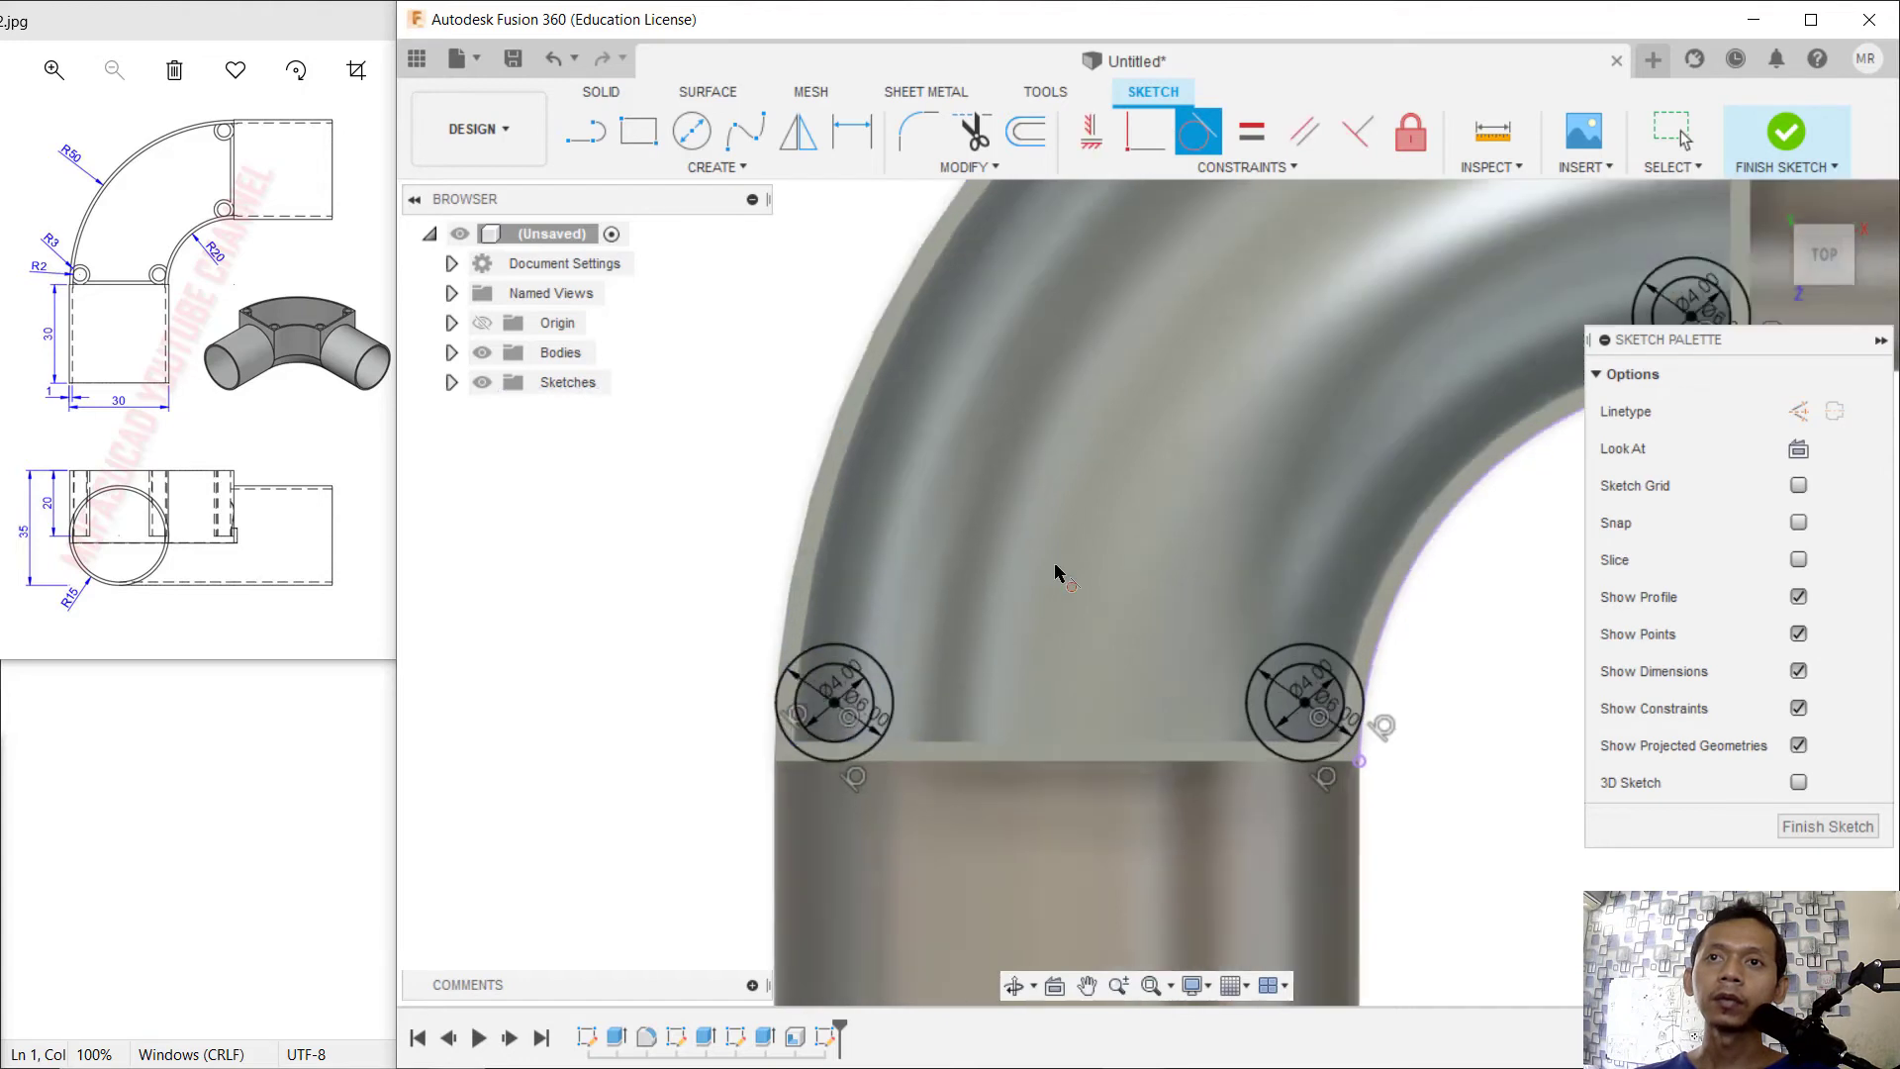
scroll(1061, 555, down, 3)
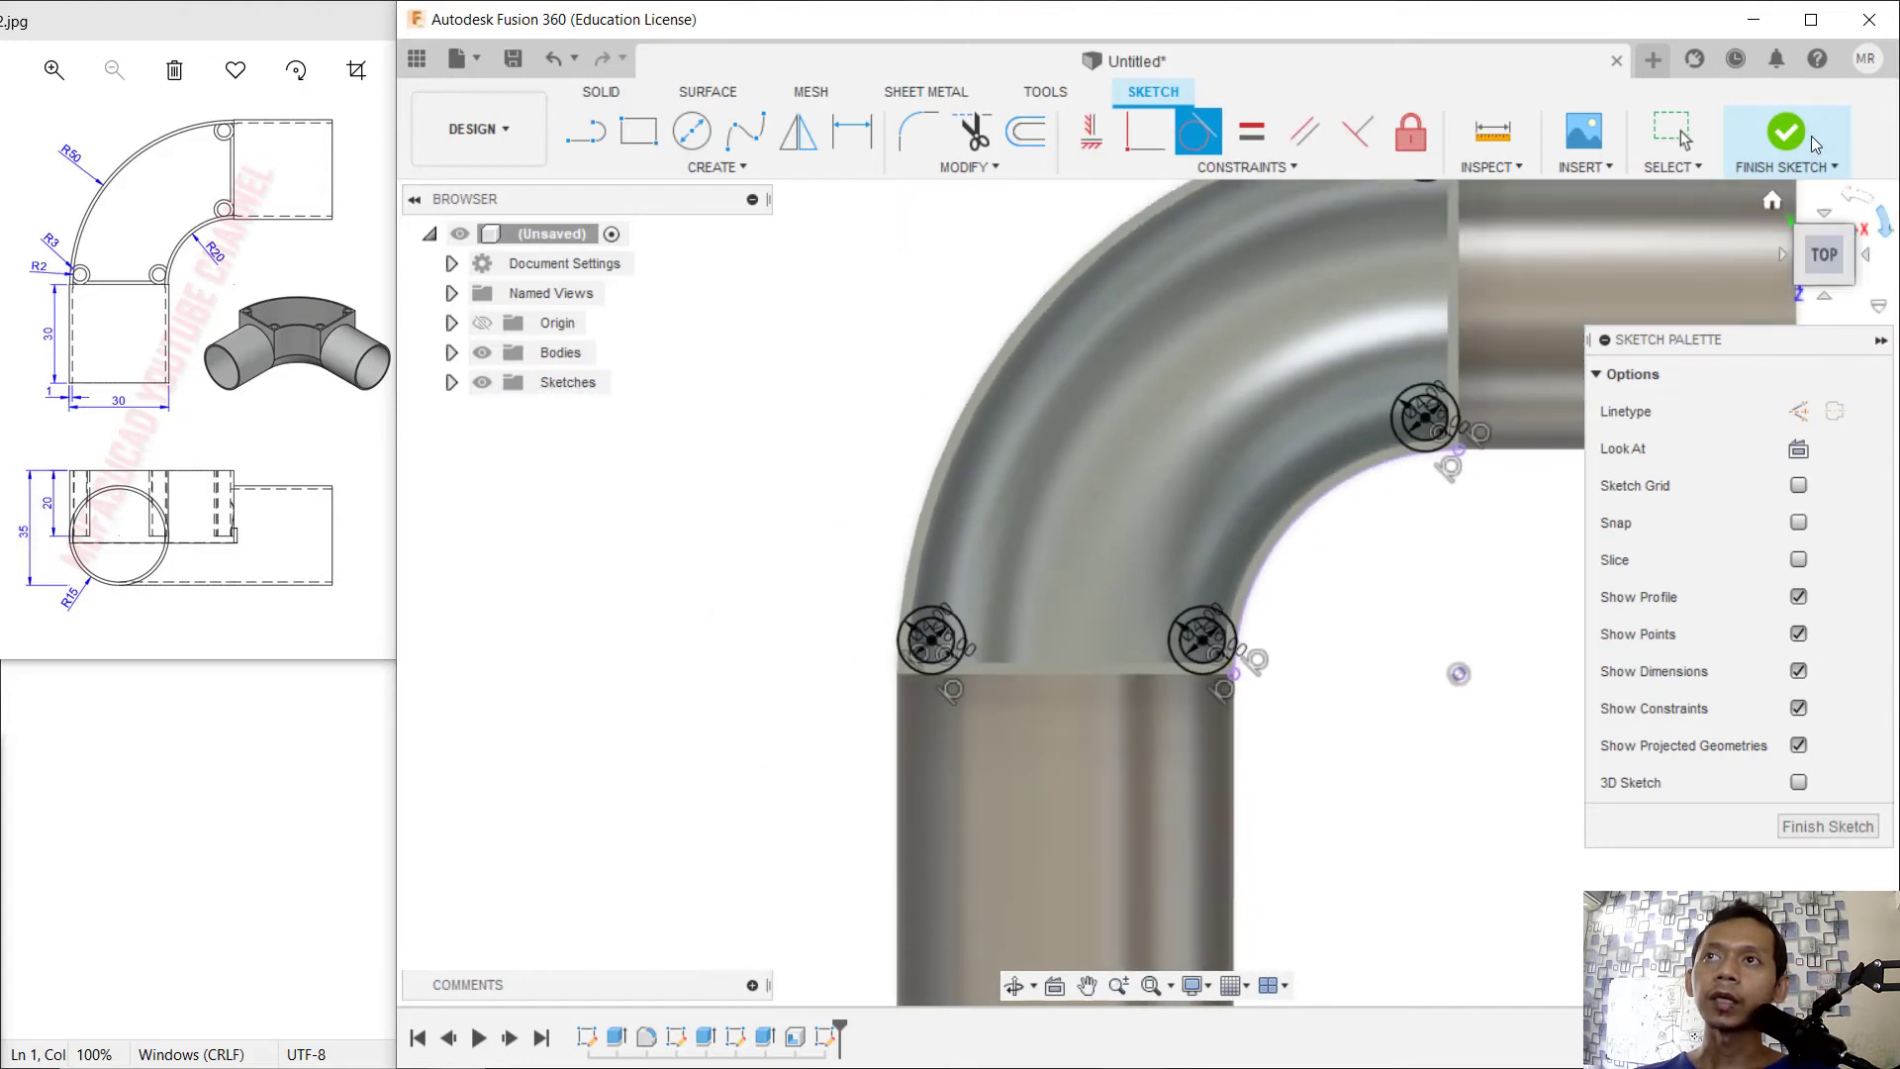
click(1776, 147)
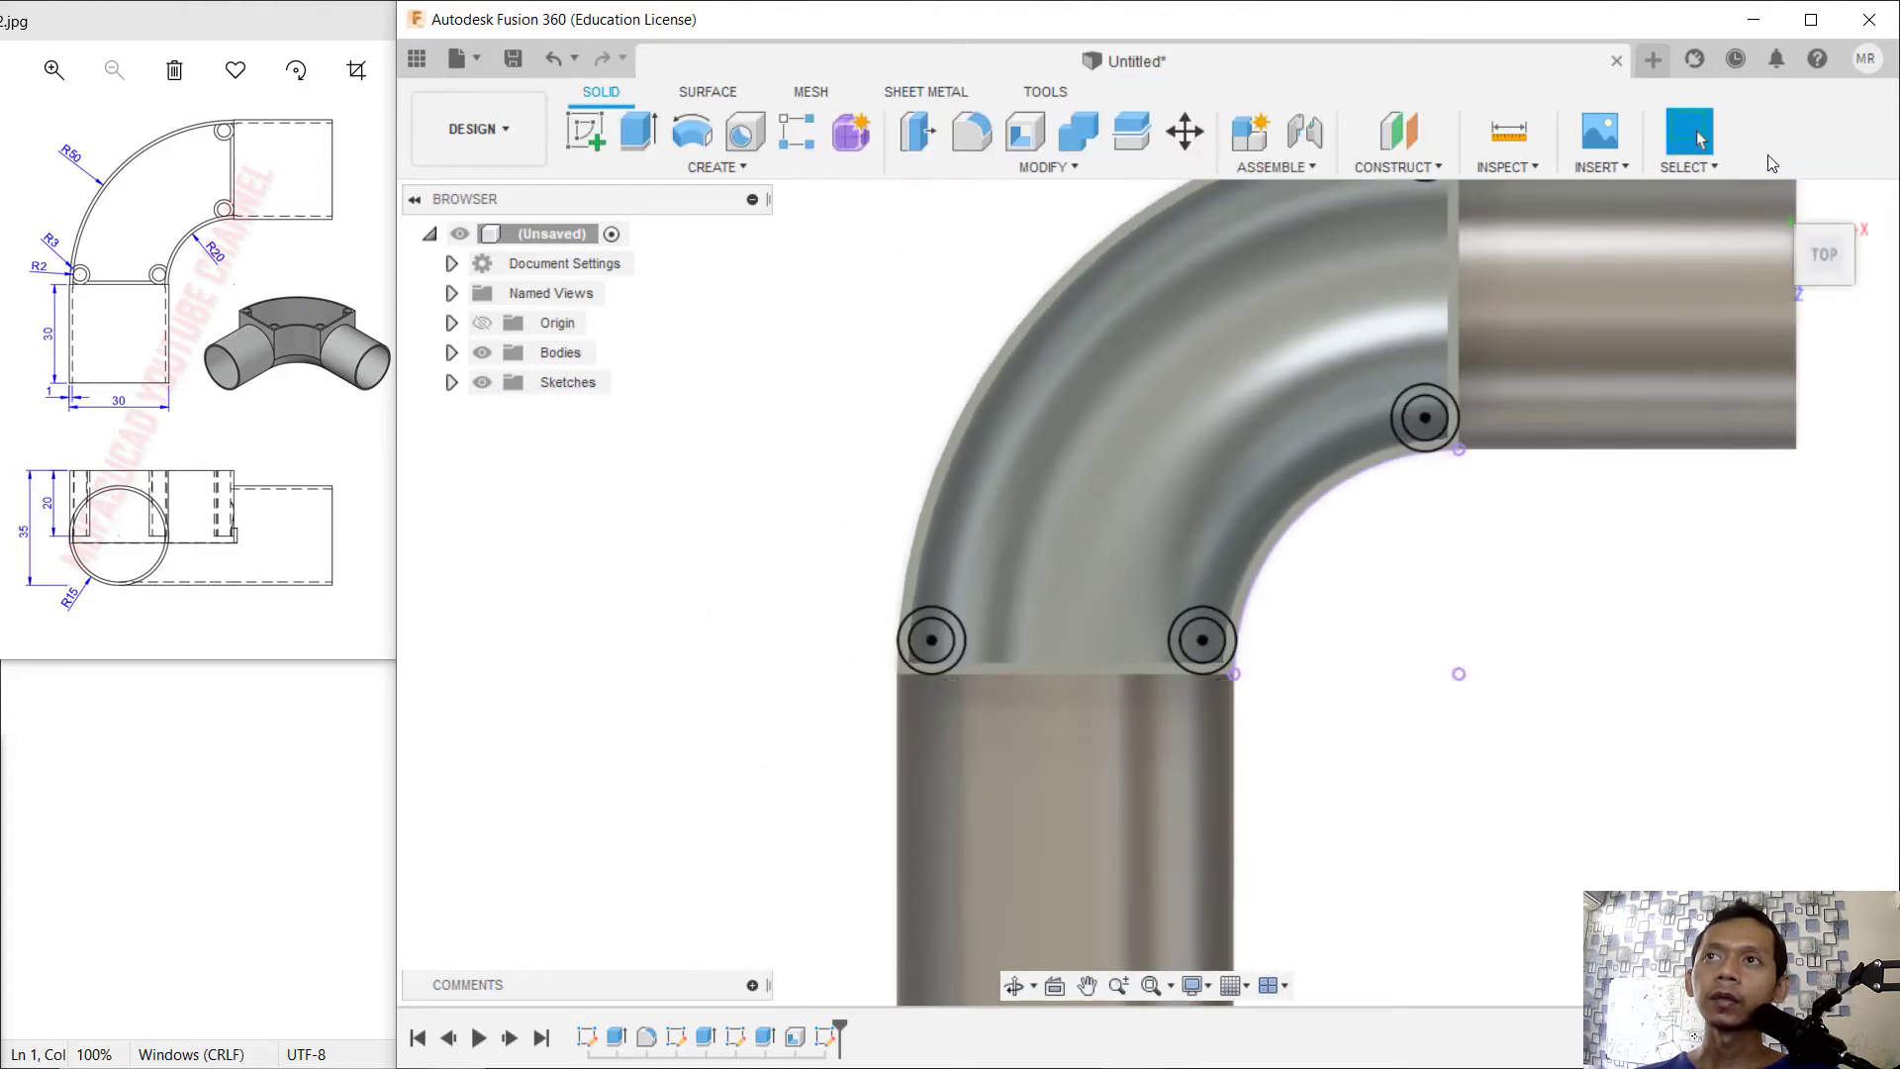
- Start an extrusion and select all ring regions between the 4 mm and 6 mm circles at the front end's outer corner
middle_drag(1364, 587, 1086, 586)
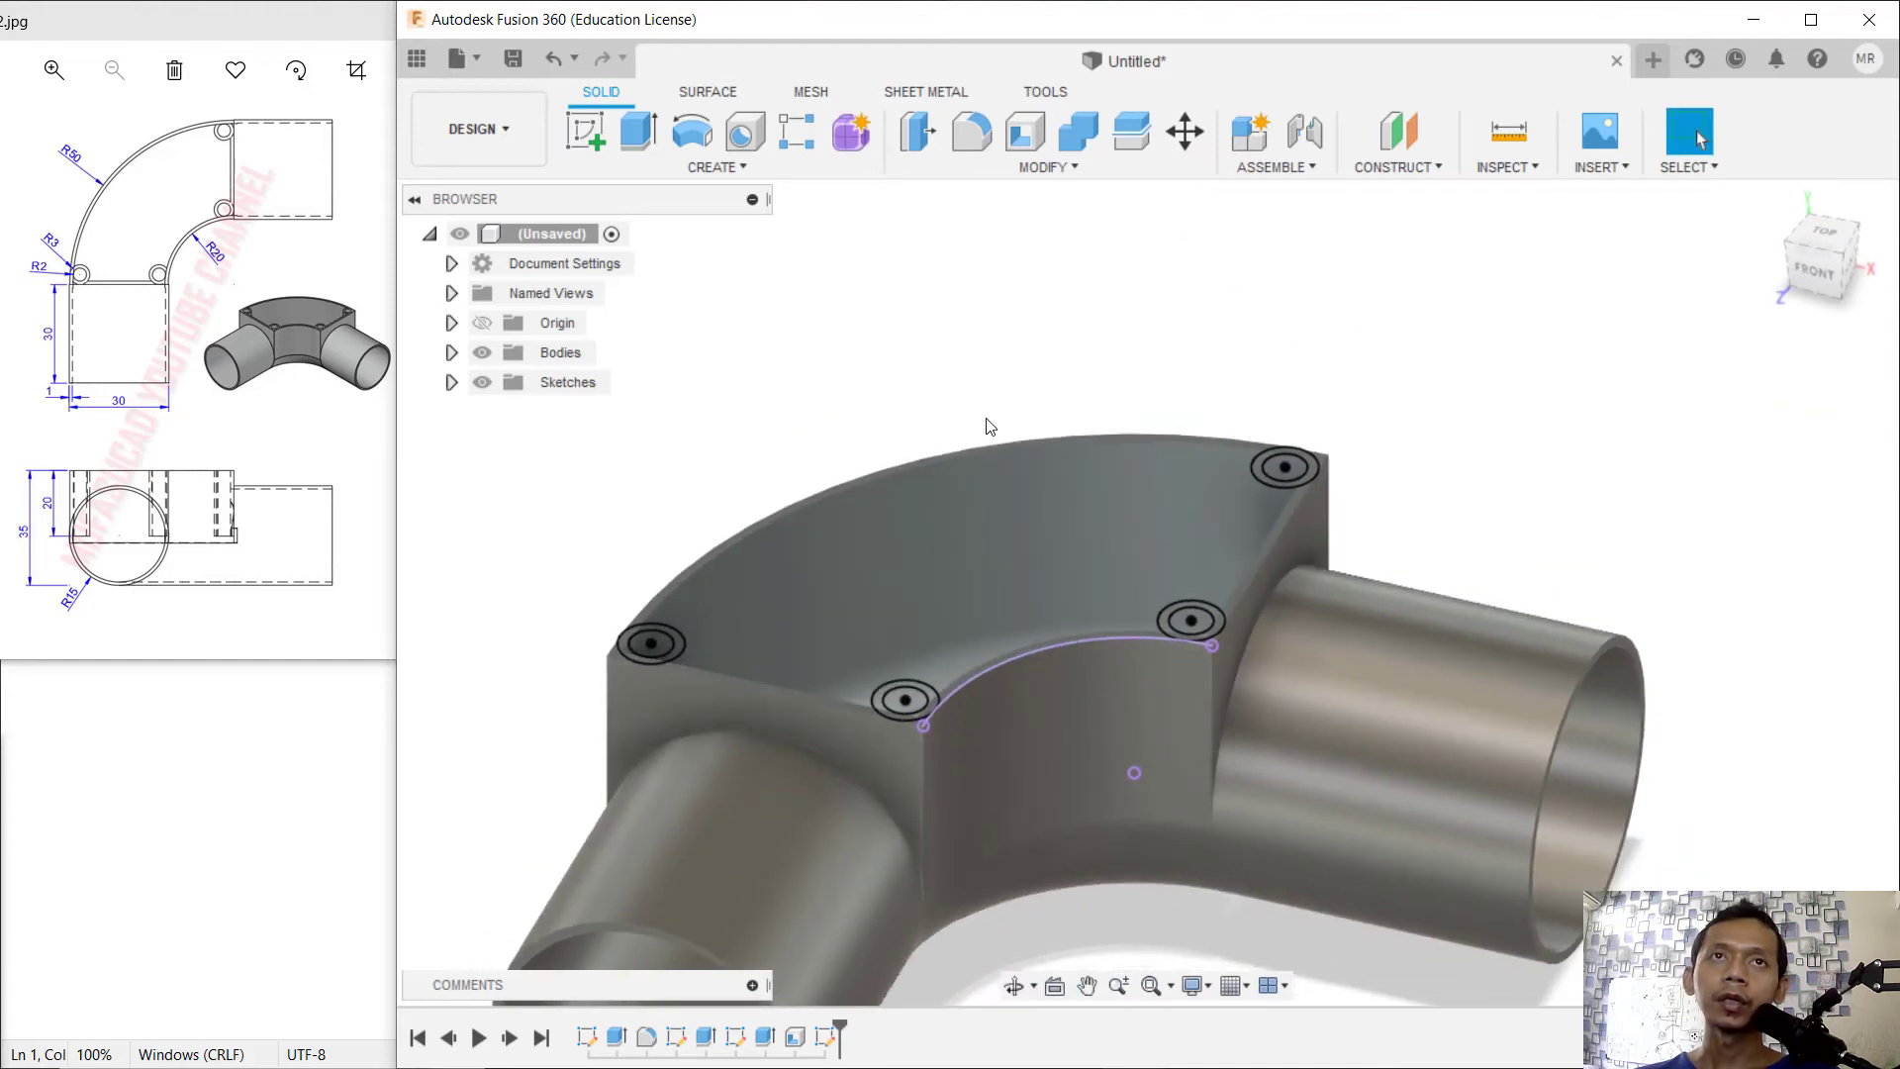
click(648, 134)
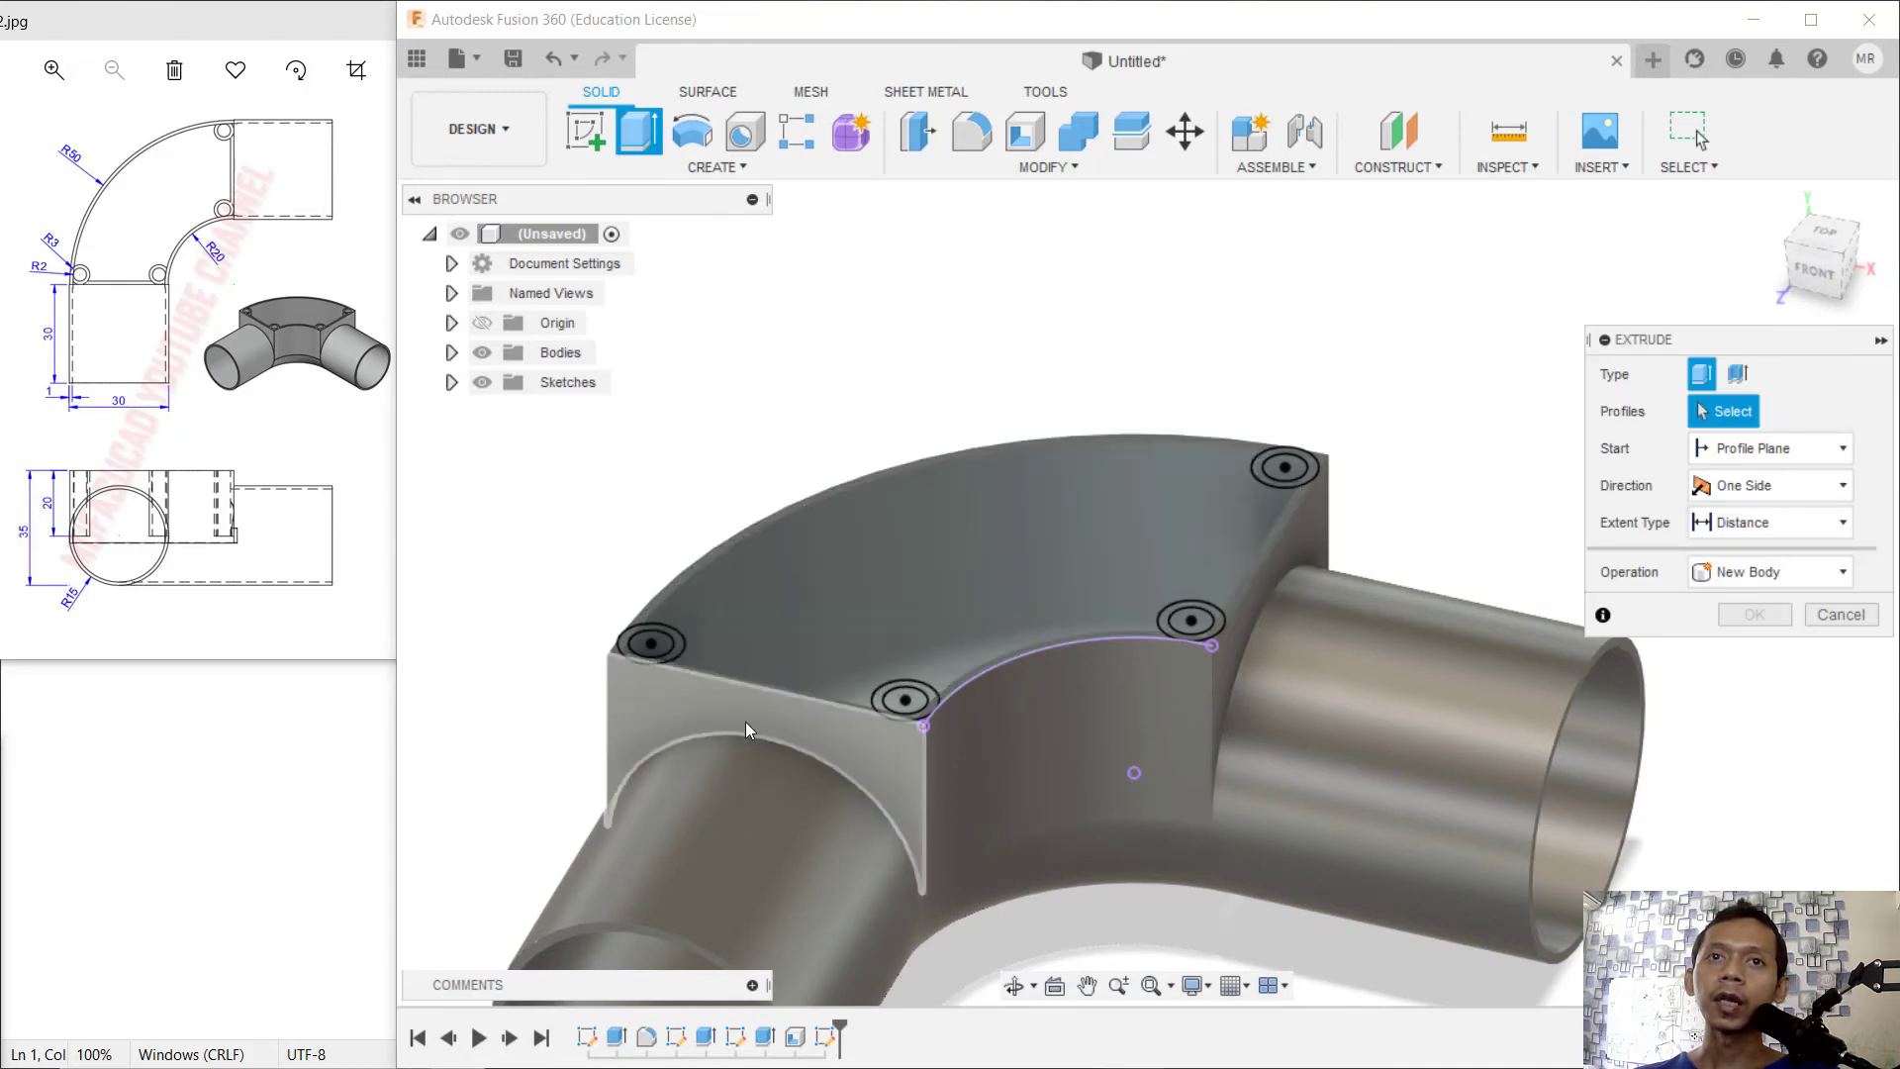
scroll(665, 645, up, 6)
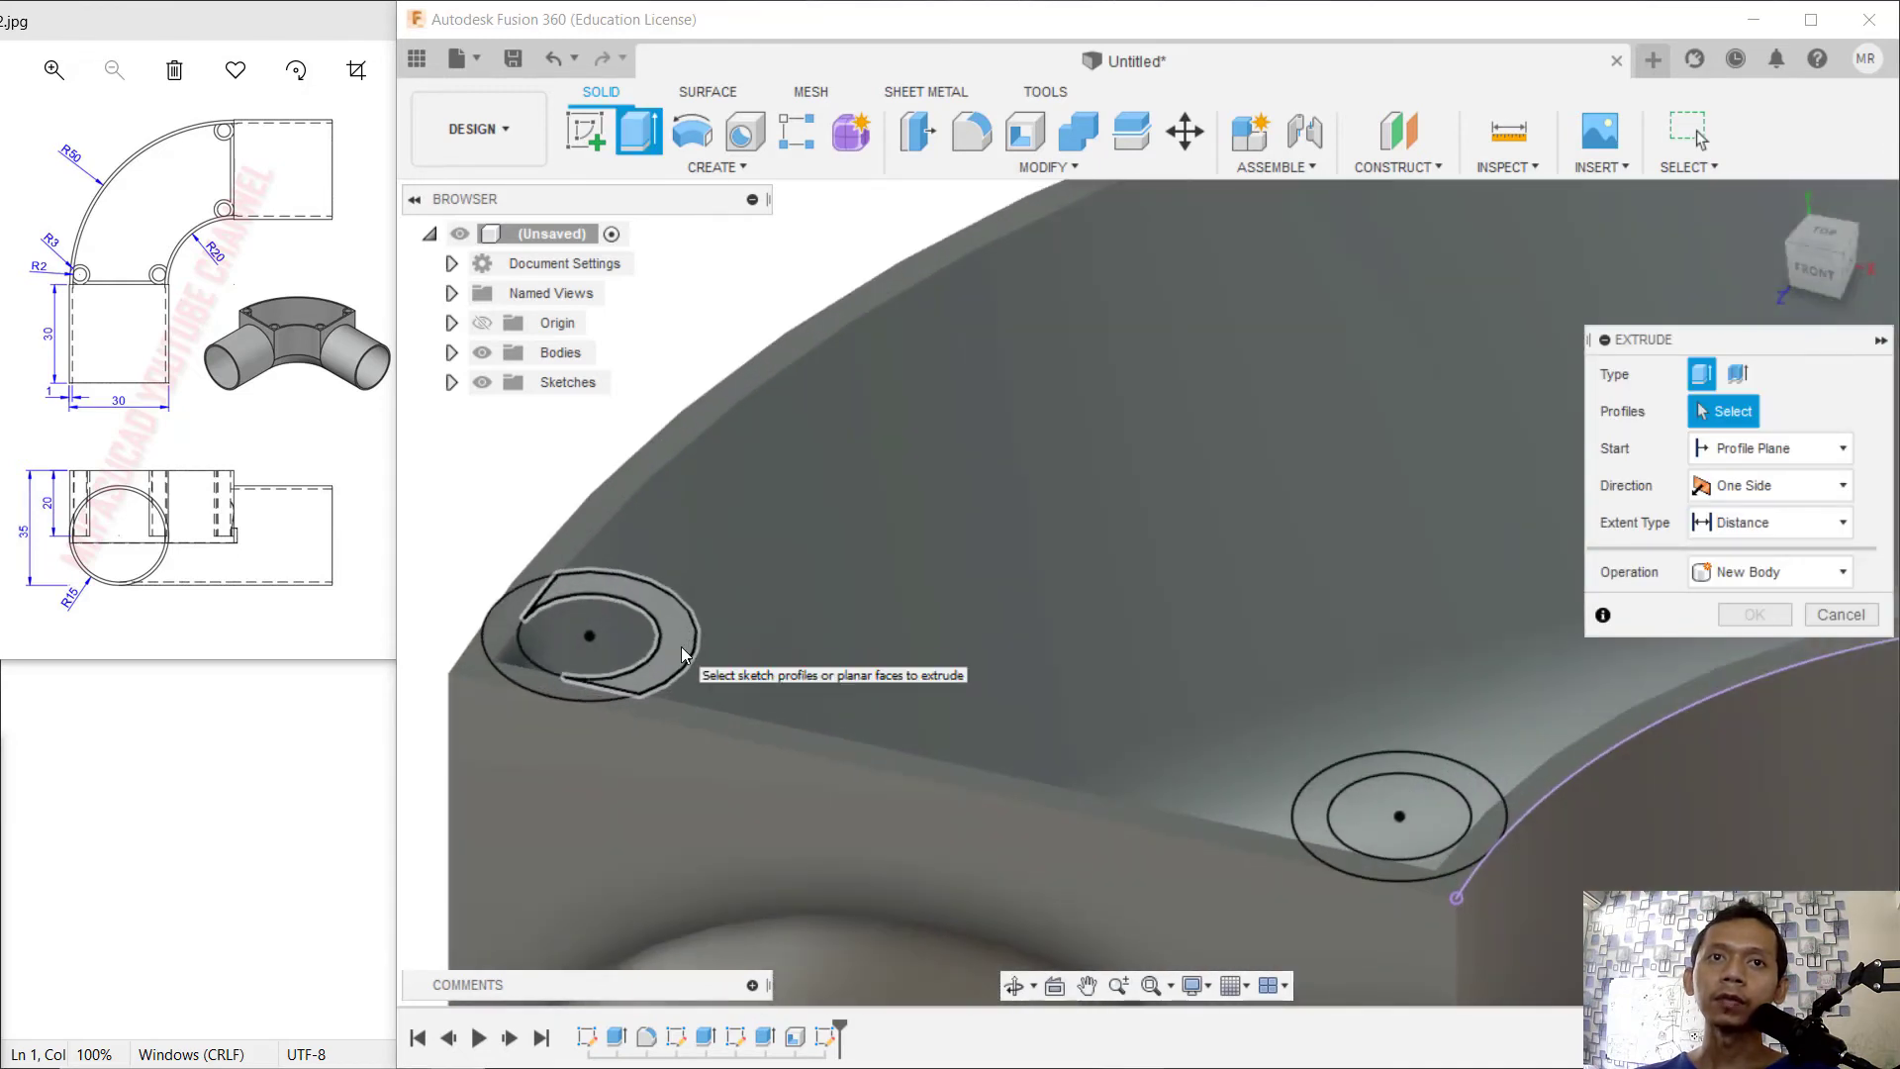
click(680, 641)
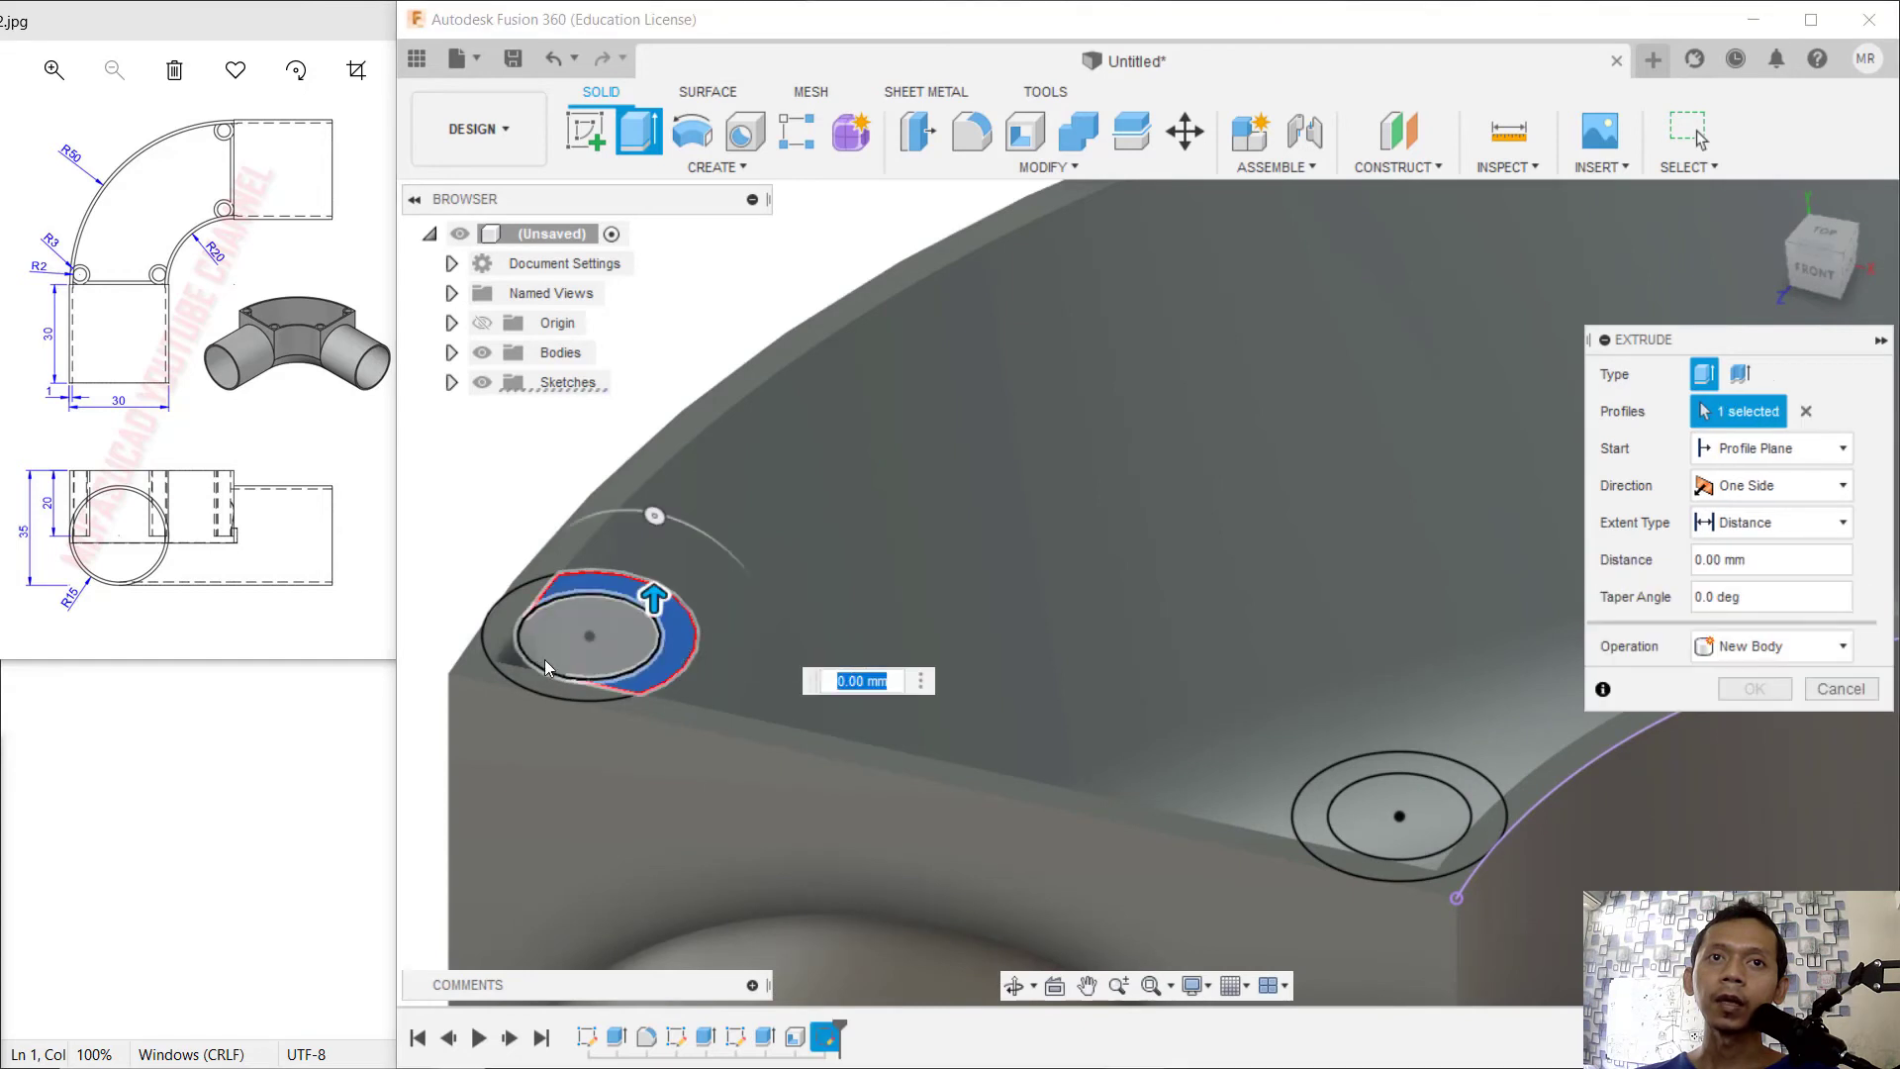
click(509, 659)
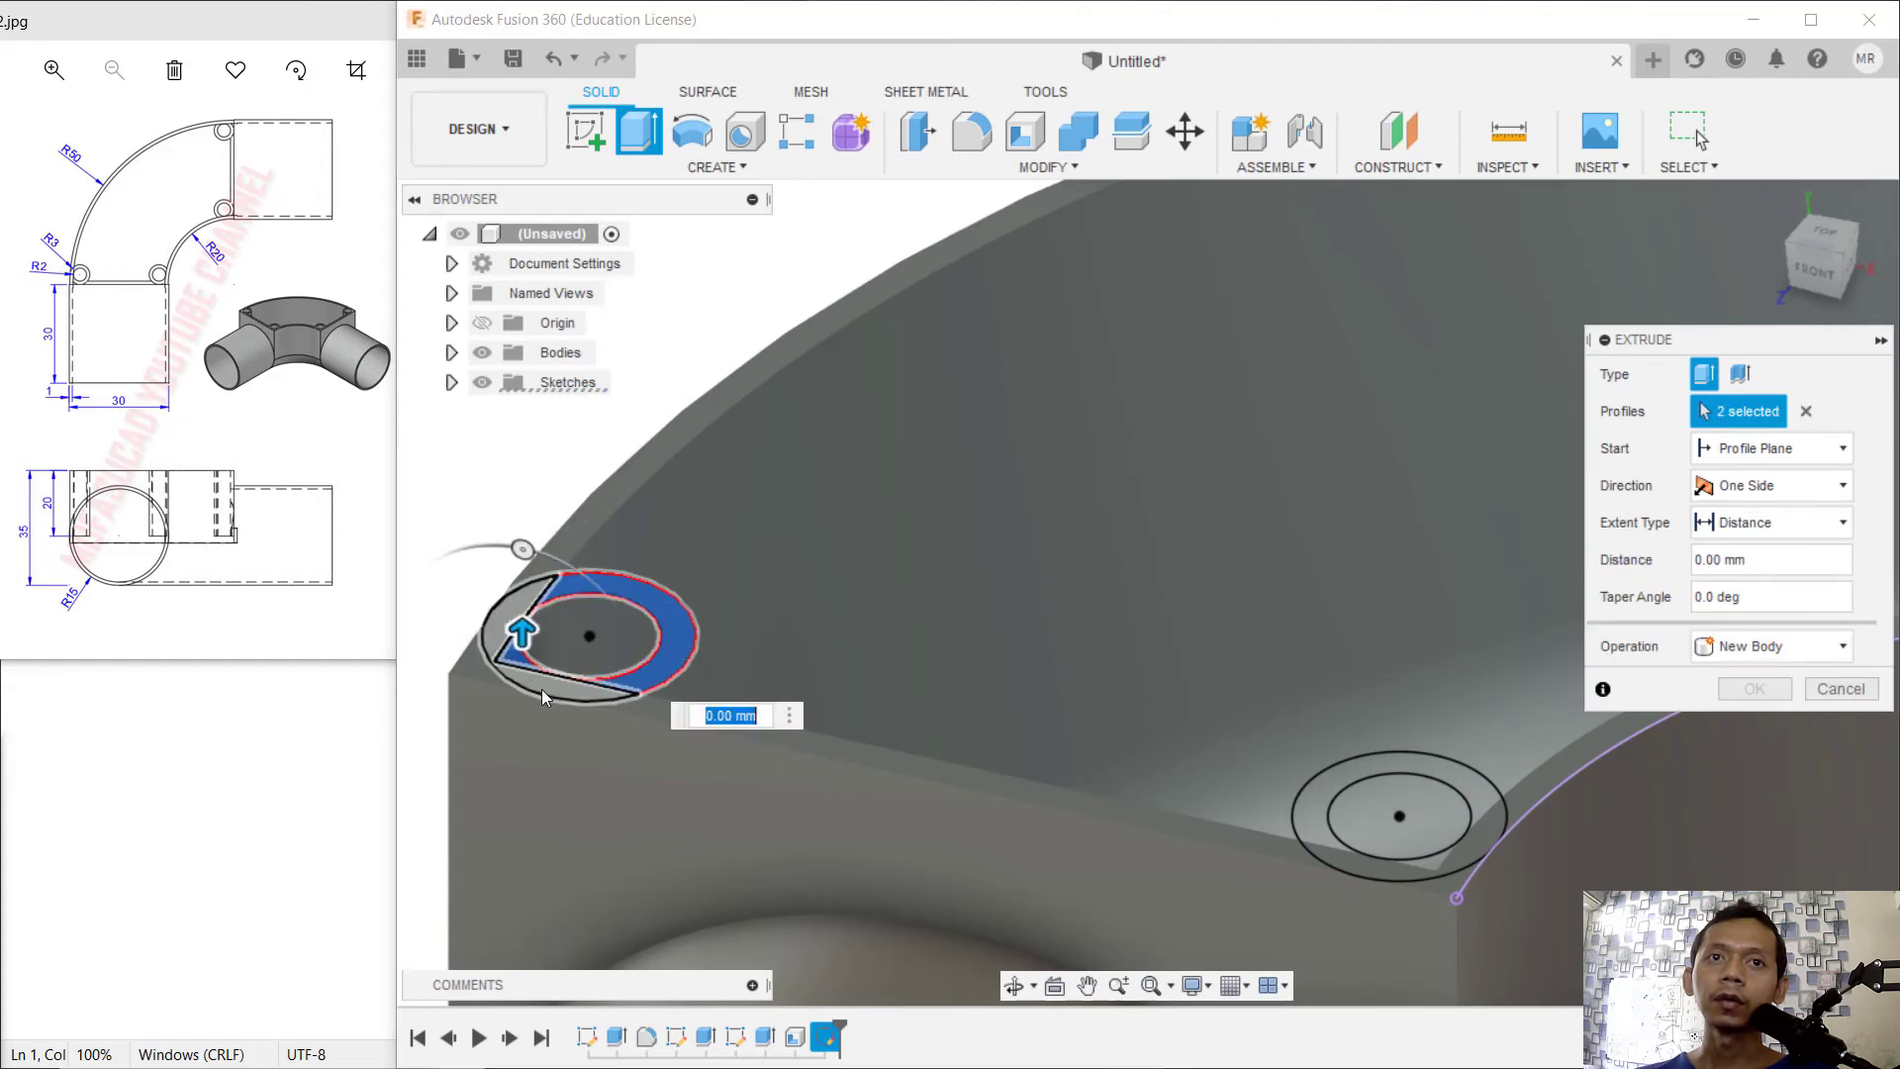
click(544, 690)
- Add the ring regions between the two circles at the front end's inner corner to the extrusion profiles
scroll(969, 621, down, 1)
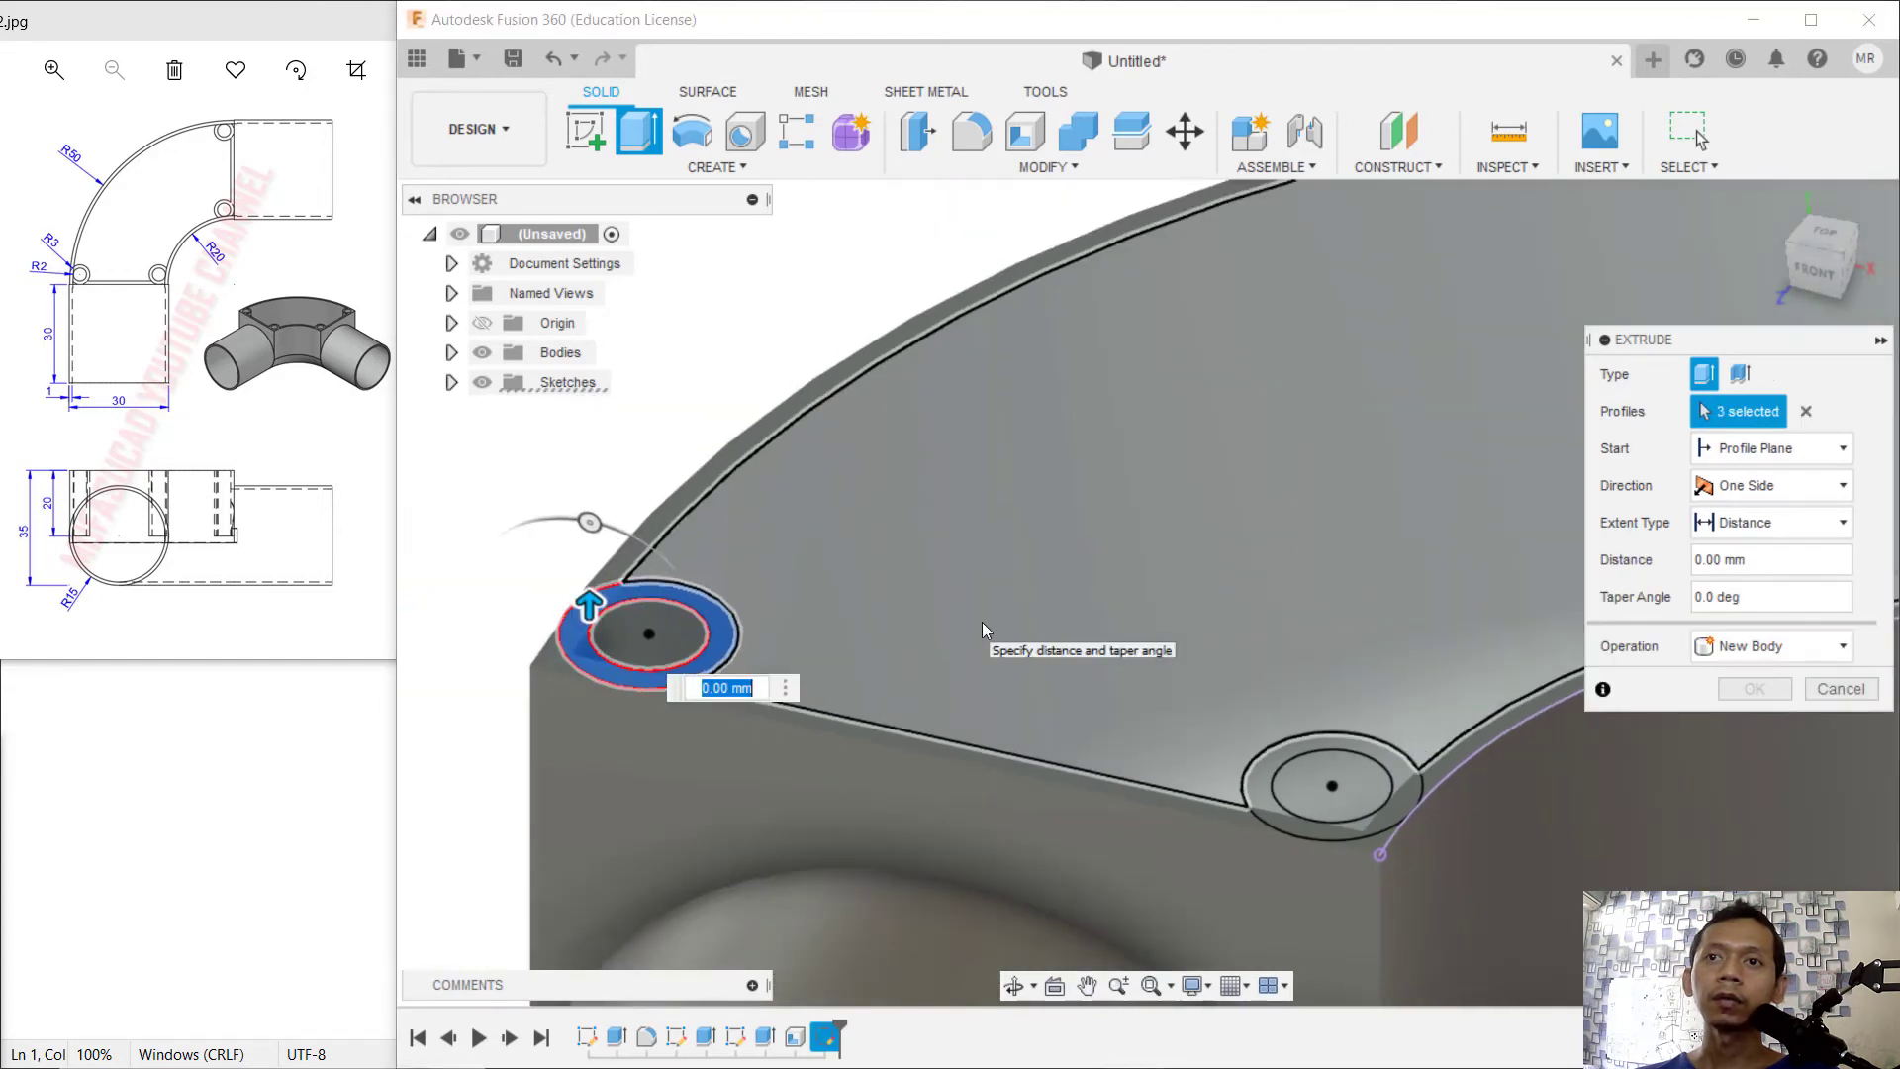
scroll(1429, 822, up, 2)
click(1376, 804)
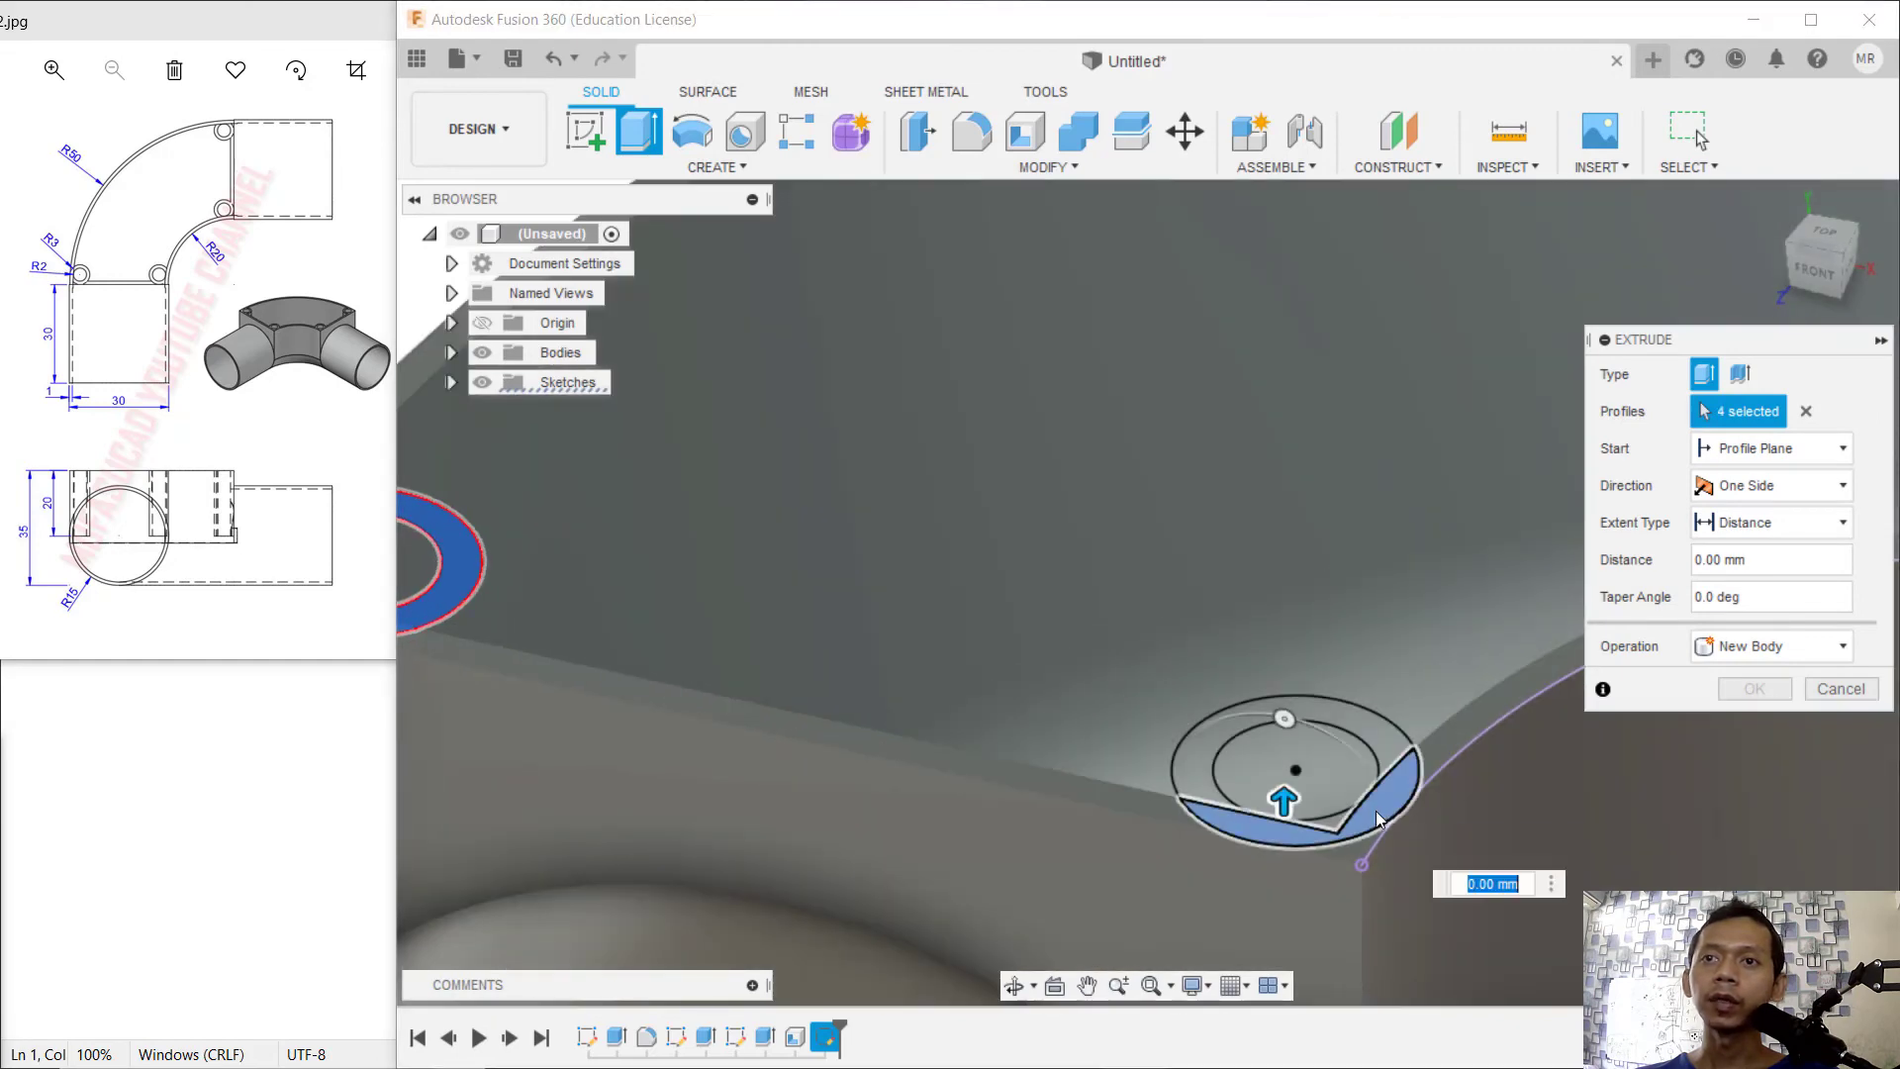
scroll(1375, 811, down, 2)
scroll(1350, 811, up, 3)
click(1331, 826)
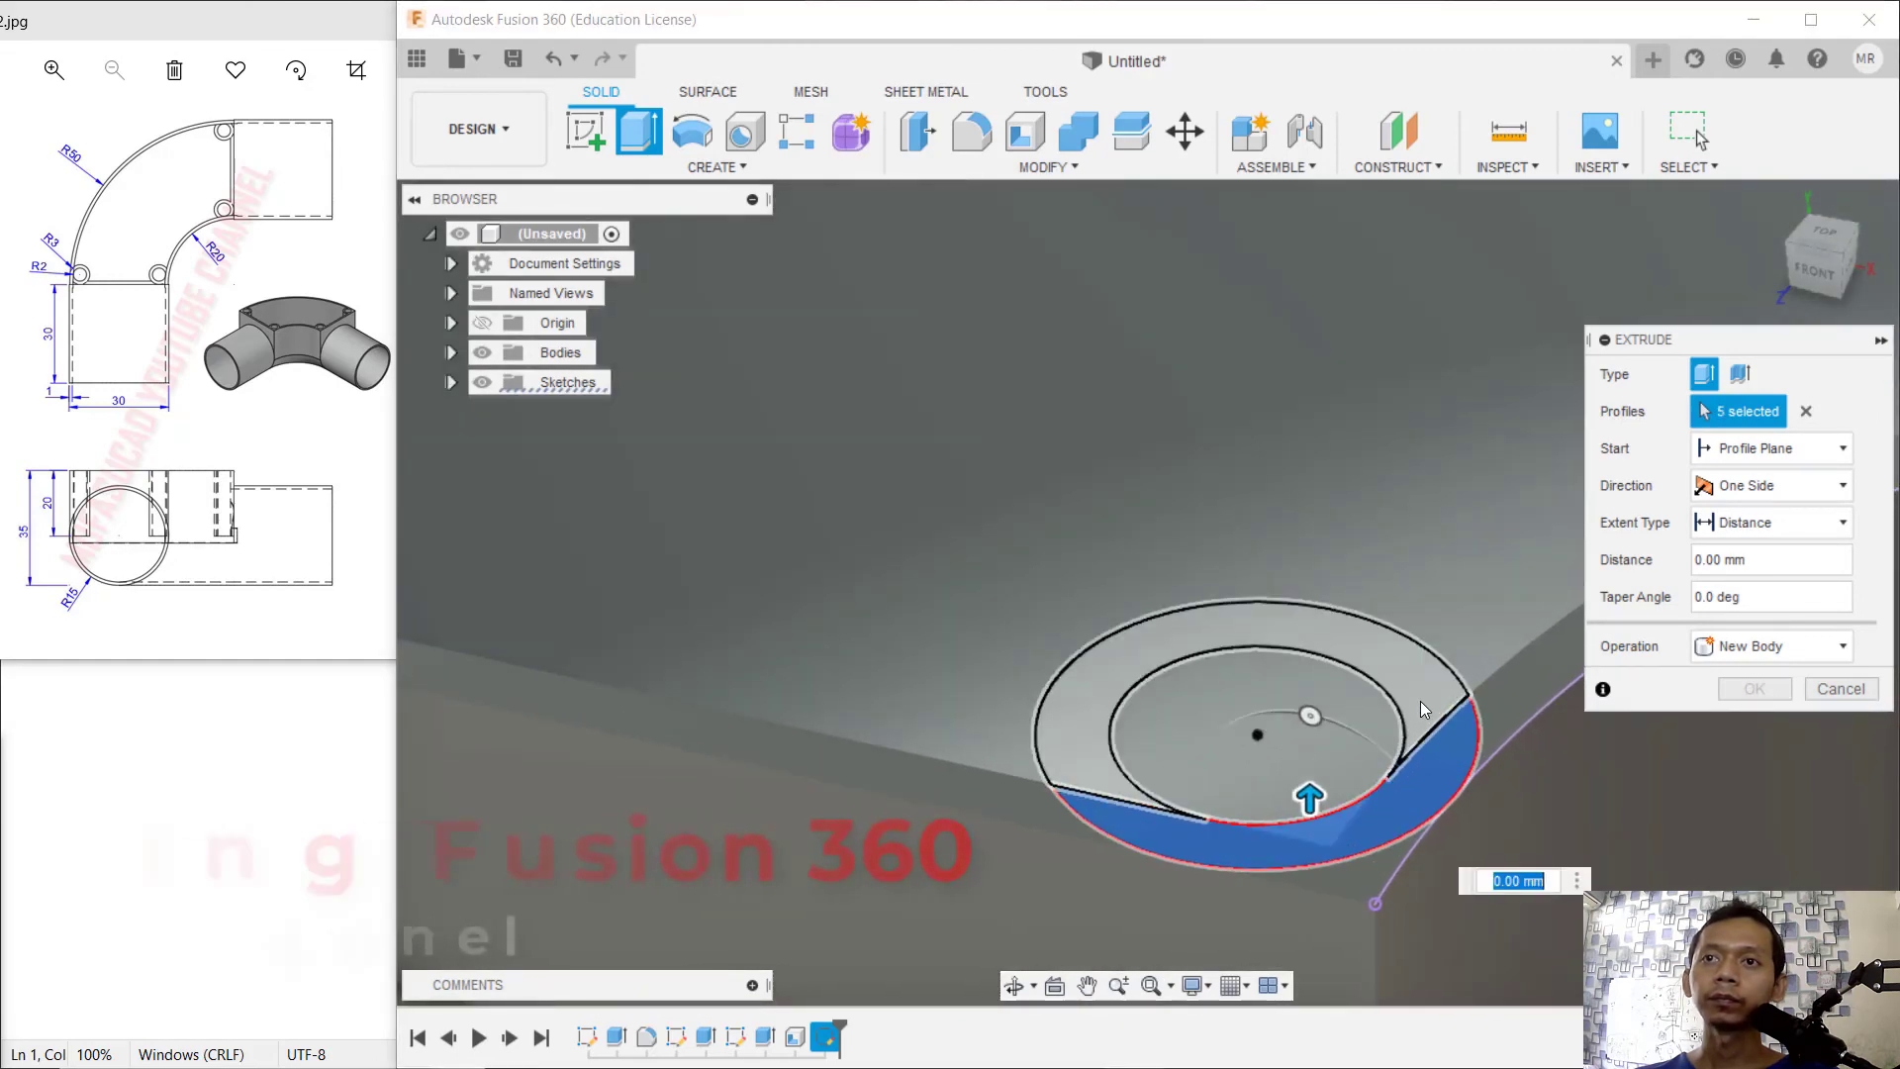
- Add the ring regions between the two circles at the side end's inner corner to the extrusion profiles
scroll(1421, 700, down, 3)
scroll(1411, 697, down, 3)
middle_drag(1384, 571, 414, 799)
scroll(1048, 774, up, 2)
scroll(1048, 776, up, 3)
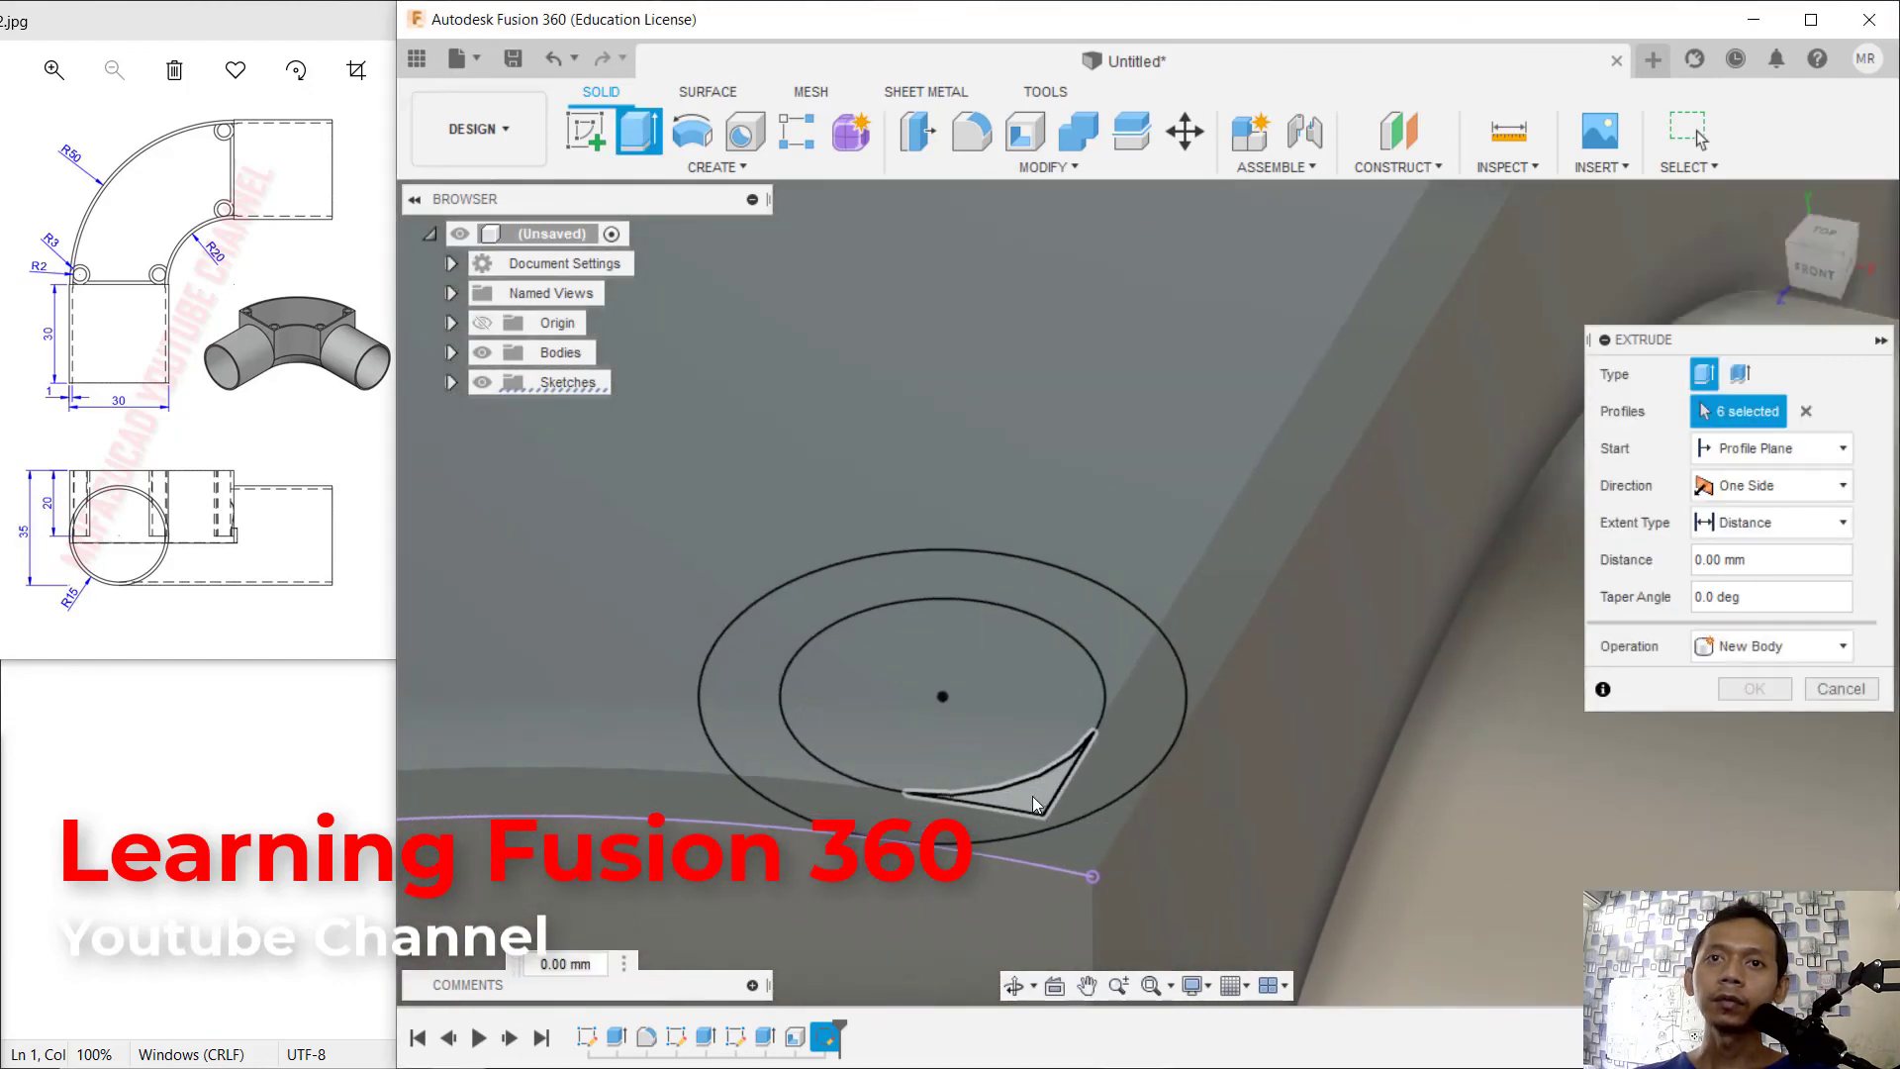
click(1031, 796)
click(998, 817)
click(751, 756)
- Add the ring regions between the two circles at the side end's outer corner to the extrusion profiles
scroll(1160, 578, down, 8)
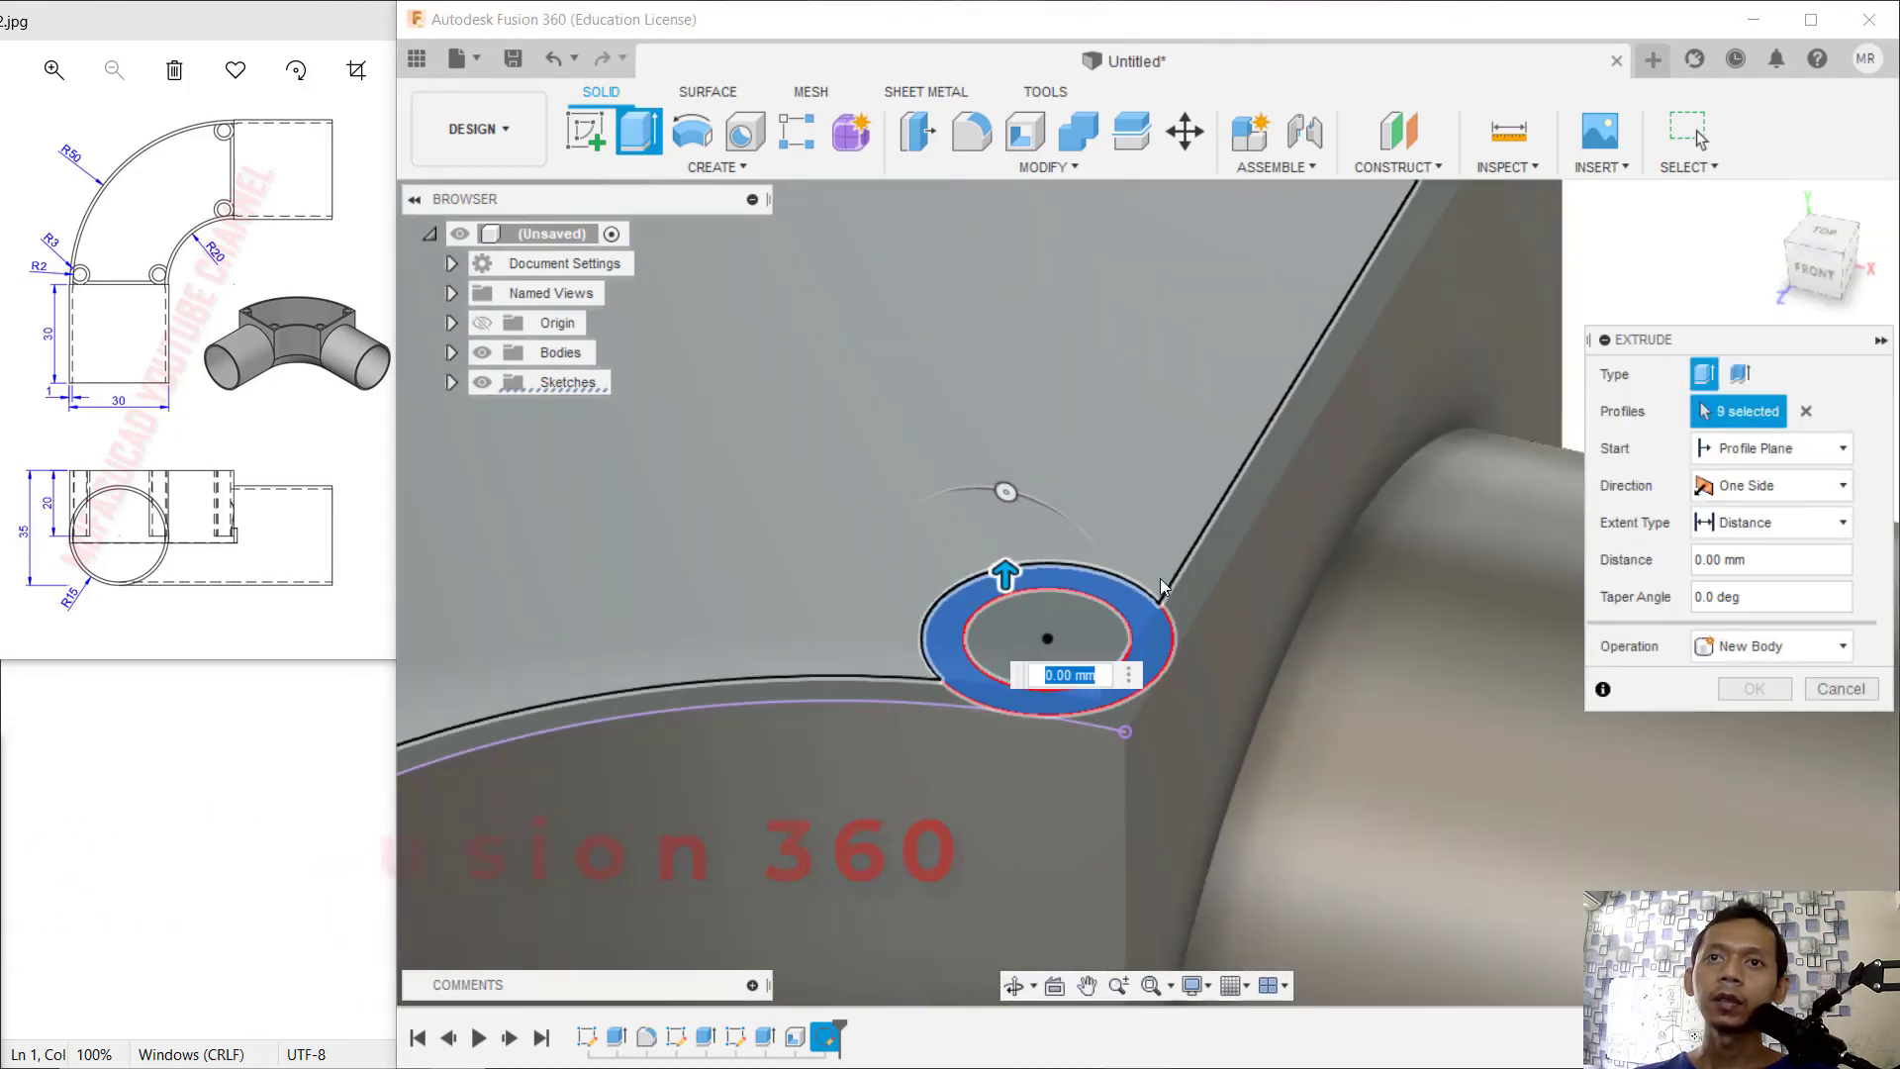
middle_drag(1261, 485, 1206, 588)
scroll(1187, 574, up, 5)
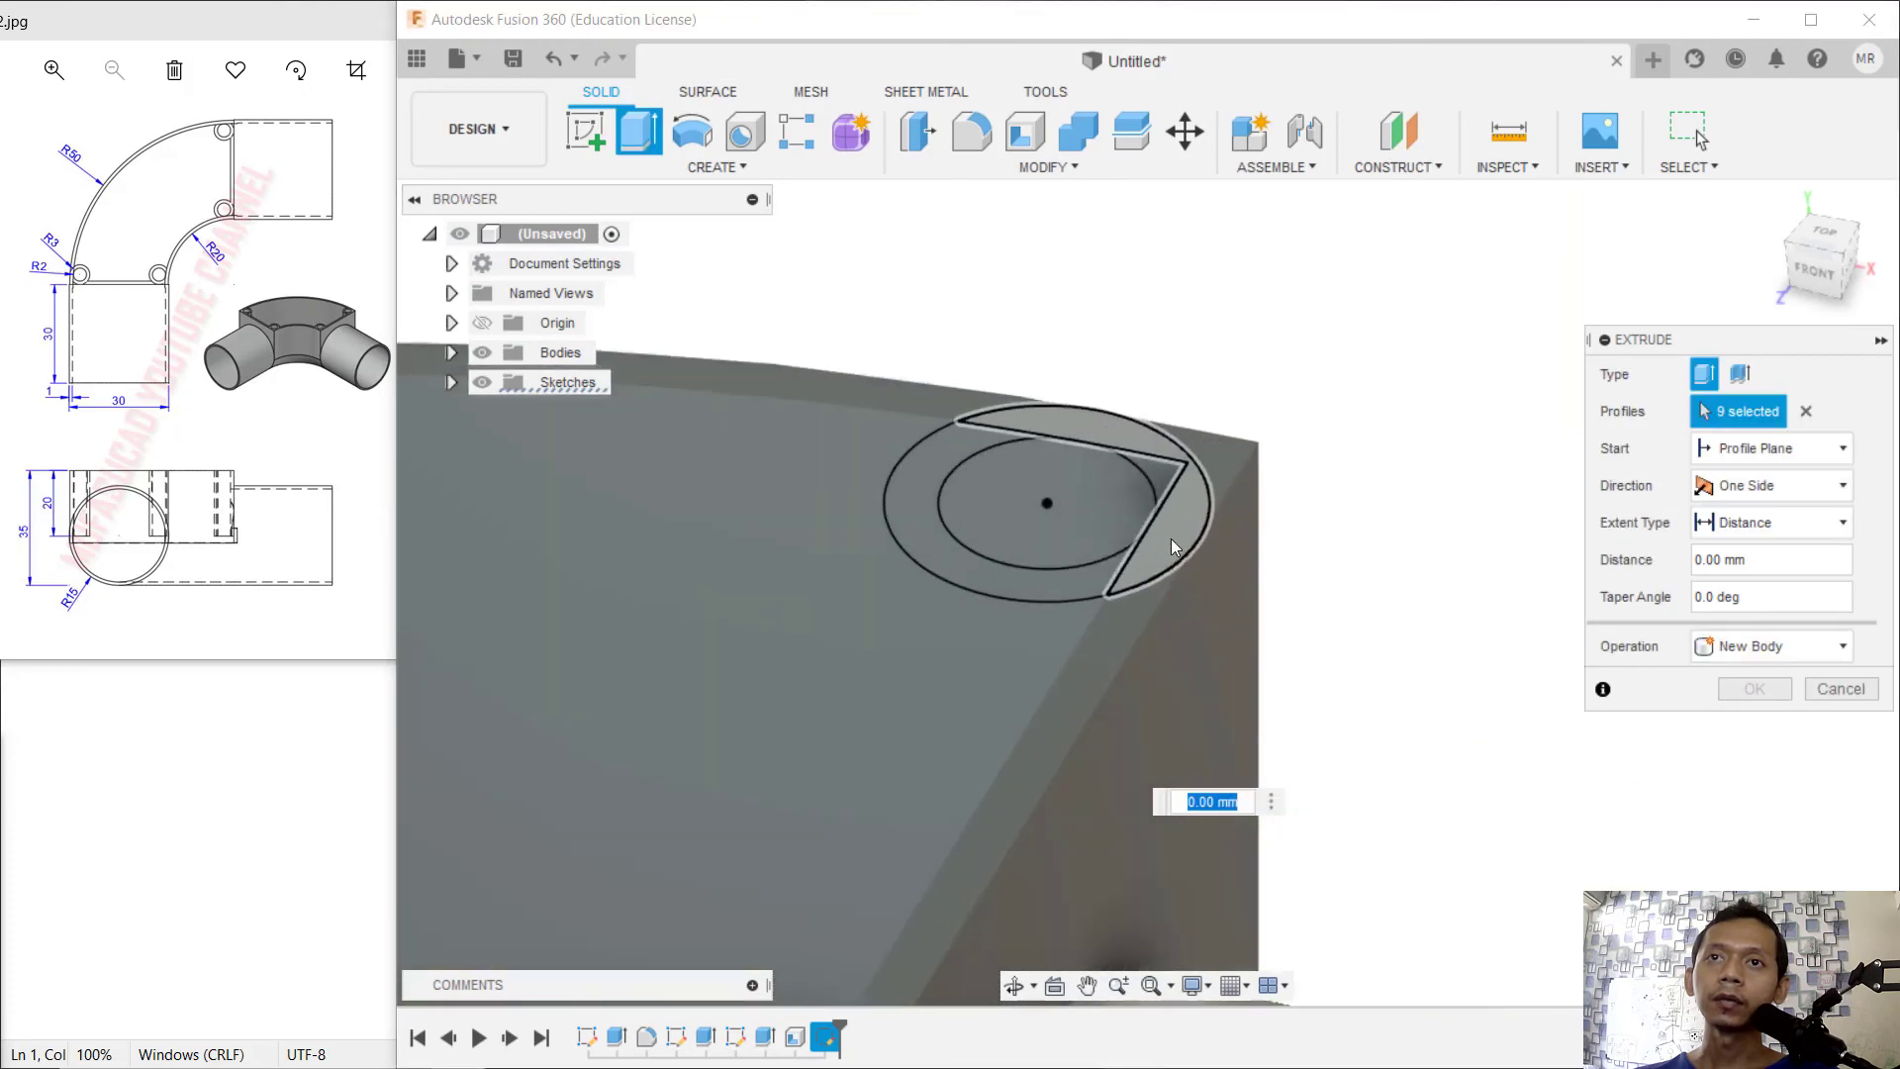
click(1172, 538)
click(1161, 471)
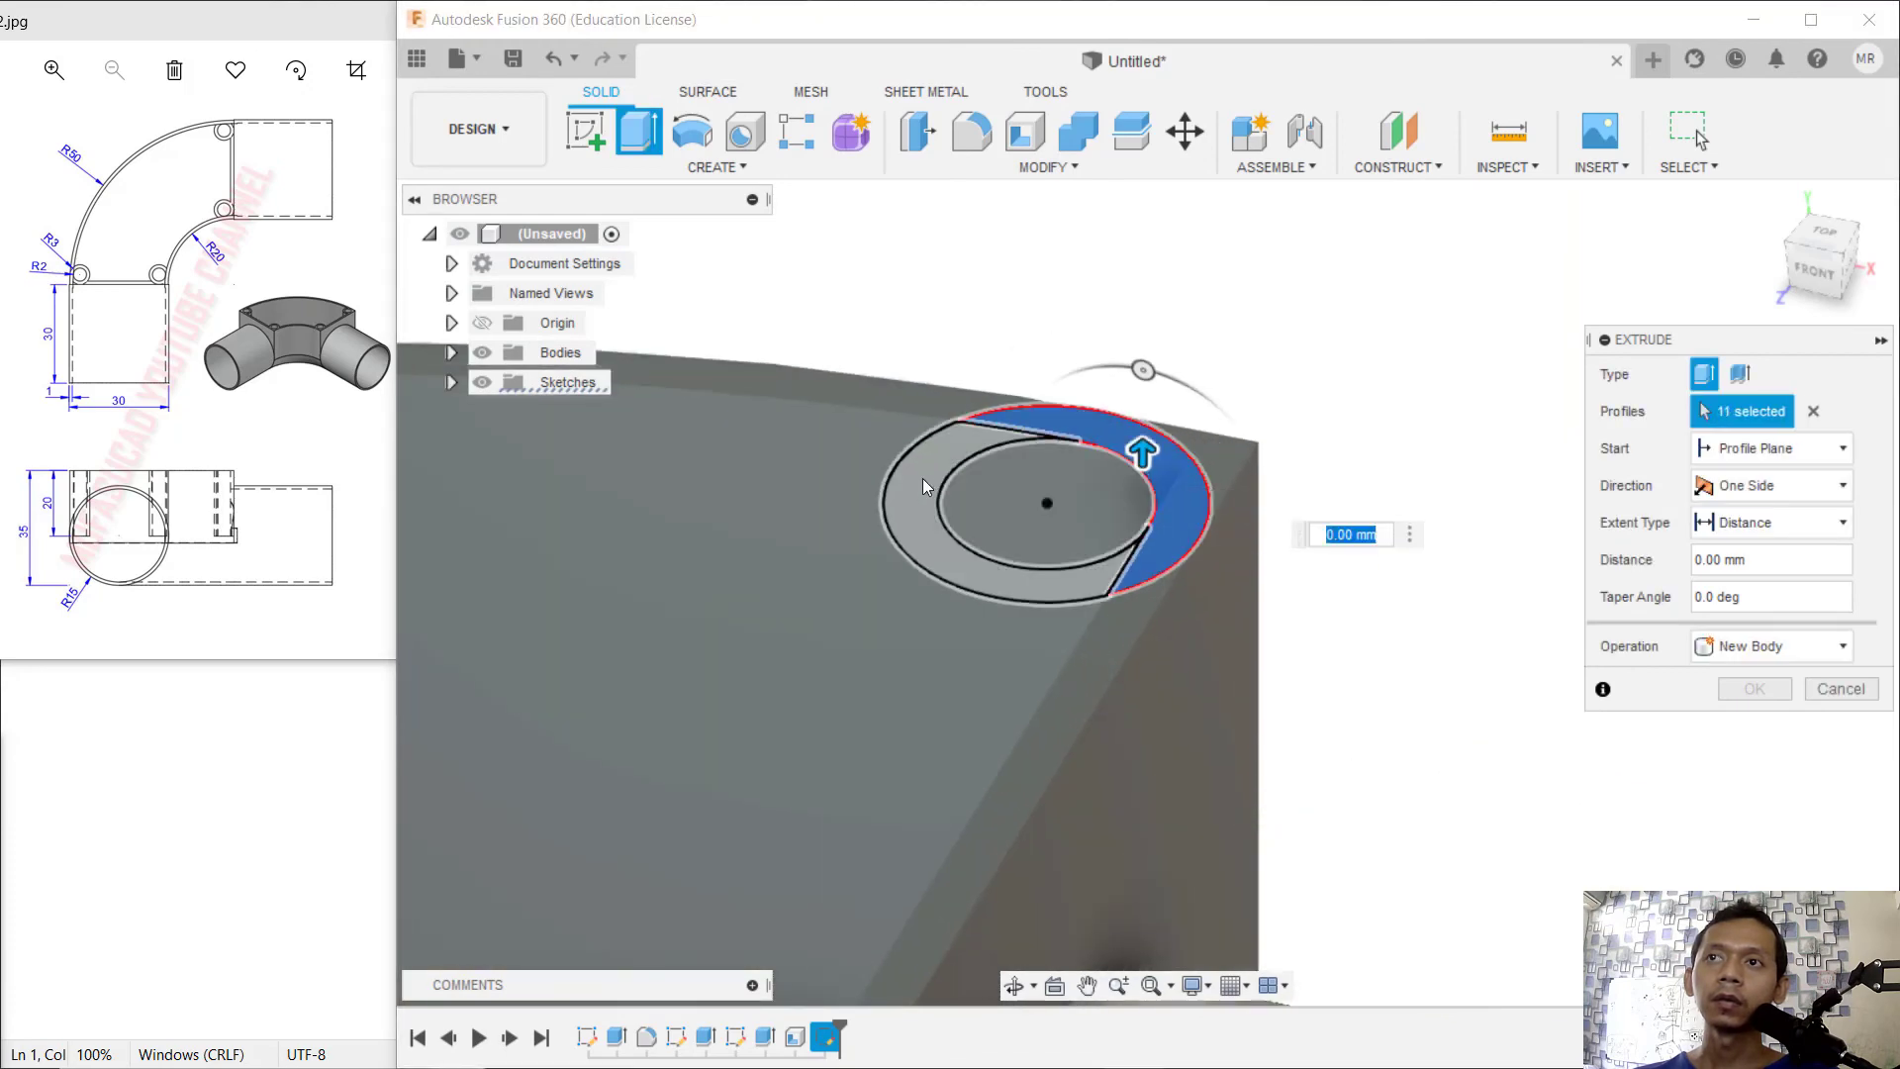
click(922, 478)
scroll(1057, 526, up, 1)
scroll(1059, 543, down, 6)
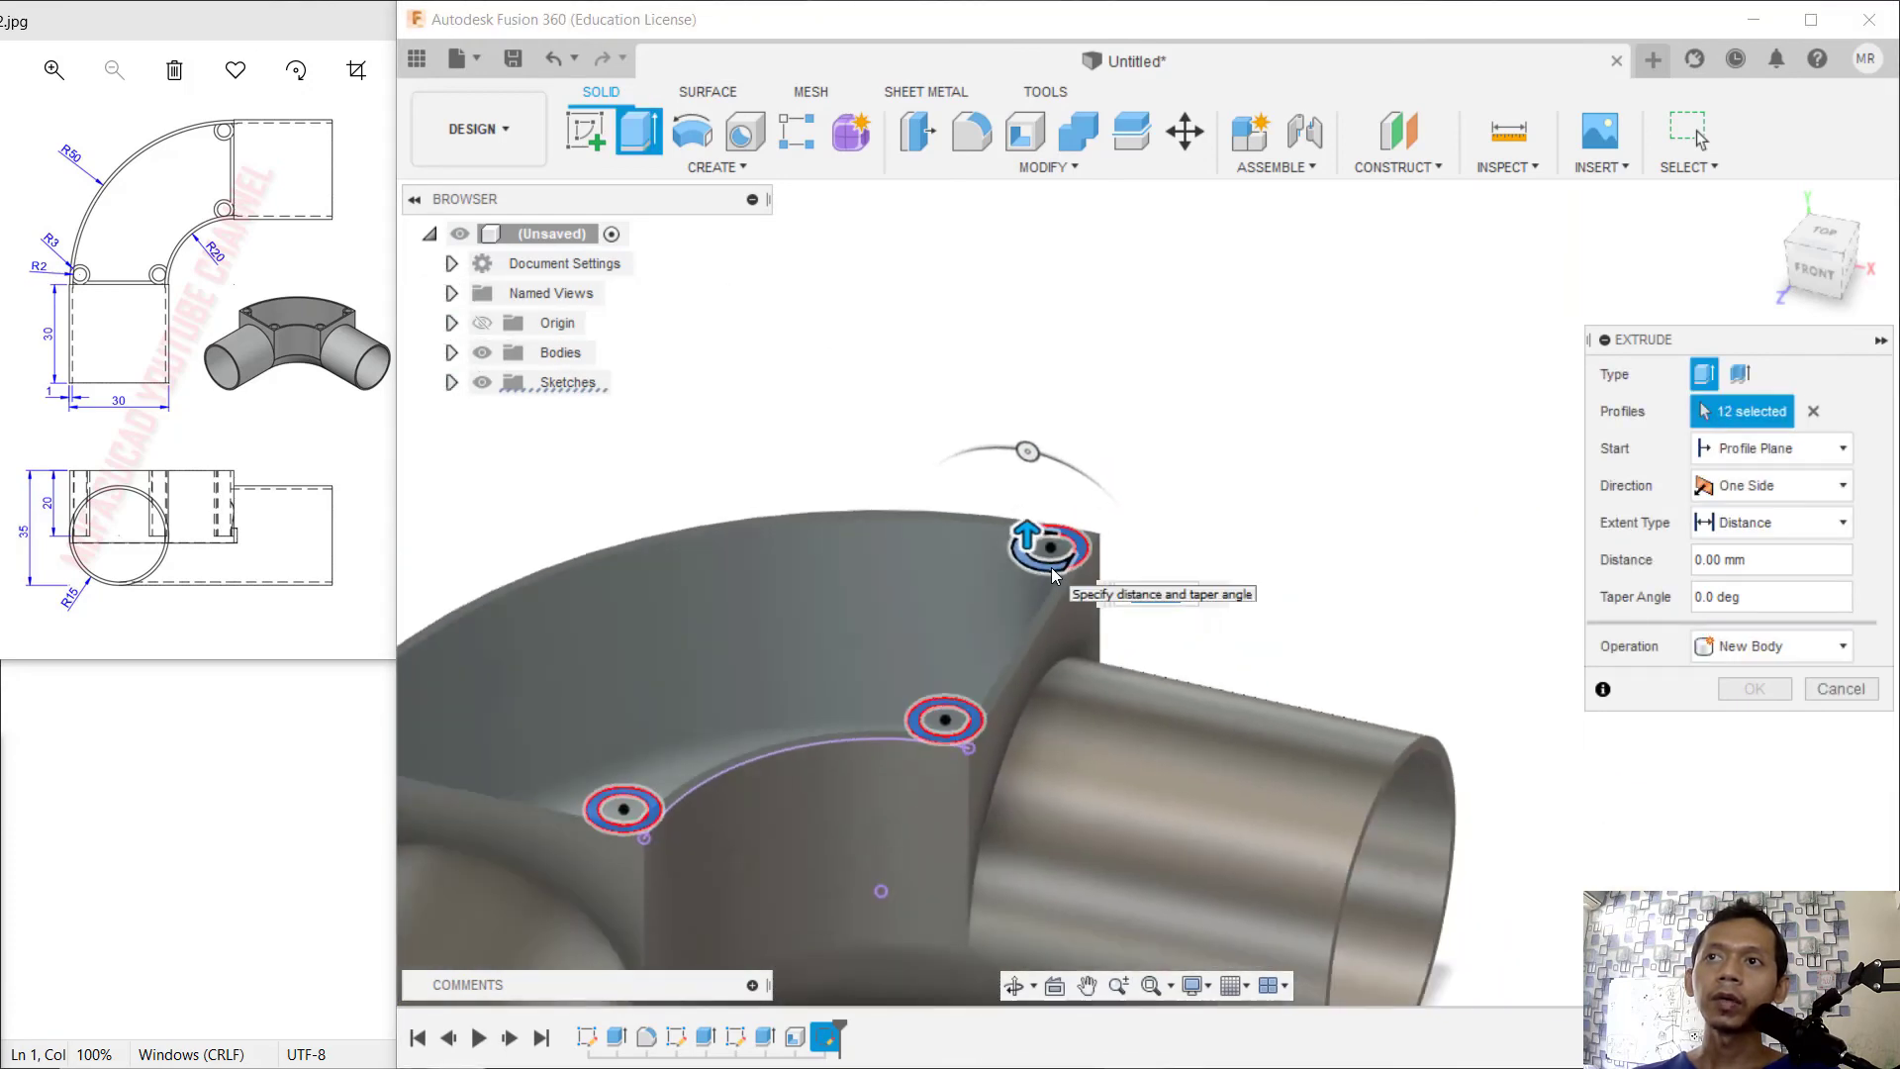
- Extrude the four corner rings -20 mm down into the elbow, joined to the existing body
middle_drag(908, 616, 968, 532)
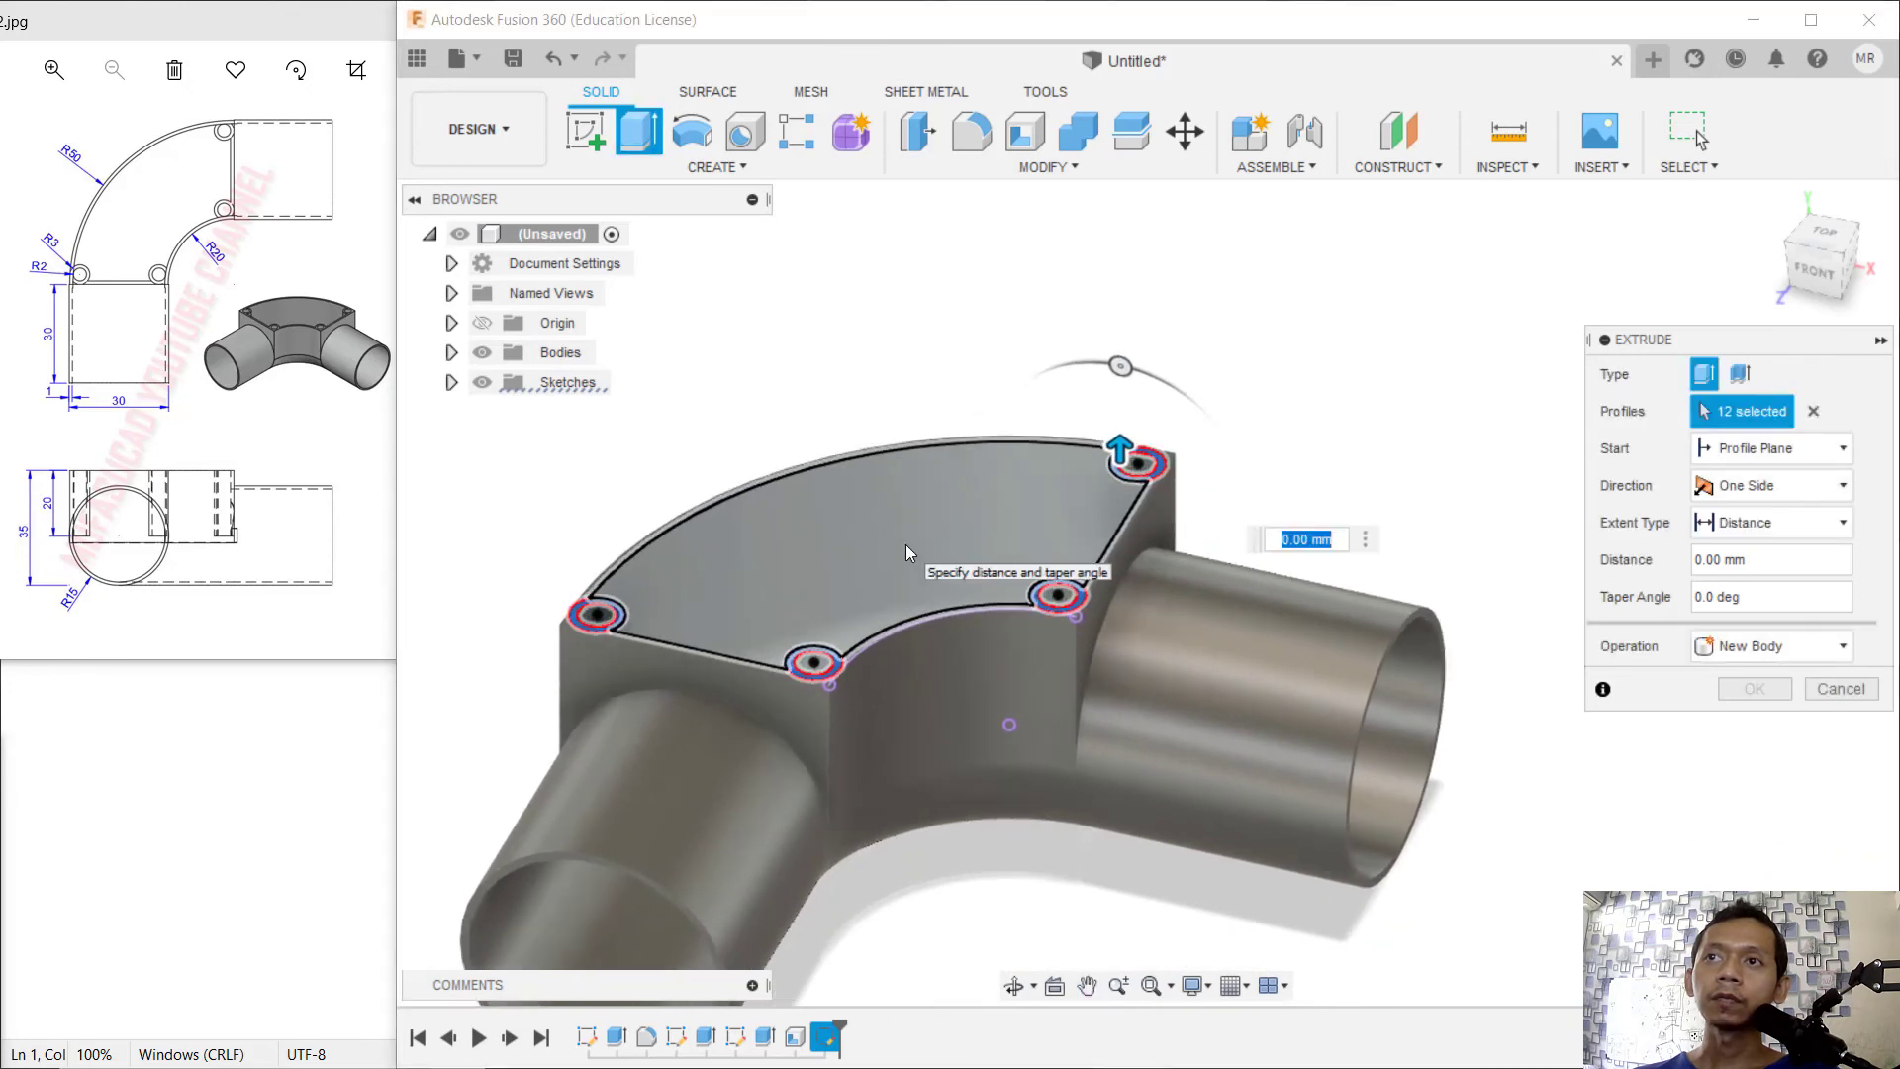
scroll(905, 544, up, 1)
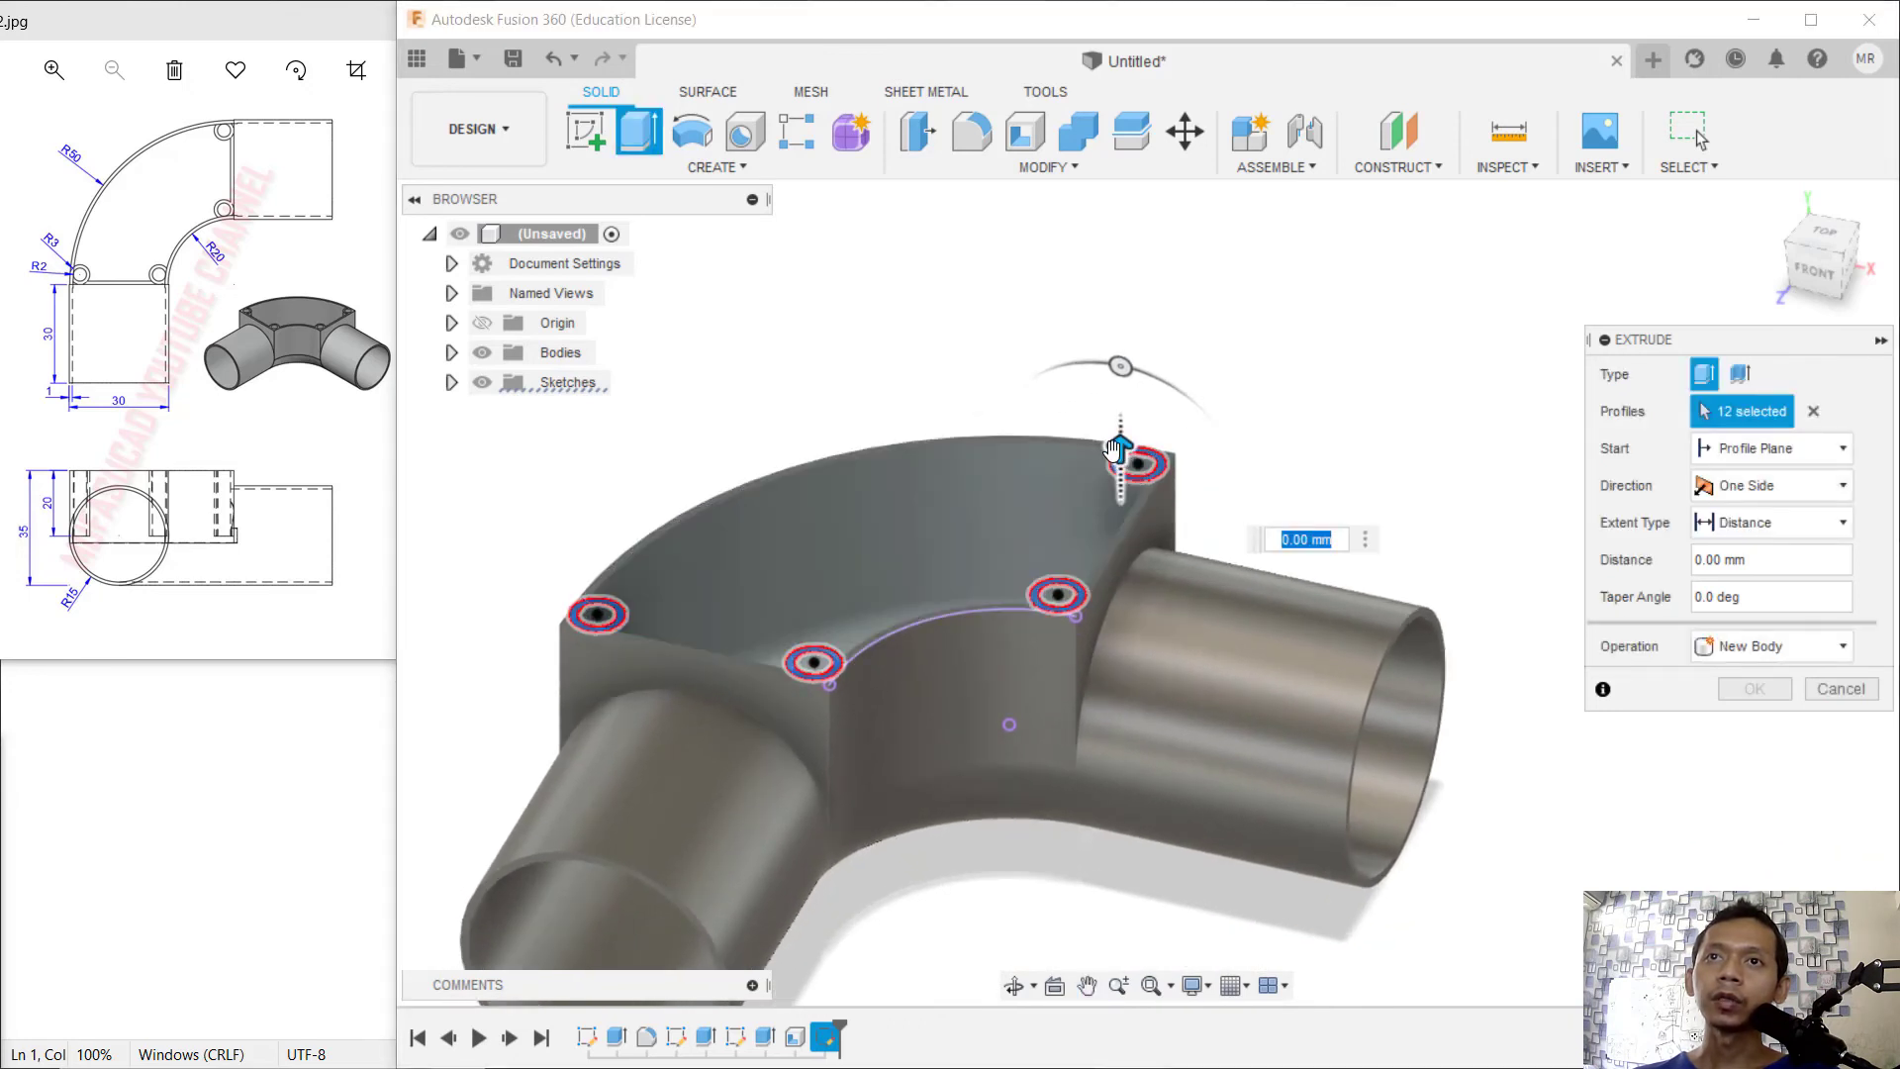
drag(1116, 448, 1098, 509)
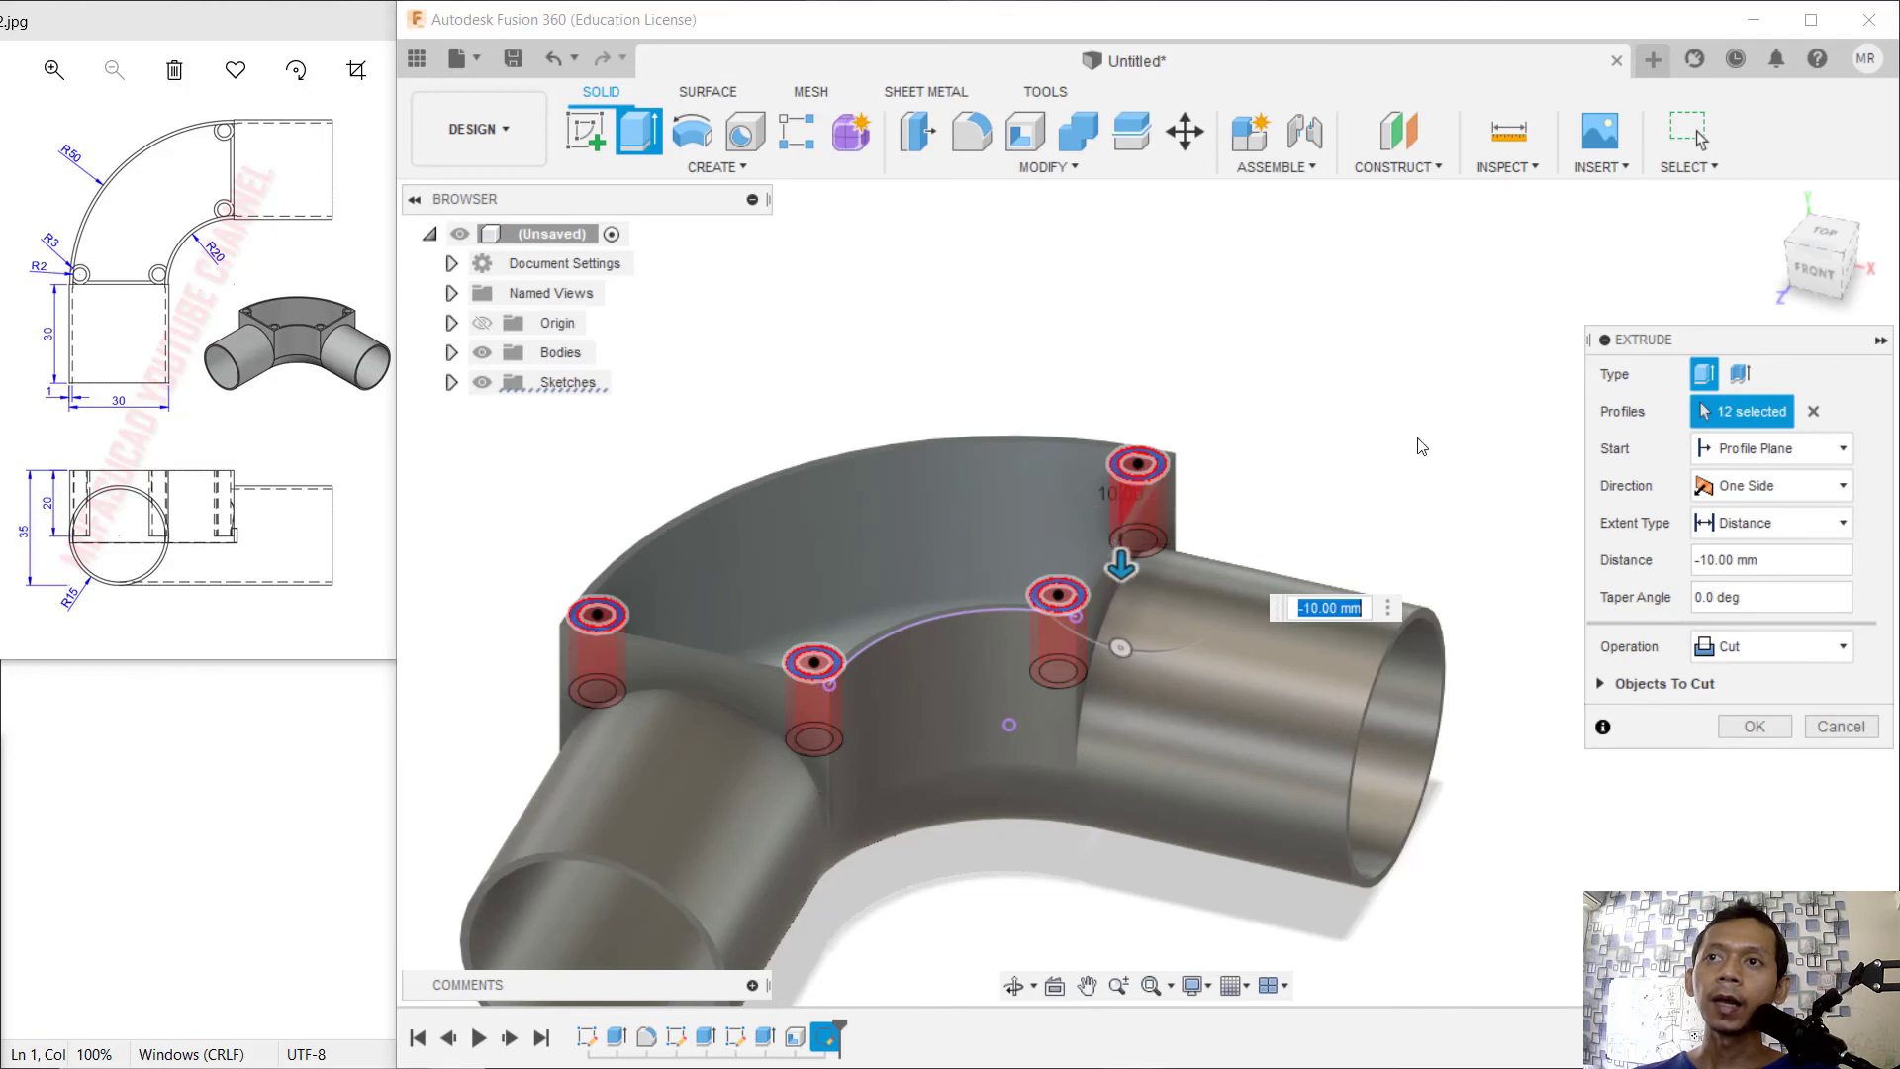
click(1734, 645)
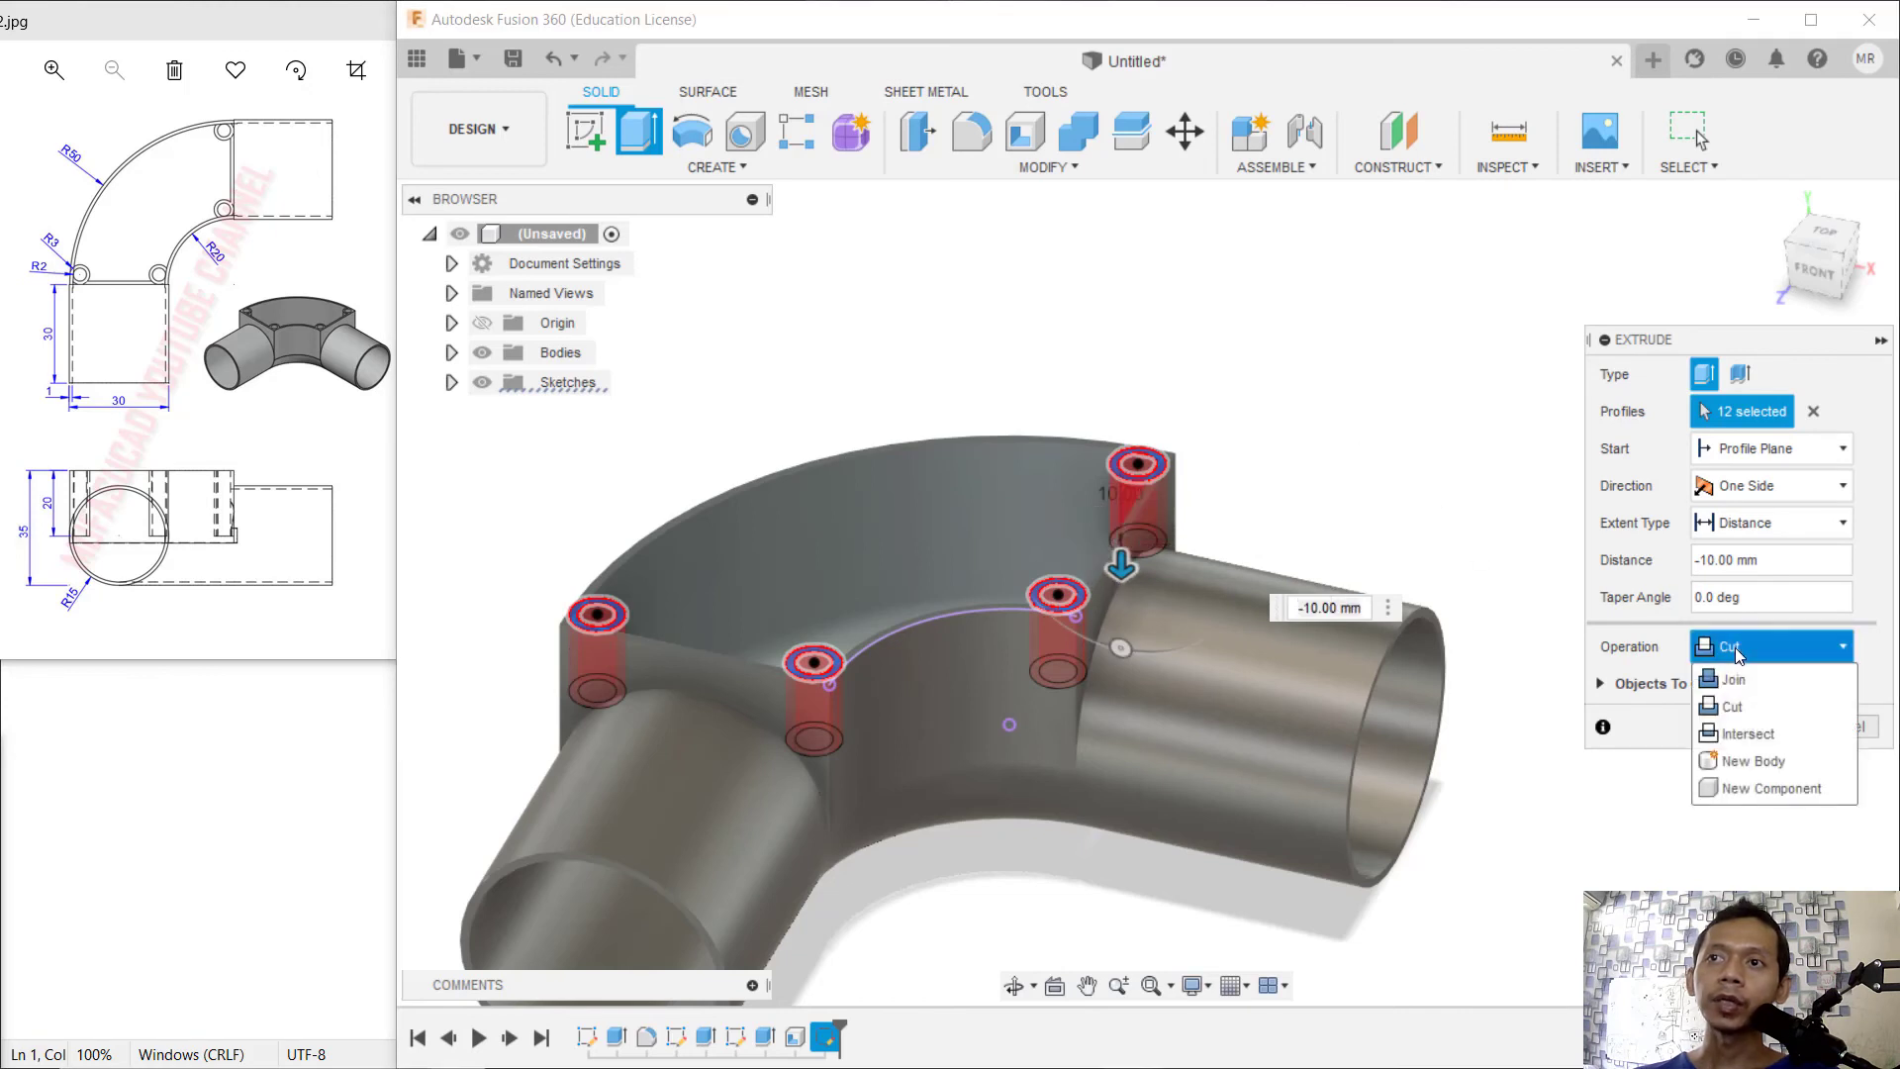
click(1740, 682)
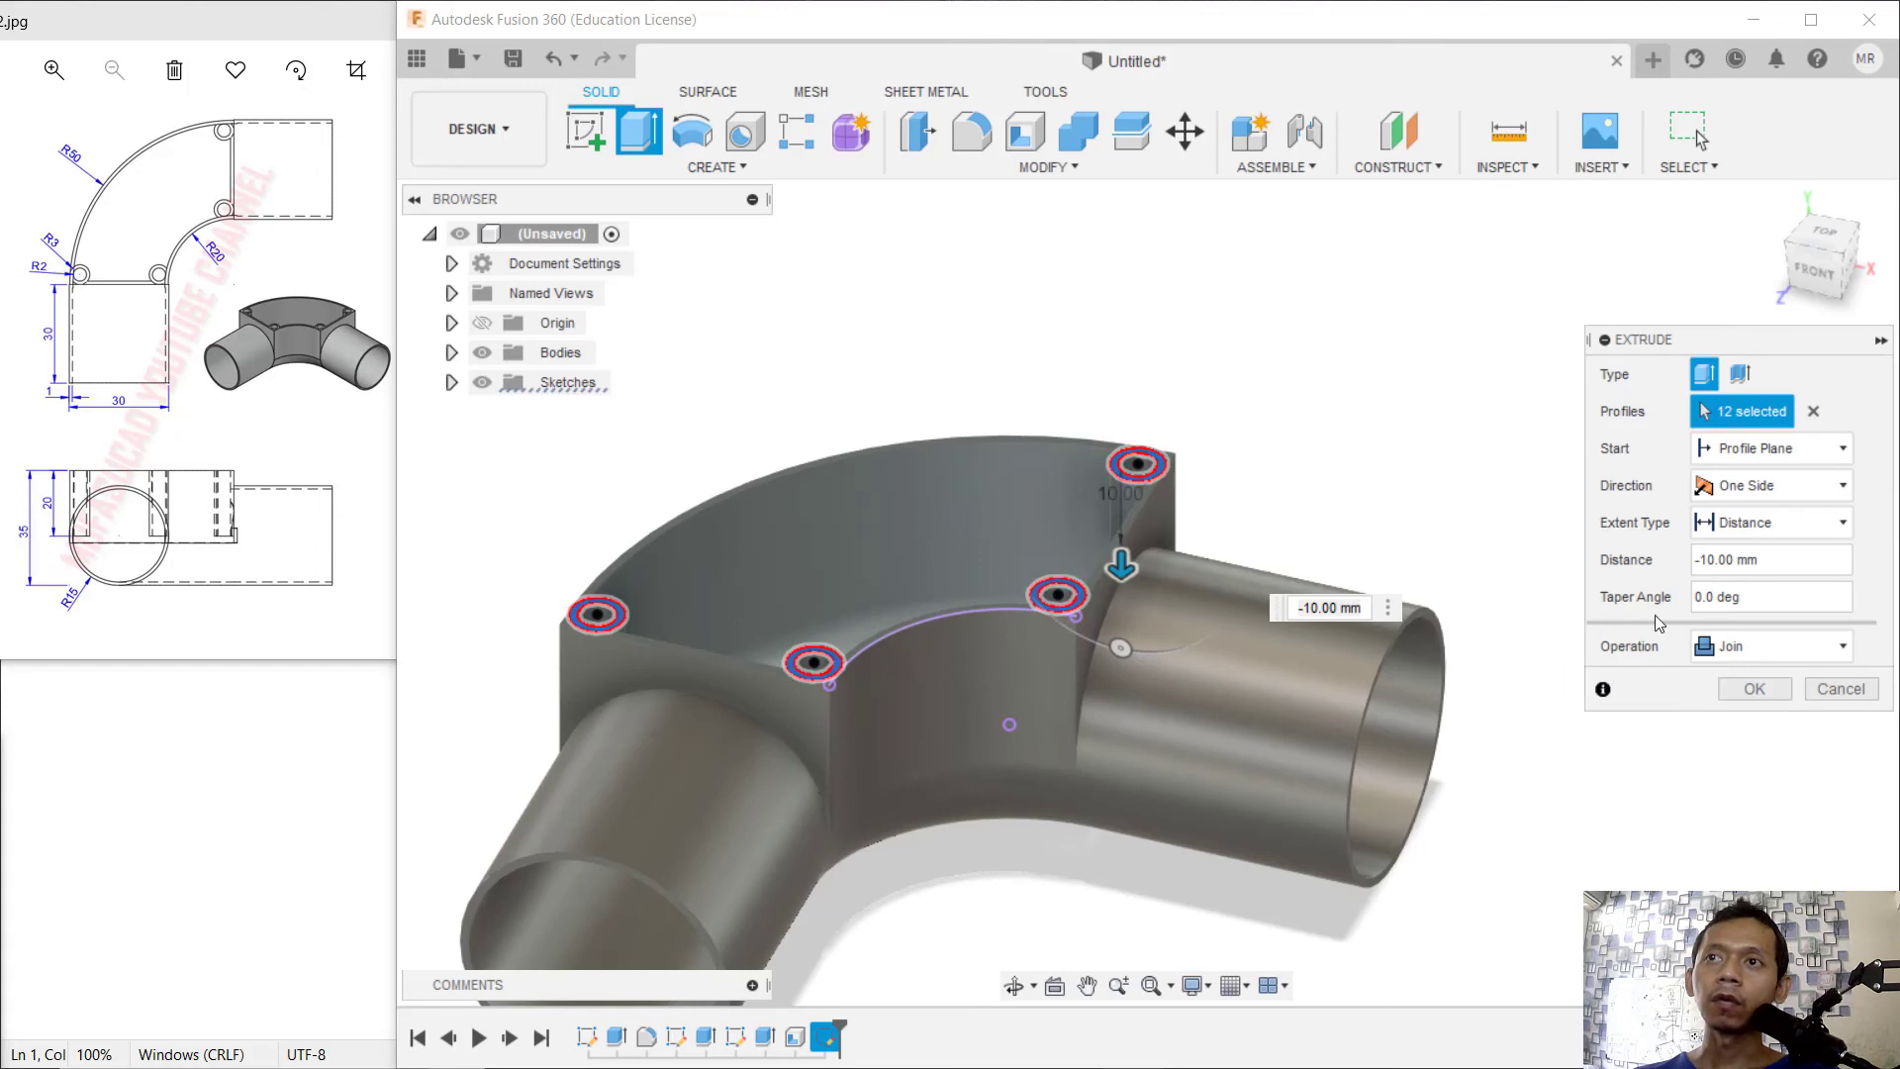
click(1785, 564)
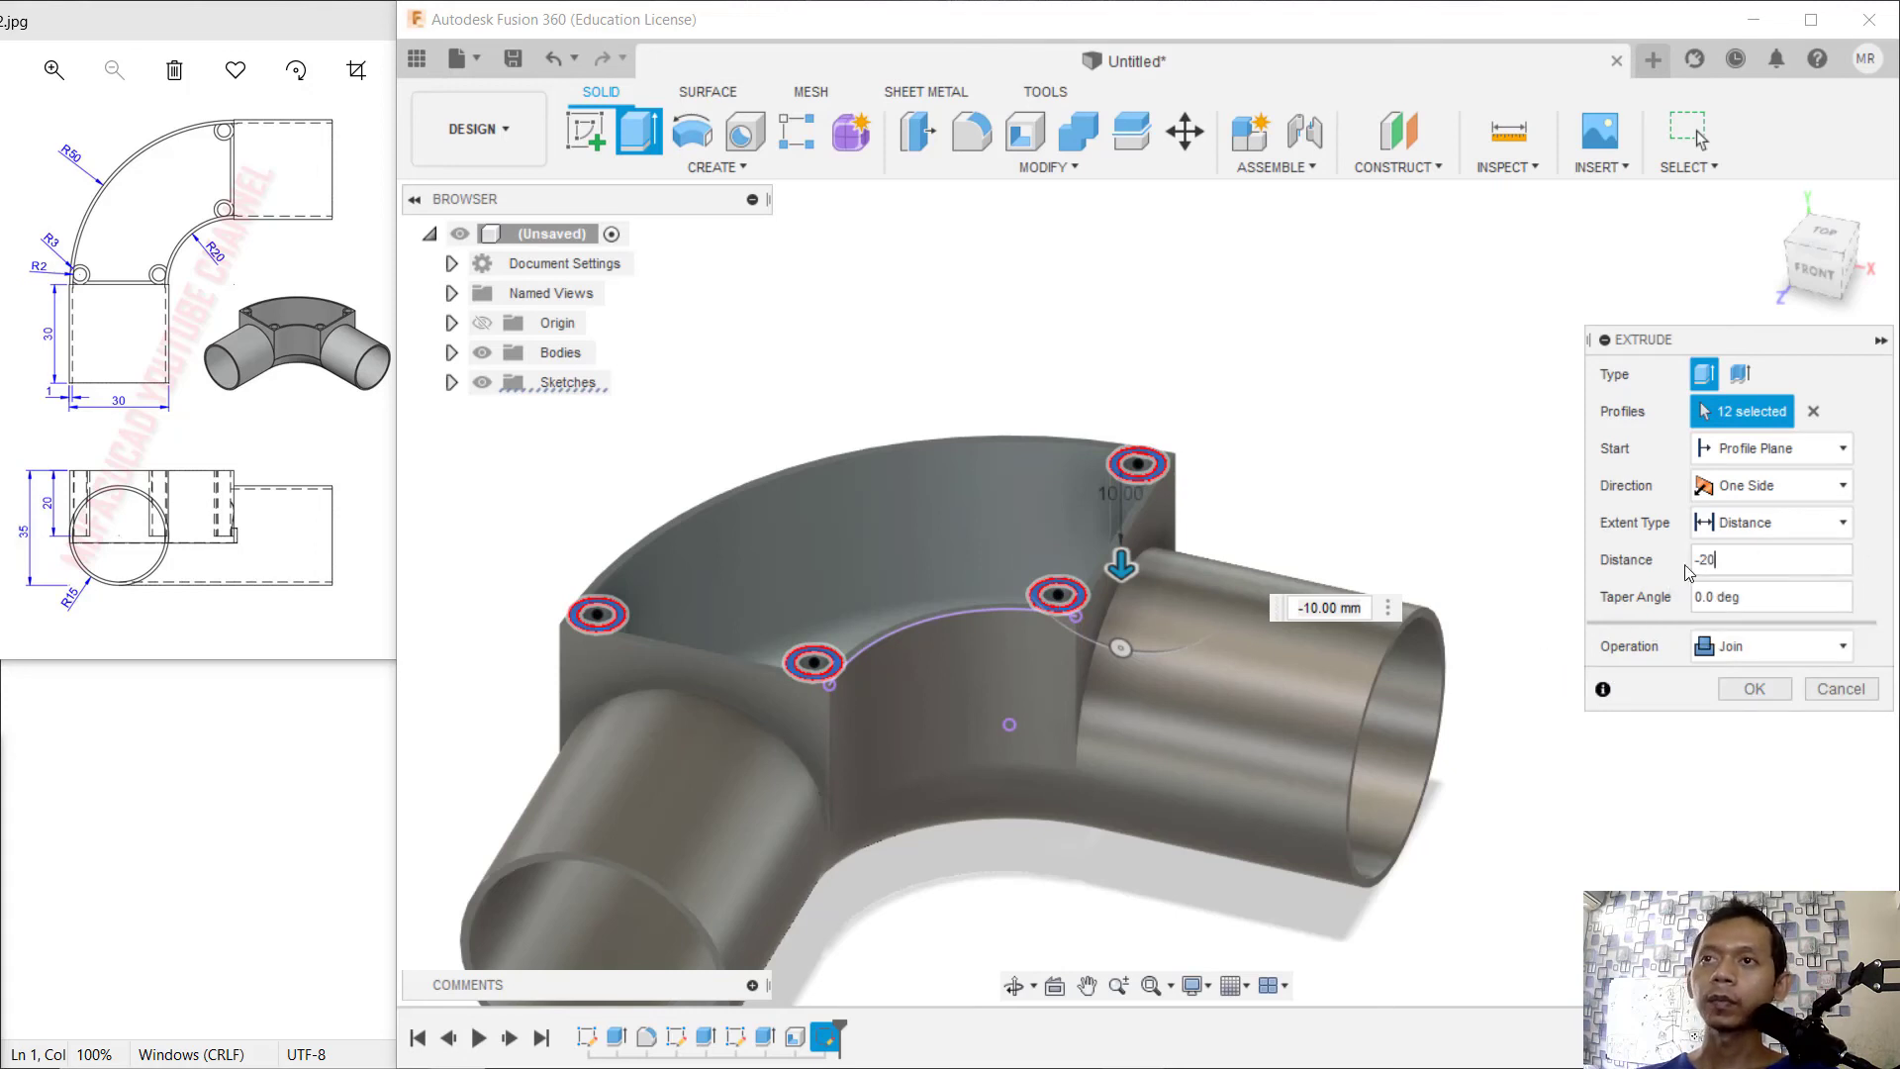
click(1754, 689)
mouse_move(1362, 433)
shift+middle_down()
mouse_move(1216, 599)
mouse_move(1213, 582)
shift+middle_up()
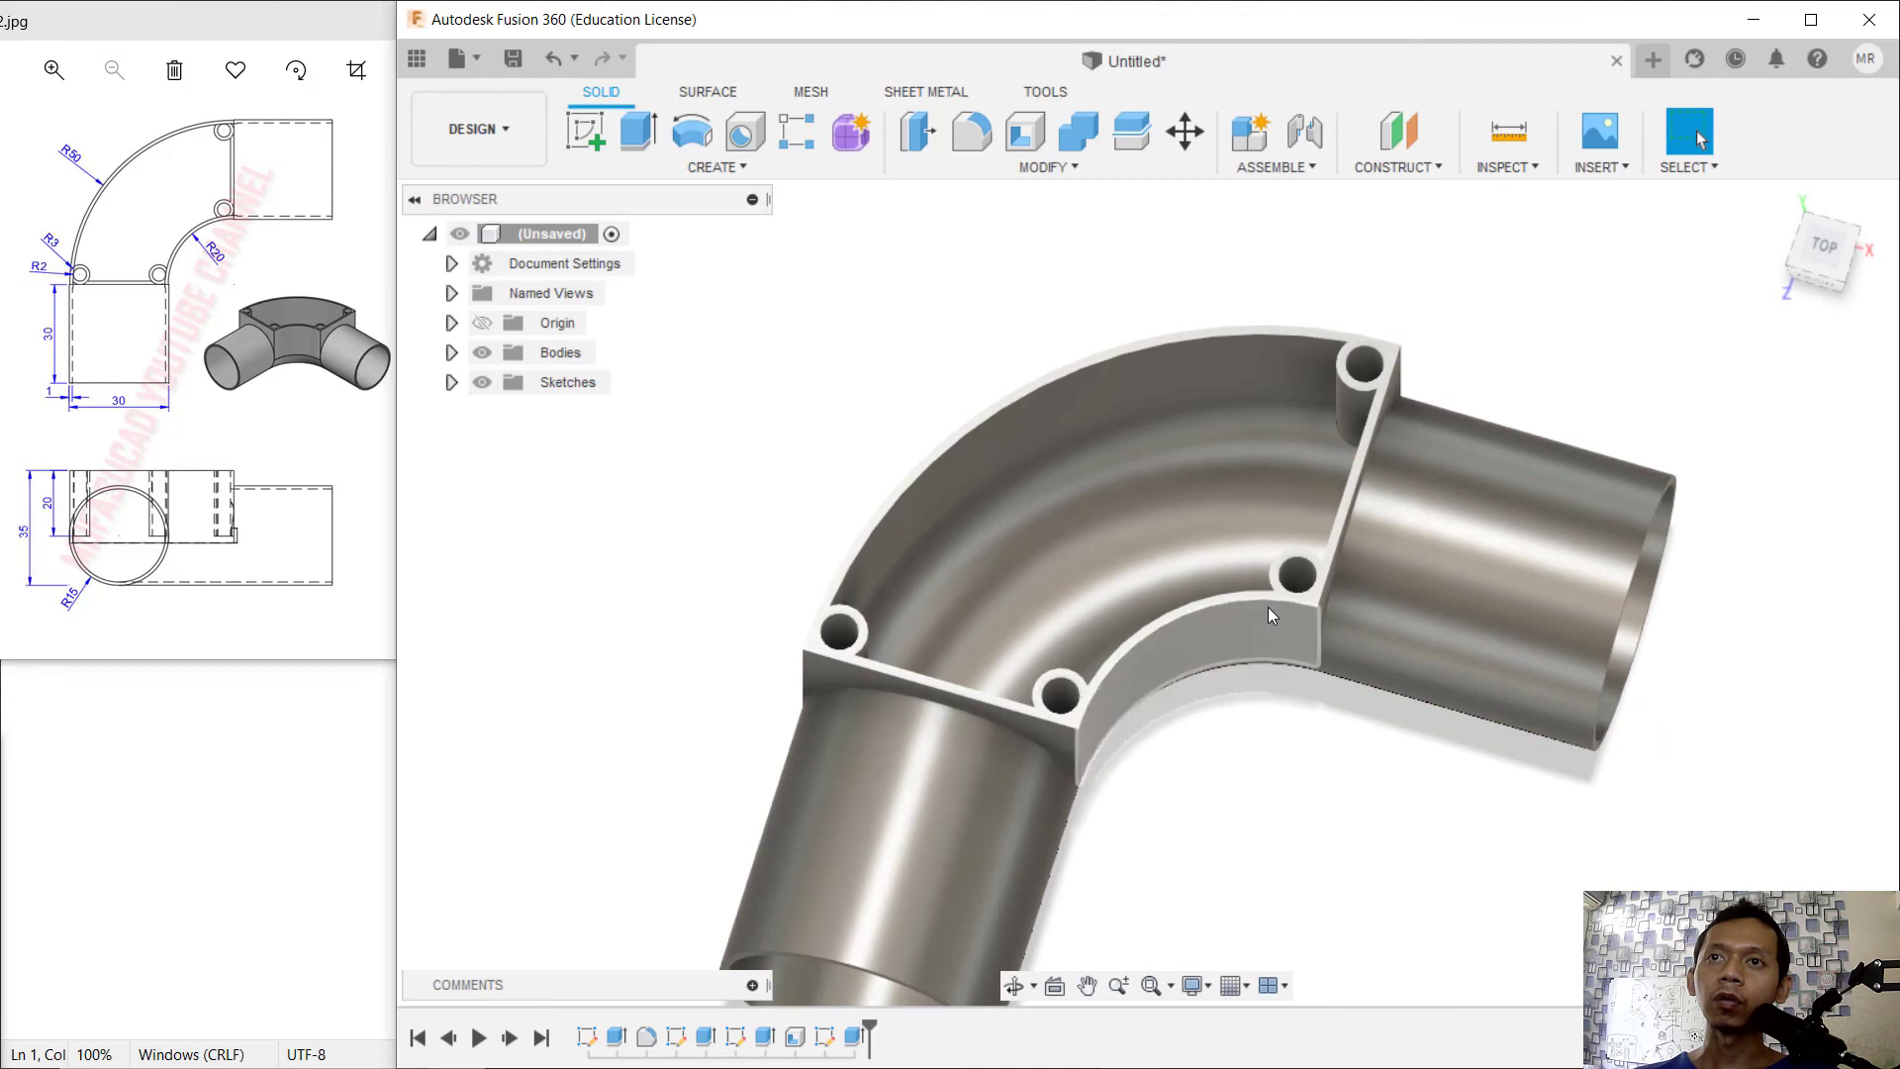
shift+middle_drag(1285, 691, 1226, 600)
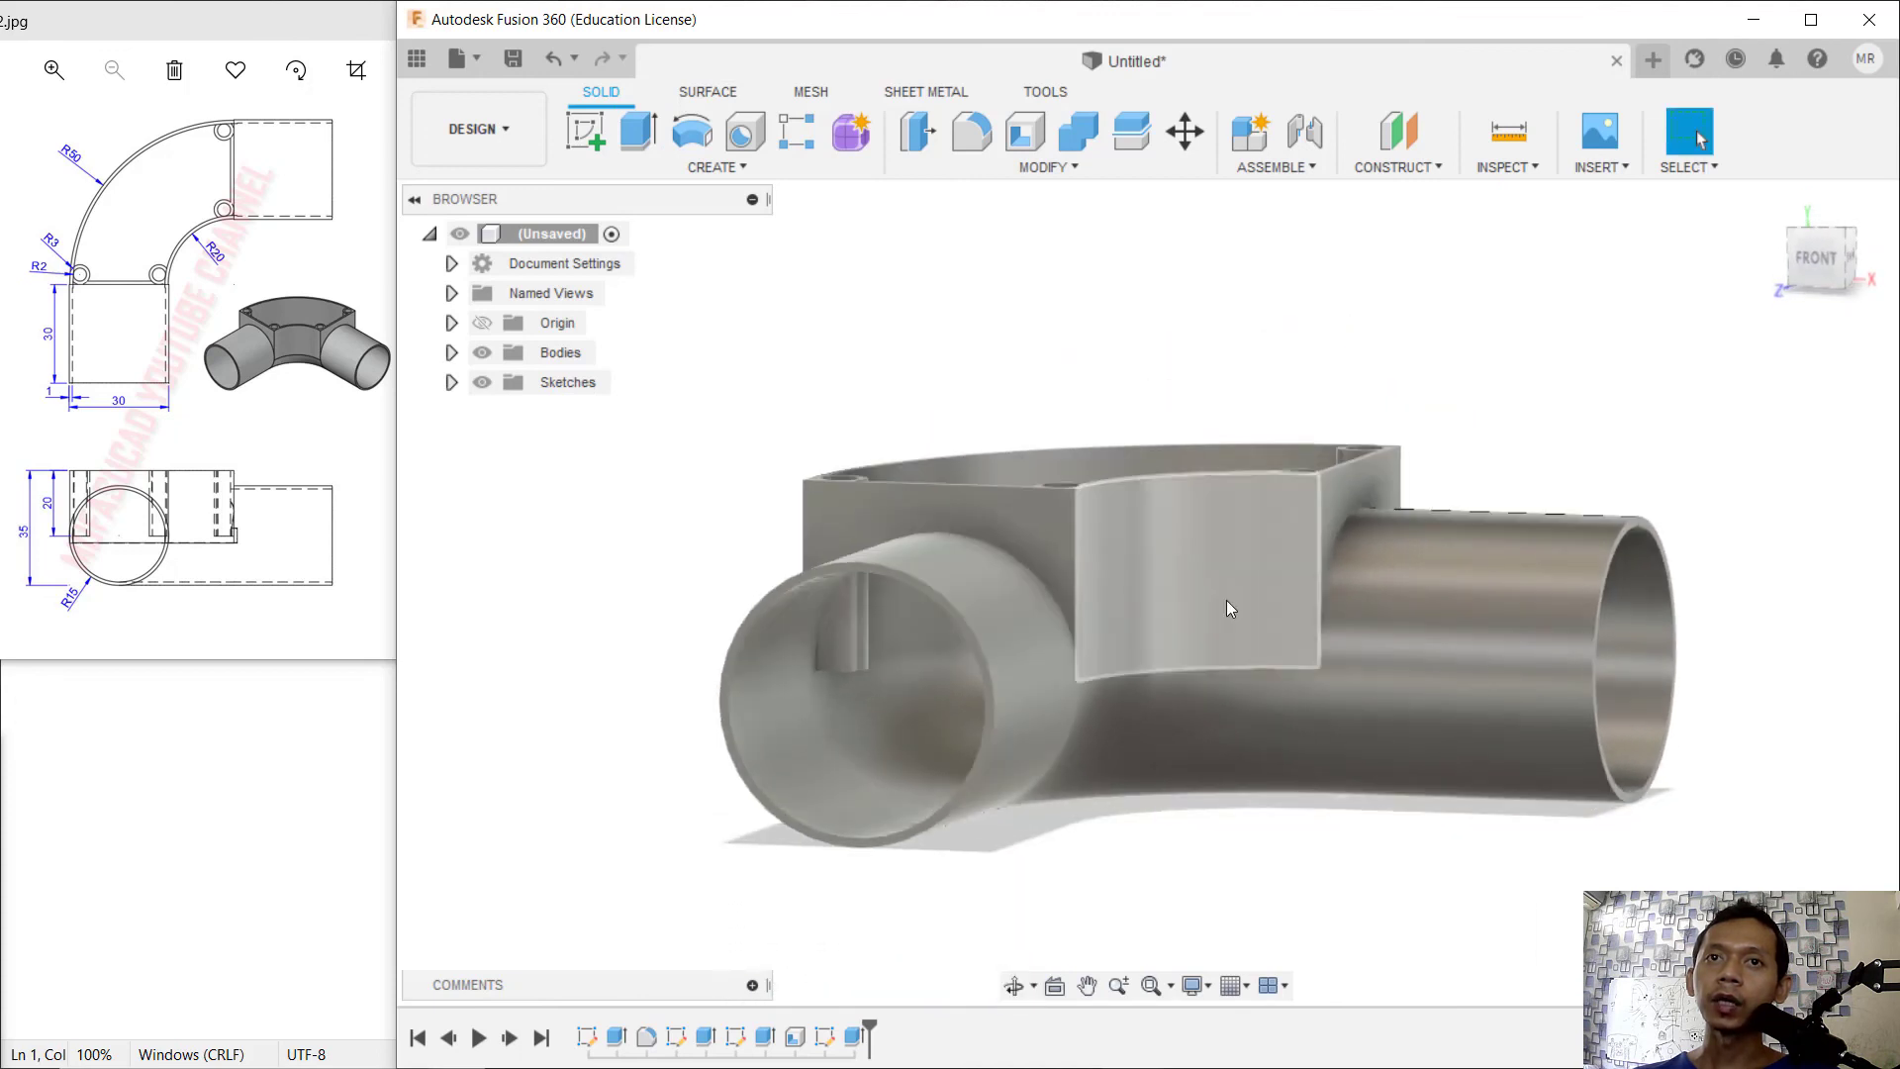
shift+middle_drag(834, 645, 1206, 723)
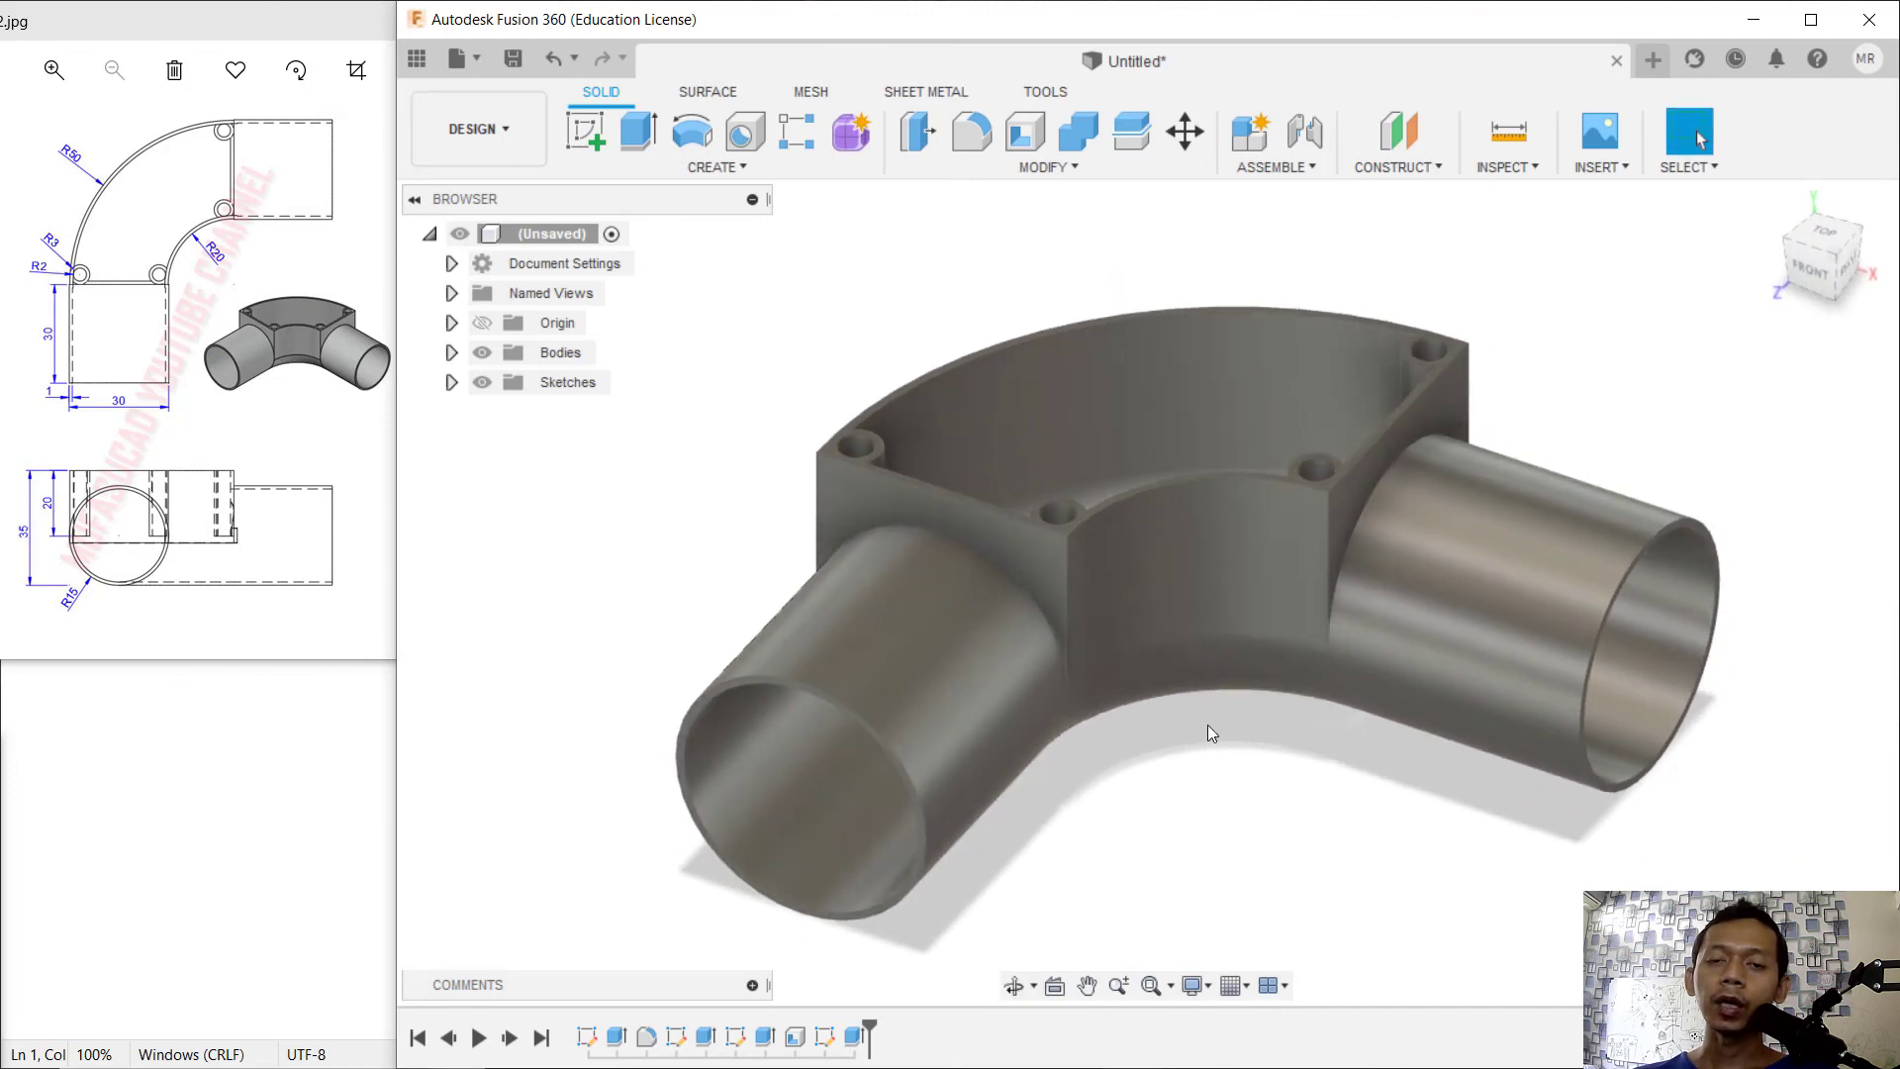